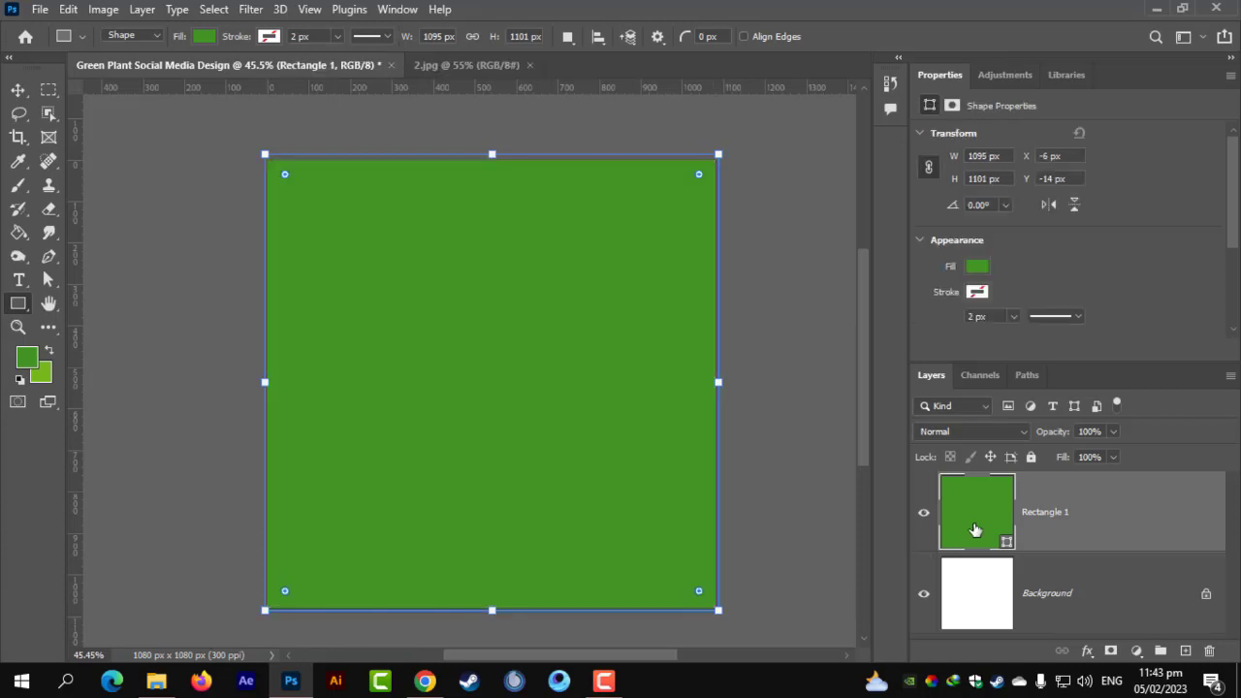
Fill the full-canvas Rectangle 1 with white (ffffff).
double_click(976, 514)
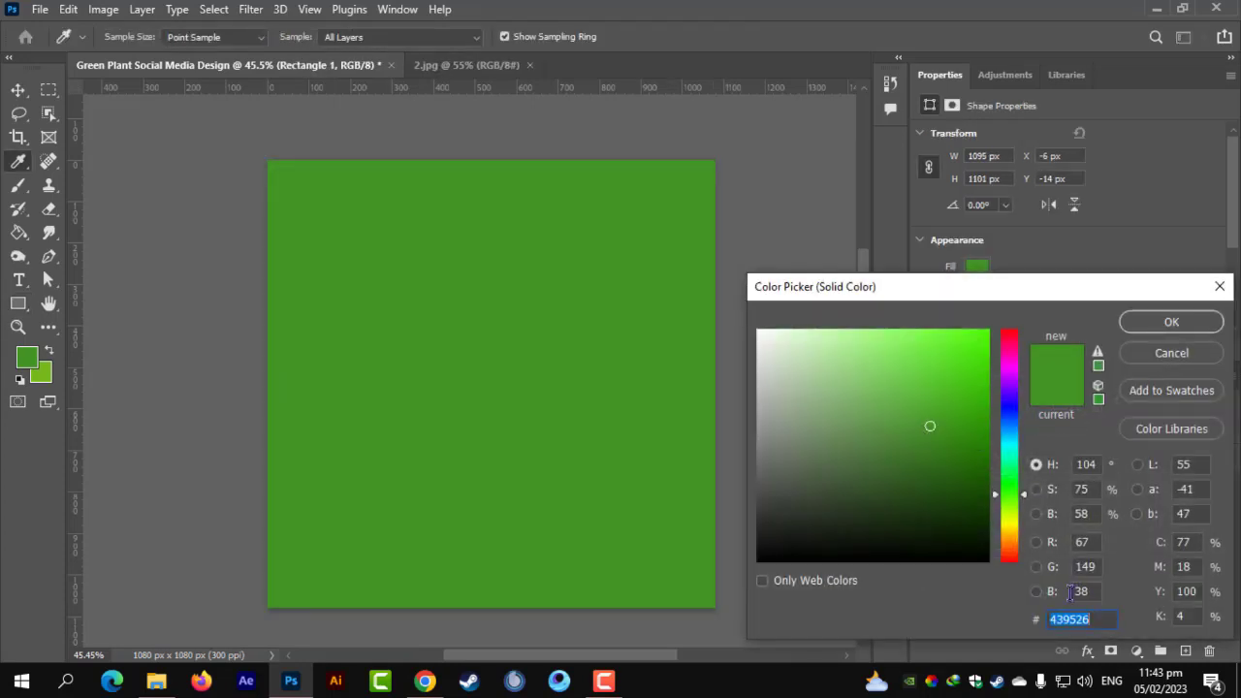
text(a)
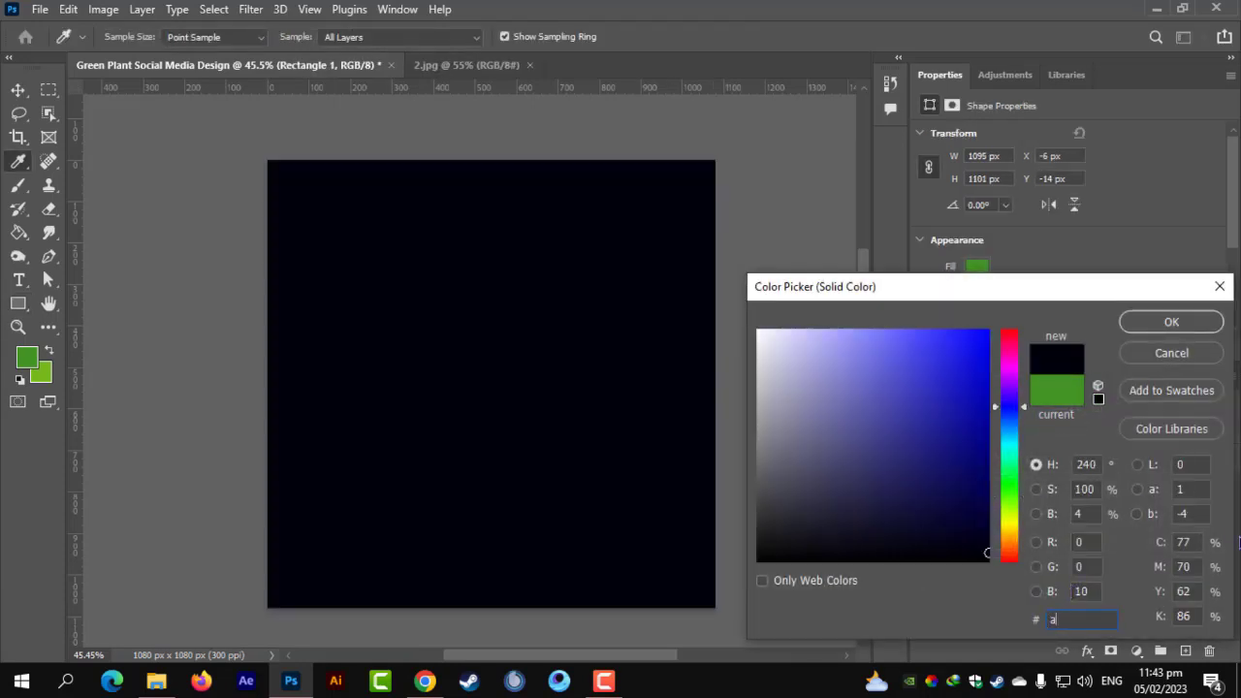
key(BackSpace)
text(ffffff)
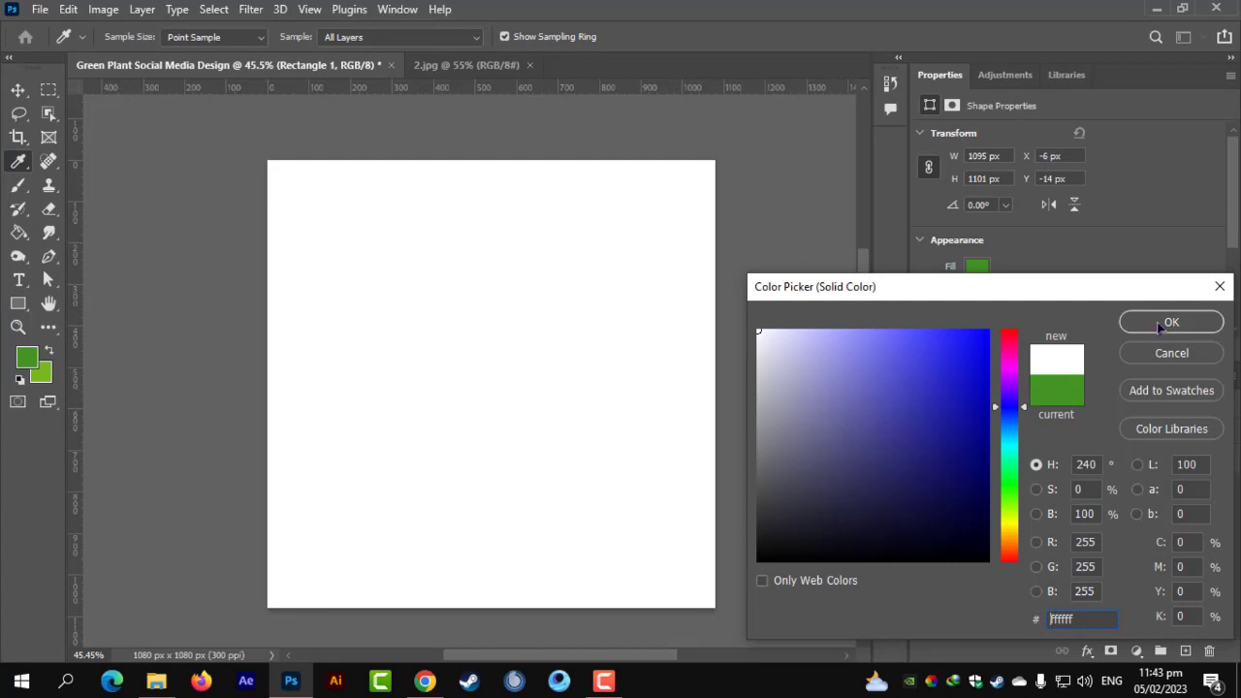
click(1164, 322)
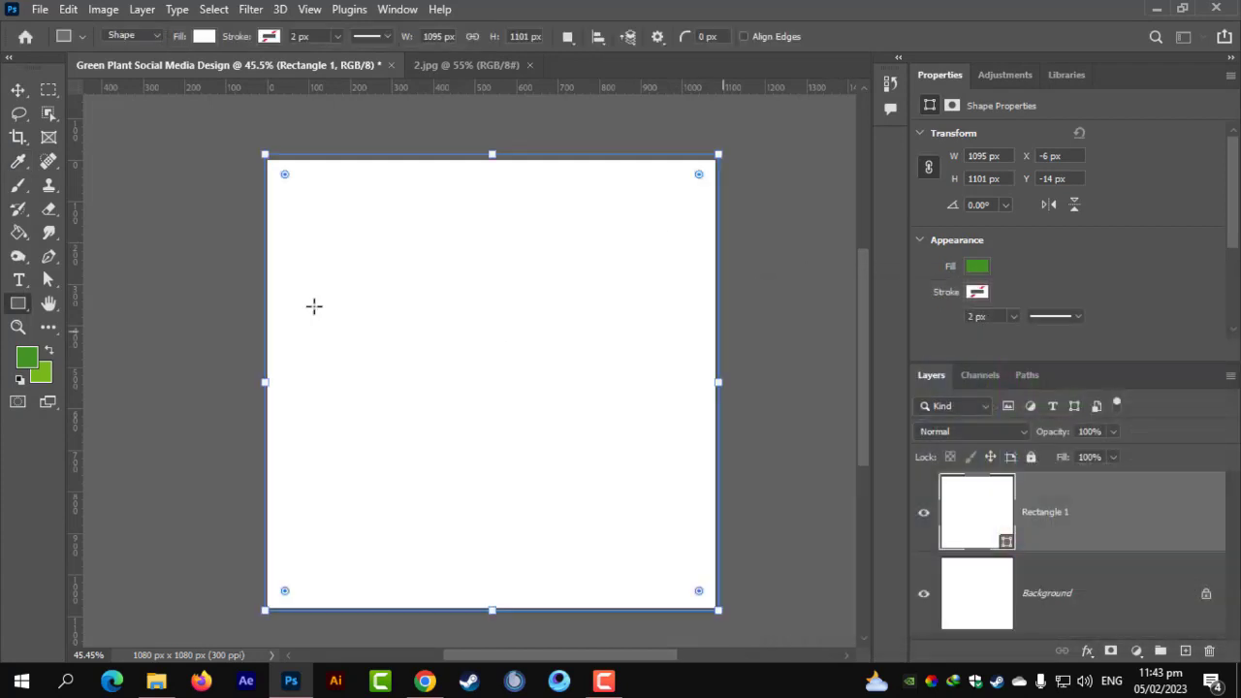
Delete the Background layer, leaving Rectangle 1 as the only layer.
click(17, 89)
key(ctrl+0)
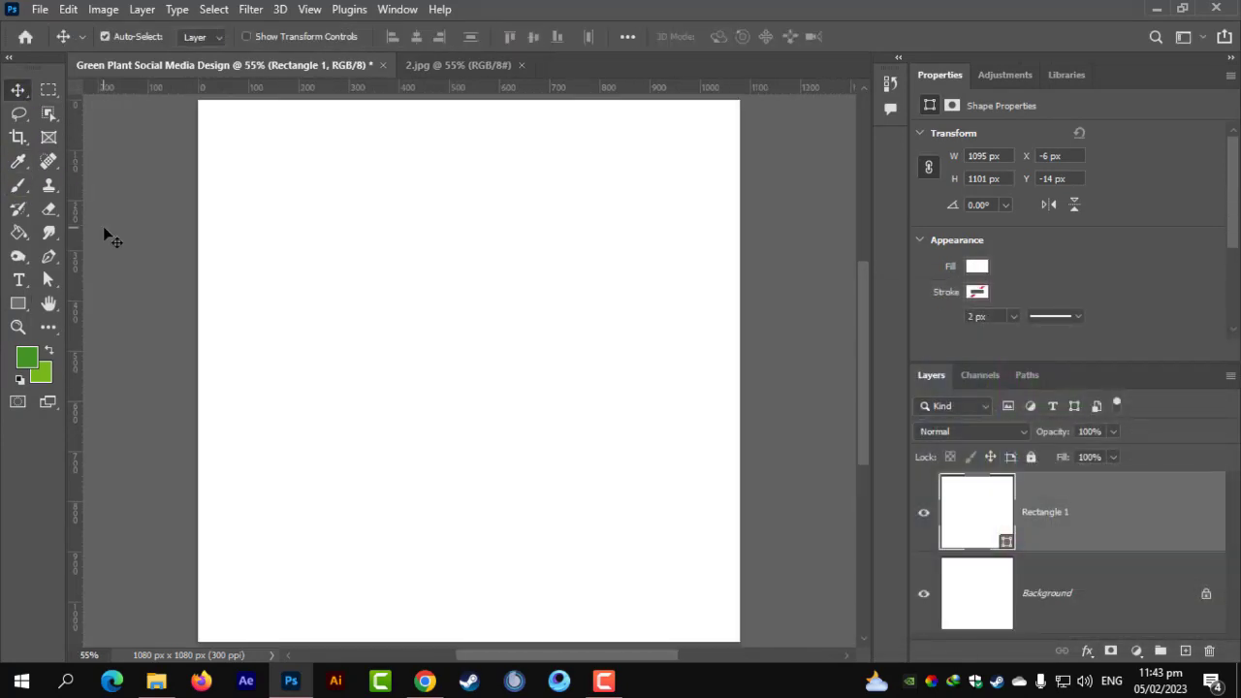
click(1039, 592)
key(Delete)
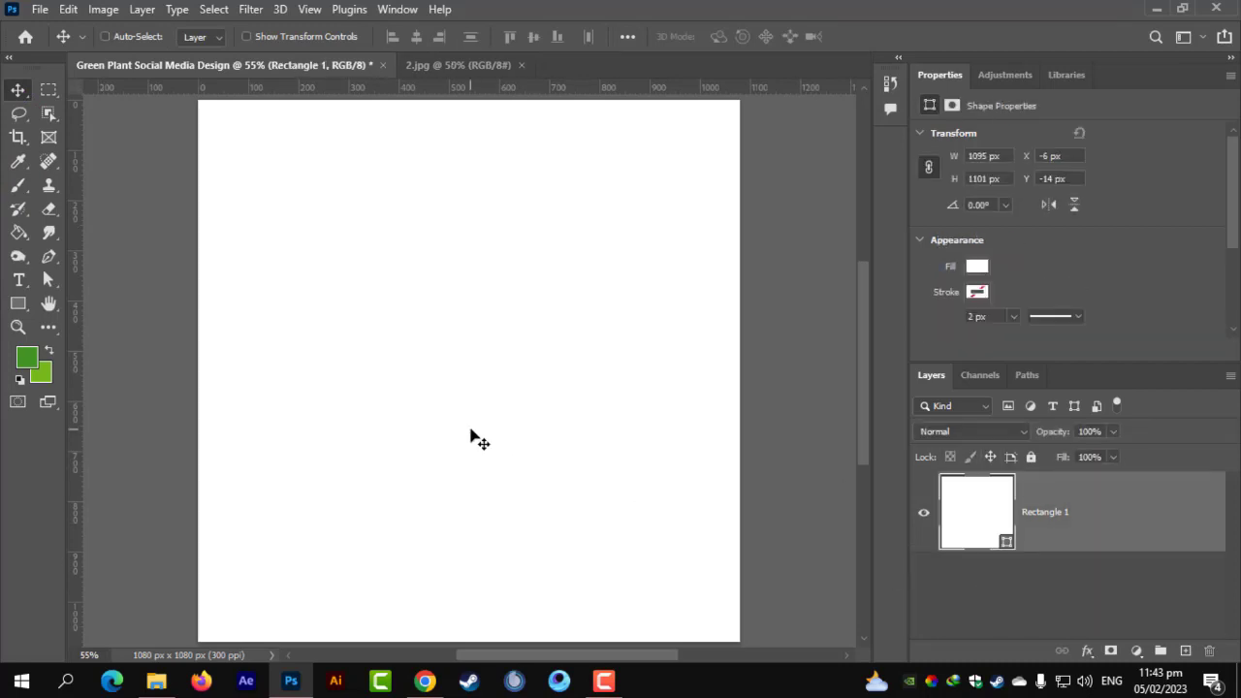
scroll(304, 404, down, 2)
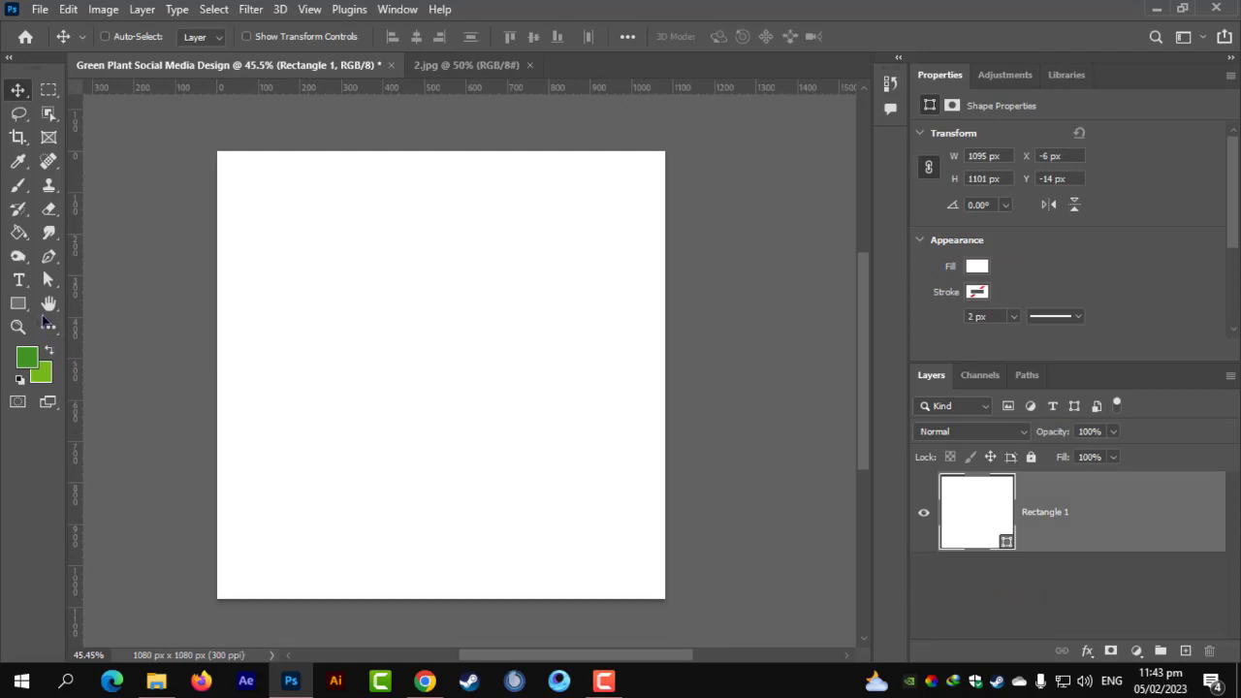
Draw a green rectangle across the bottom of the canvas.
key(u)
click(1061, 613)
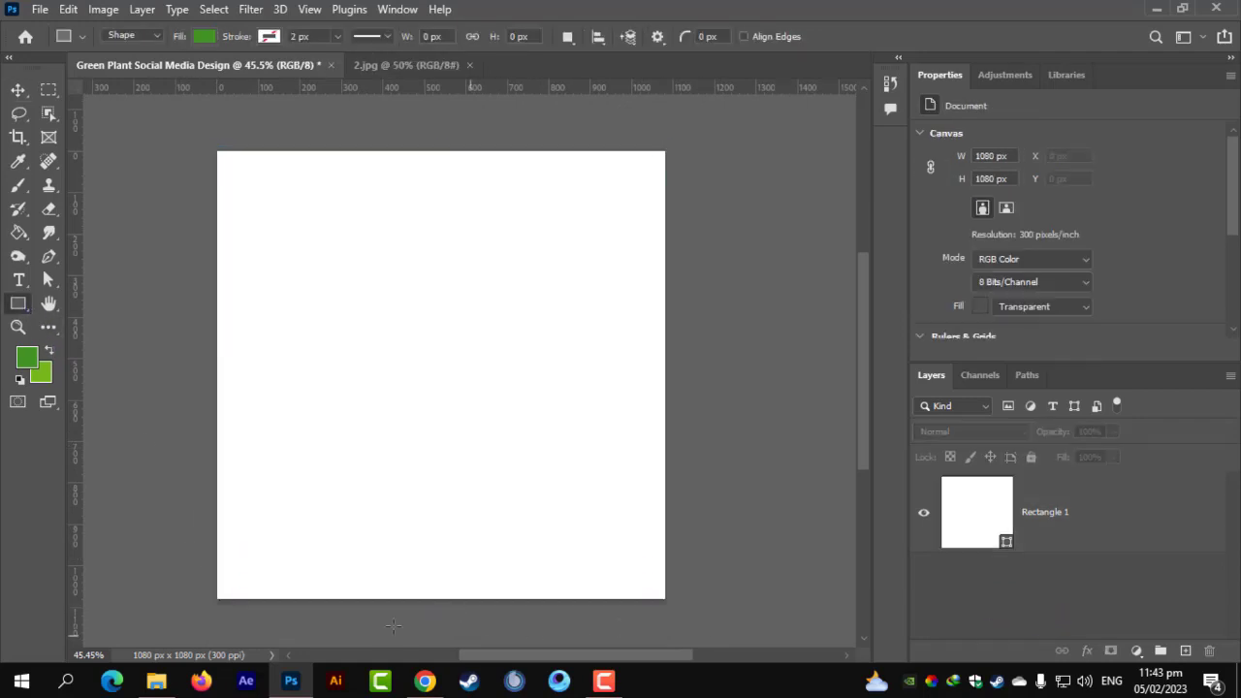
drag(206, 602, 675, 454)
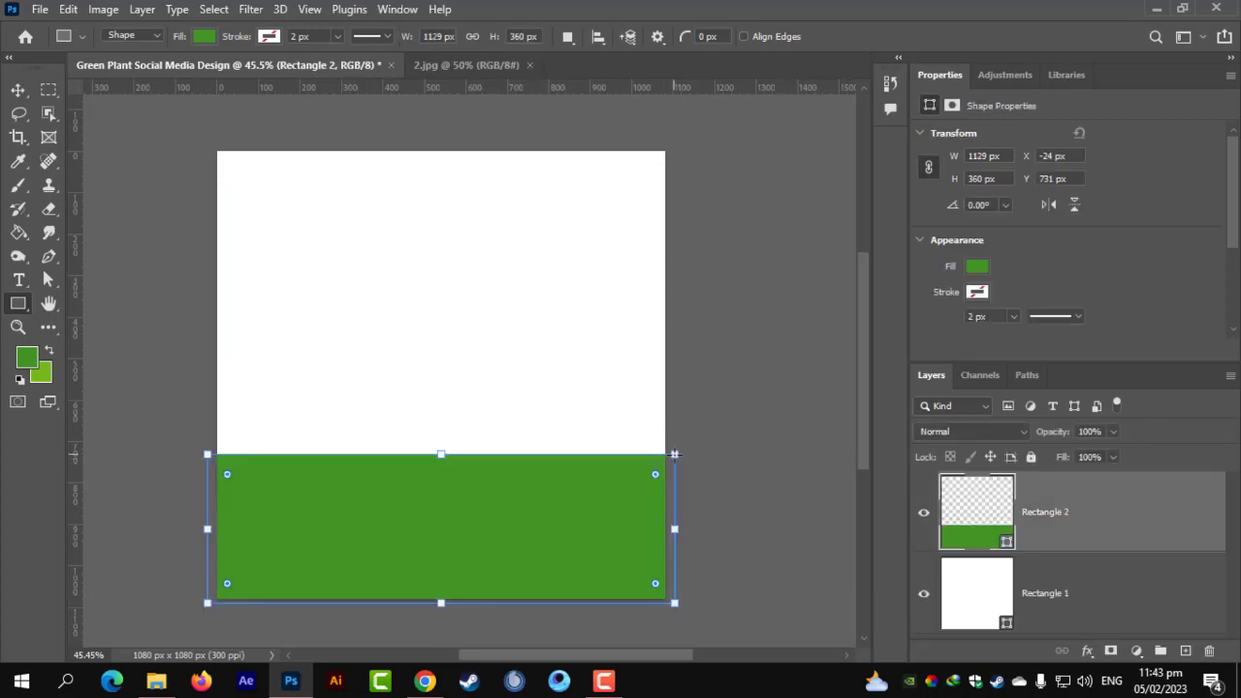
Duplicate the green band and move the copy up 360 px to sit directly above it.
click(18, 89)
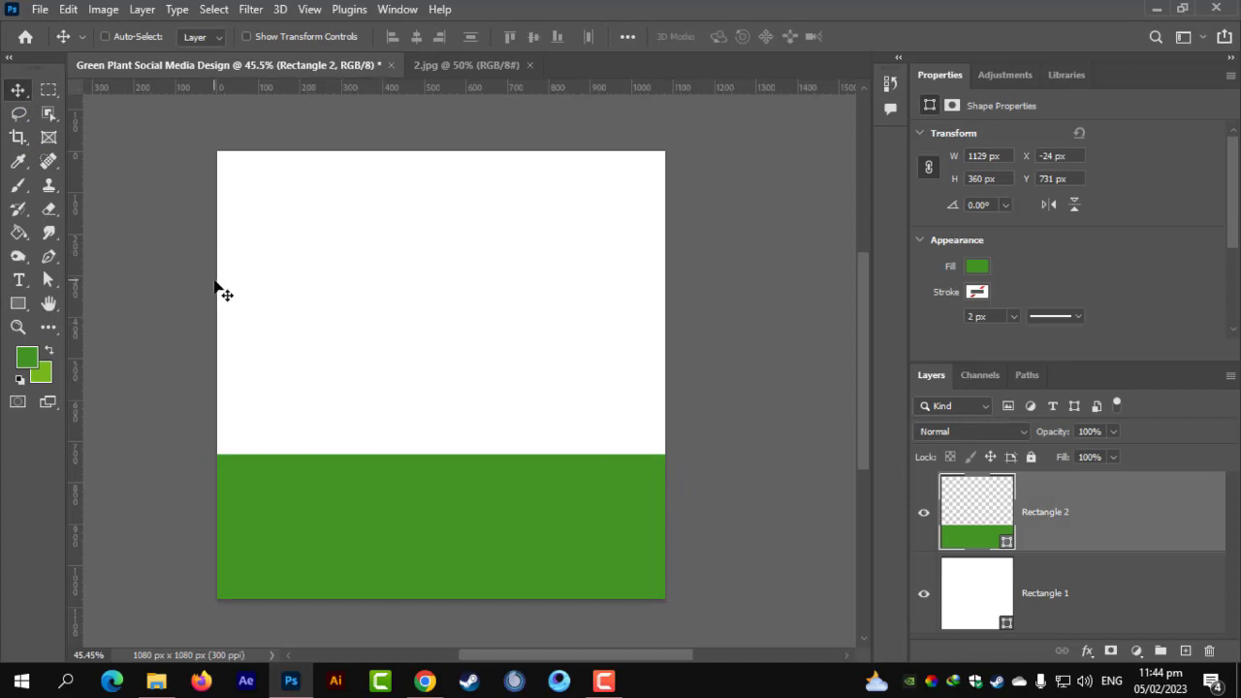
key(ctrl+j)
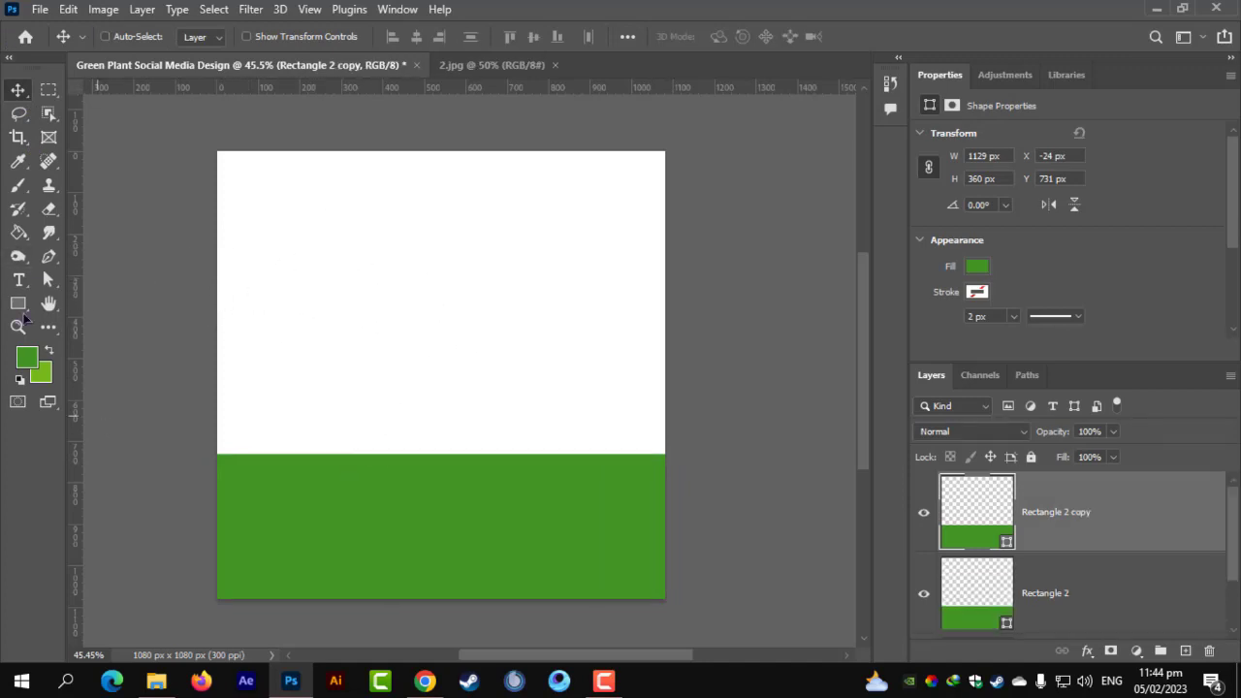
key(ctrl+t)
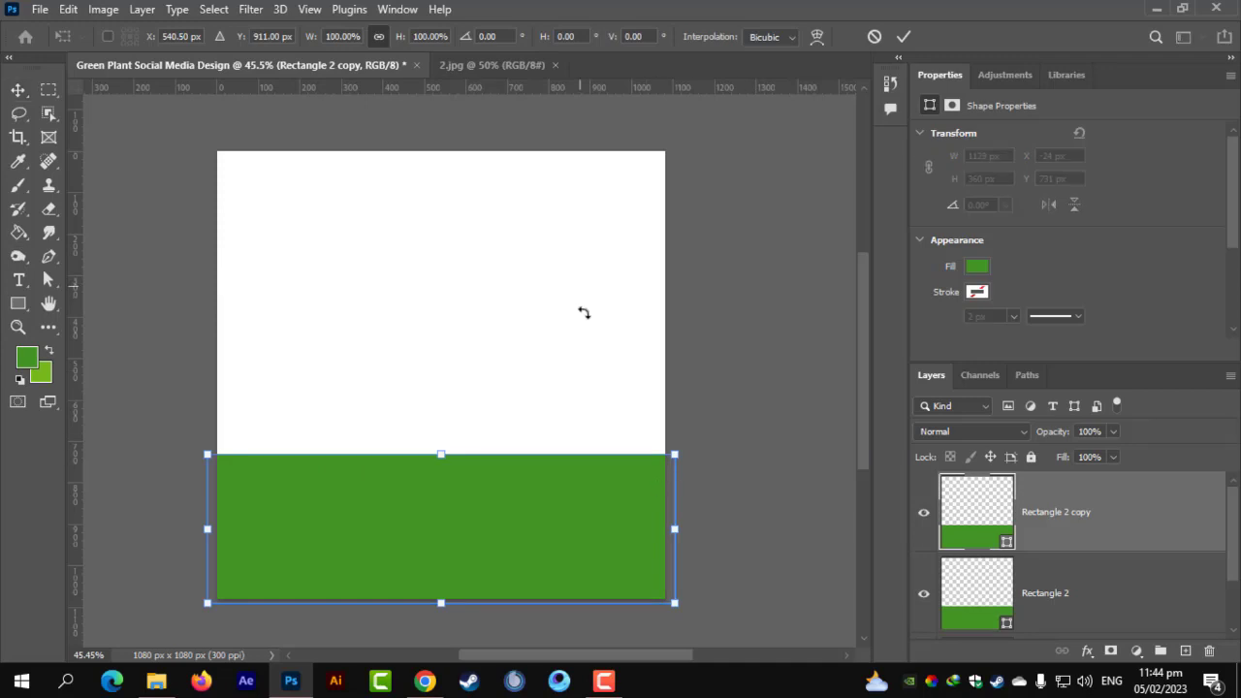
drag(488, 464, 463, 349)
key(Return)
key(v)
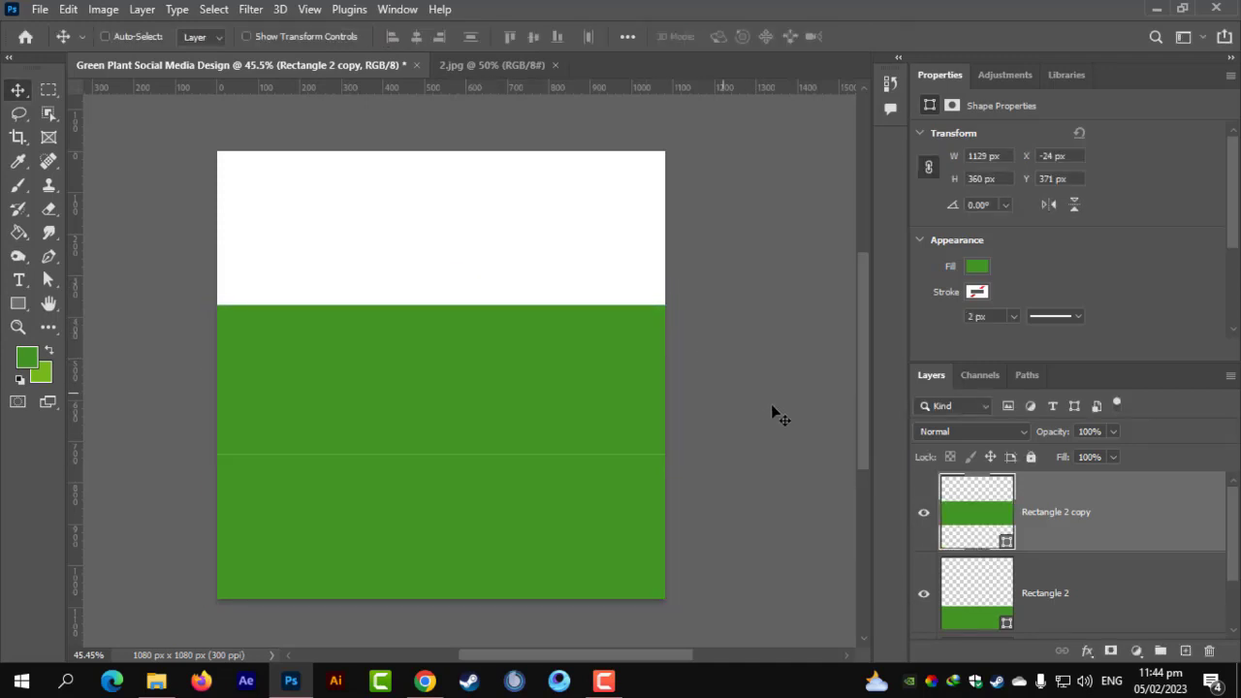
double_click(977, 503)
Fill the upper band with the sampled light green and nudge it slightly.
click(41, 373)
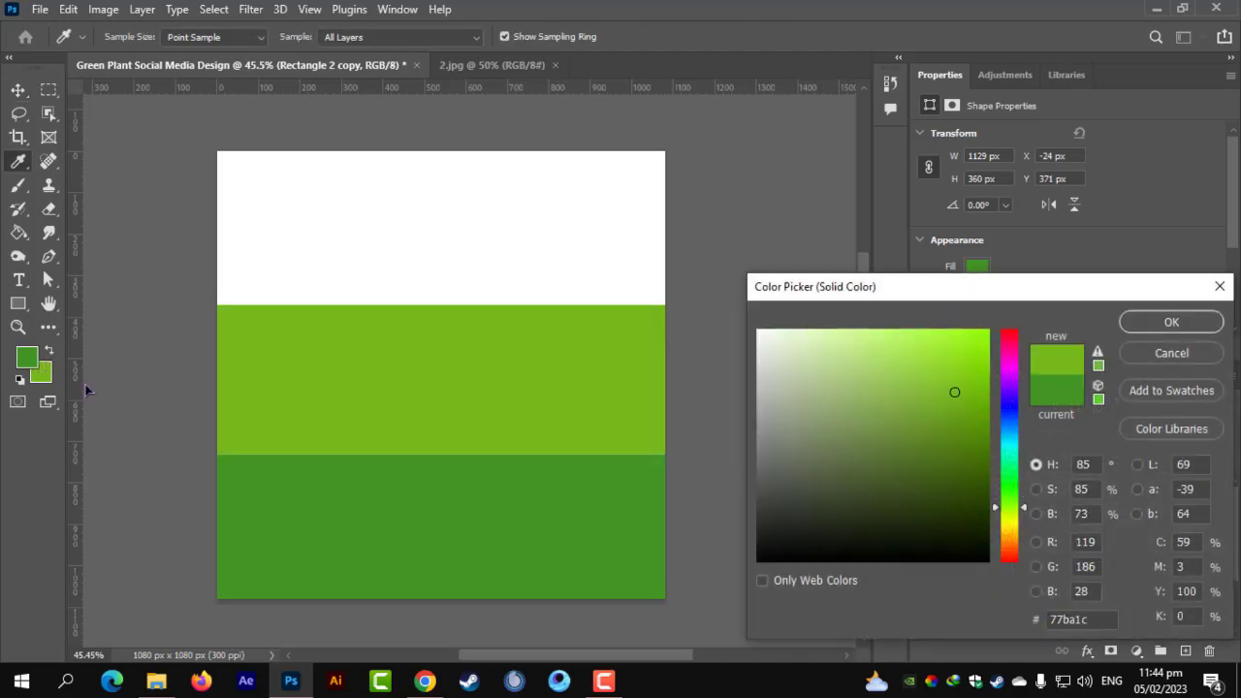
click(1134, 323)
scroll(286, 457, up, 5)
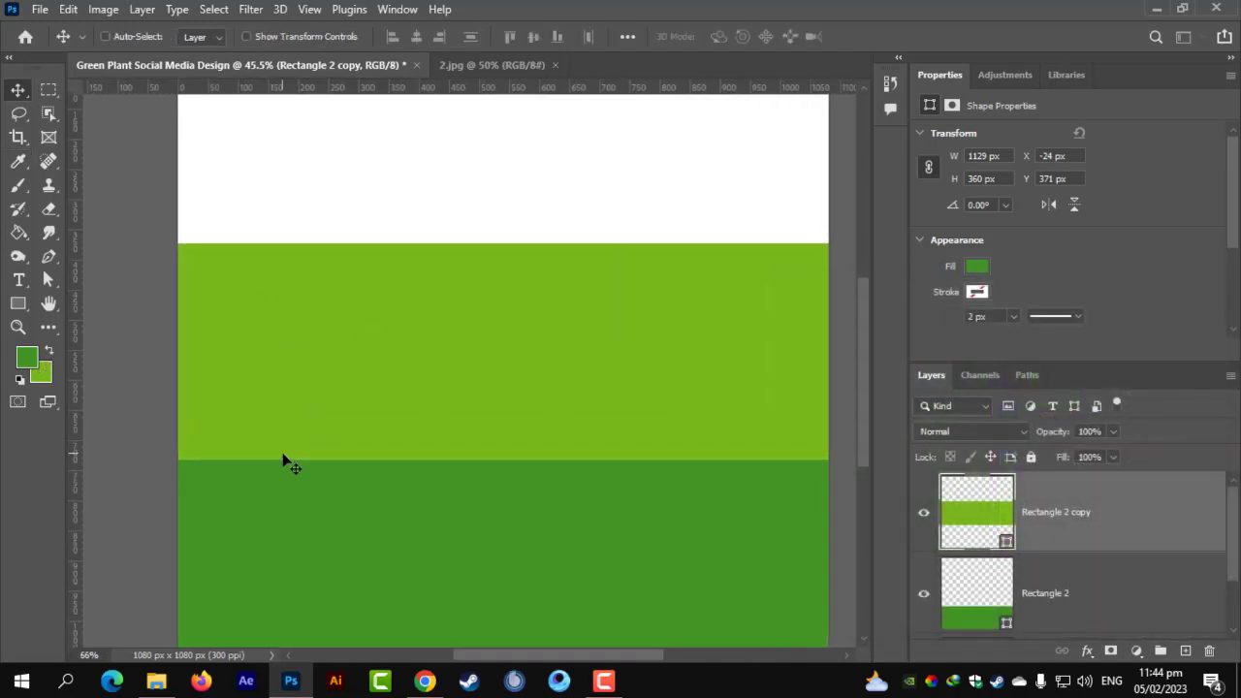
scroll(303, 400, up, 2)
drag(363, 358, 362, 380)
scroll(352, 381, down, 5)
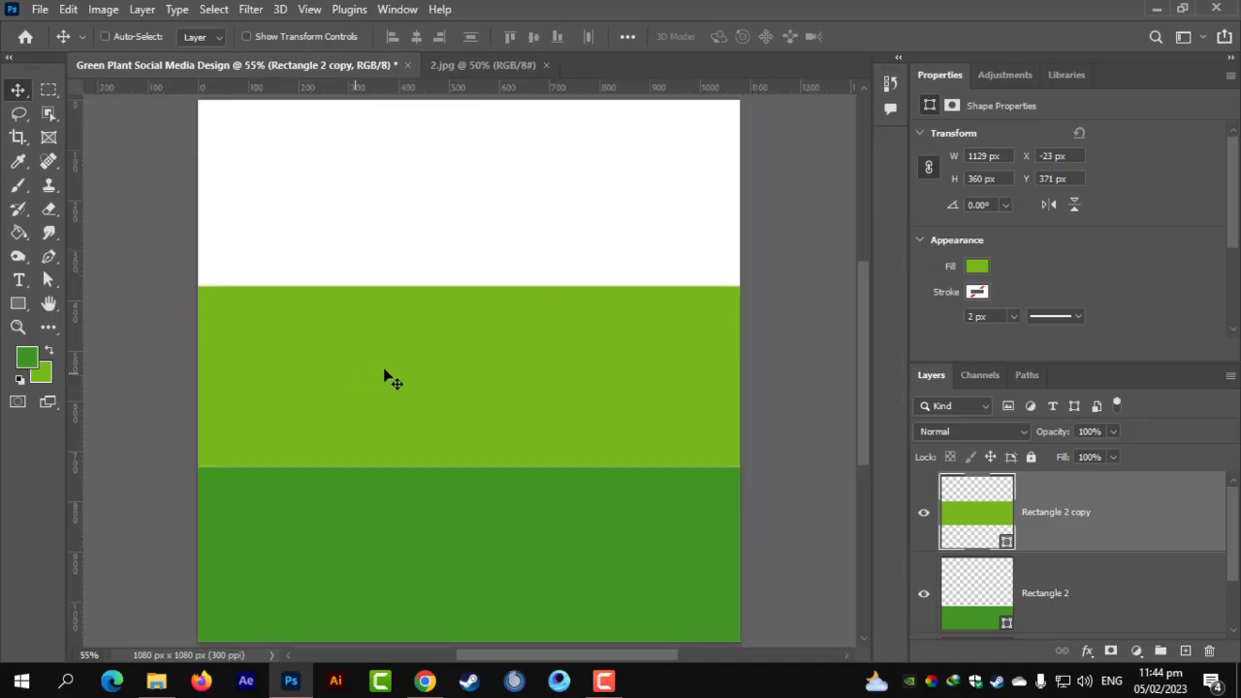
scroll(397, 378, down, 2)
Adjust the light-green band's height by lowering its top edge and extending its bottom edge.
key(ctrl+t)
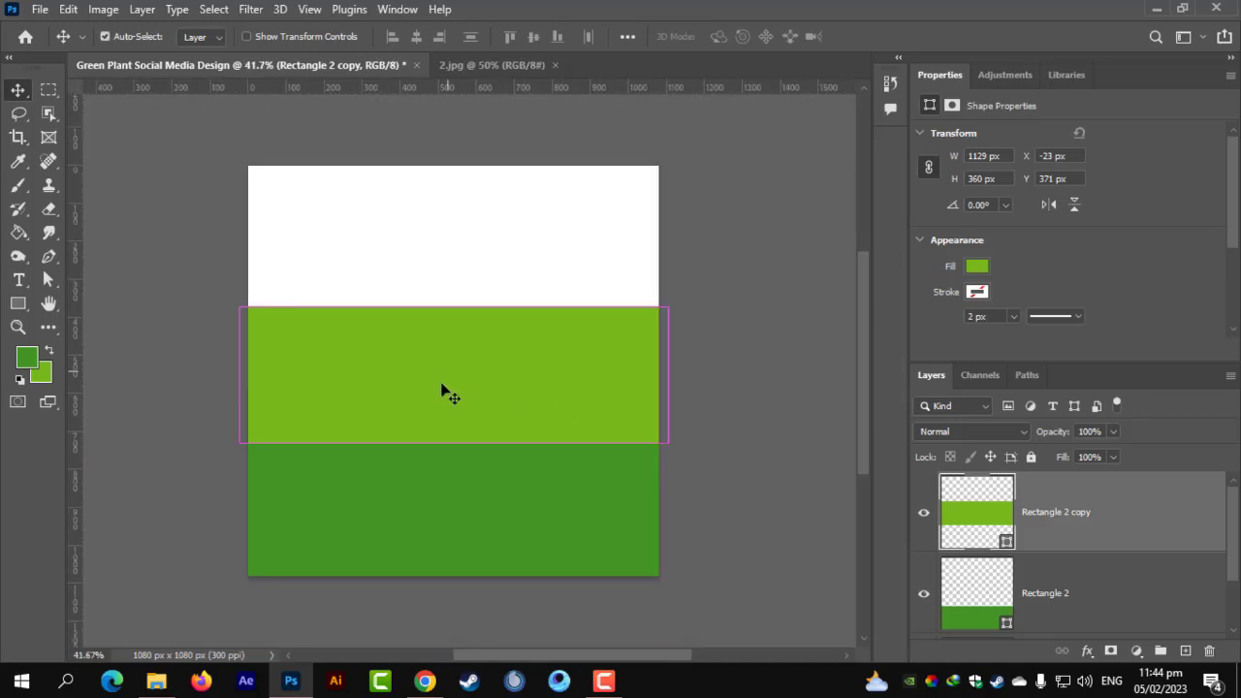
drag(456, 306, 445, 331)
key(Return)
scroll(441, 322, up, 2)
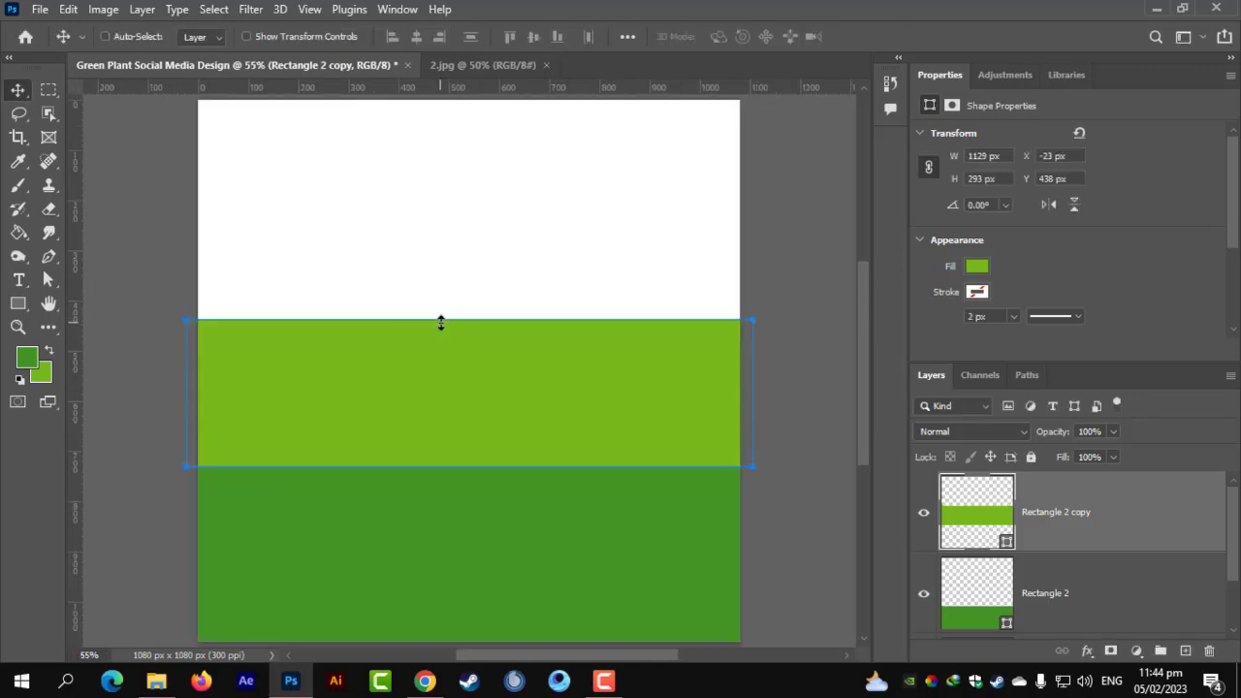
scroll(445, 330, down, 1)
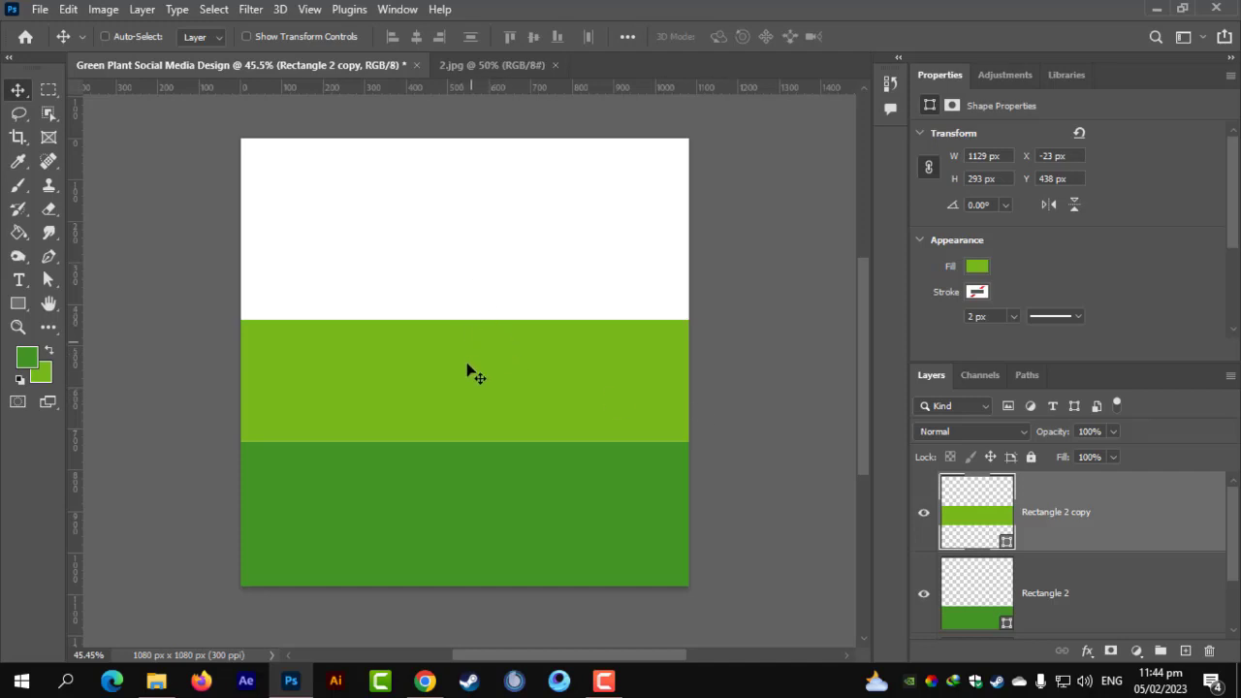
key(ctrl+t)
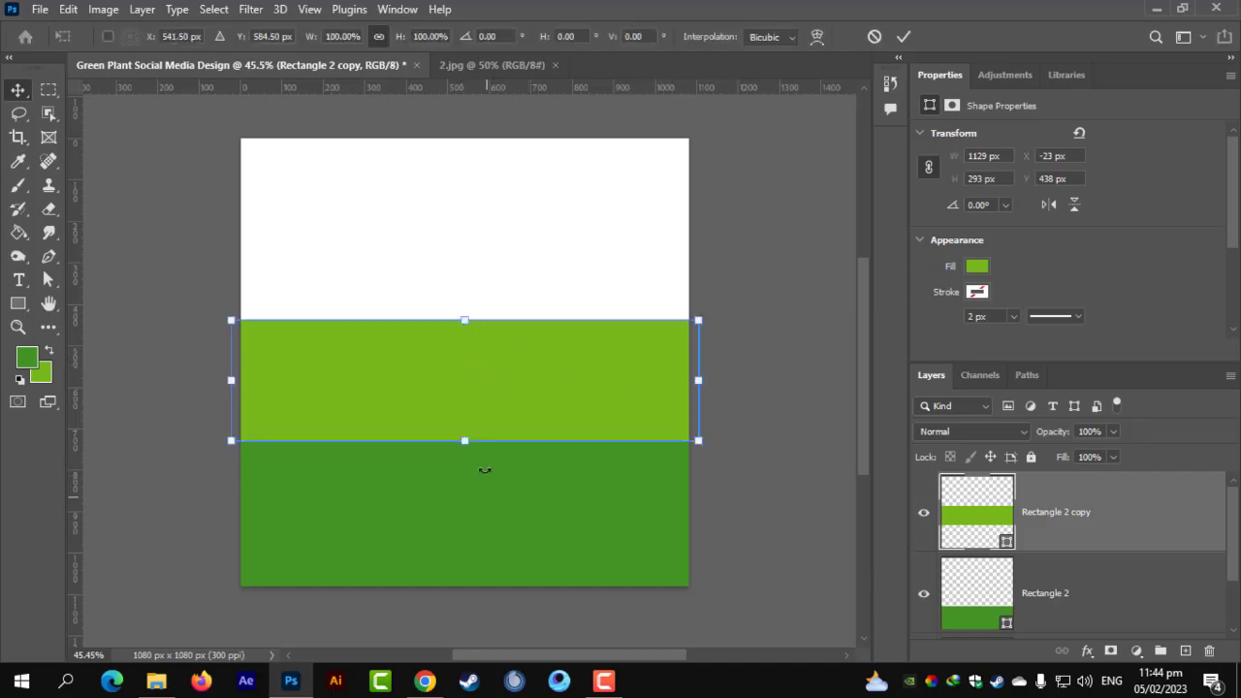
drag(461, 439, 467, 469)
key(Return)
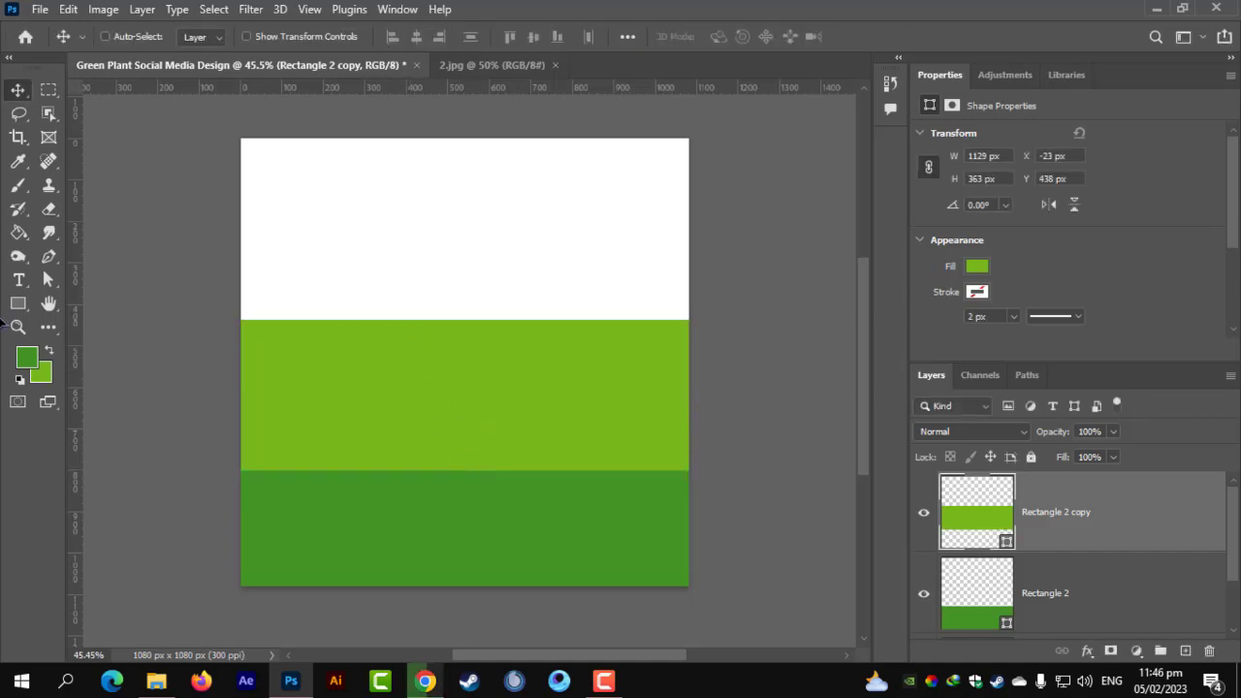
Close the Properties panel tab group so only the Layers panel remains.
click(17, 304)
right_click(18, 303)
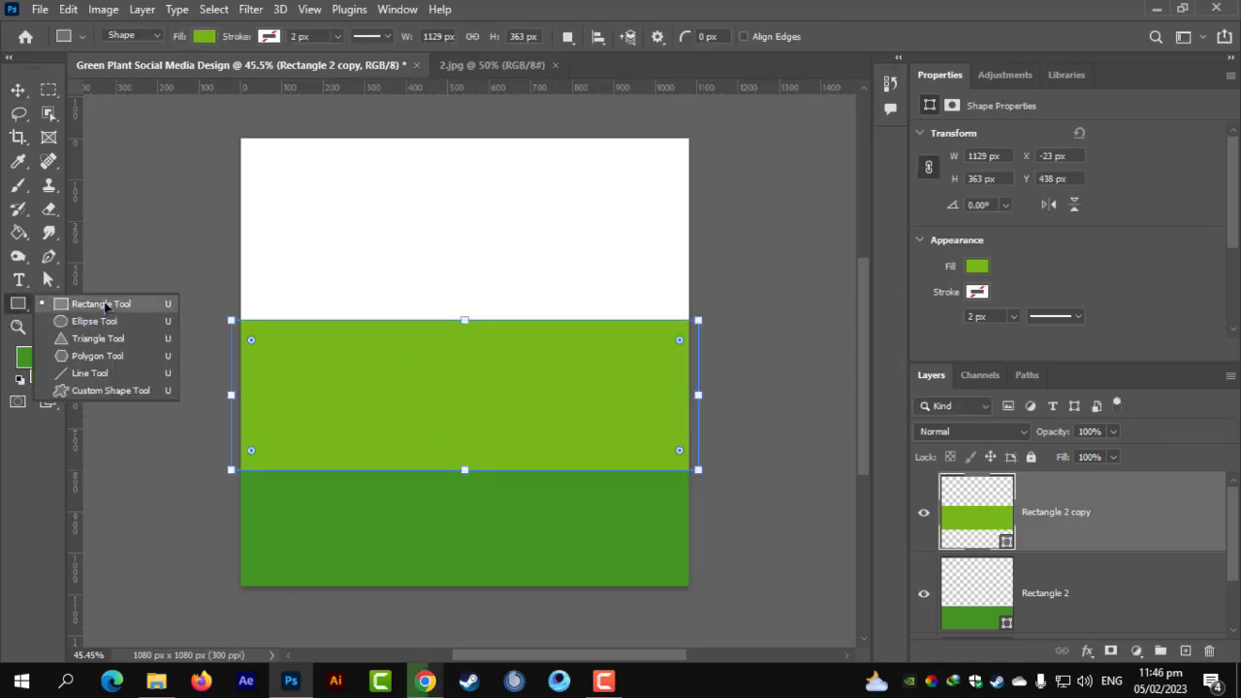
click(103, 304)
scroll(1060, 552, down, 2)
click(1046, 626)
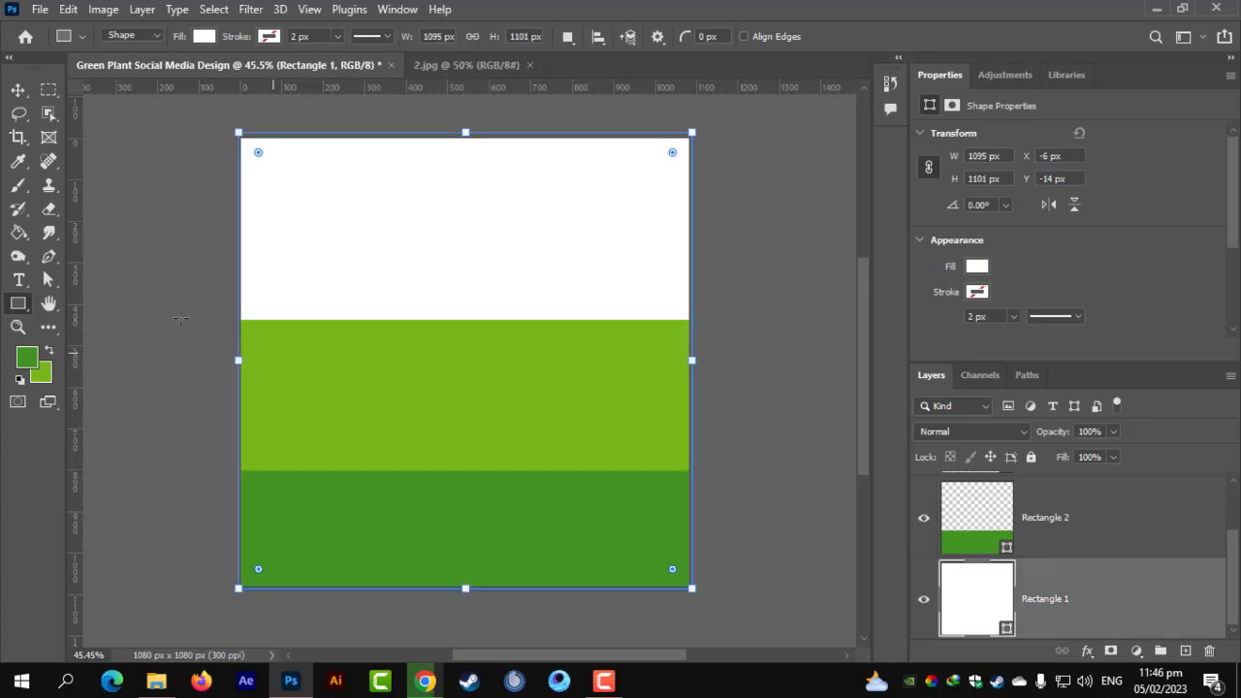
scroll(1050, 602, up, 1)
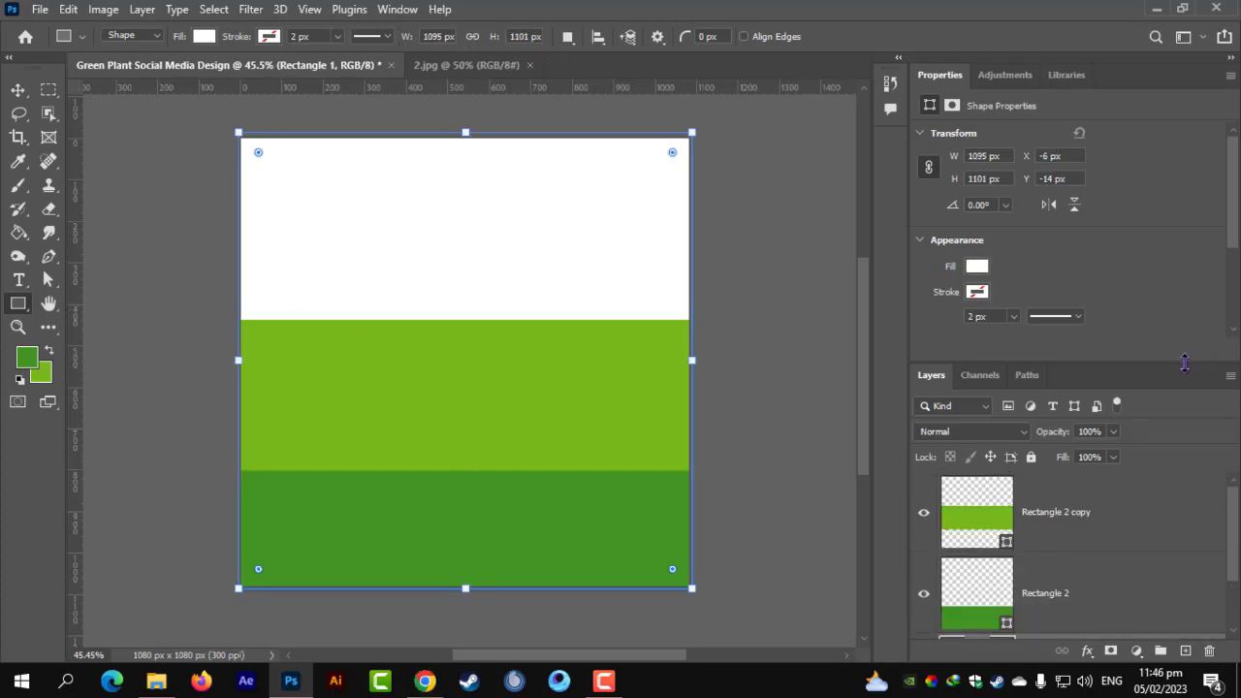
drag(1184, 362, 1115, 147)
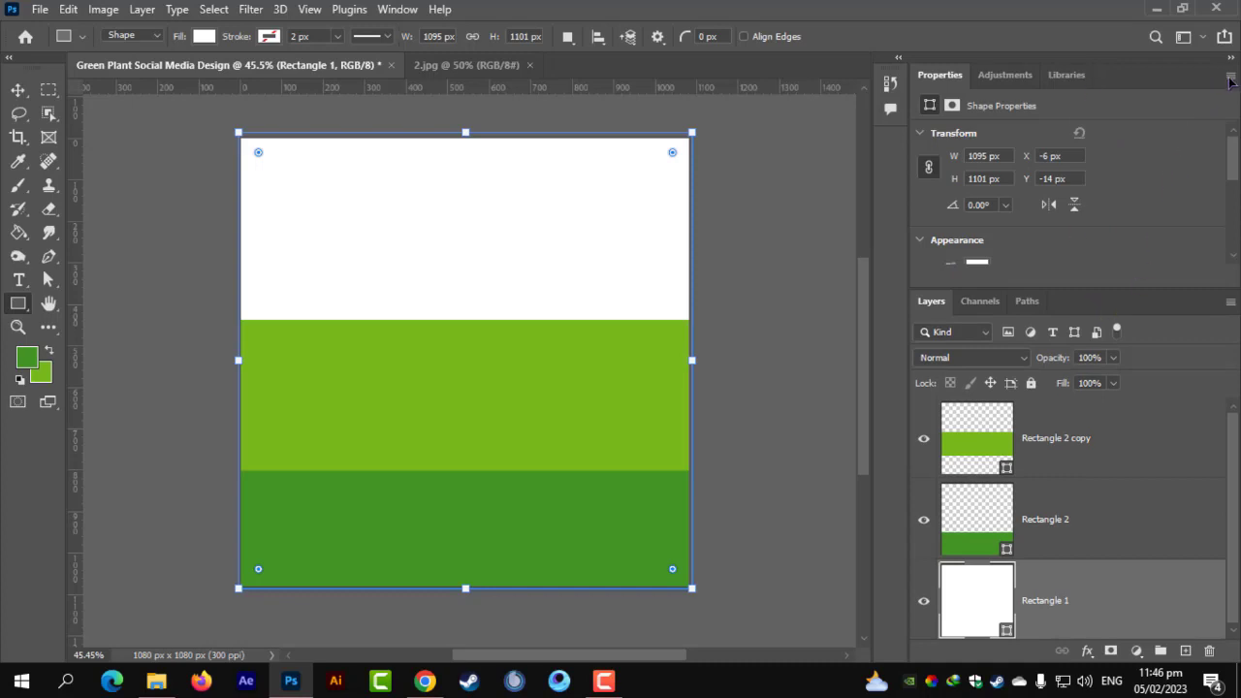
click(1230, 76)
click(1154, 134)
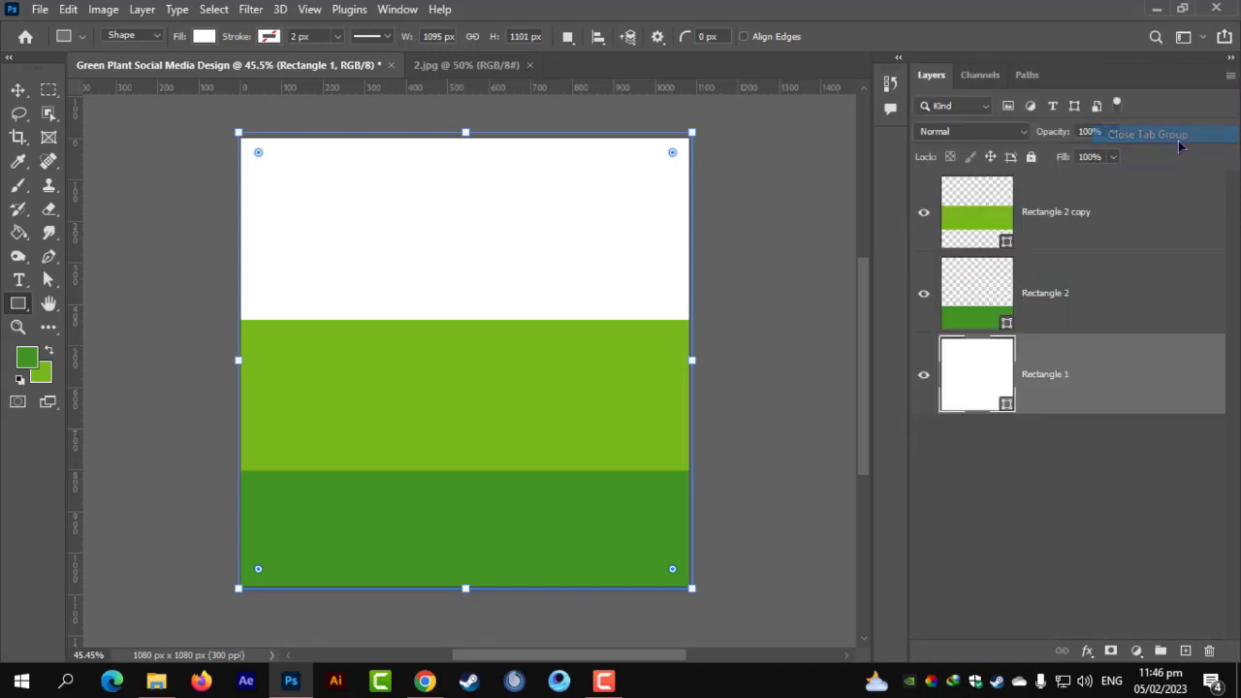
click(17, 89)
click(1081, 563)
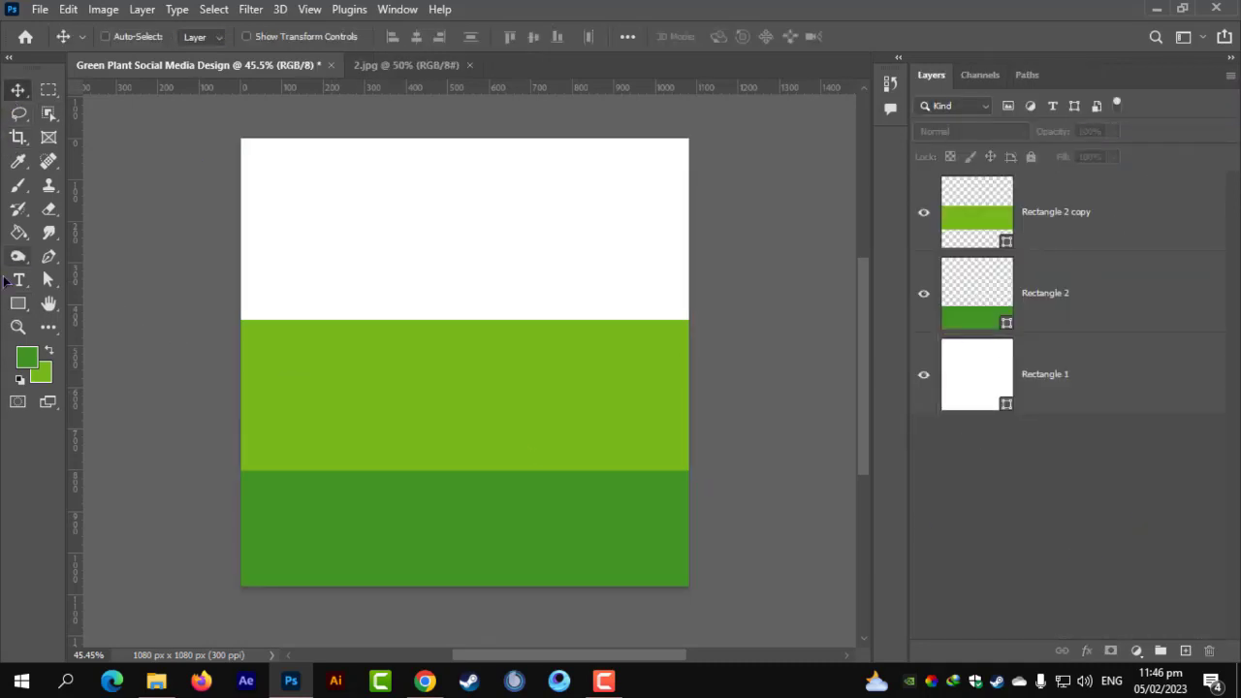
click(18, 303)
Draw a large rectangle over the canvas middle, round it into a pill, and fill it black (000000).
drag(296, 255, 845, 473)
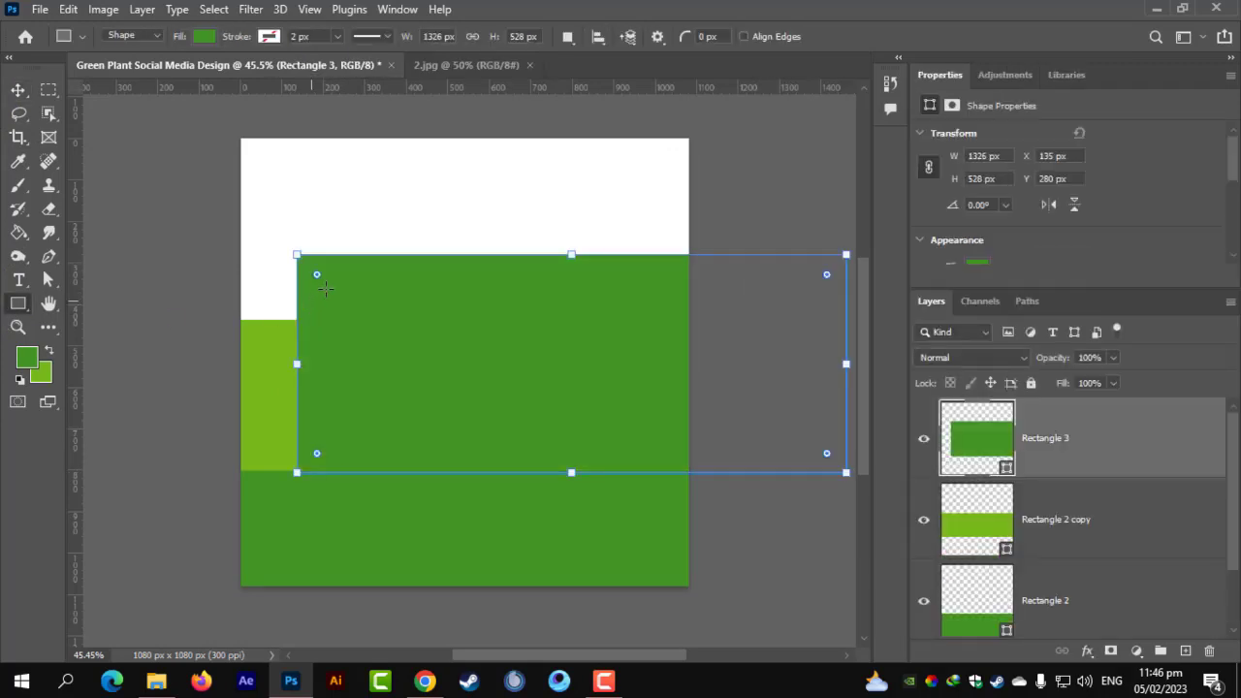
drag(316, 276, 629, 458)
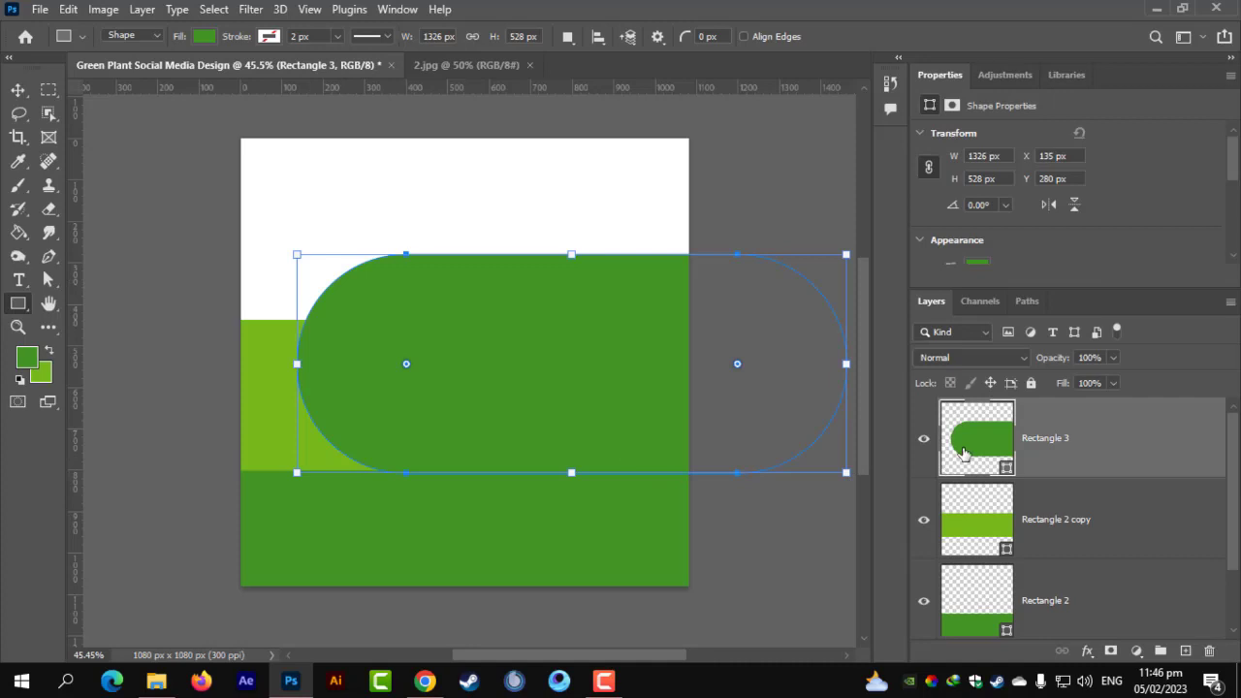
double_click(963, 452)
click(759, 332)
text(000000)
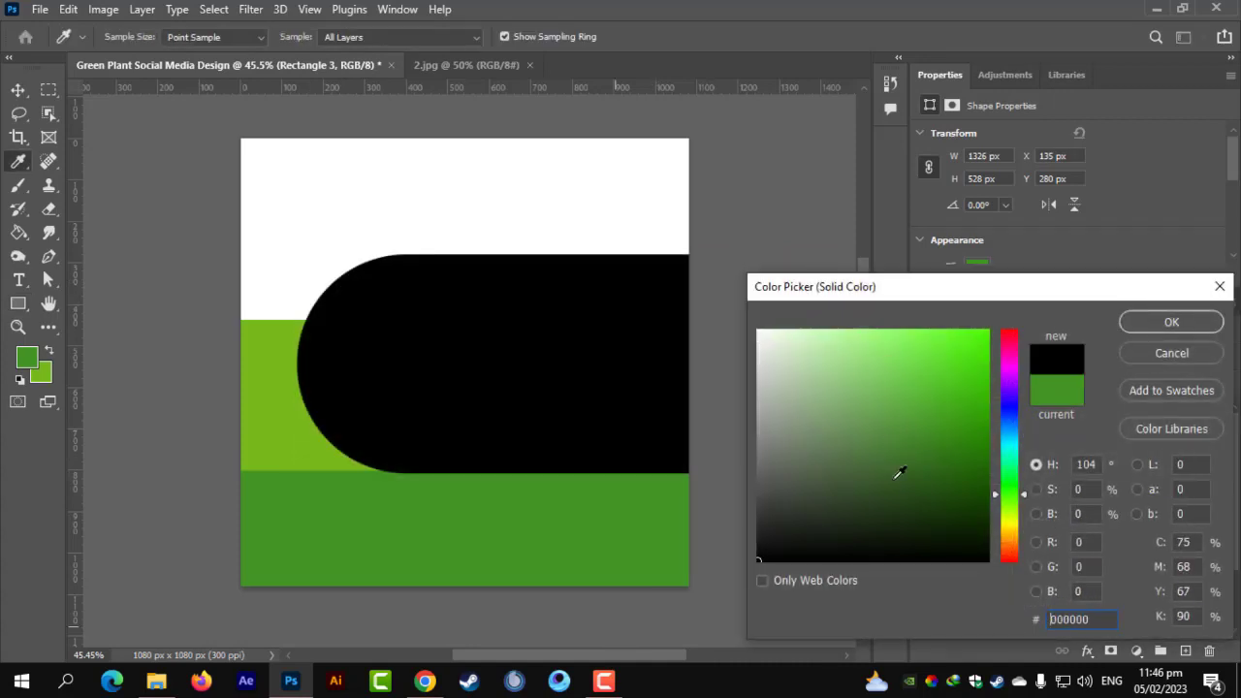
click(1144, 323)
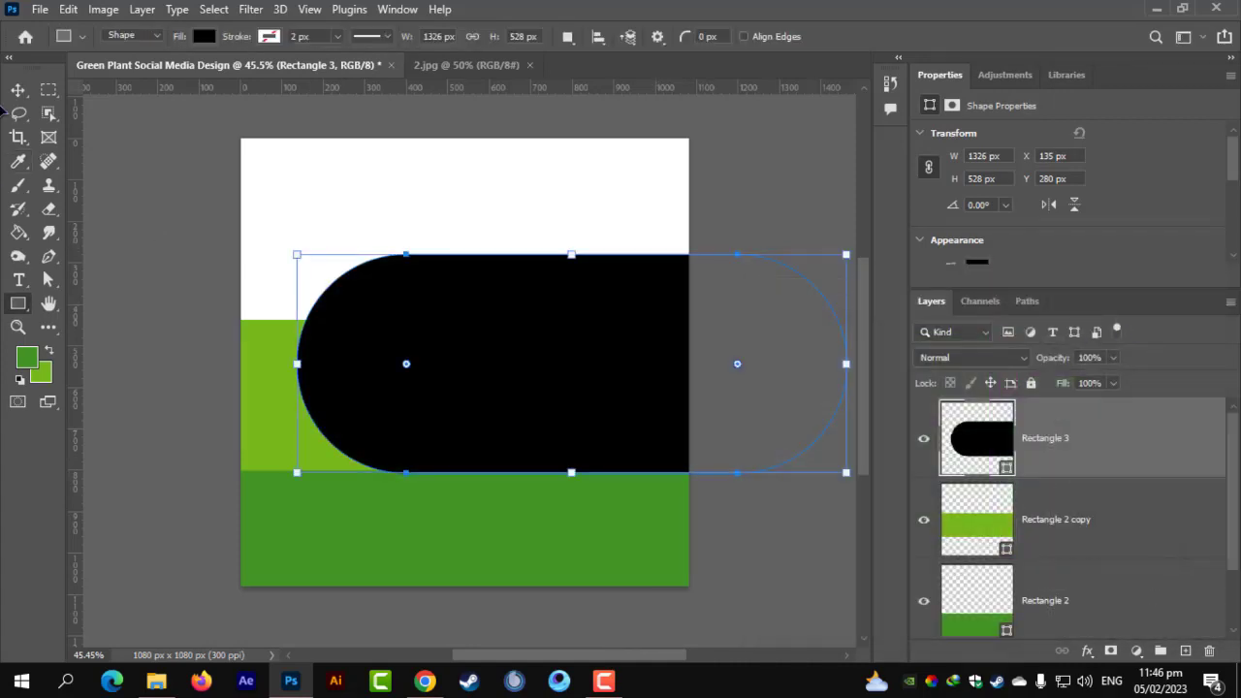
Rotate the black pill to -45°, move it up-right, and scale it to about 137%.
click(18, 90)
key(ctrl+t)
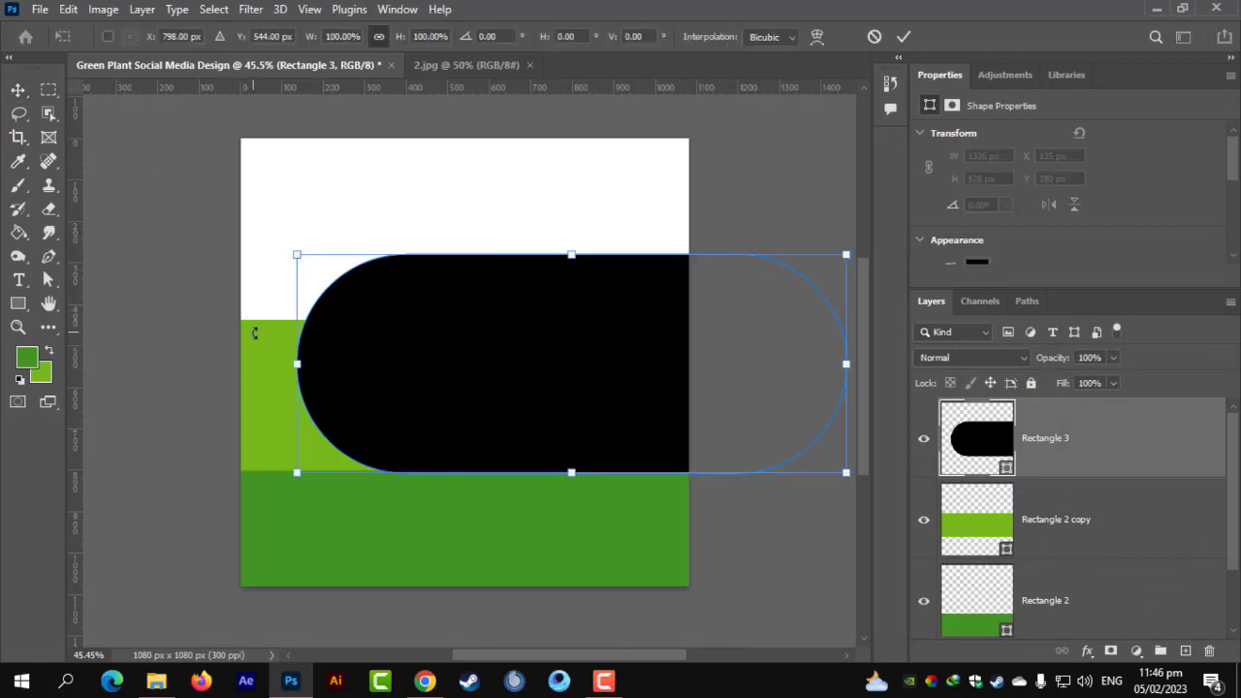
drag(255, 332, 351, 562)
drag(424, 507, 467, 376)
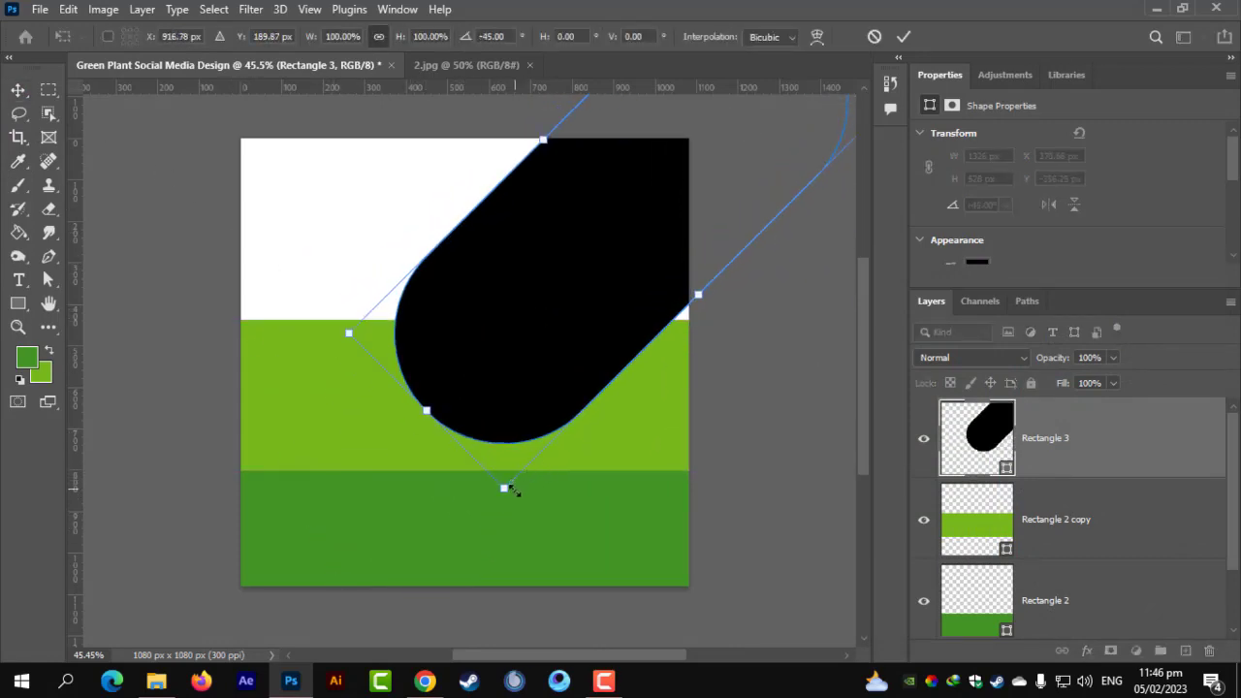
mouse_move(505, 488)
mouse_down()
mouse_move(554, 549)
mouse_move(543, 498)
mouse_move(516, 473)
mouse_up()
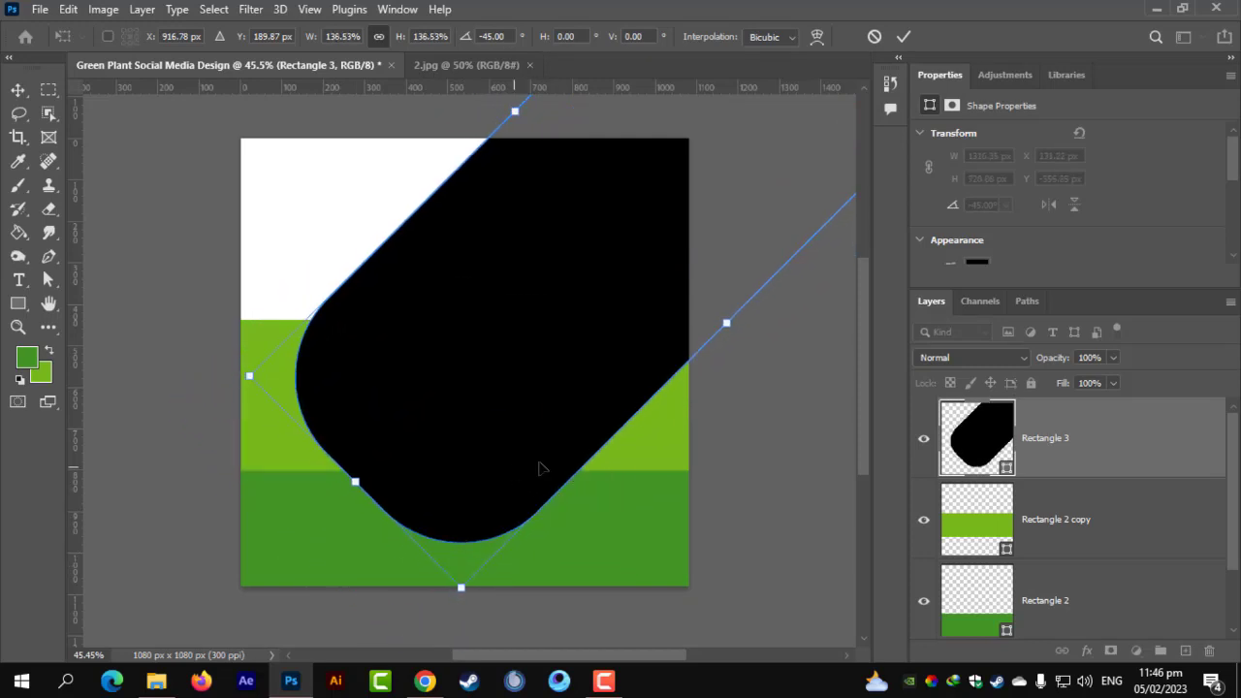
key(Return)
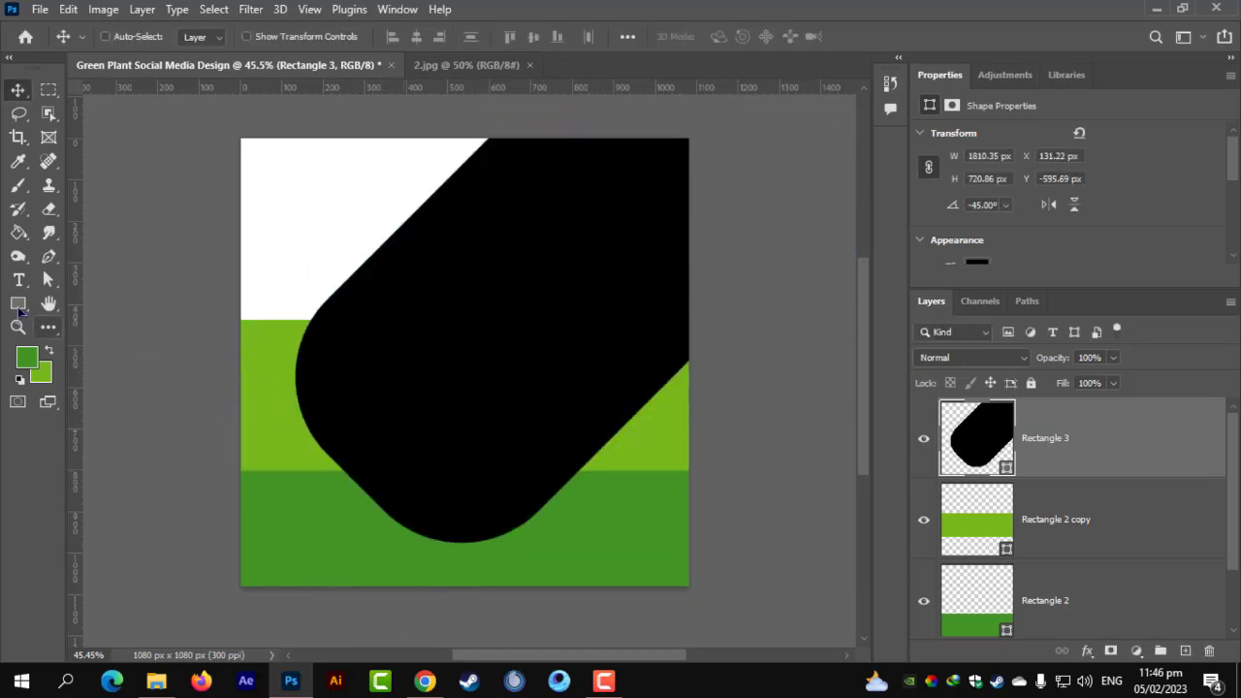
Fully round the pill's corners and move it up and to the right.
click(19, 304)
drag(405, 376, 669, 417)
key(v)
drag(459, 305, 620, 287)
Shrink the black shape slightly and shift it left and down.
key(ctrl+t)
scroll(698, 382, down, 3)
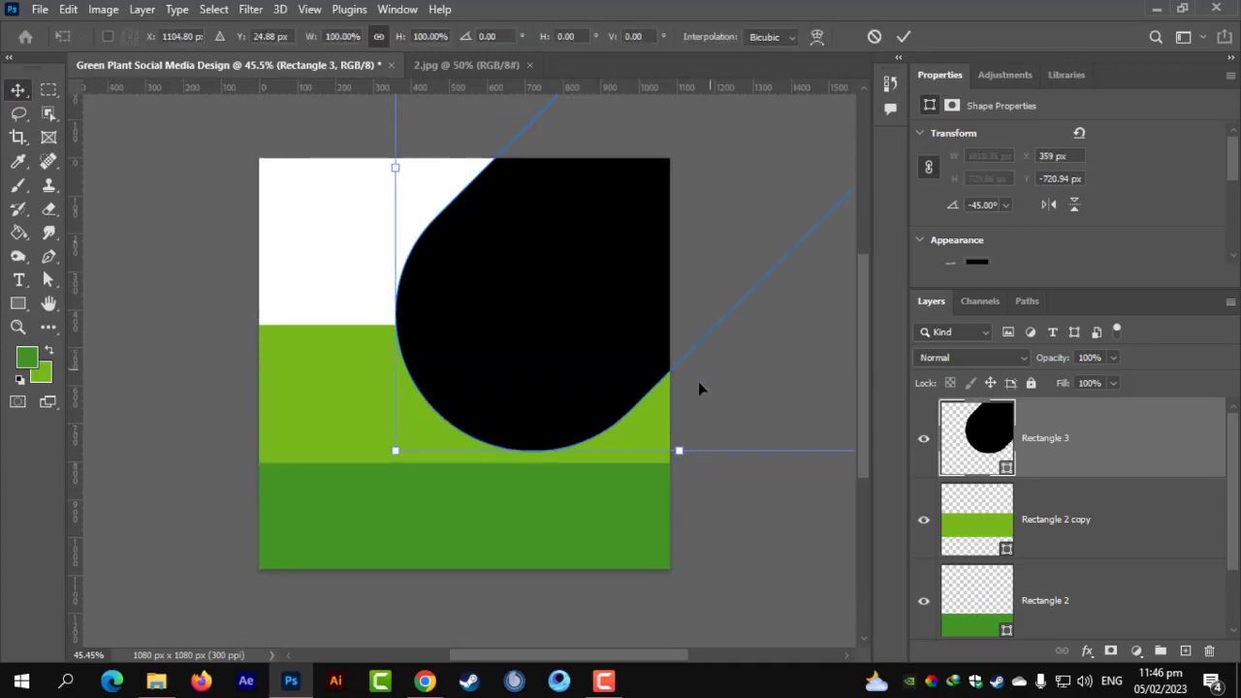
drag(640, 436, 600, 404)
drag(557, 347, 534, 371)
key(Return)
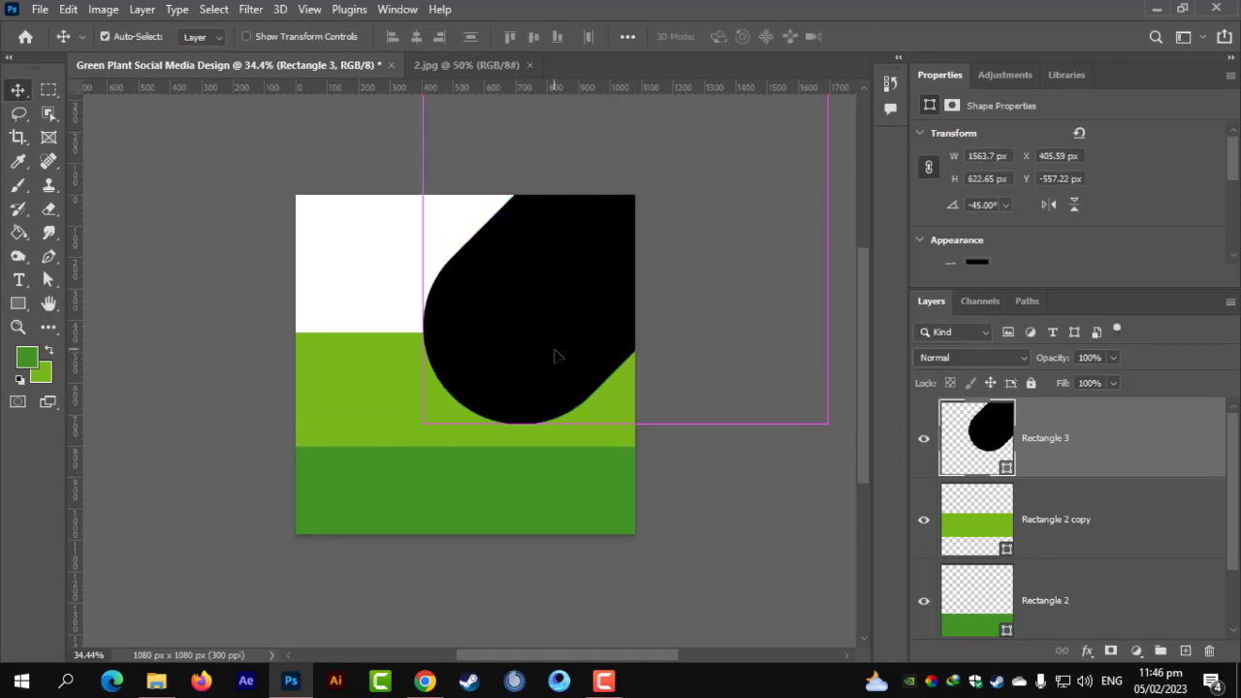
scroll(558, 359, up, 3)
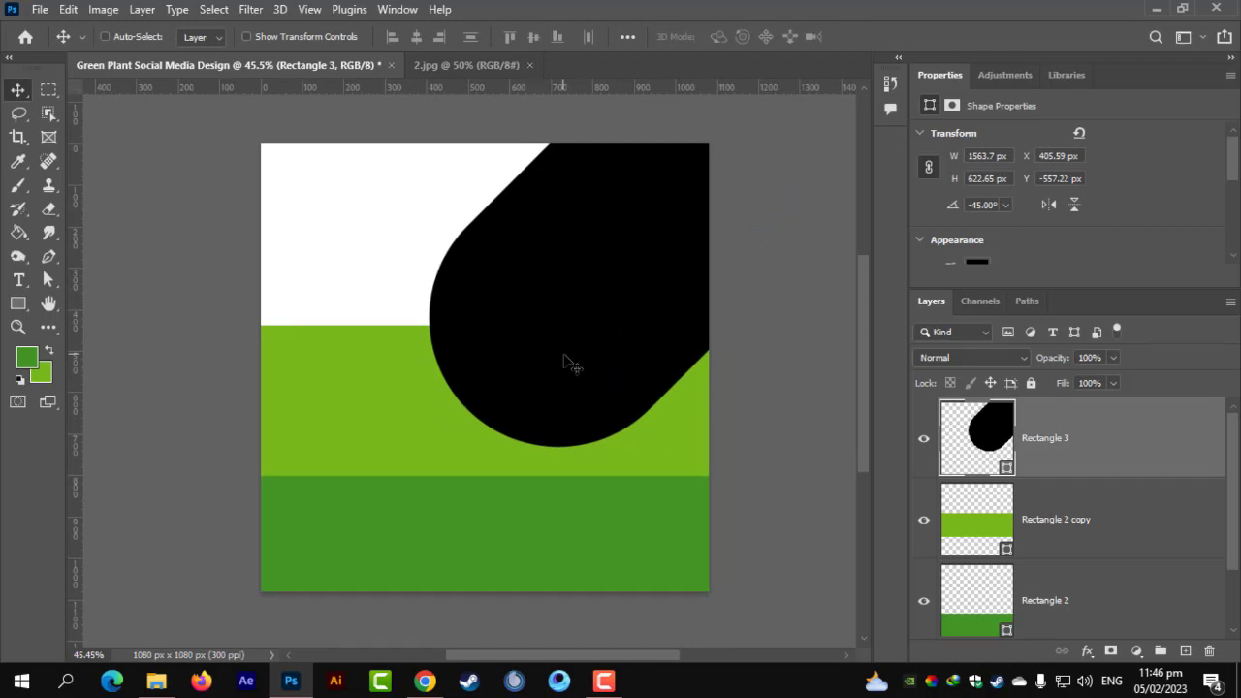
Enlarge the black shape to about 115% and shift it up and right.
key(ctrl+t)
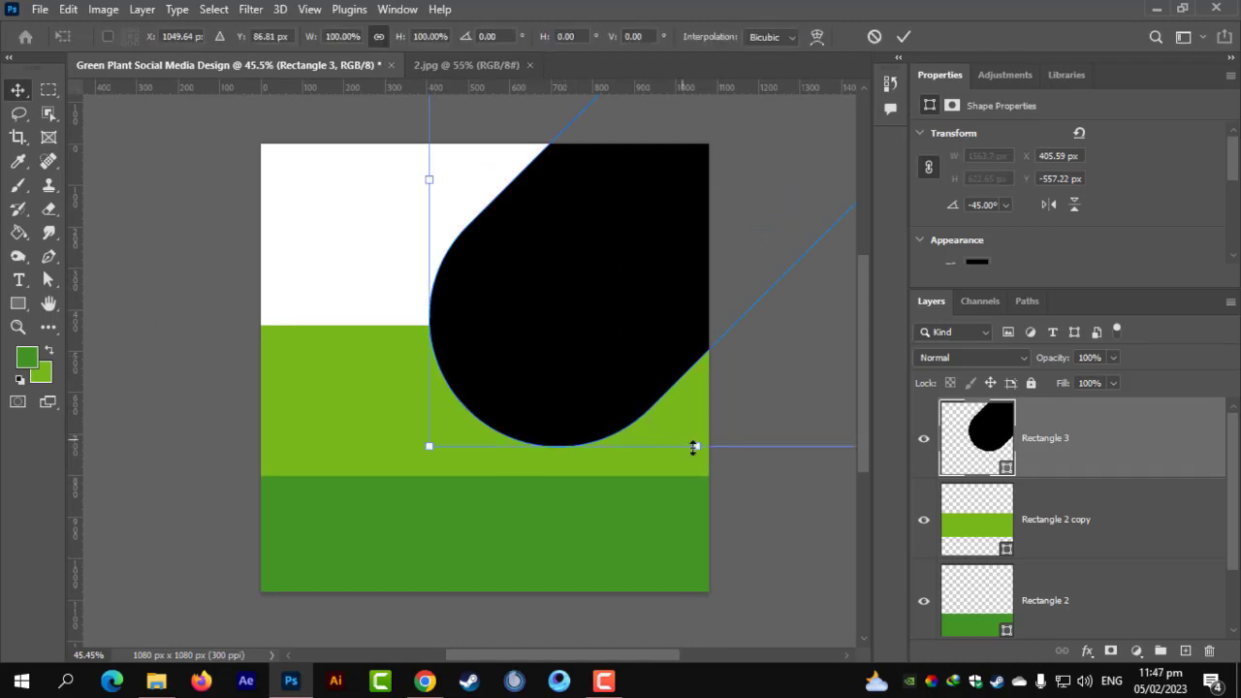
drag(695, 446, 701, 503)
drag(570, 433, 614, 368)
key(Return)
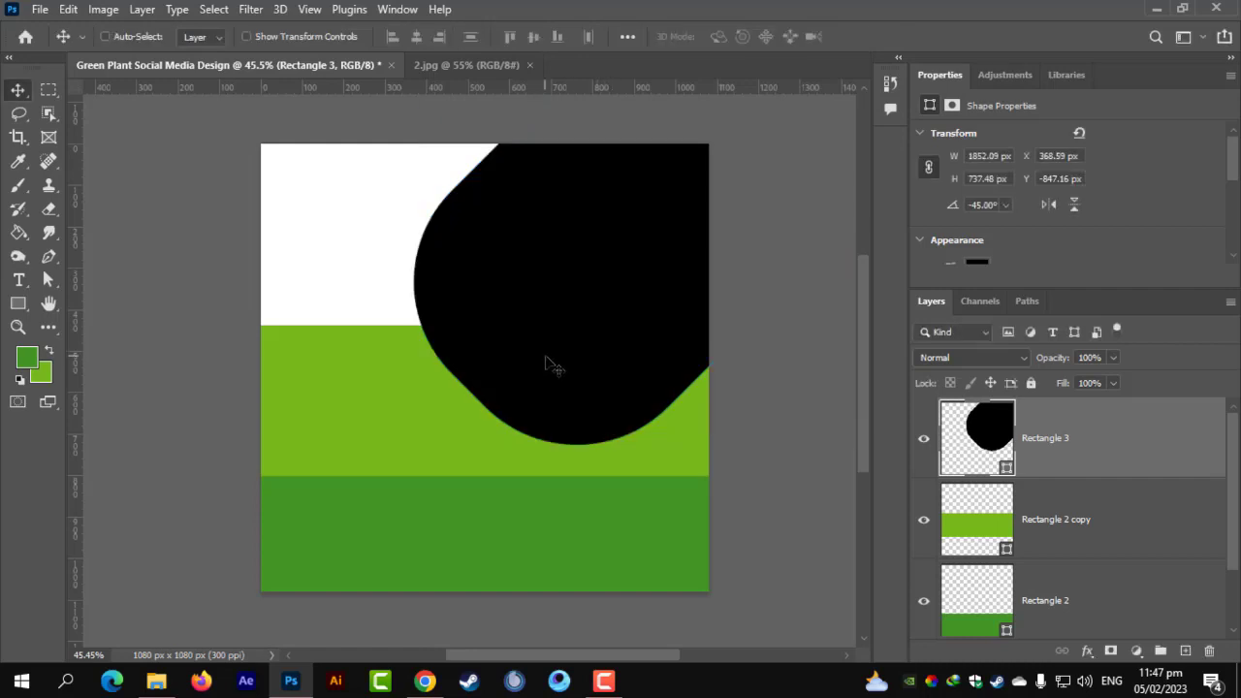
key(ctrl+t)
key(Return)
Round the corners into a near-circle and nudge the shape right and slightly up.
click(18, 303)
drag(542, 289, 568, 380)
click(19, 88)
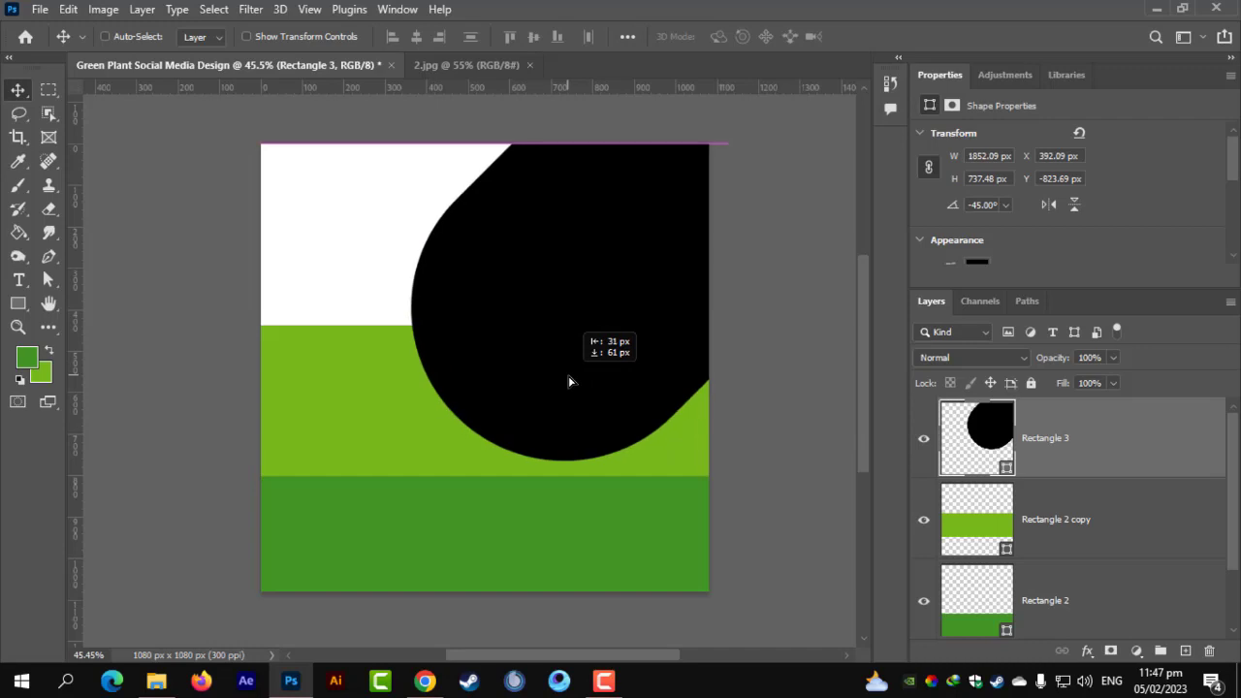
key(ctrl)
scroll(556, 359, up, 1)
scroll(556, 364, down, 2)
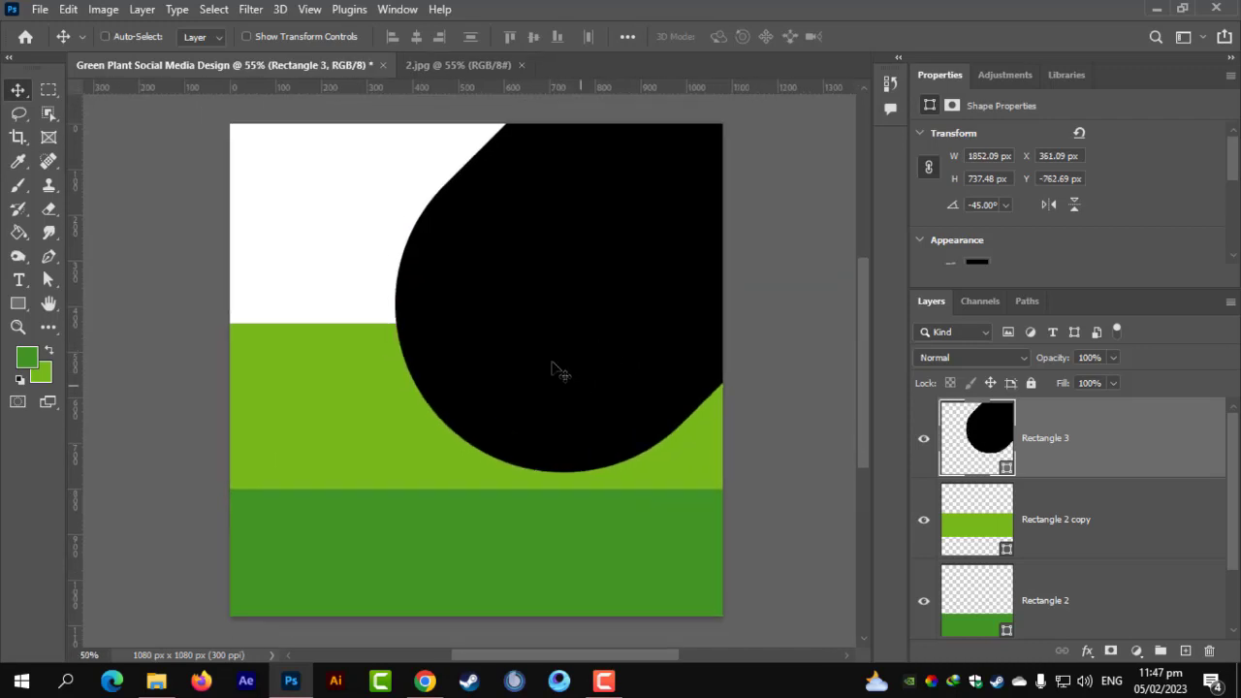
mouse_move(552, 363)
mouse_down()
mouse_move(580, 361)
mouse_move(568, 373)
mouse_up()
Shrink the shape to about 87% and move it down-left, settling at 1612.52 × 642.09 px.
key(ctrl+t)
scroll(695, 443, down, 1)
drag(694, 443, 674, 405)
drag(587, 363, 559, 391)
key(Return)
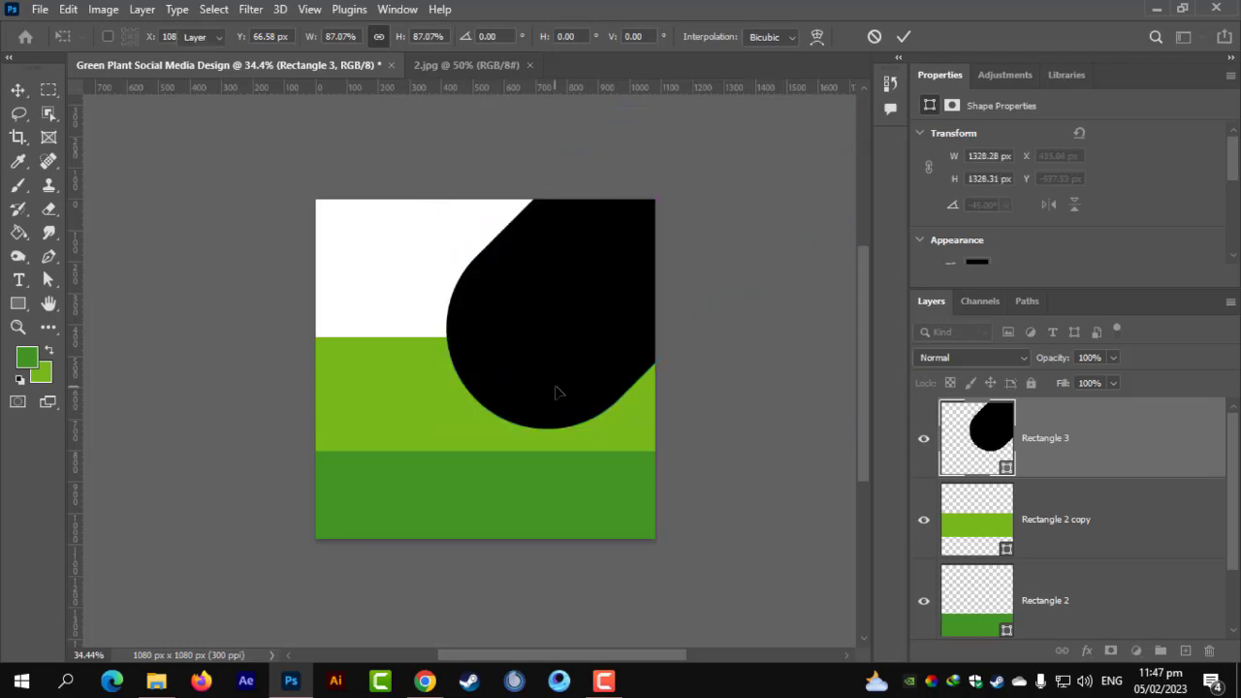
scroll(556, 391, up, 2)
scroll(541, 416, down, 1)
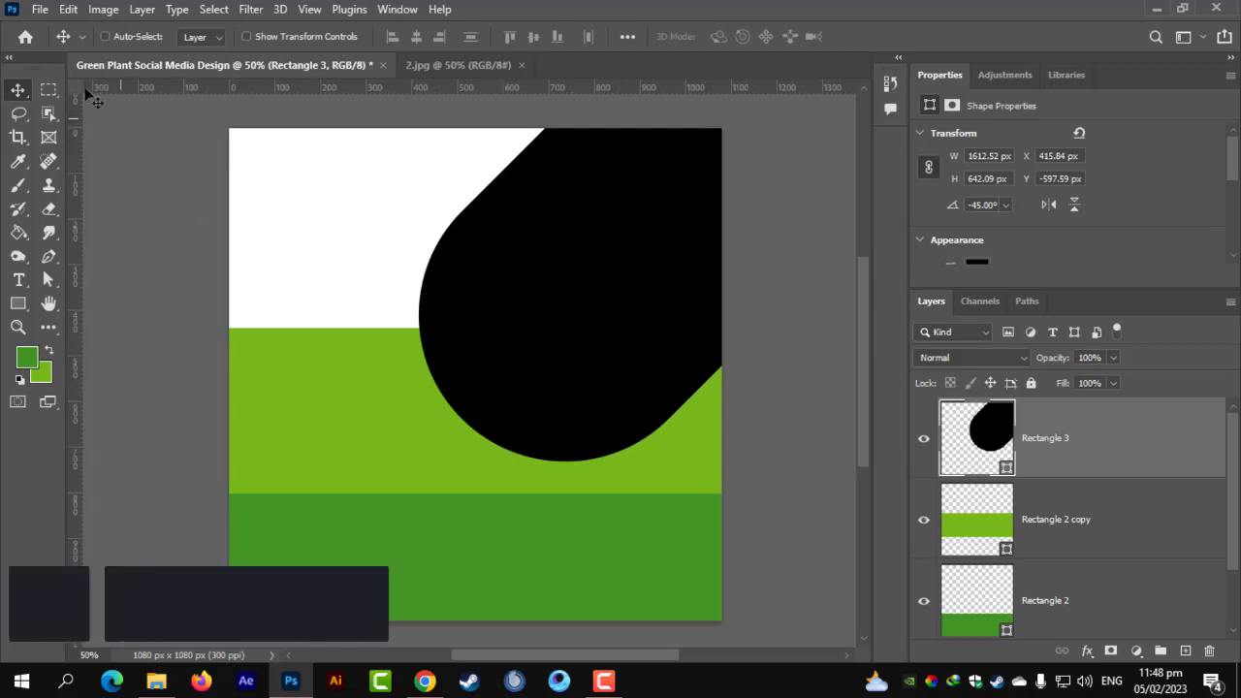
click(40, 9)
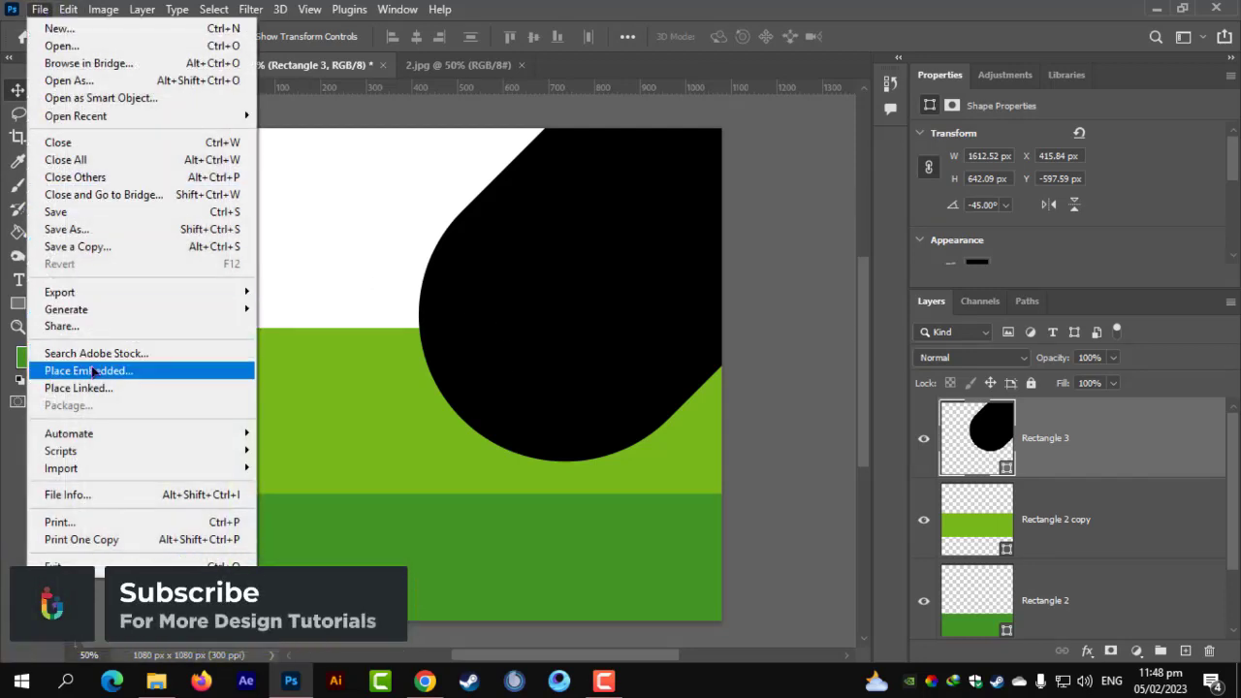
Embed the pexels-thirdman-7655815 plant photo and clip it into the black shape.
click(89, 370)
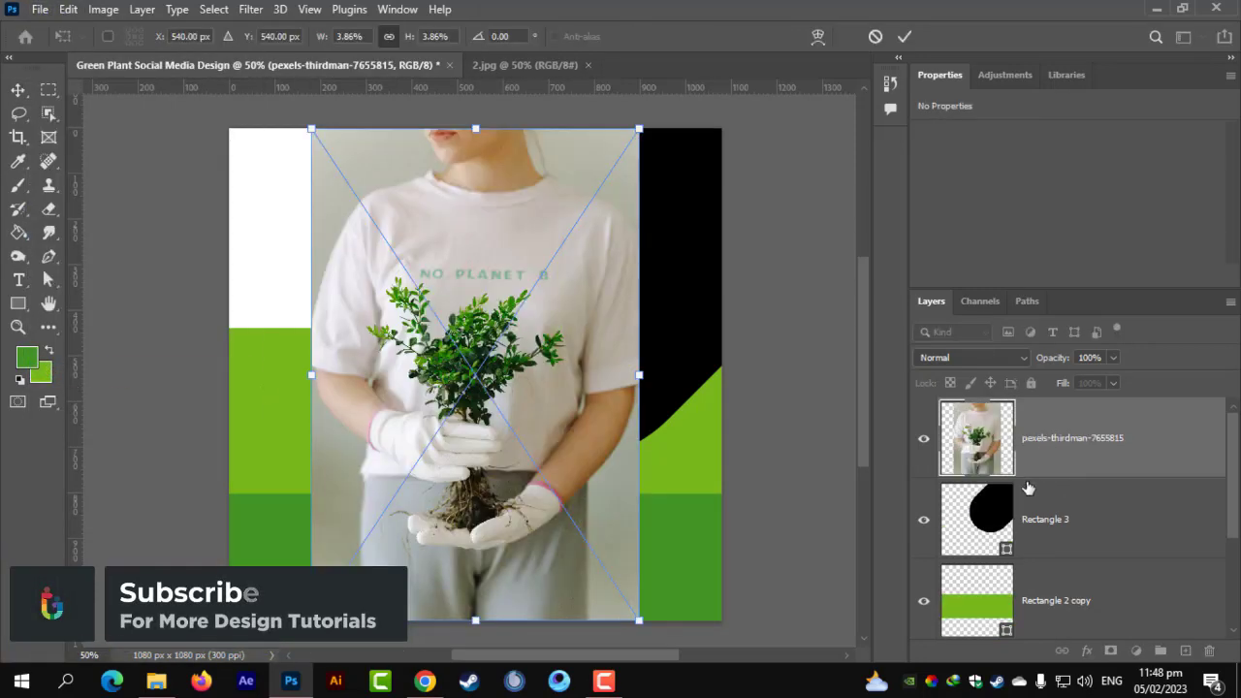
key(Return)
key(ctrl+alt+g)
Resize the clipped photo to 664 × 996 px and raise it to Y −138 px.
drag(614, 382, 723, 384)
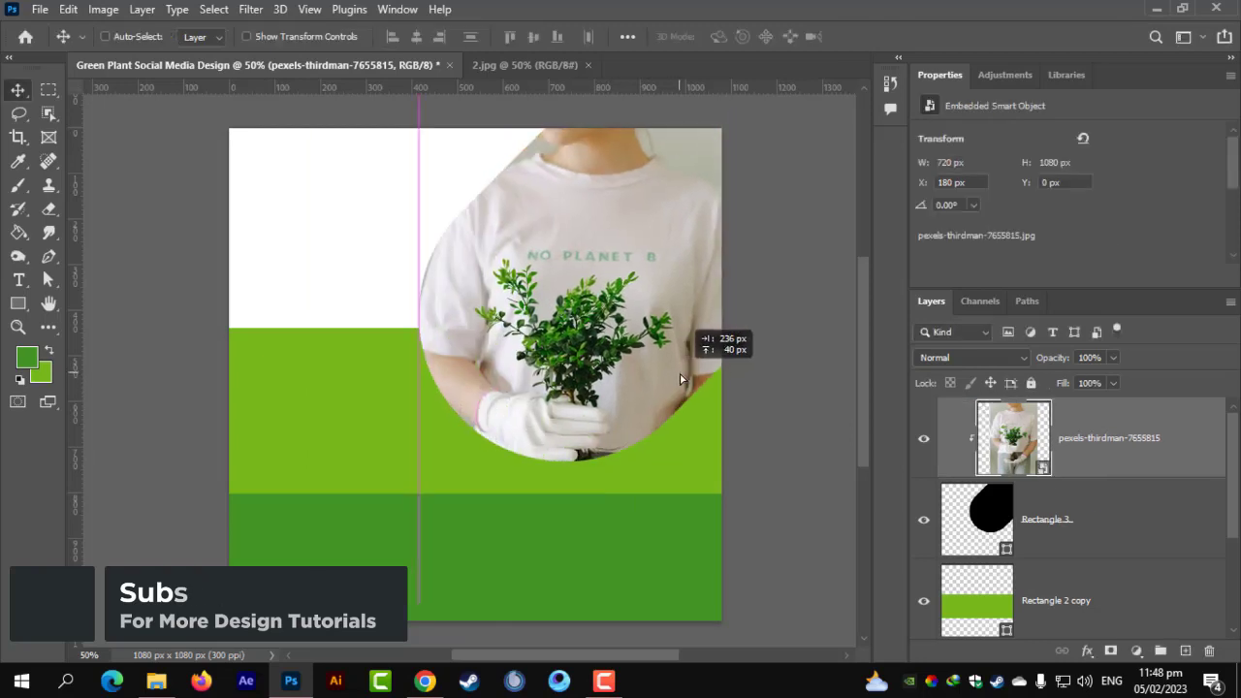
key(ctrl+t)
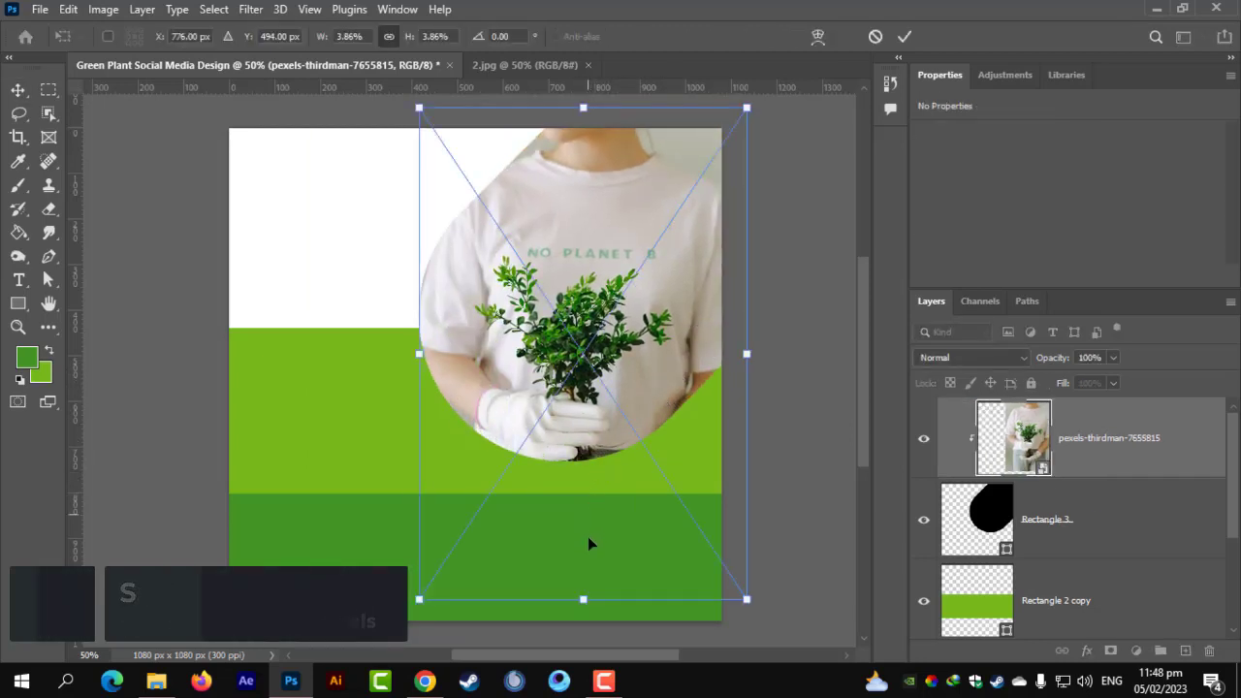
drag(747, 354, 721, 375)
drag(632, 432, 633, 377)
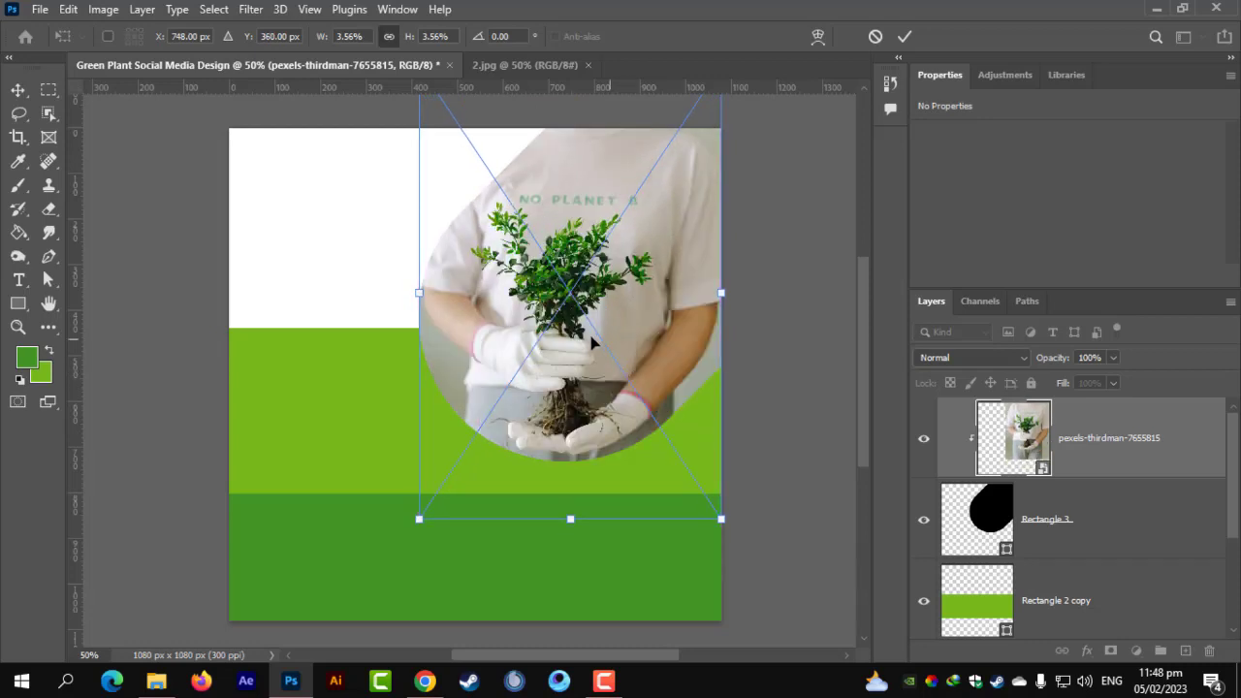
key(Return)
scroll(593, 341, up, 1)
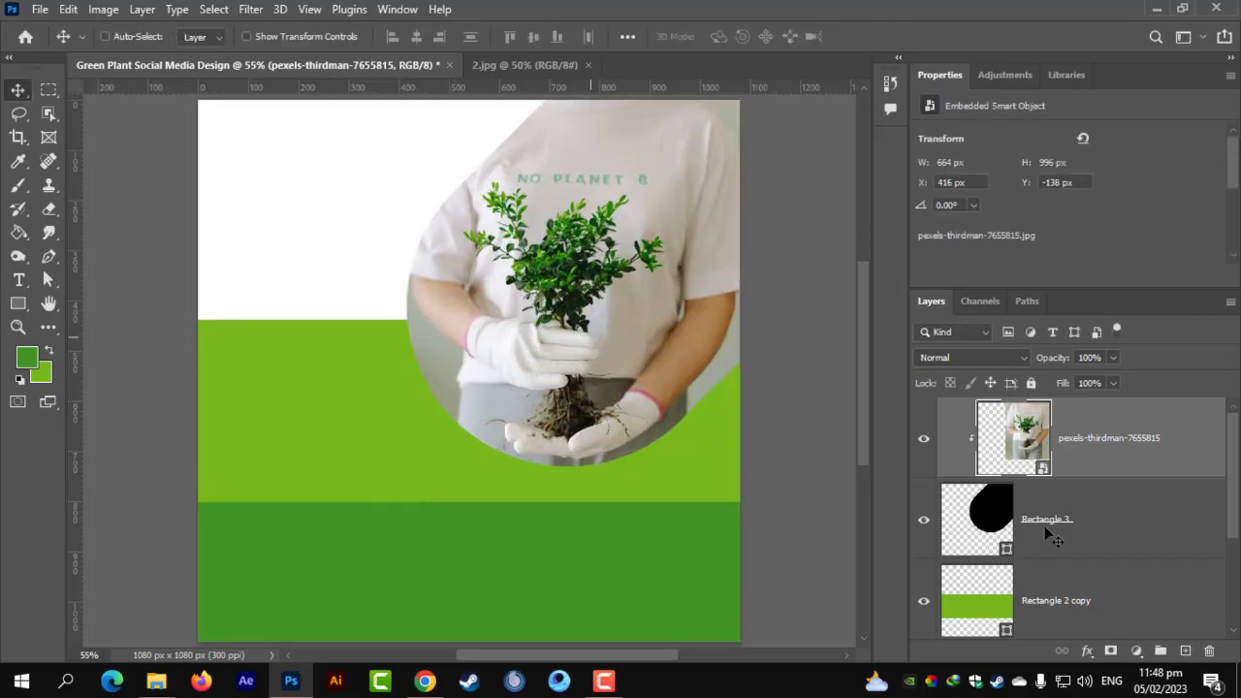
click(1053, 536)
Set Rectangle 3's stroke to white with a 15 px width.
click(20, 305)
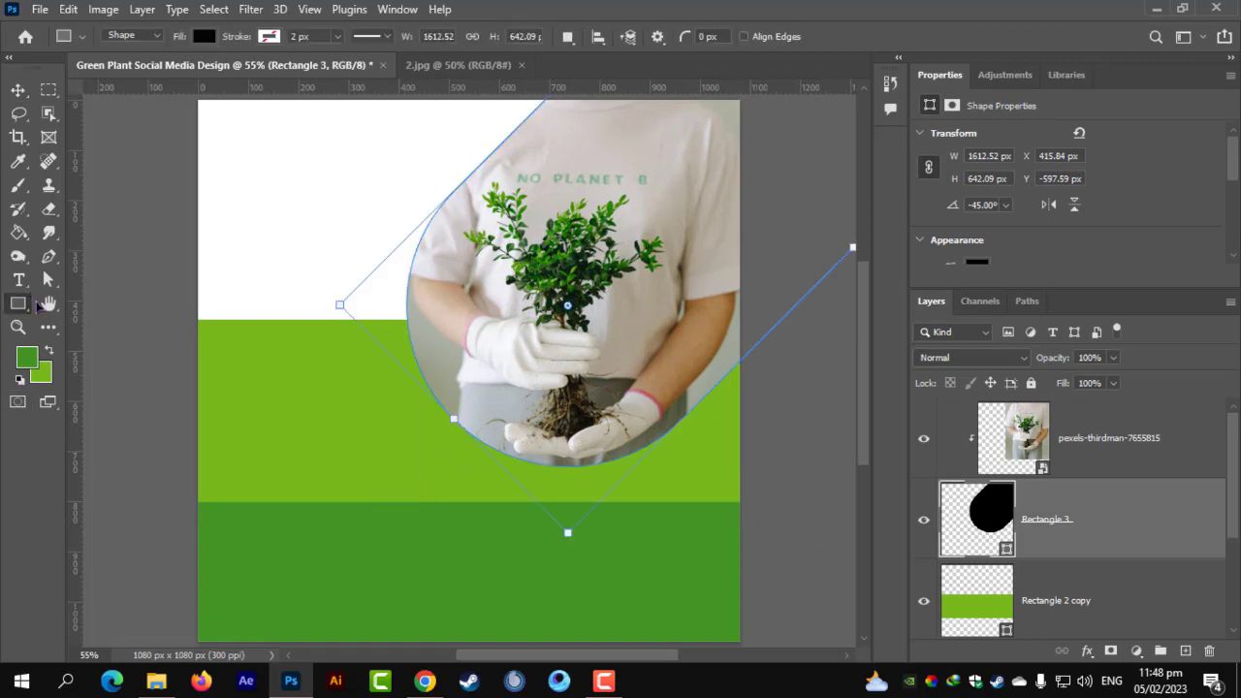
click(269, 38)
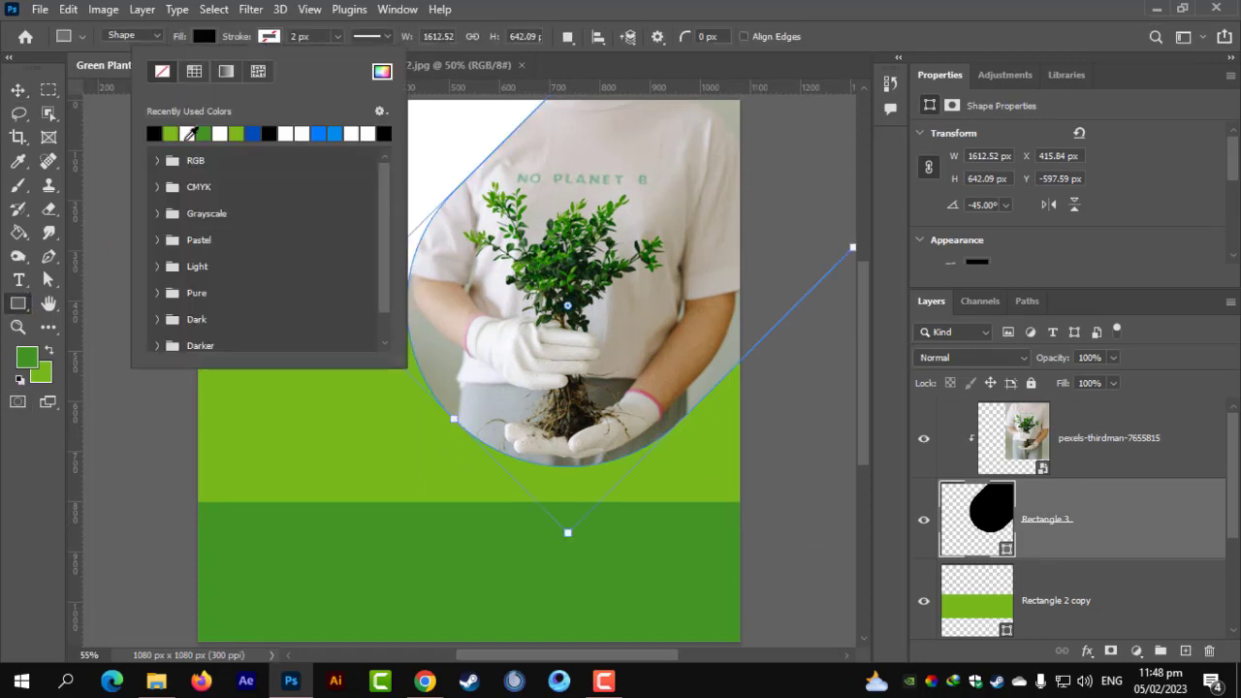
click(189, 134)
click(338, 37)
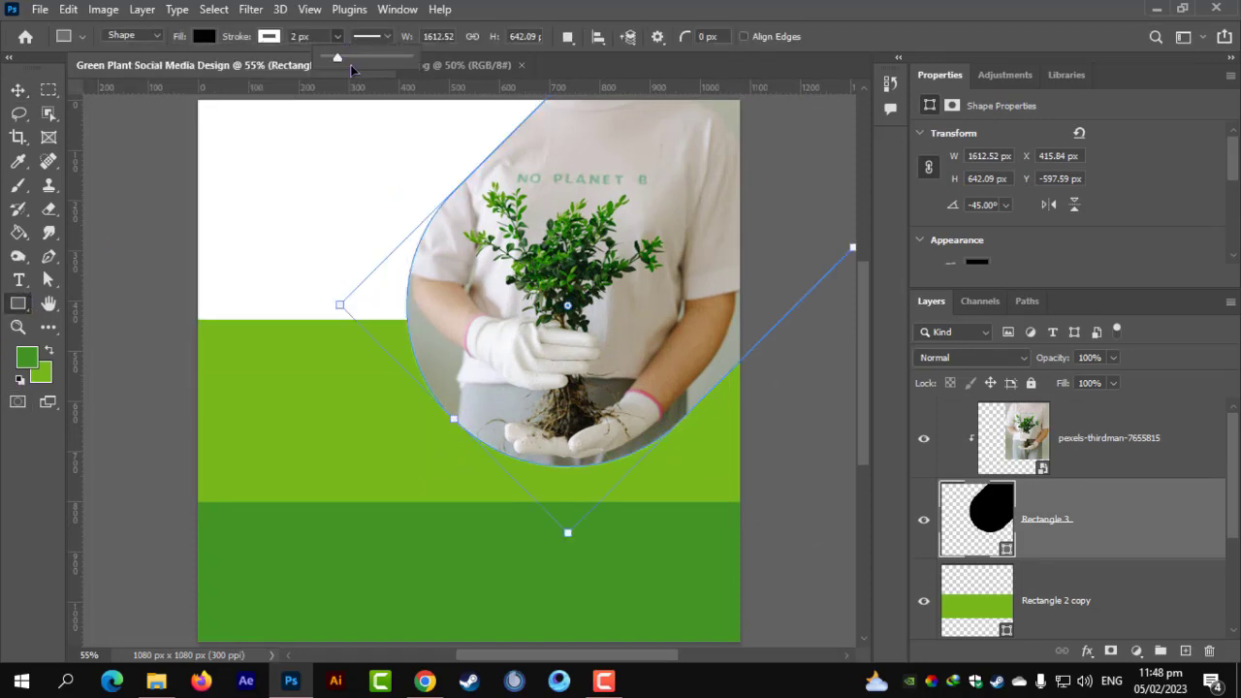
click(344, 59)
click(298, 36)
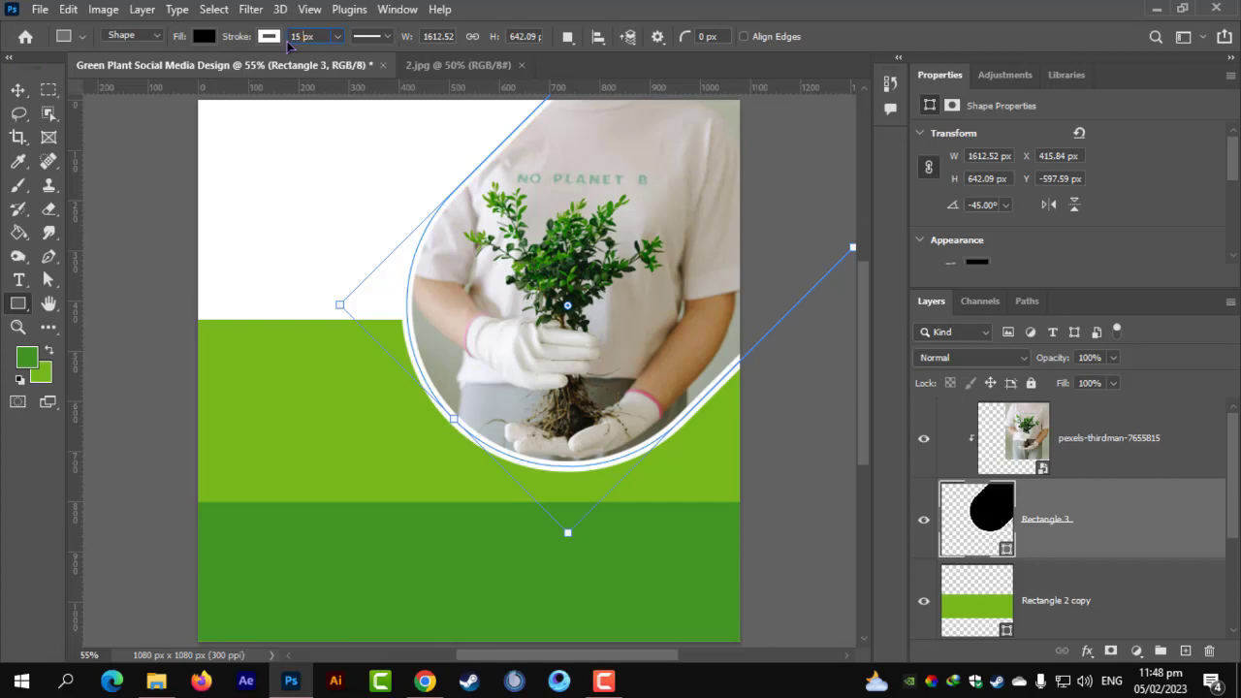
text(15)
key(Return)
click(23, 110)
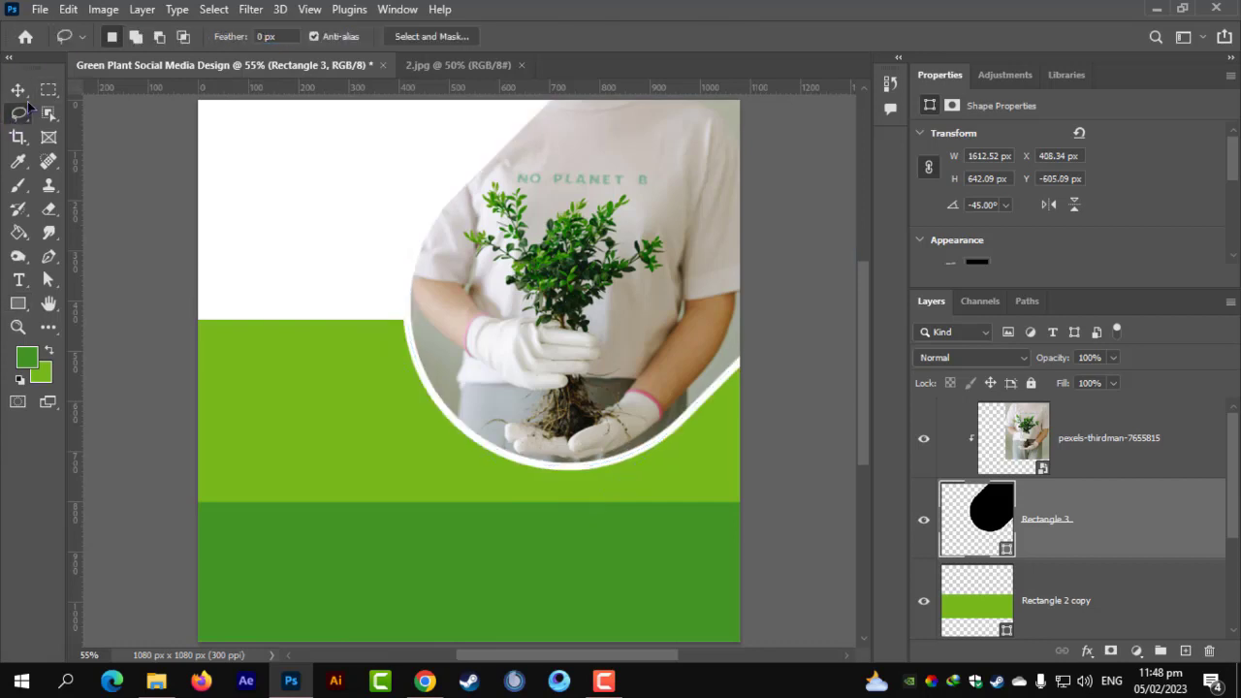
click(18, 89)
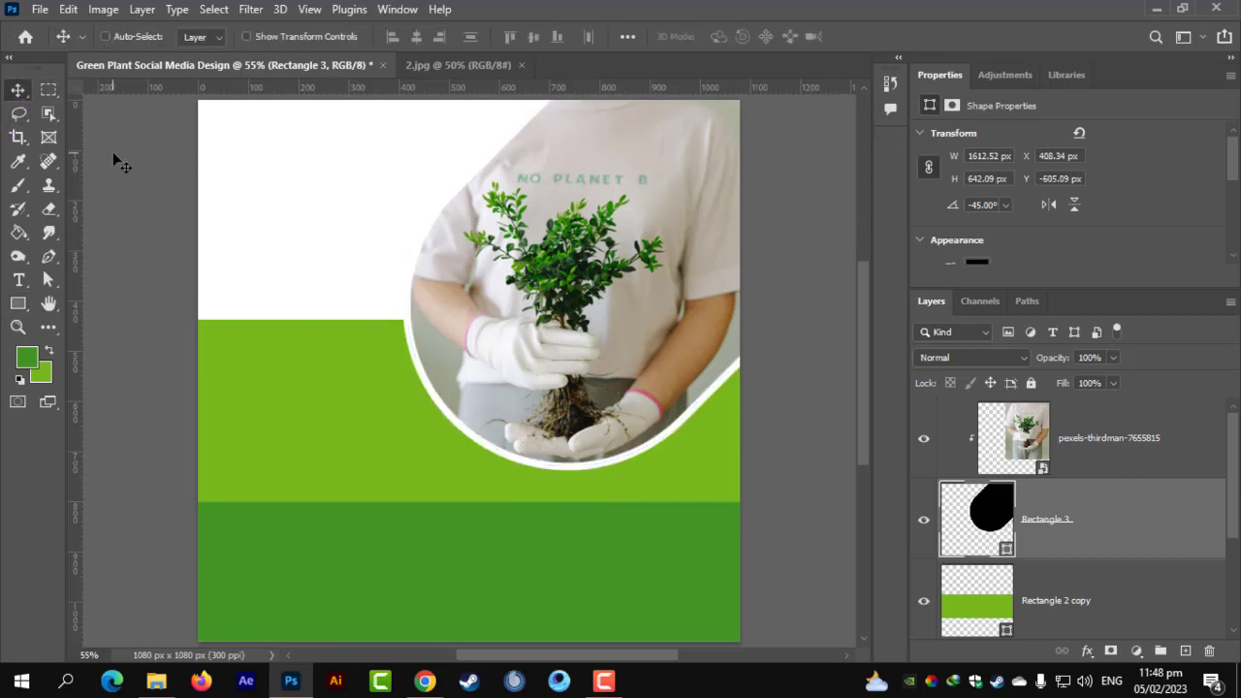
scroll(552, 376, down, 2)
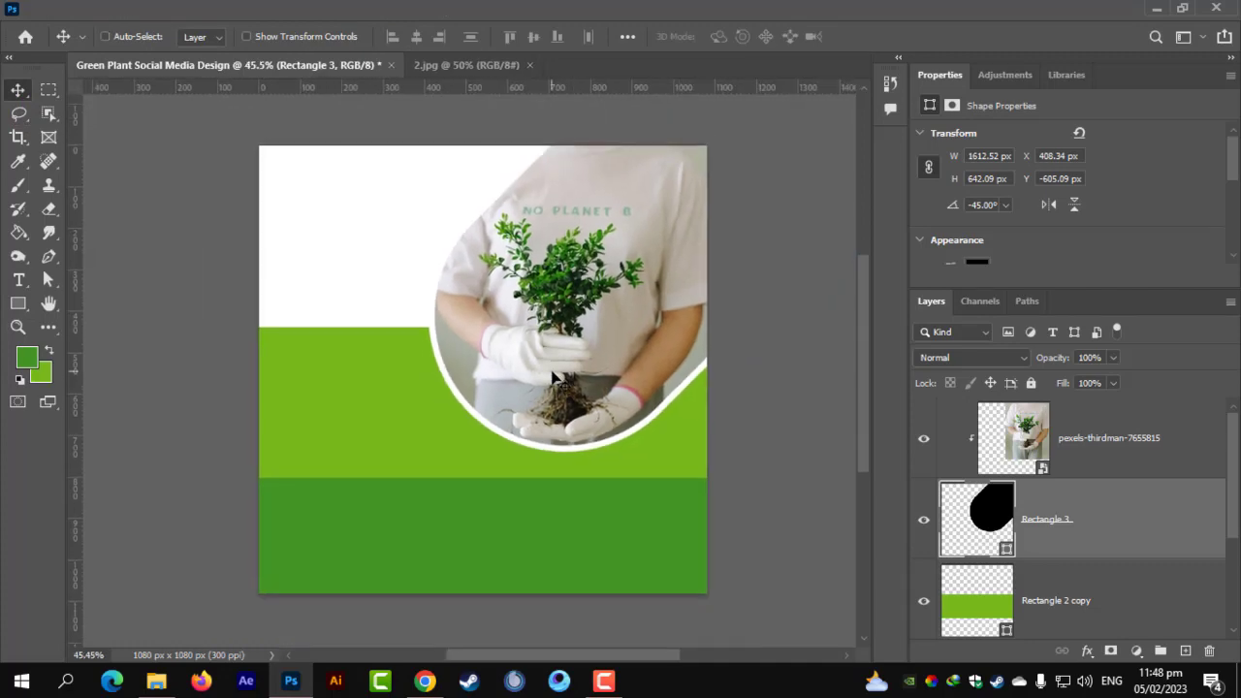
scroll(558, 394, up, 1)
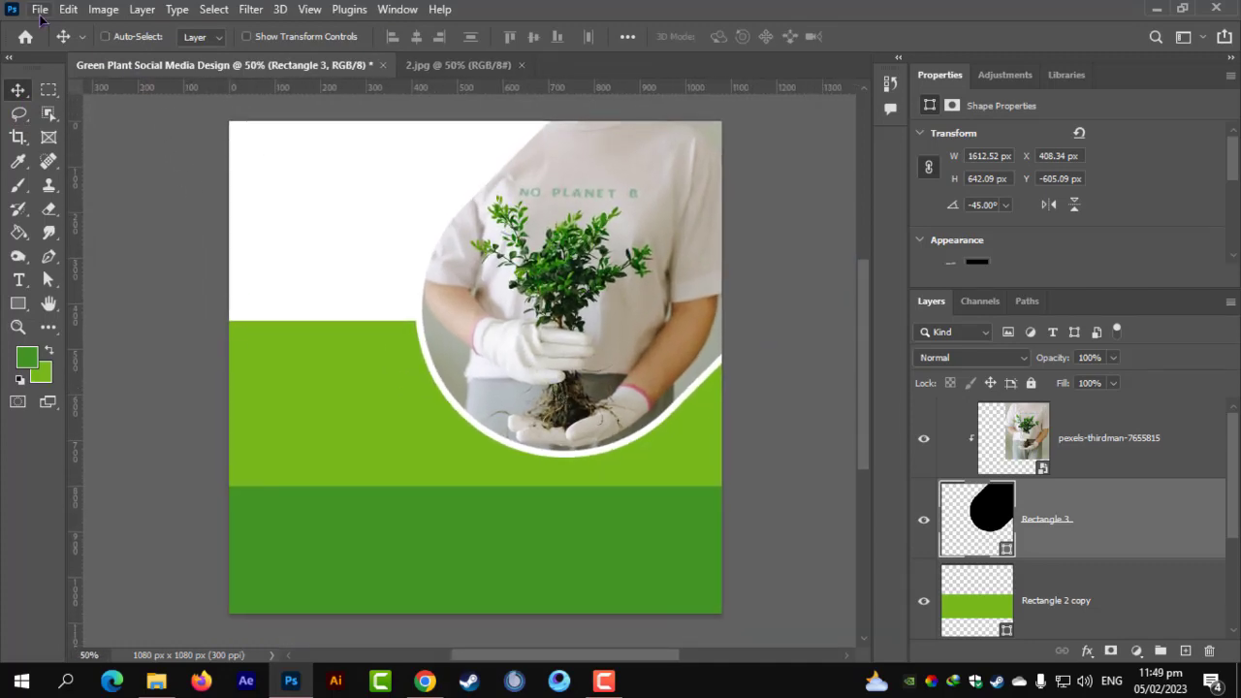
Embed the leaf photo into the design.
click(40, 10)
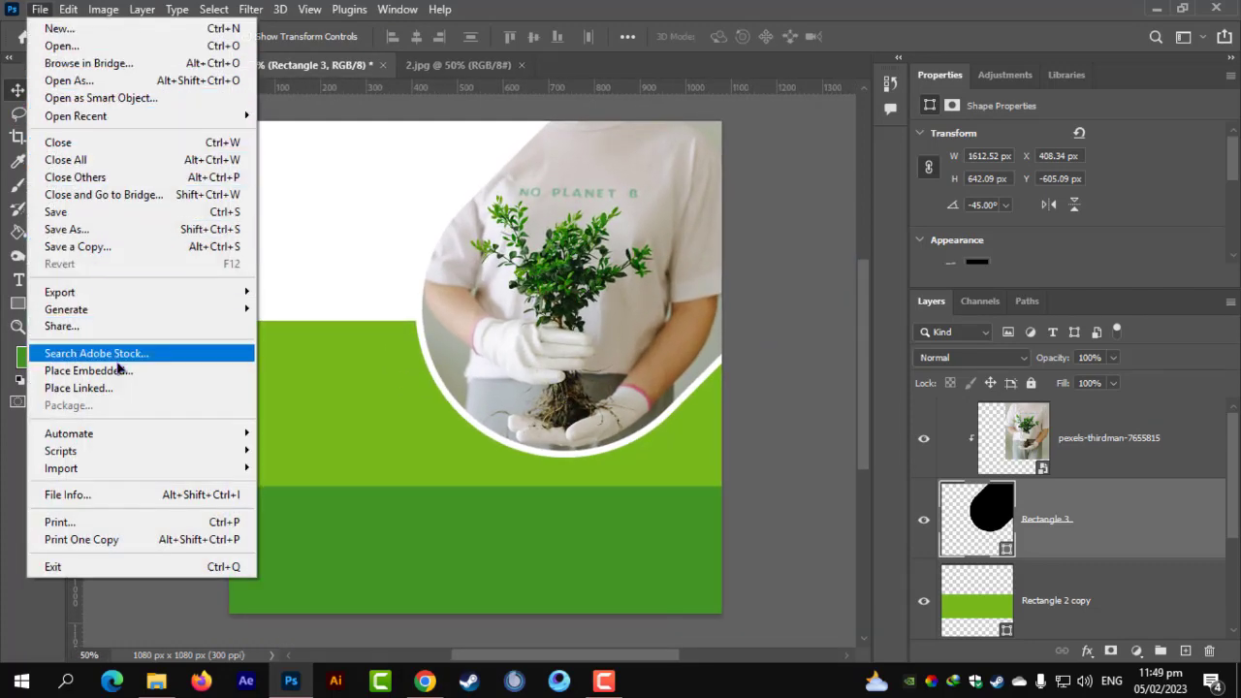
click(118, 370)
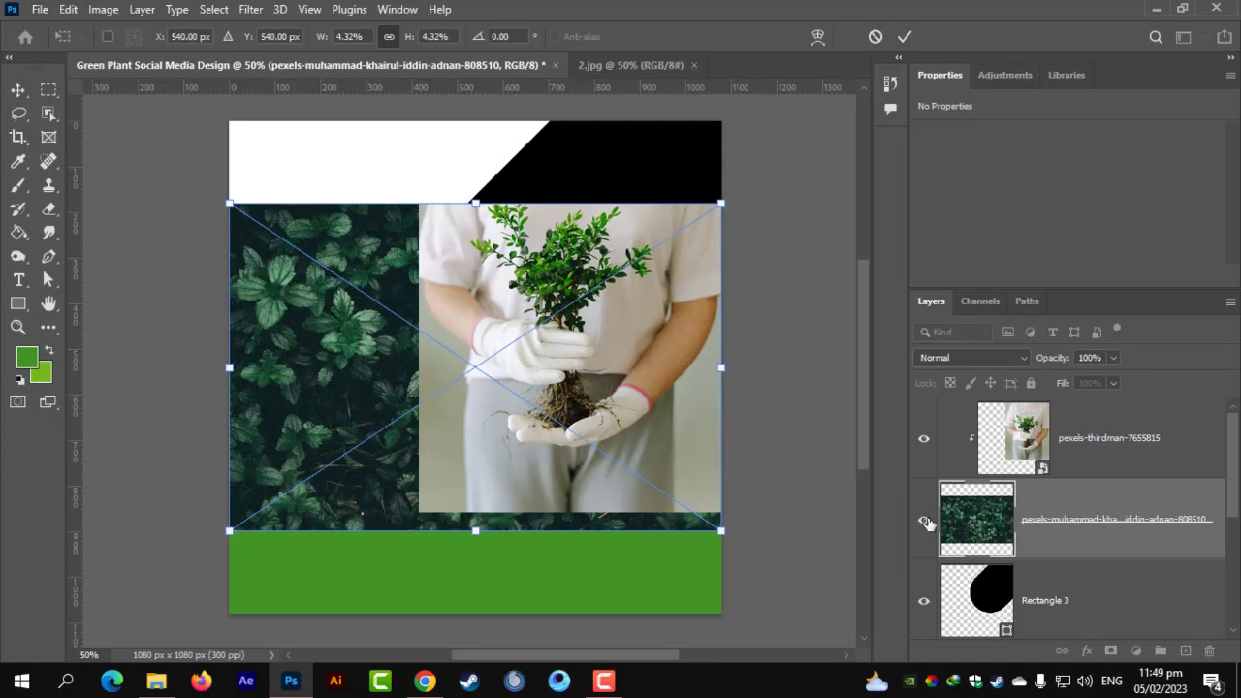
scroll(1052, 555, down, 2)
scroll(1054, 456, up, 1)
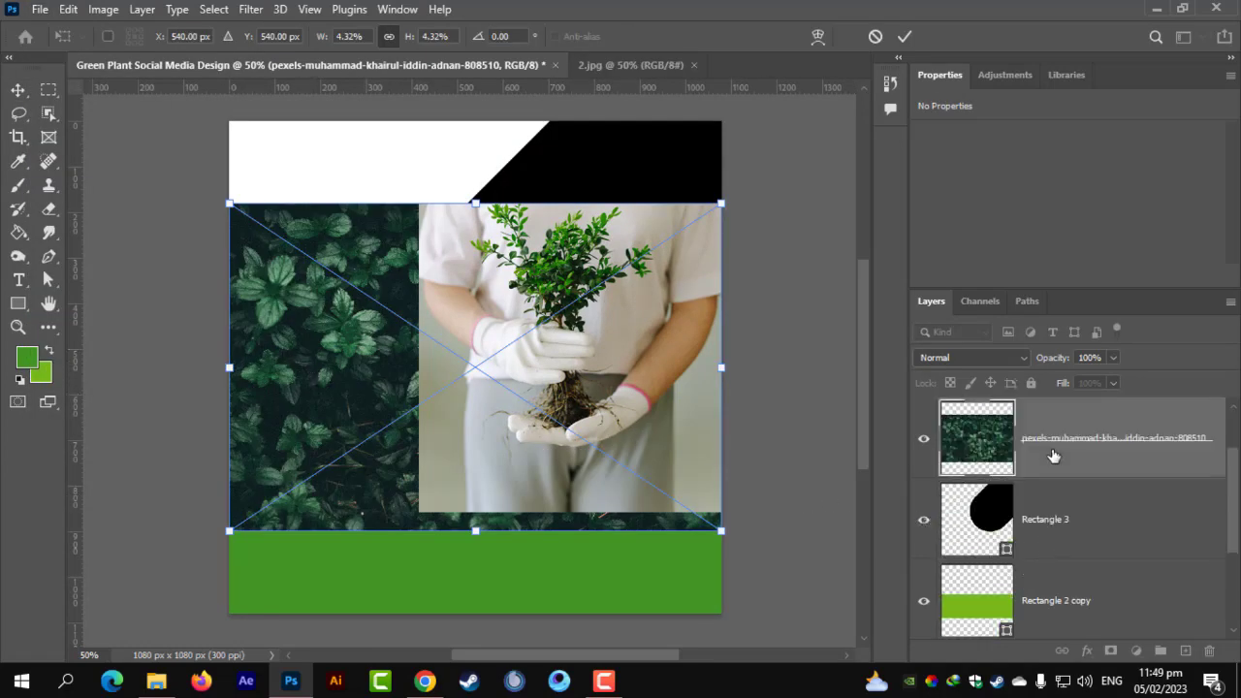
drag(1055, 456, 1034, 574)
scroll(1004, 464, up, 1)
scroll(1023, 444, up, 1)
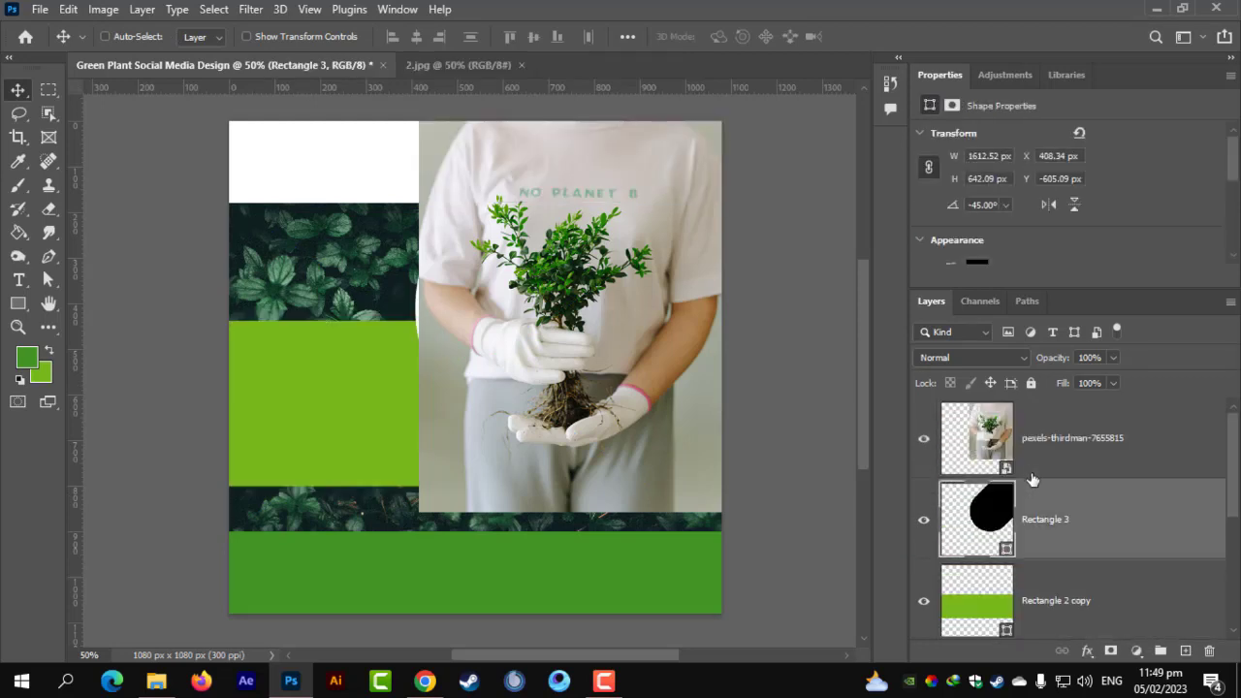
Clip the plant photo into the curved frame and the leaf photo into the green band, repositioning the plant photo.
click(1045, 473)
alt+click(1031, 477)
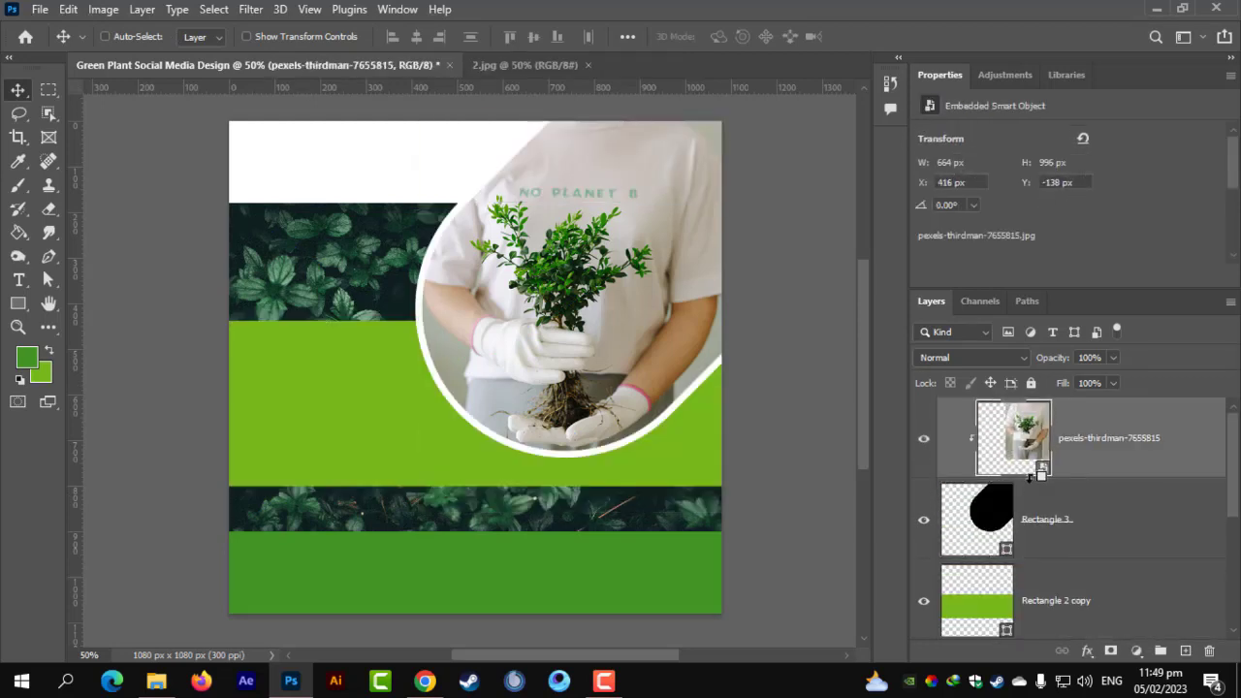
scroll(1020, 505, down, 3)
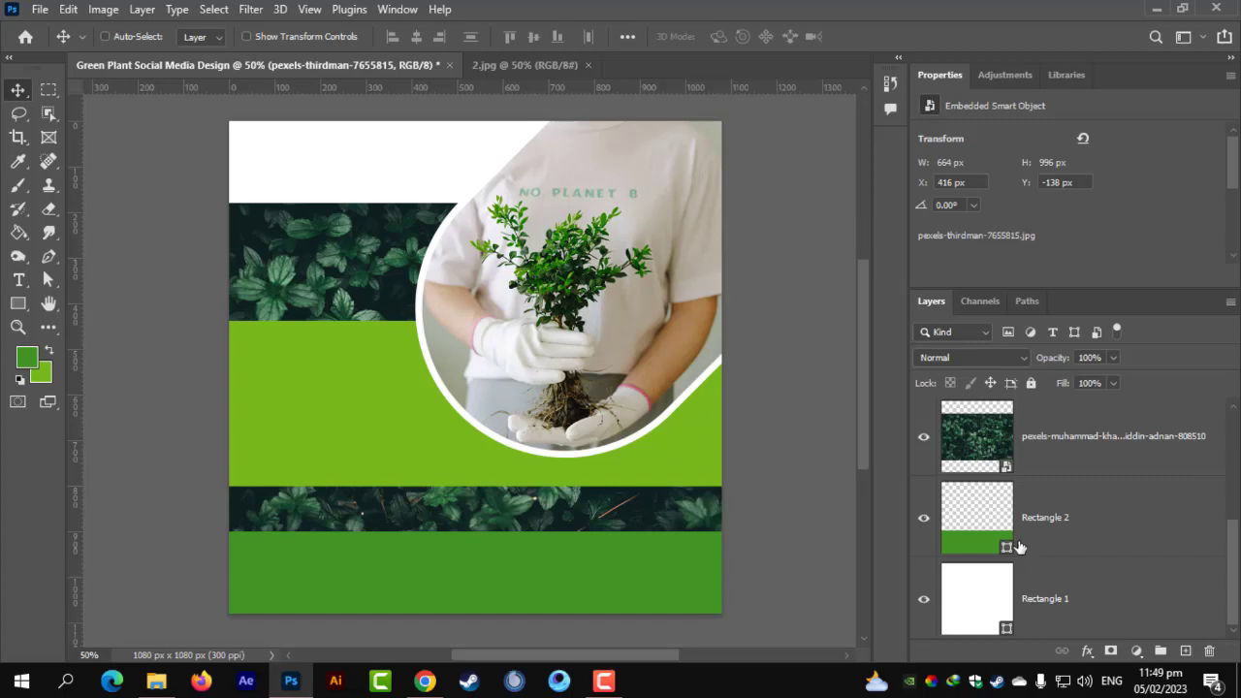
alt+click(1035, 475)
drag(565, 576, 567, 577)
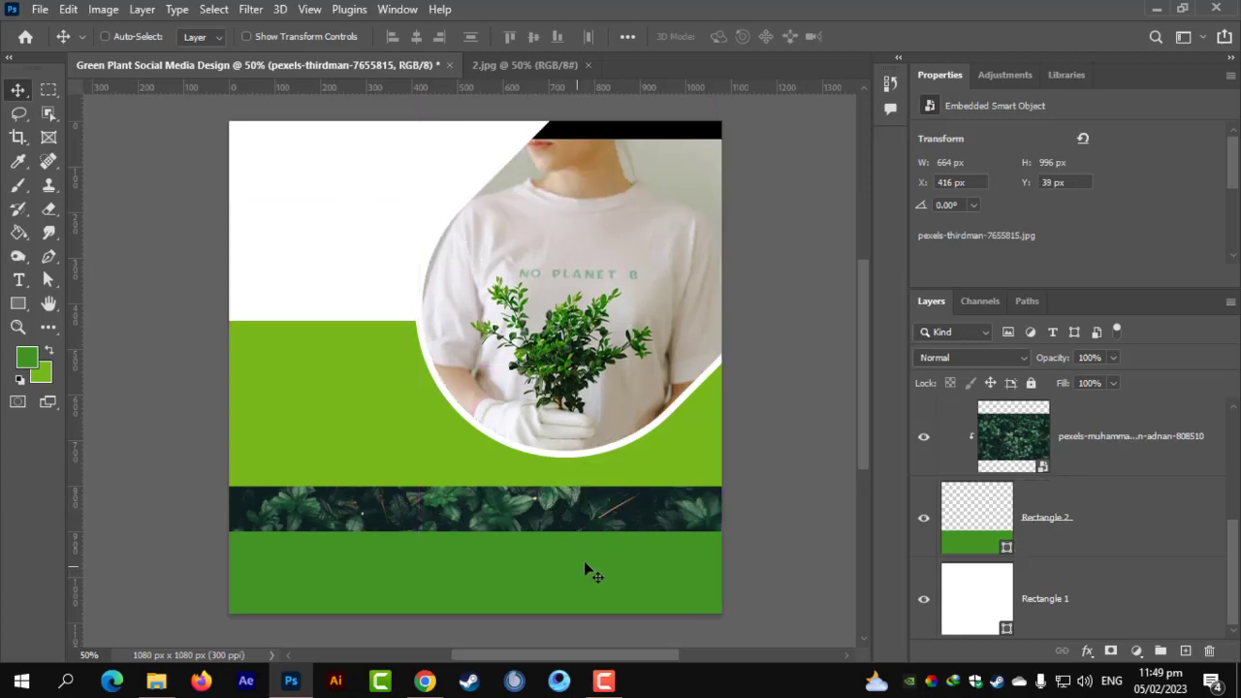
key(ctrl+z)
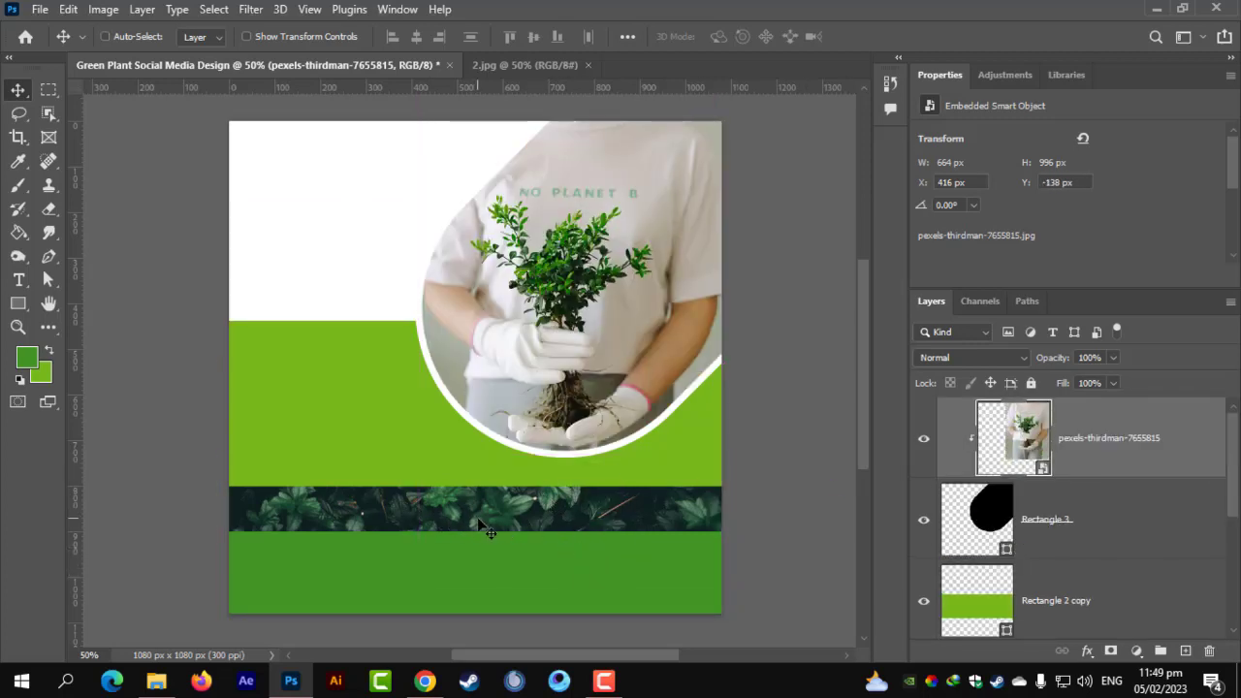
mouse_move(485, 528)
mouse_down()
mouse_move(497, 582)
mouse_move(492, 522)
mouse_up()
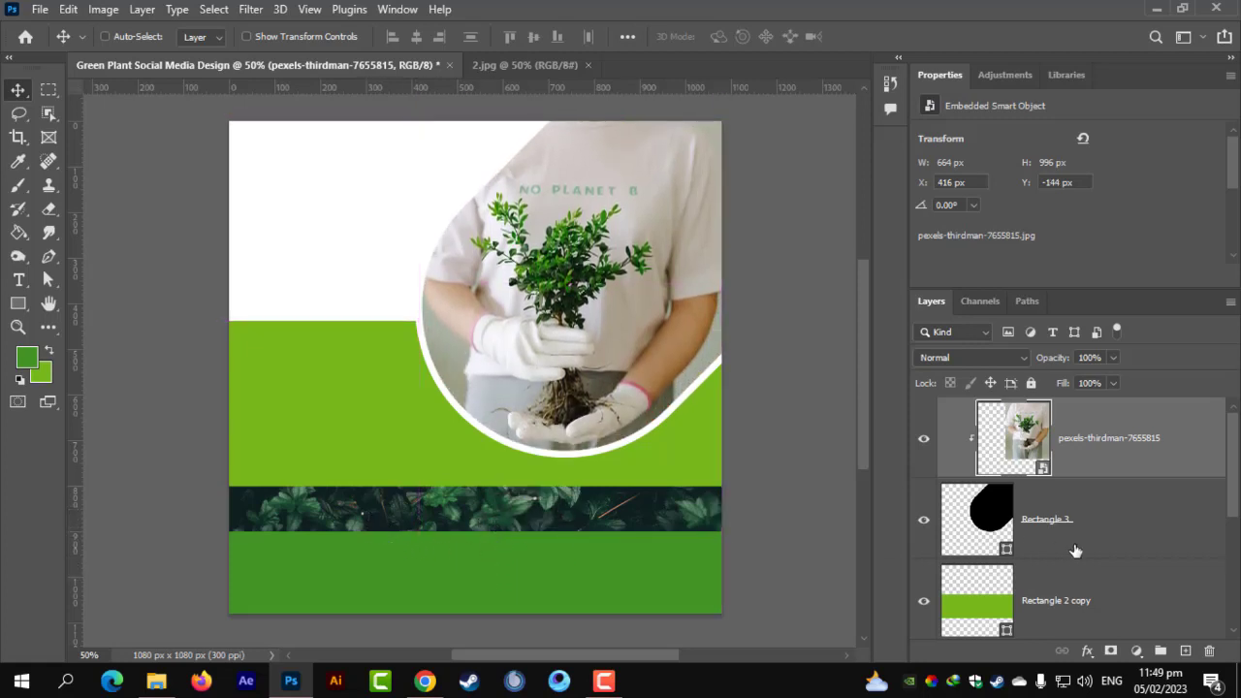
scroll(1076, 551, down, 3)
Move the leaf photo to Y 537 px so leaves fill the bottom band.
click(1086, 464)
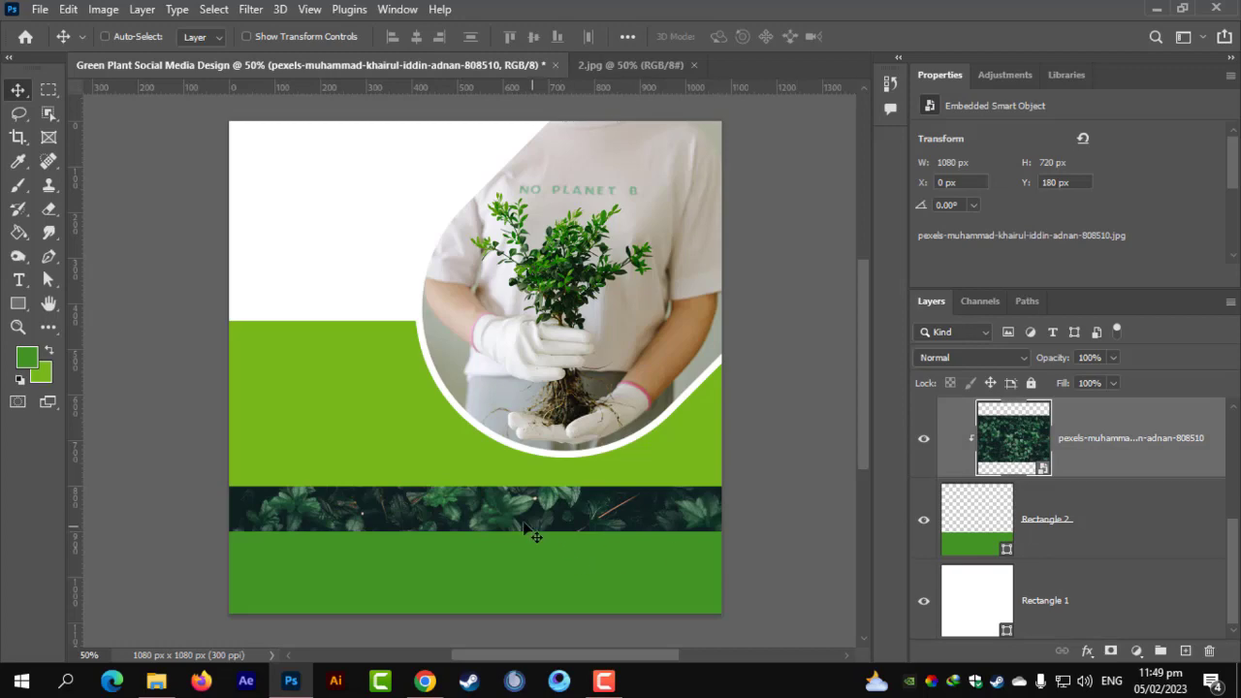
drag(524, 524, 470, 275)
scroll(507, 368, up, 5)
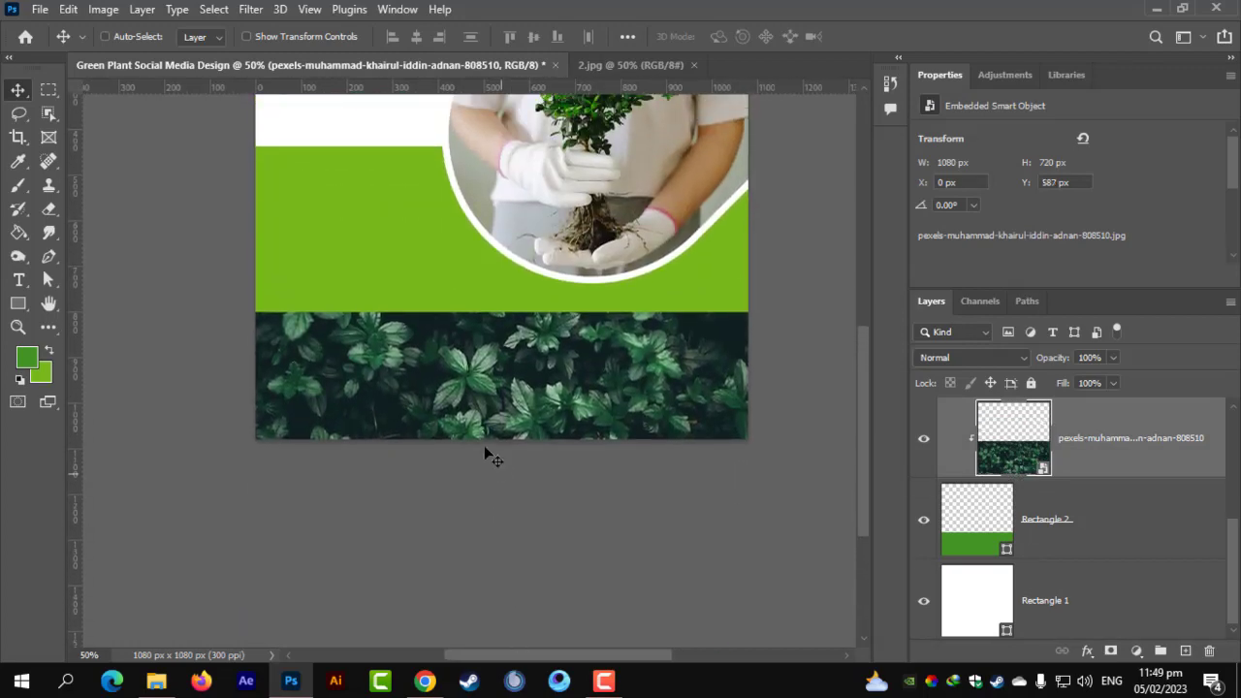
drag(549, 390, 527, 356)
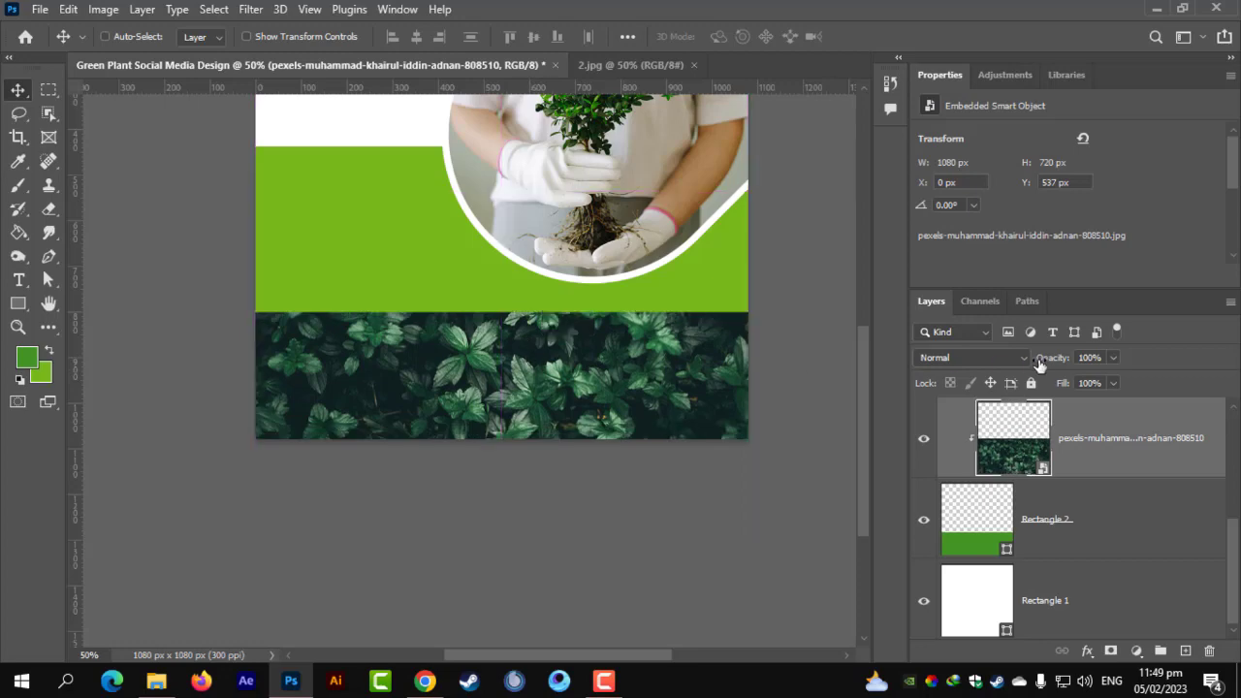
Set the leaf photo layer to Soft Light blend mode at 21% opacity.
click(1009, 360)
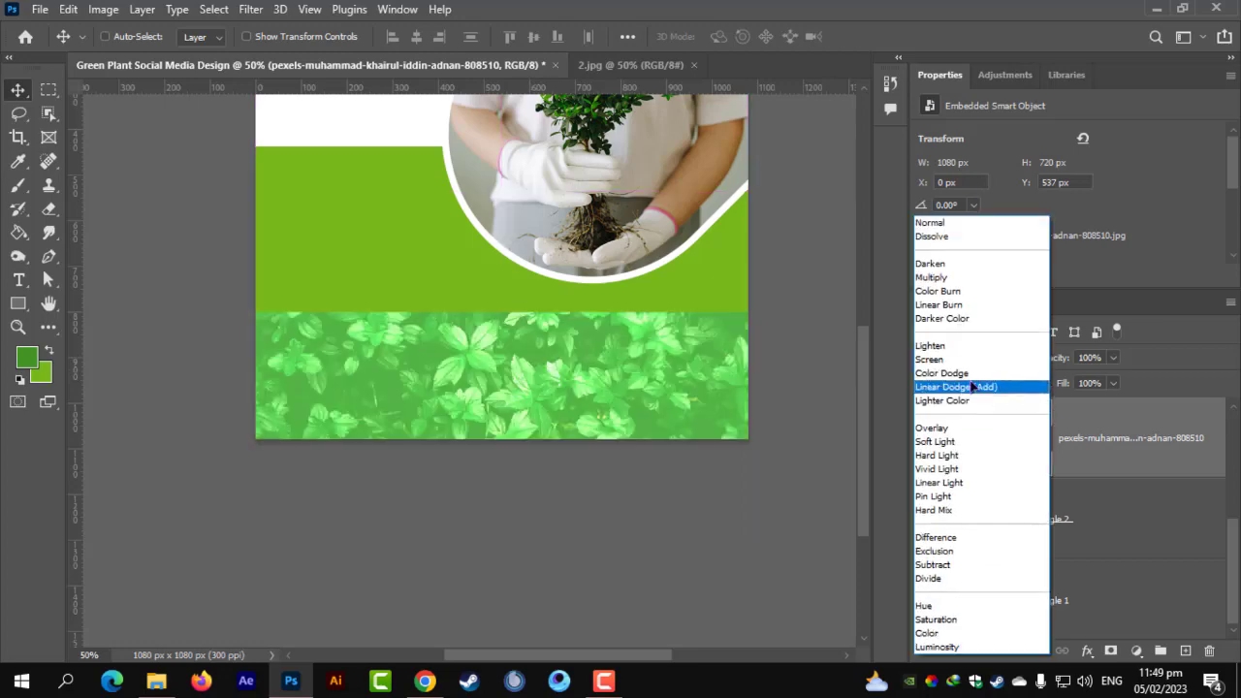
click(956, 442)
click(1113, 358)
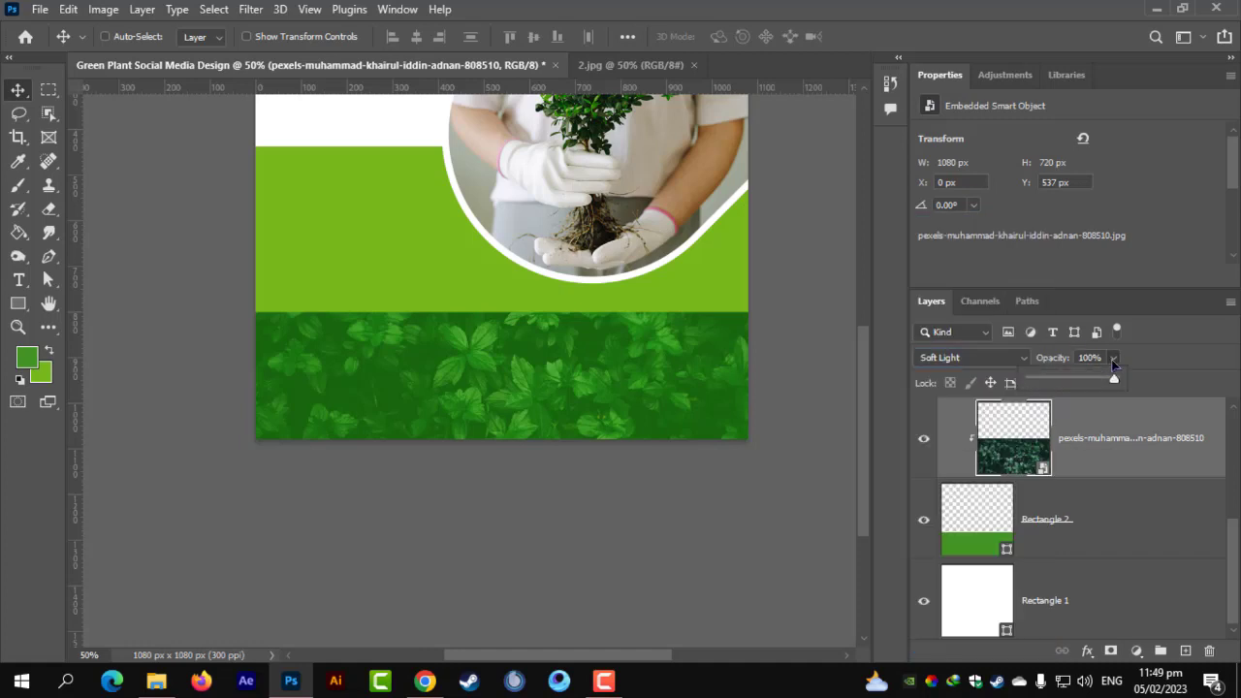
click(1039, 380)
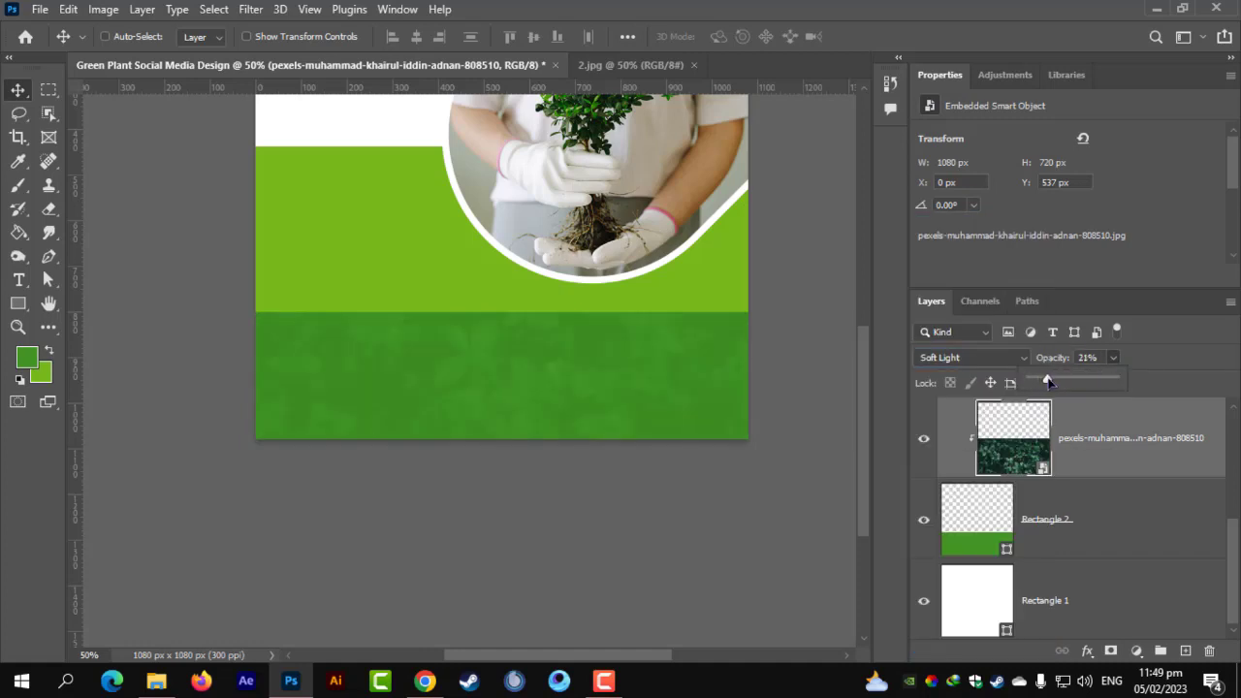
click(598, 495)
key(ctrl+0)
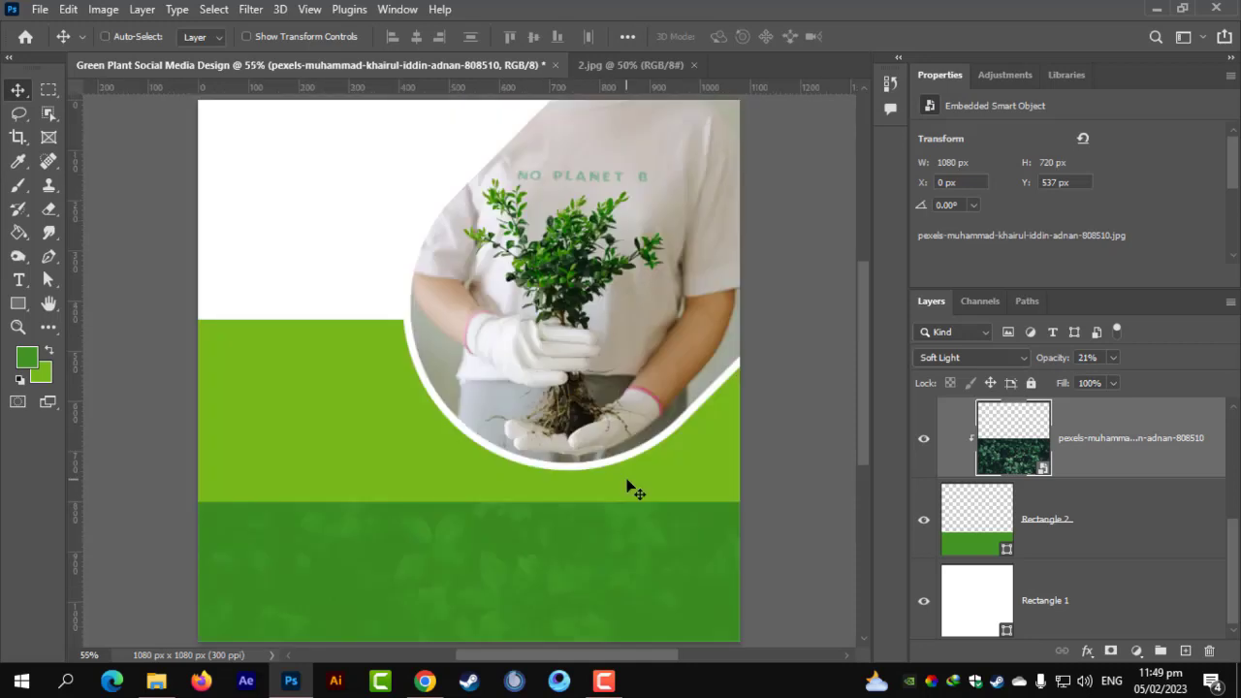
scroll(469, 475, down, 2)
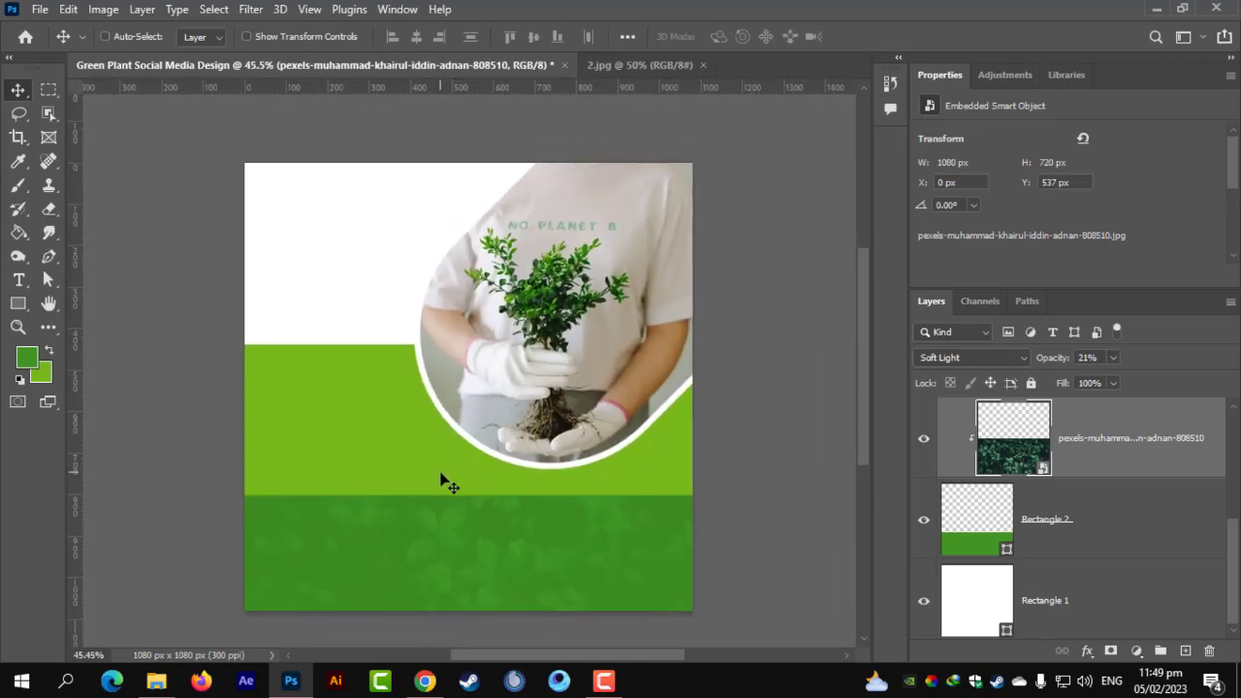
scroll(252, 430, up, 3)
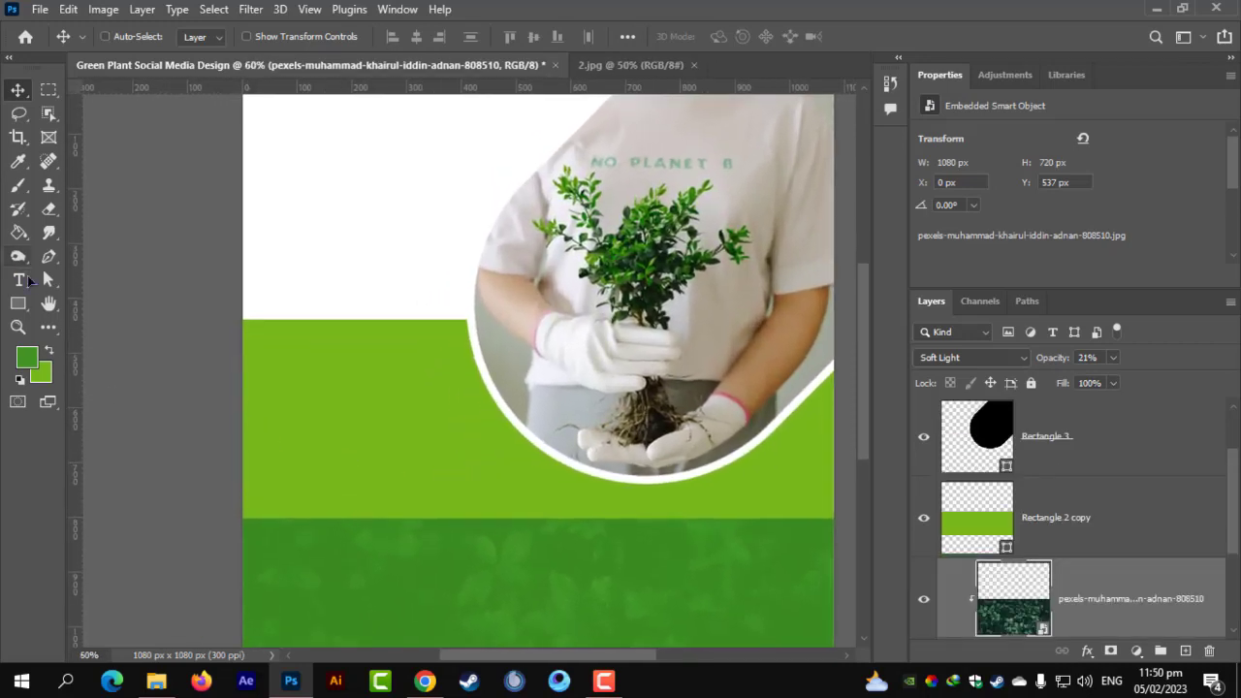
Start a white (ffffff) 16 pt text layer on the green band, moved to the top of the layers.
click(19, 280)
click(317, 439)
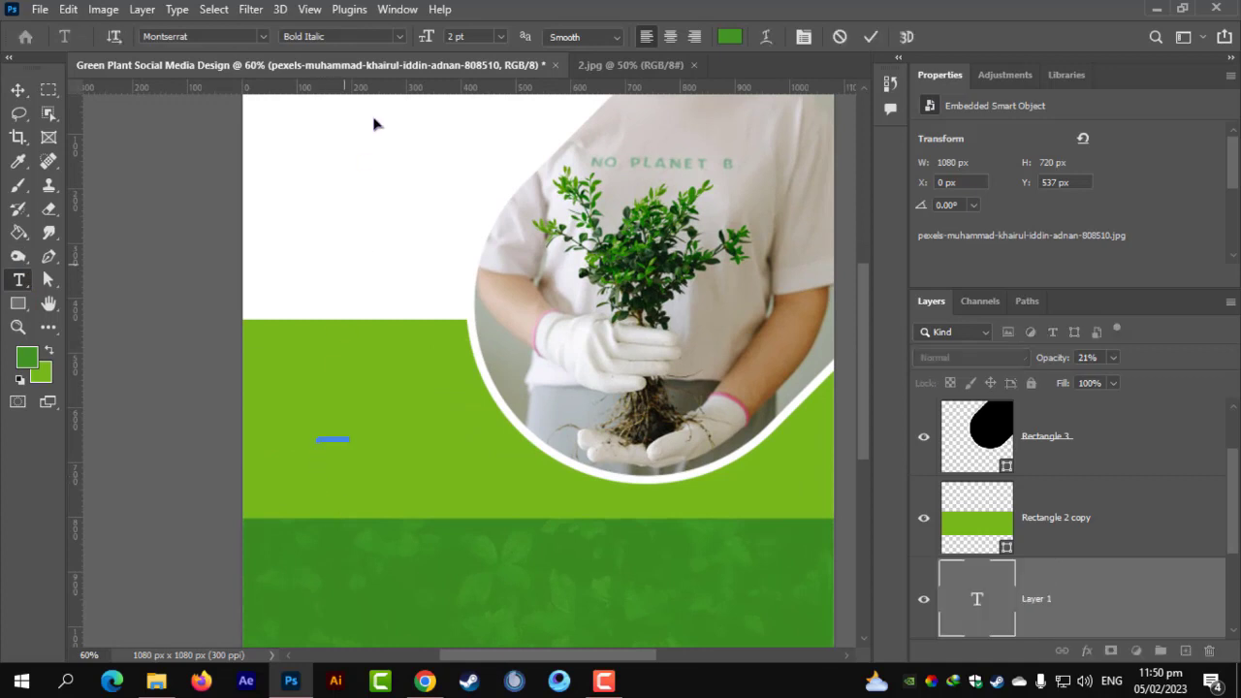
drag(1038, 567, 1042, 422)
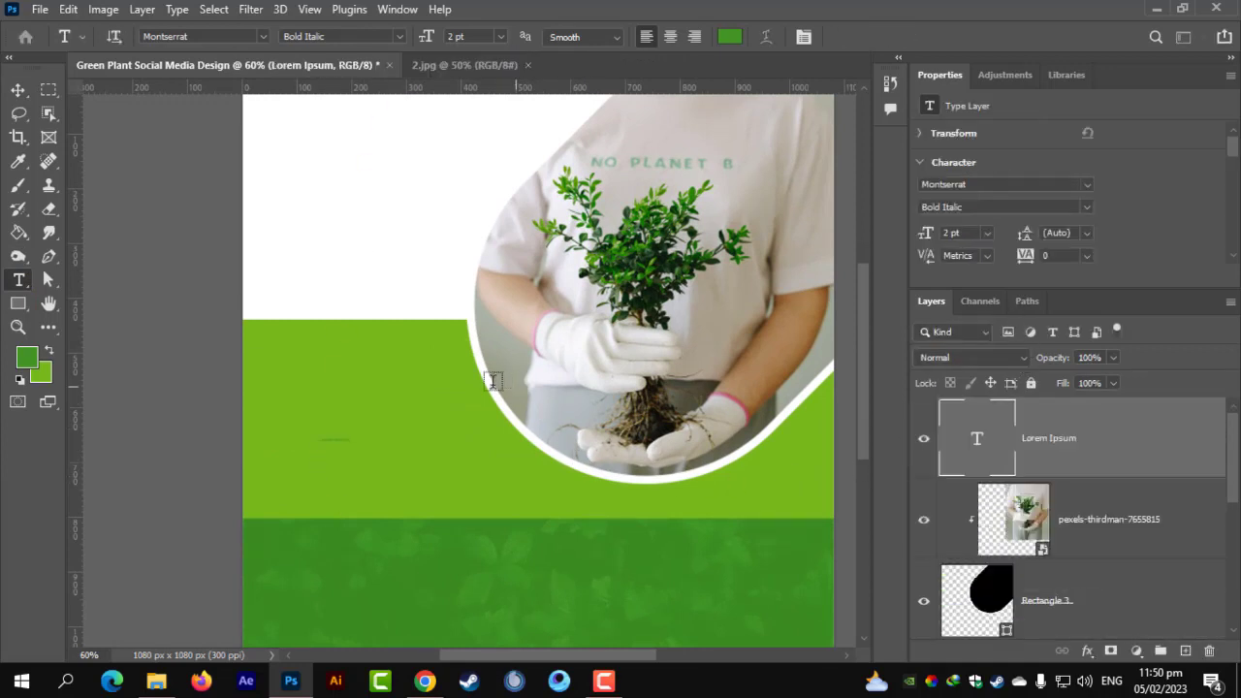
click(733, 37)
text(ffffff)
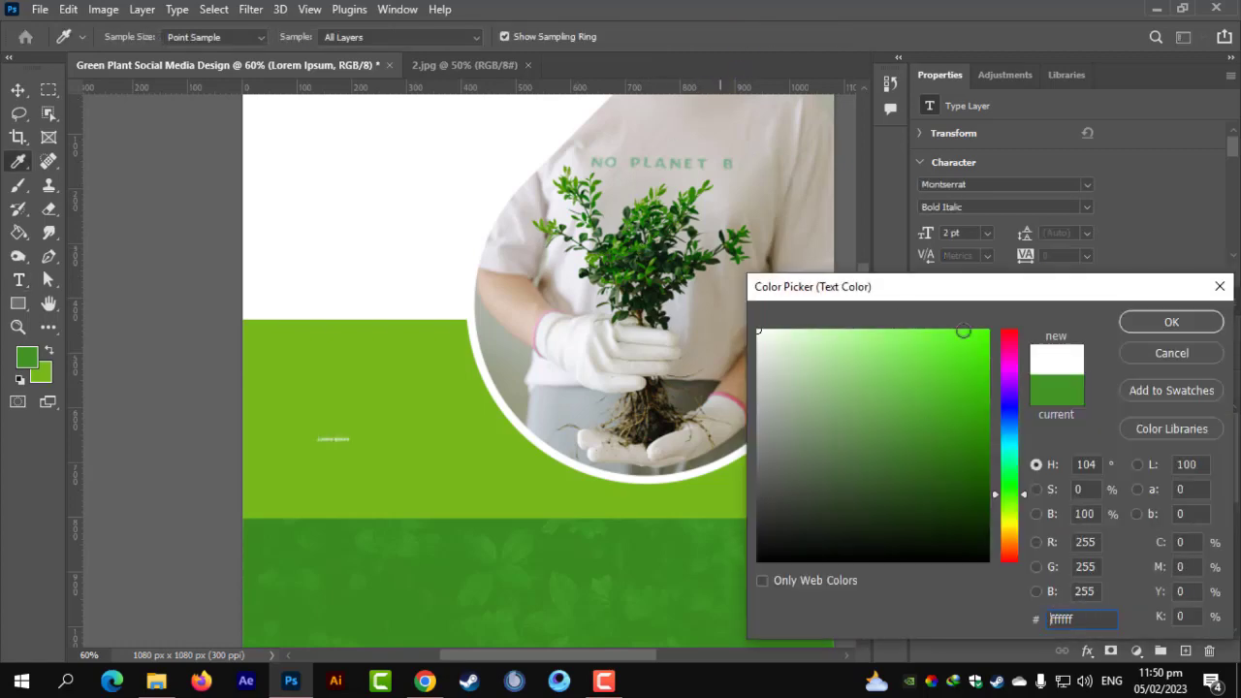
click(1171, 322)
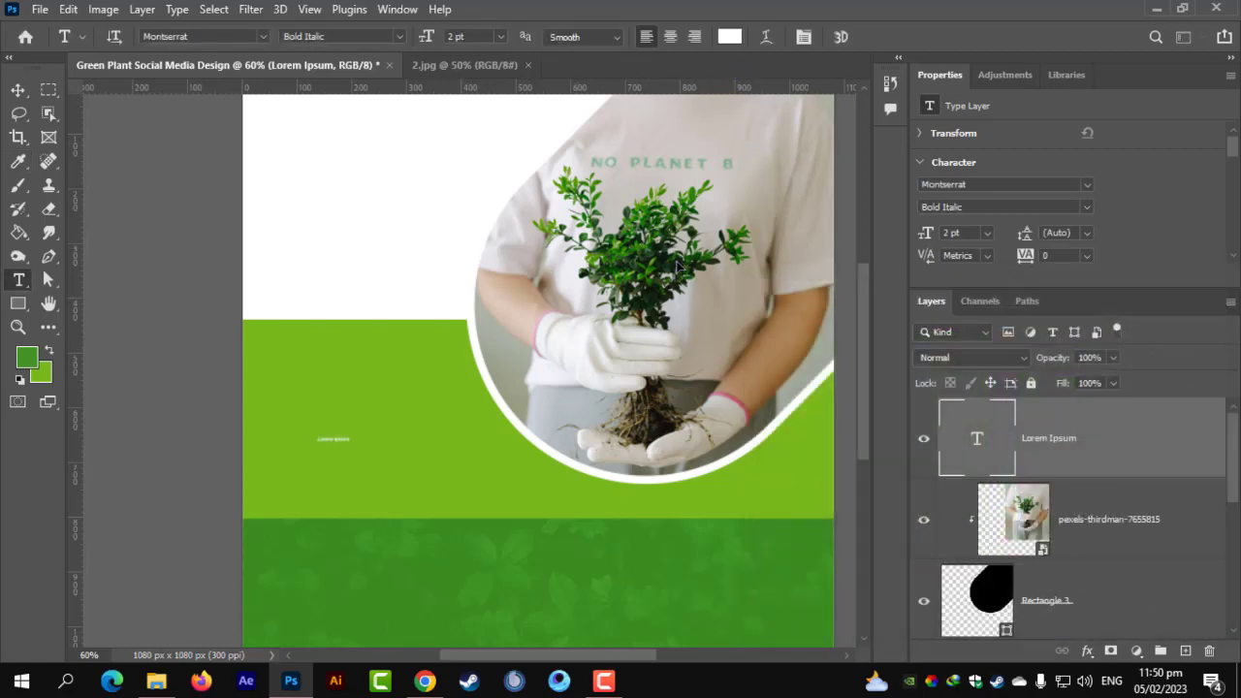
click(434, 37)
text(16)
key(Return)
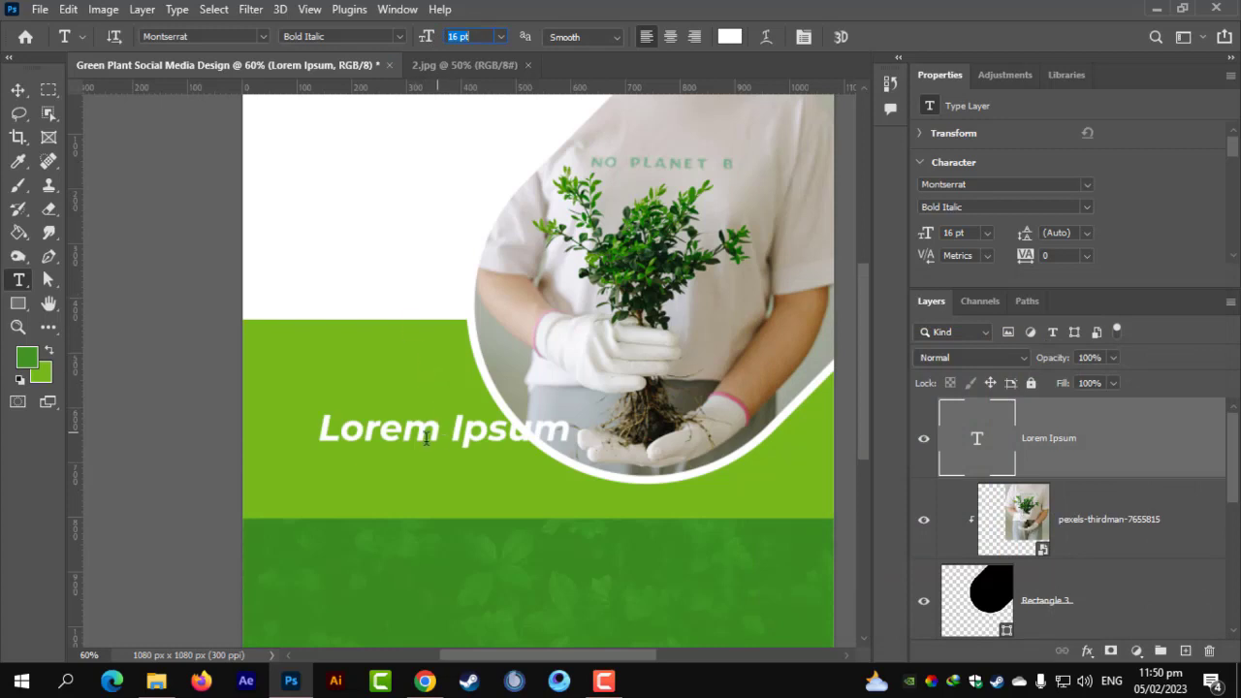
Type the heading INDOOR / PLANTS on two lines and set it to Montserrat ExtraBold.
triple_click(375, 439)
text(I)
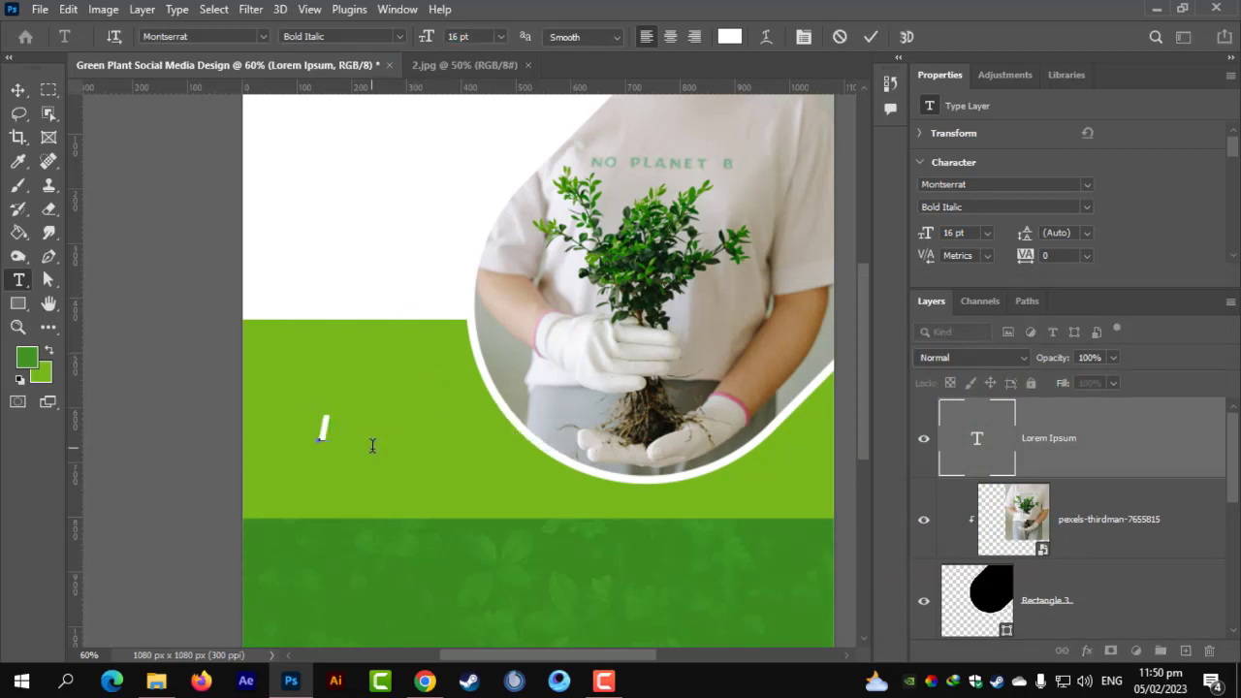
text(NDOOR)
key(Return)
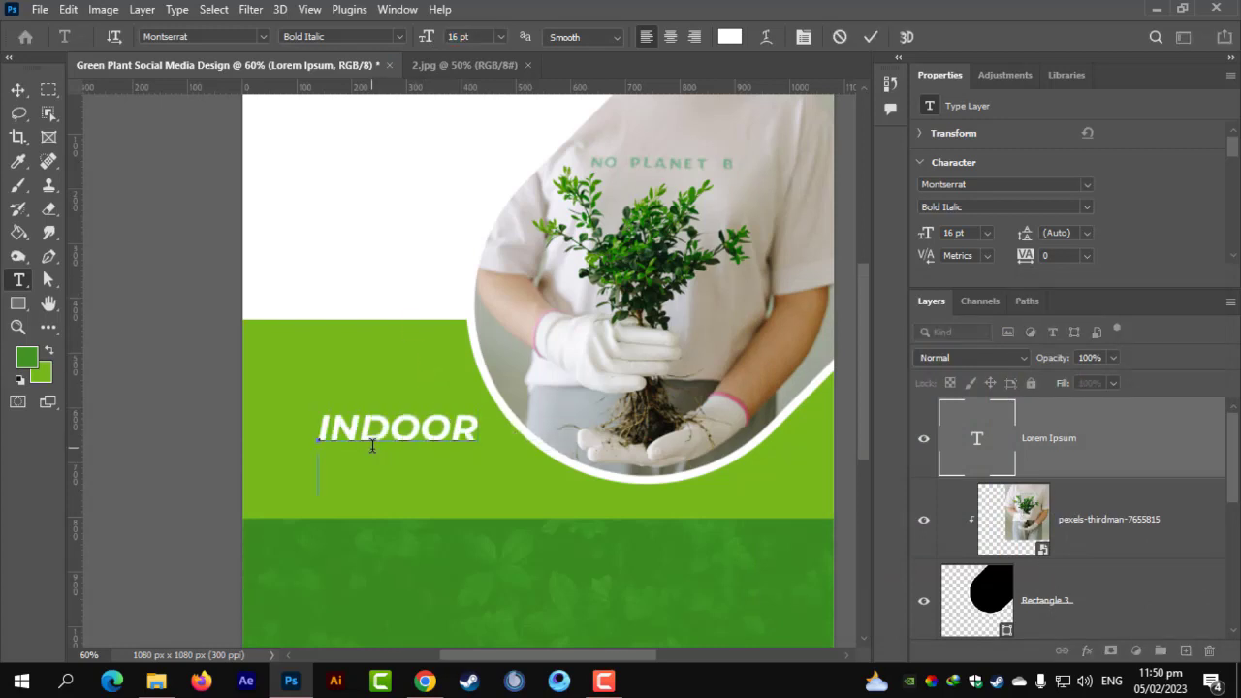
text(PLANTS)
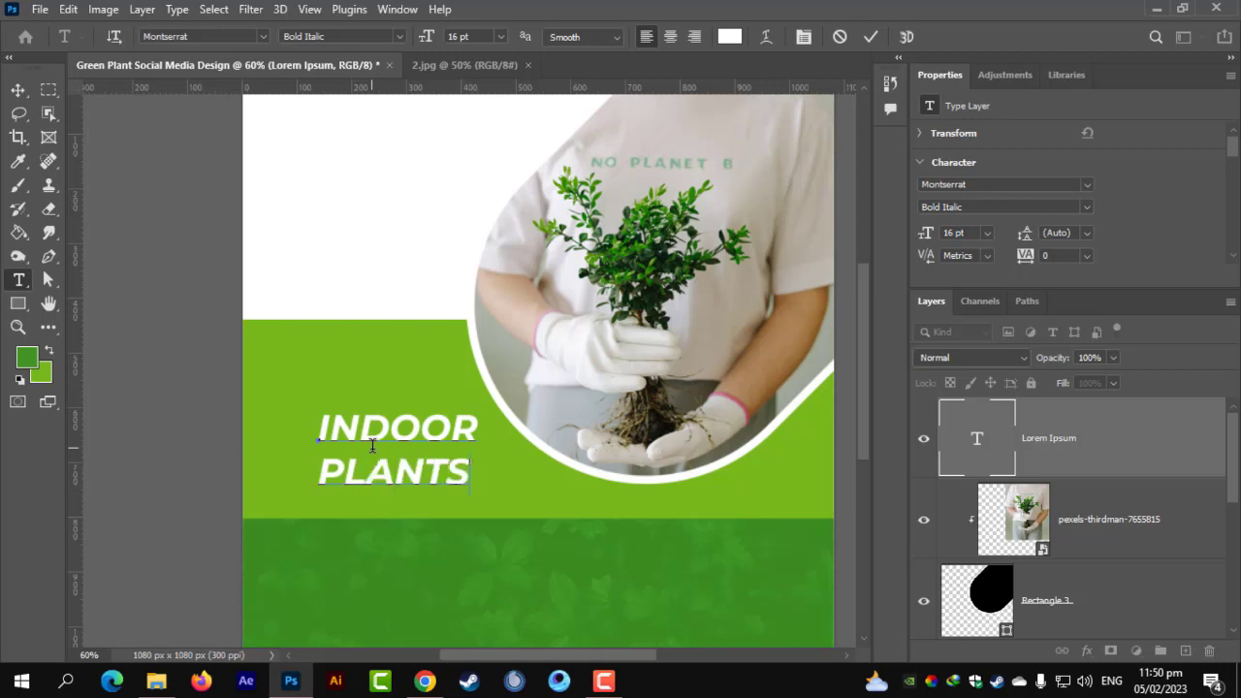
key(ctrl+a)
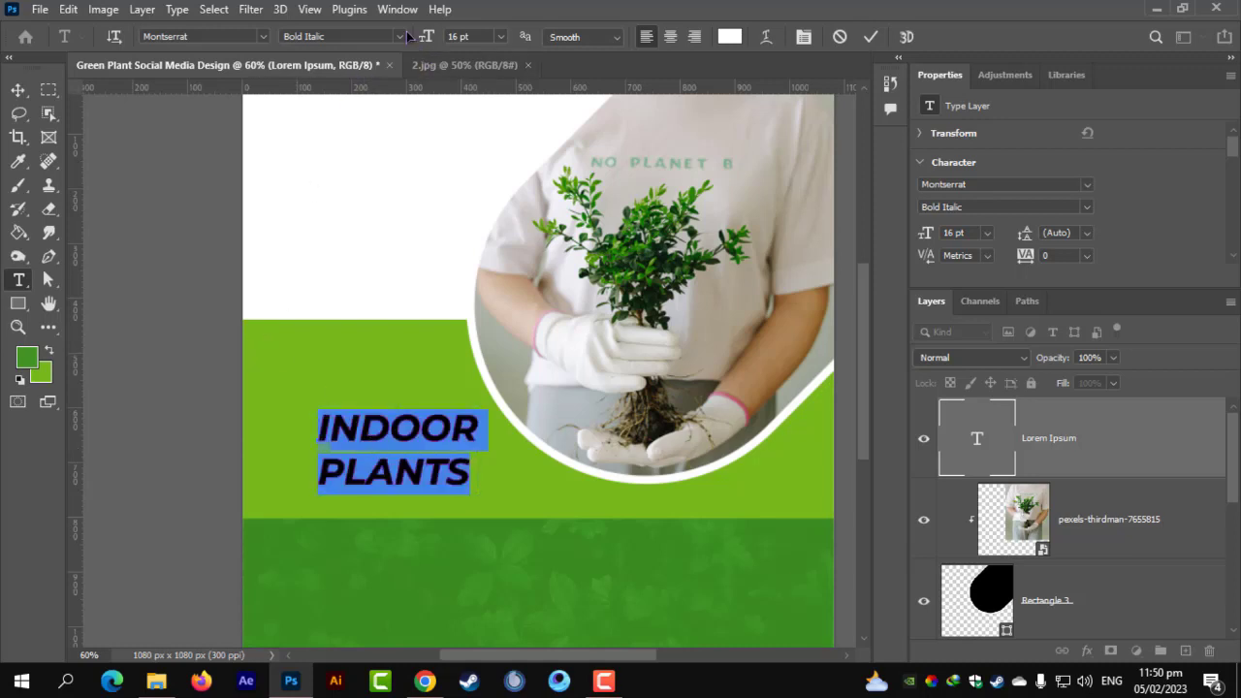
click(405, 35)
click(404, 288)
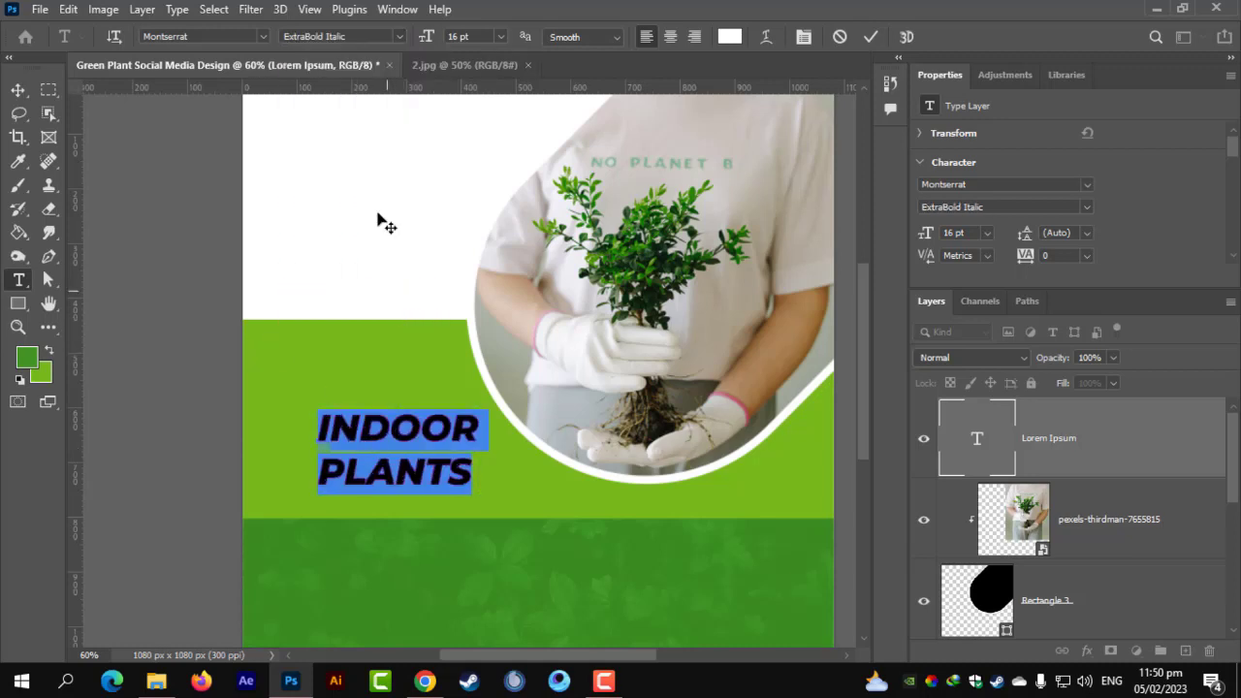
click(405, 42)
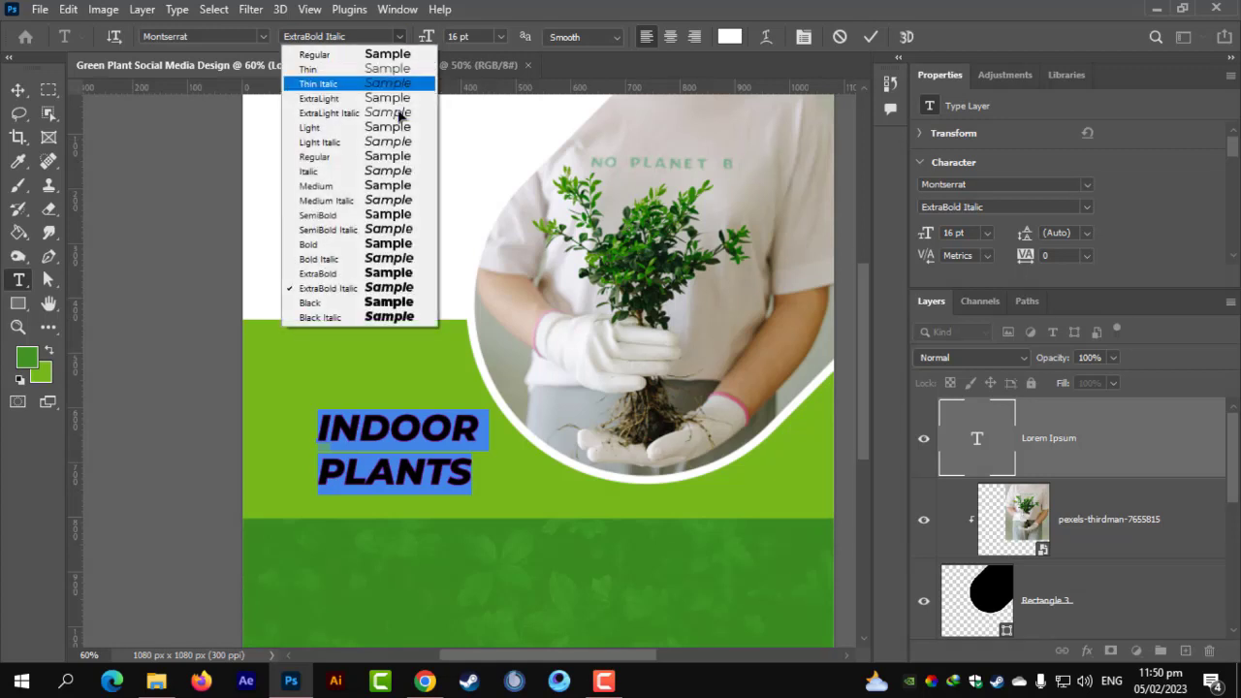
click(388, 288)
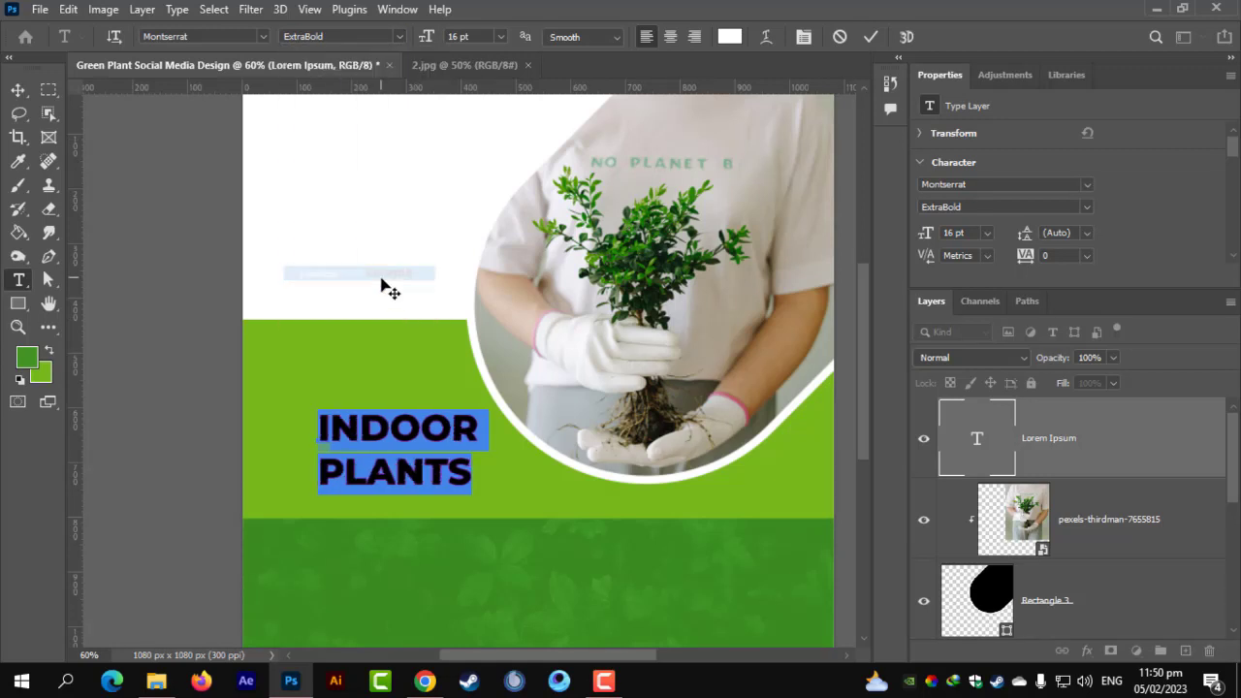
click(18, 90)
Scale the heading up to about 24.88 pt and place it left of the photo.
key(ctrl+t)
drag(484, 411, 436, 420)
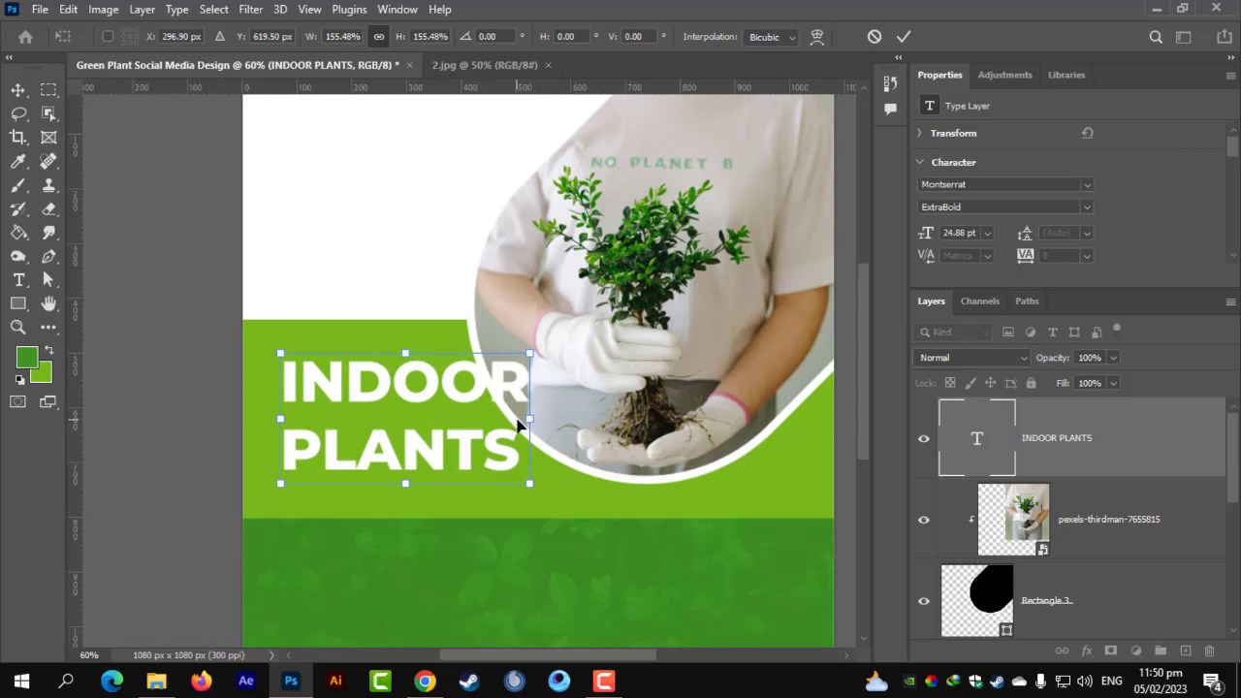
key(Return)
Select the plant photo's curved frame shape layer.
scroll(600, 368, down, 3)
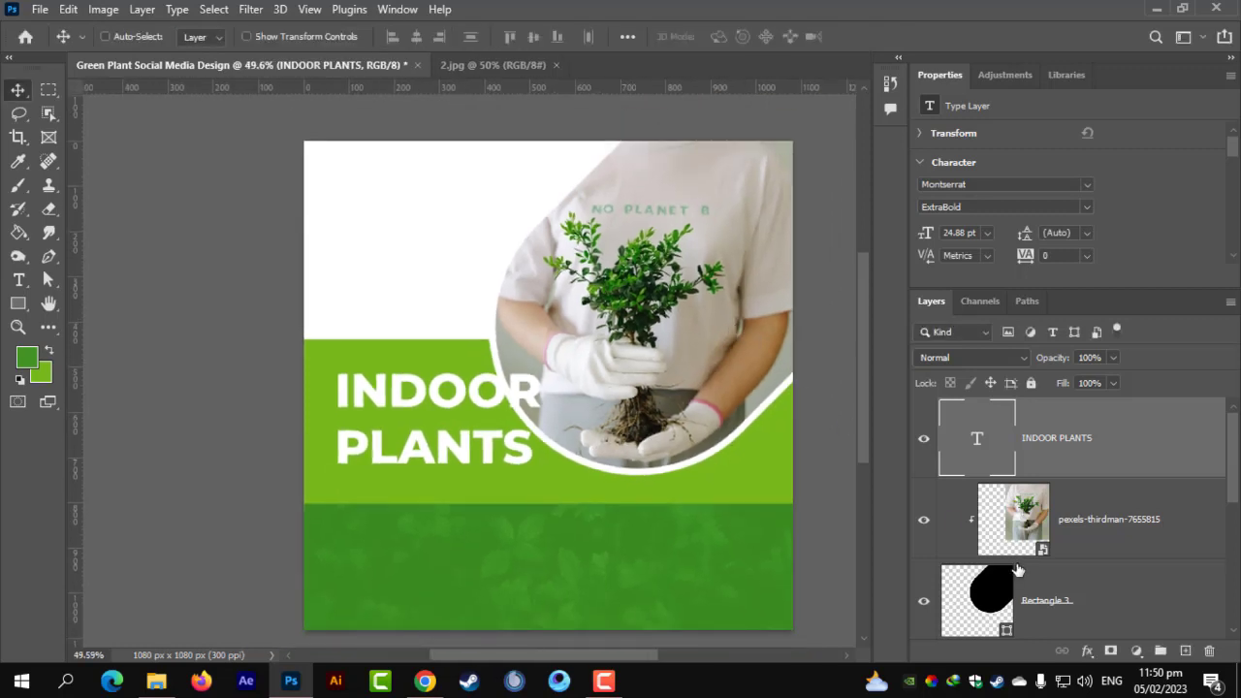
click(1084, 536)
scroll(1088, 587, down, 2)
click(1070, 446)
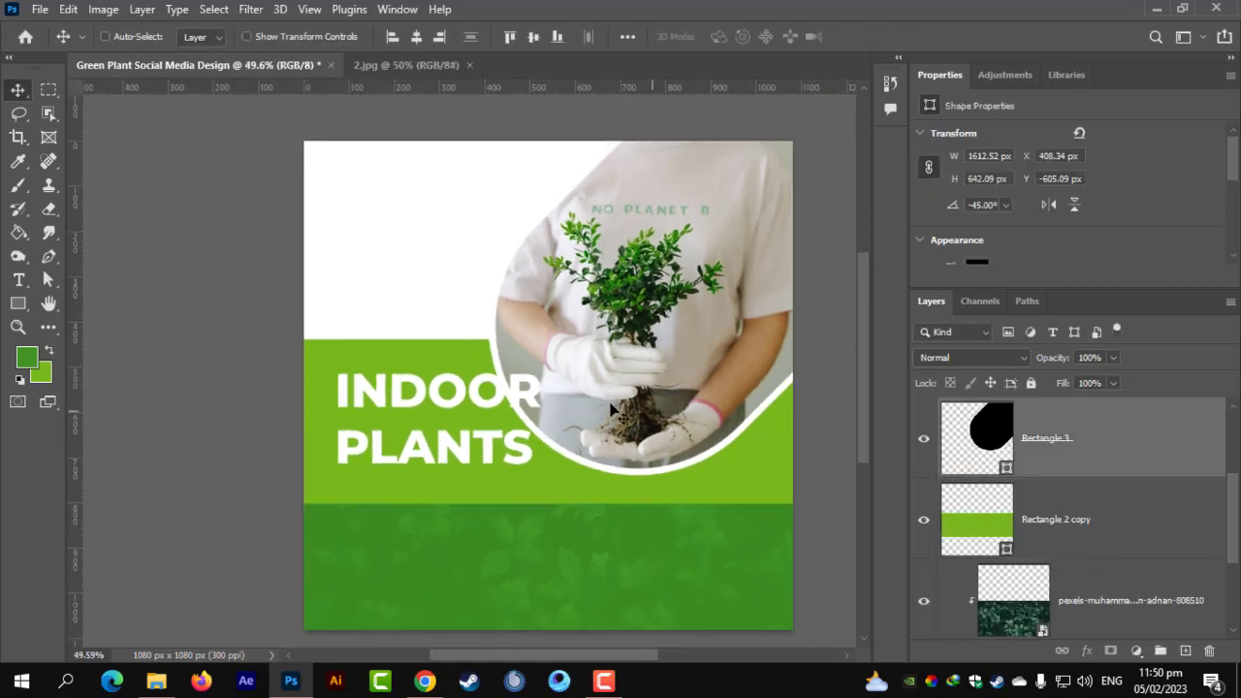
Shift the curved photo frame slightly to the right.
key(ctrl+t)
drag(610, 393, 661, 393)
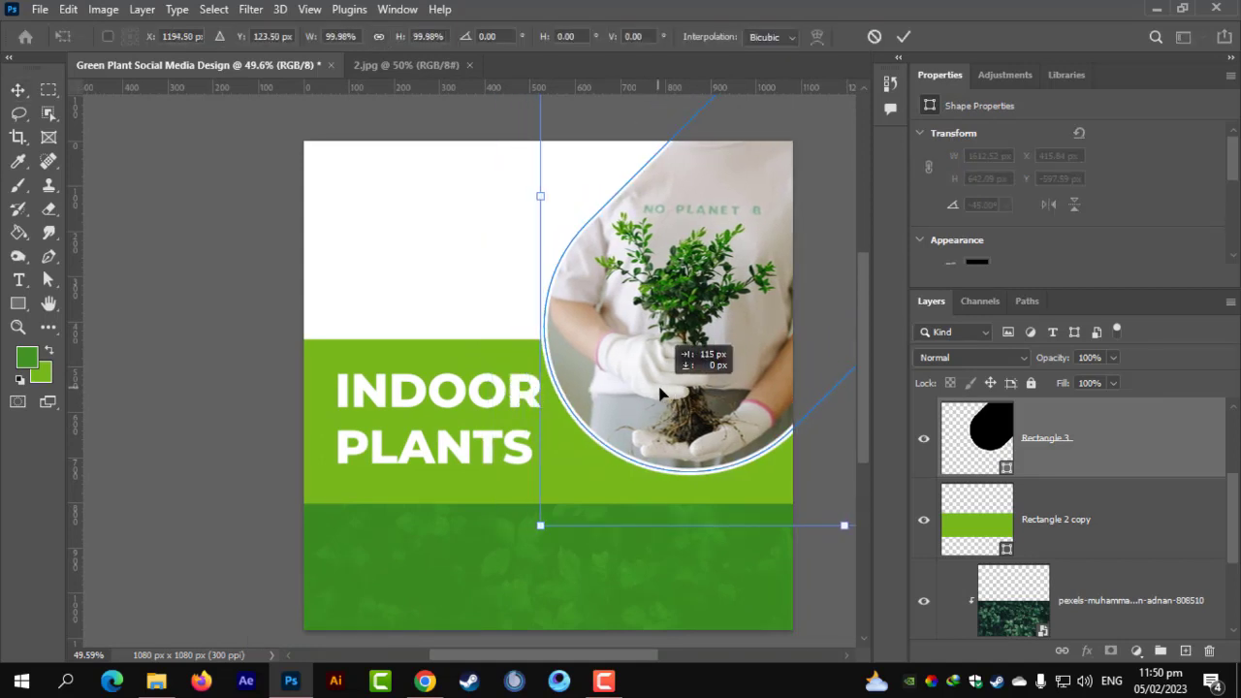
drag(661, 392, 659, 394)
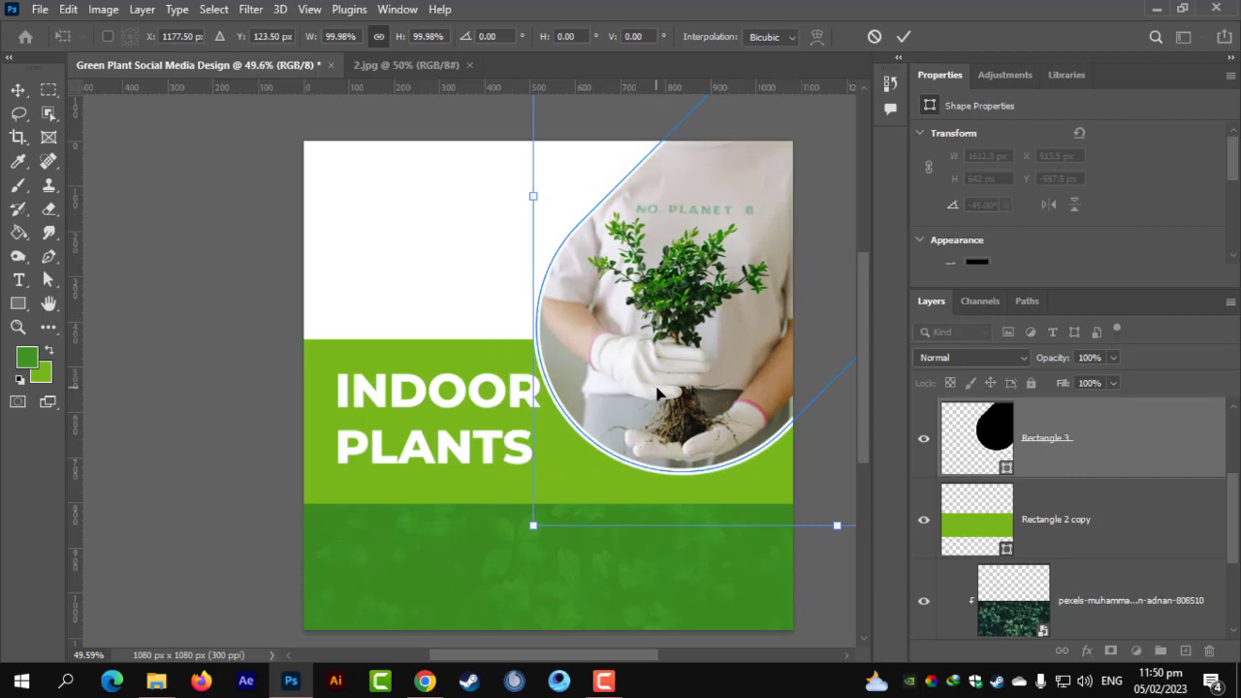
key(Return)
scroll(349, 441, up, 2)
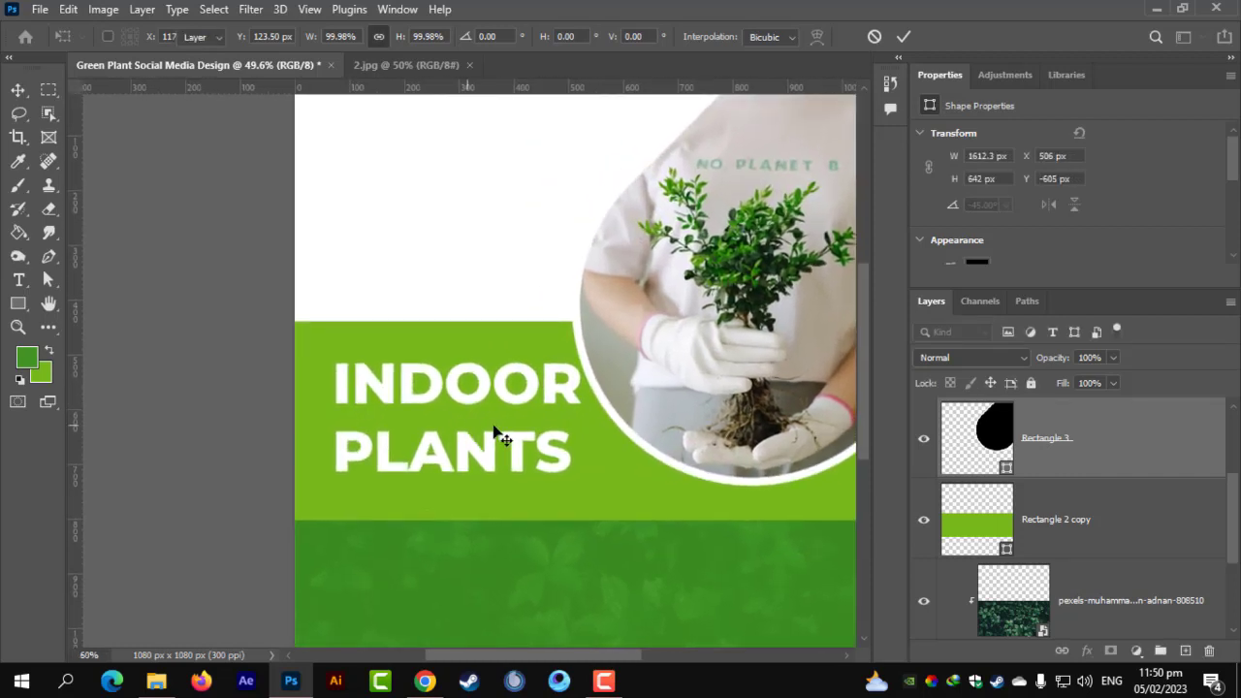
key(ctrl+t)
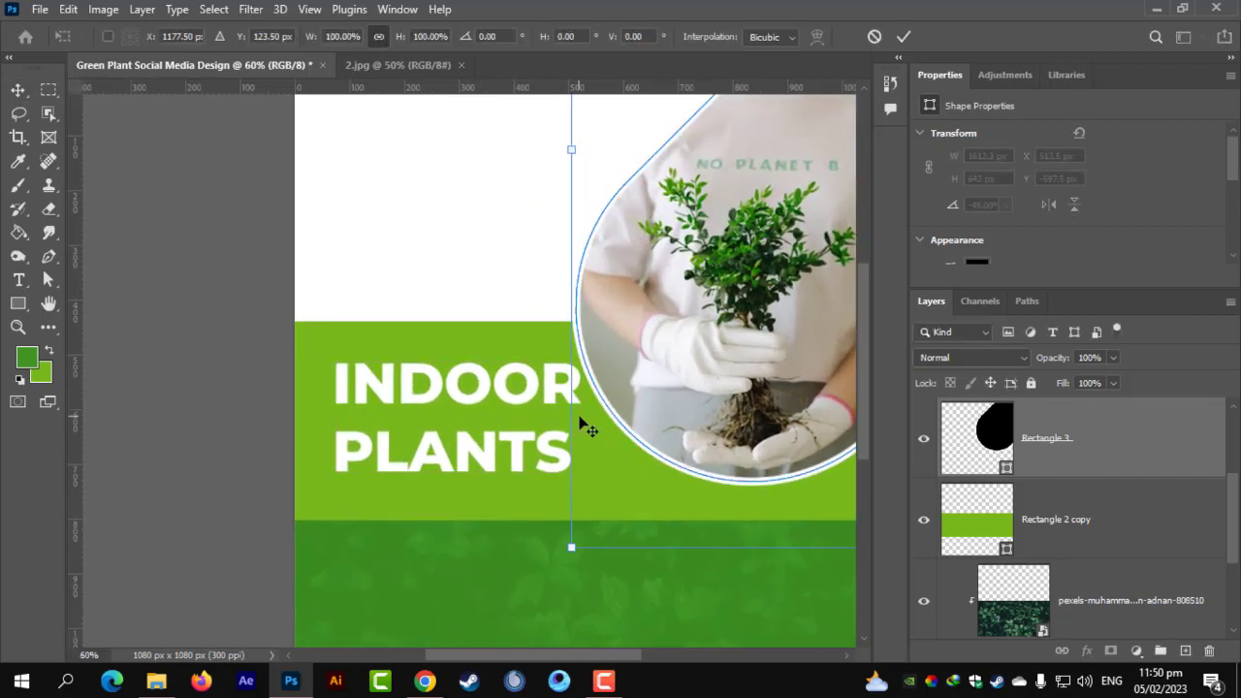
key(Return)
scroll(986, 488, up, 2)
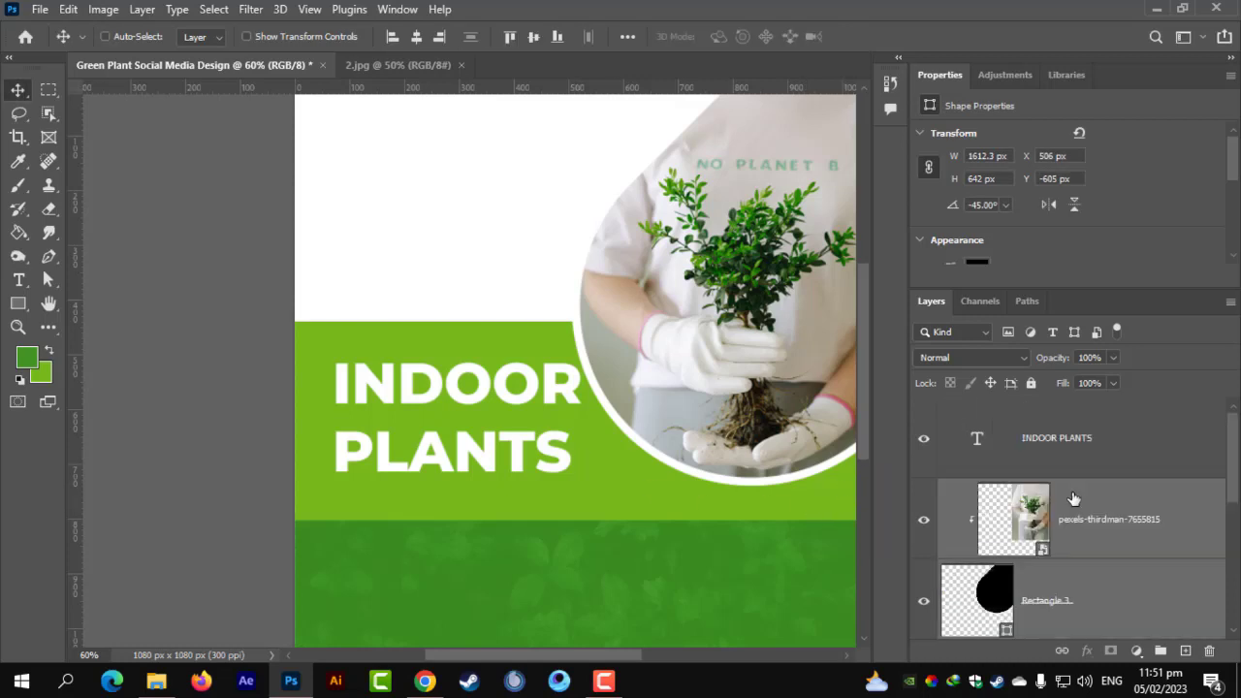
Narrow the INDOOR PLANTS heading to about 97% and nudge it up and left.
click(999, 451)
key(ctrl+t)
drag(582, 417, 567, 414)
key(Return)
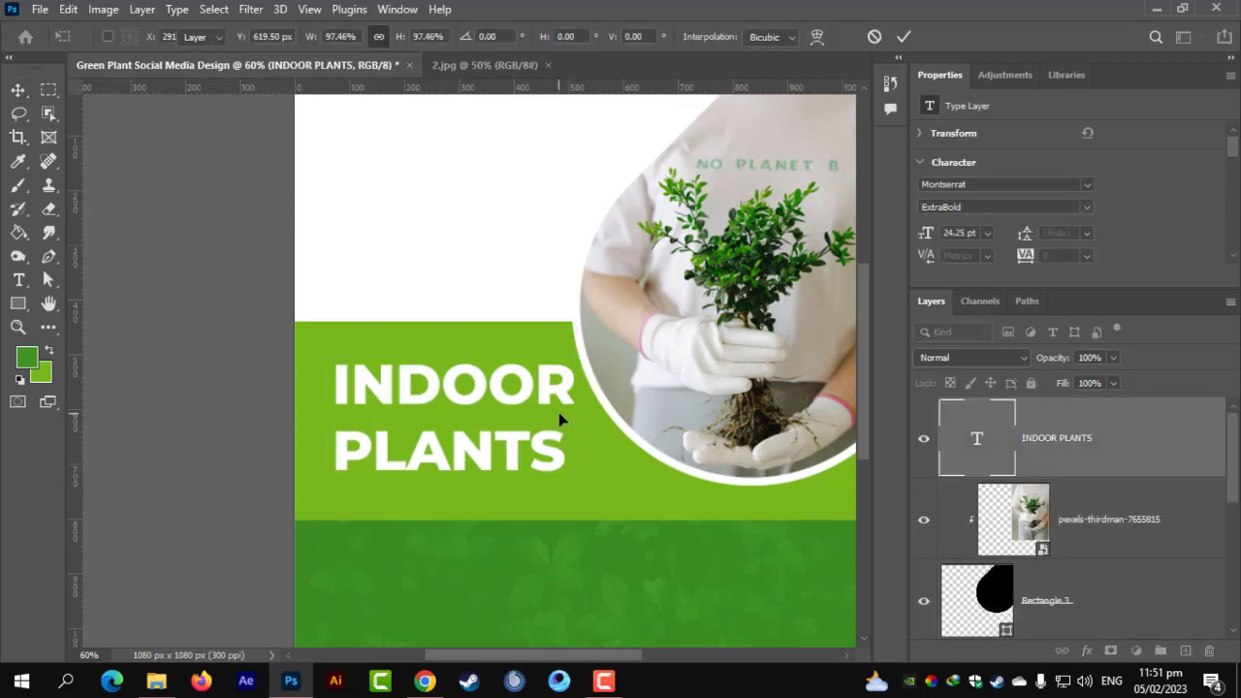
drag(407, 401, 388, 385)
scroll(388, 385, down, 1)
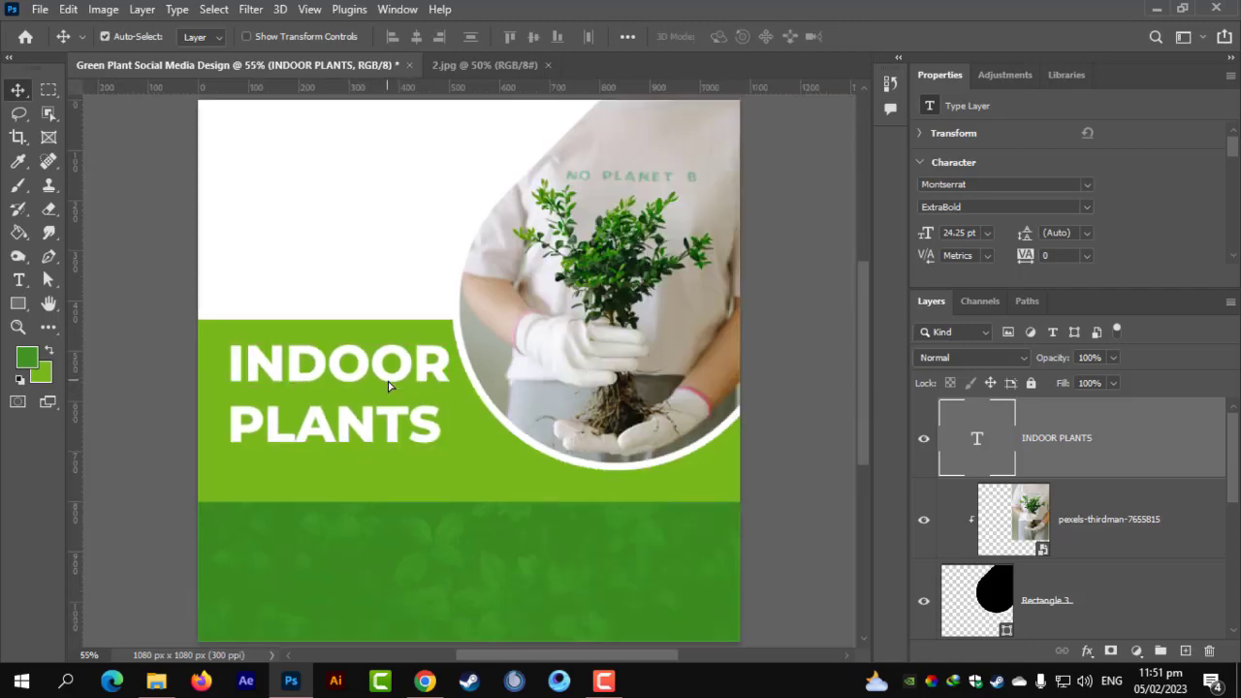
scroll(417, 447, up, 2)
scroll(410, 465, down, 2)
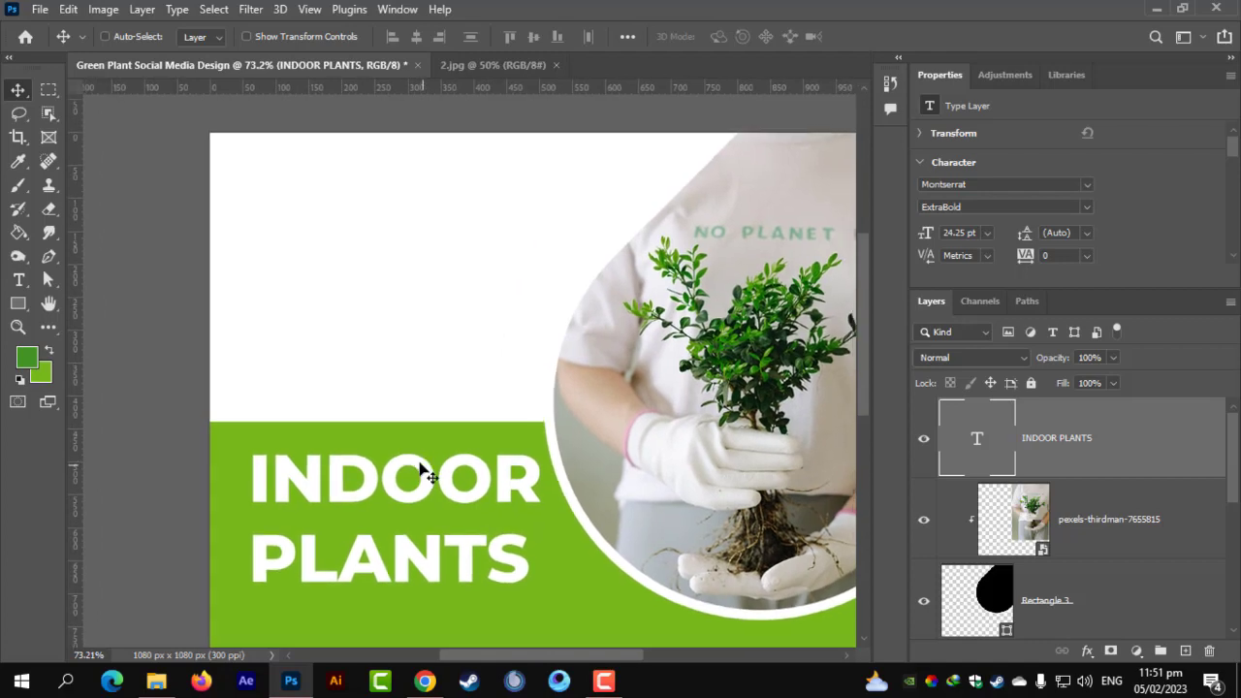
scroll(424, 405, down, 1)
scroll(424, 405, down, 2)
scroll(421, 368, up, 5)
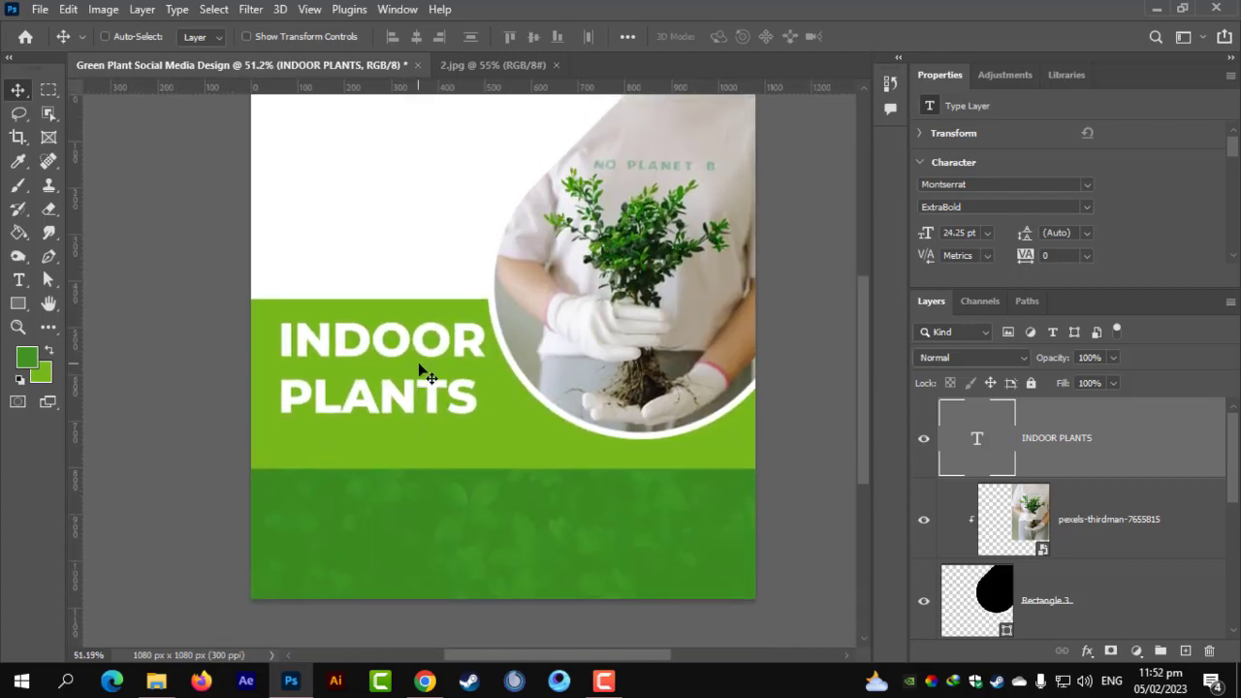
Type 'Let's Start With Greenery Life' below the heading and set it to Montserrat Regular.
click(17, 279)
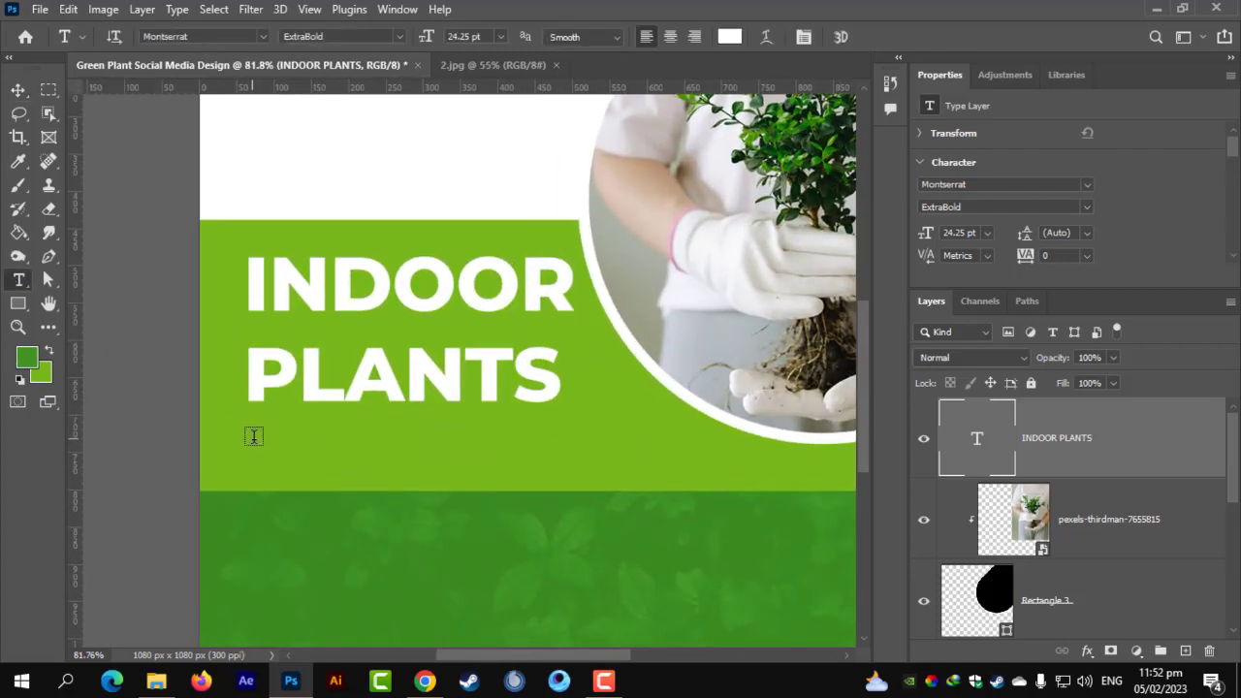
click(266, 454)
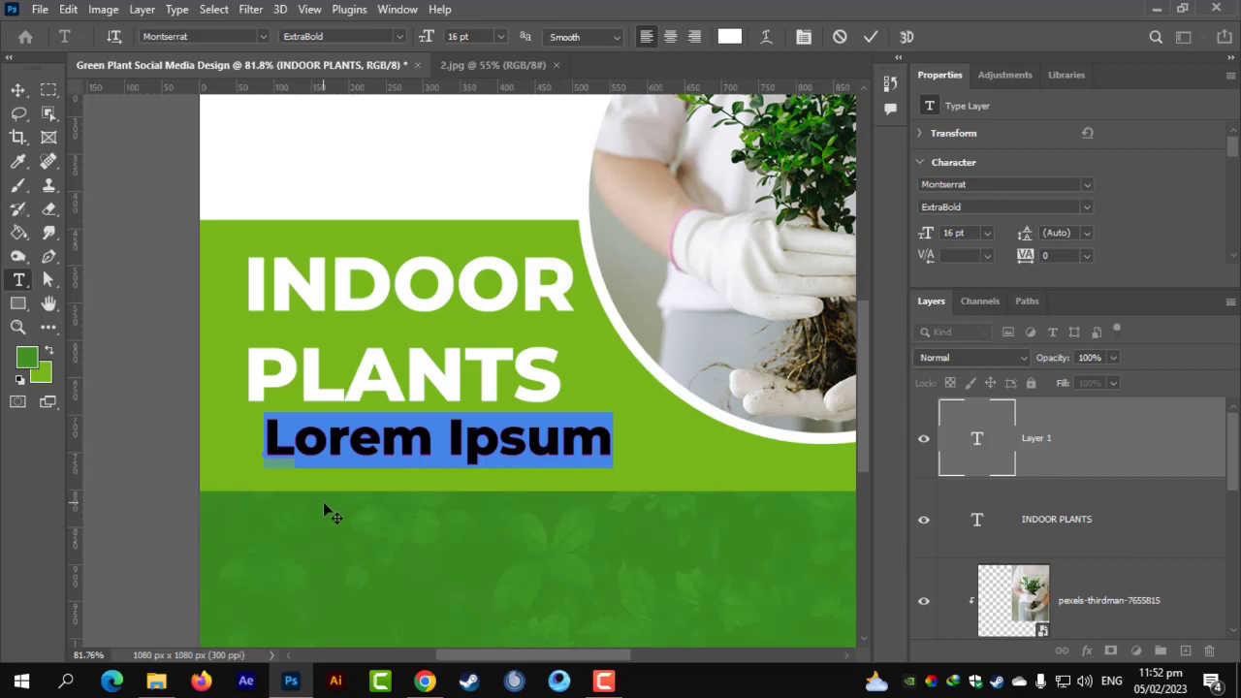
text(Let)
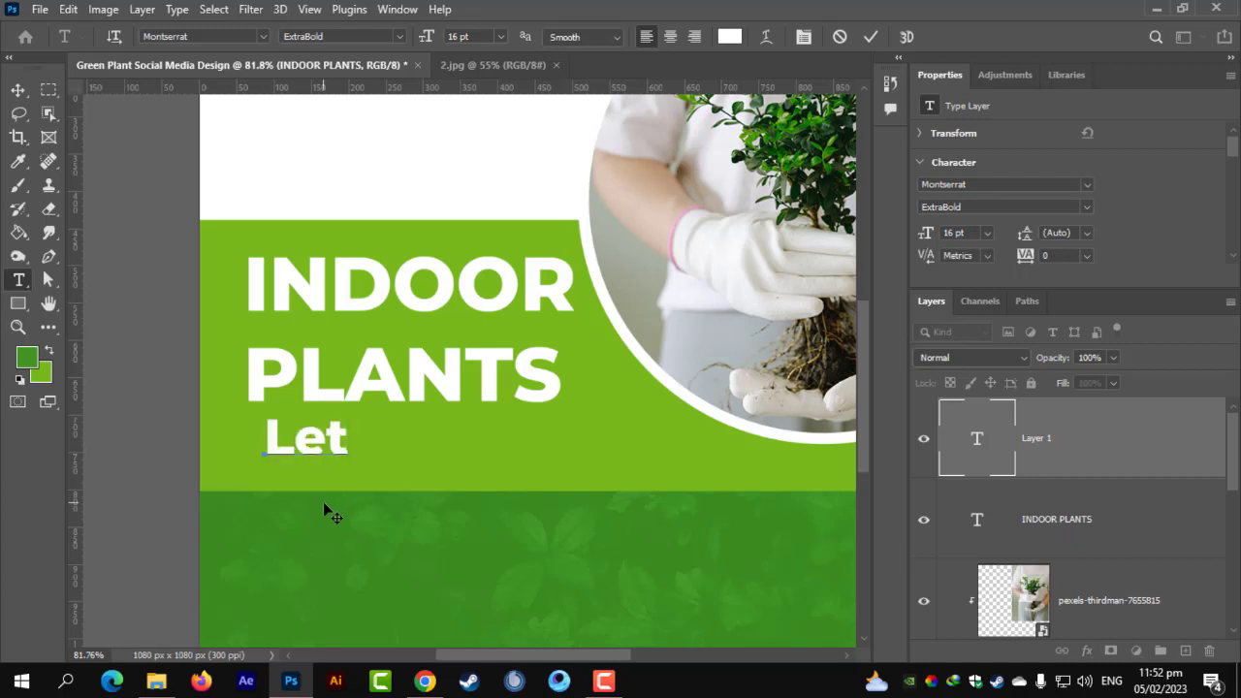
text('s St)
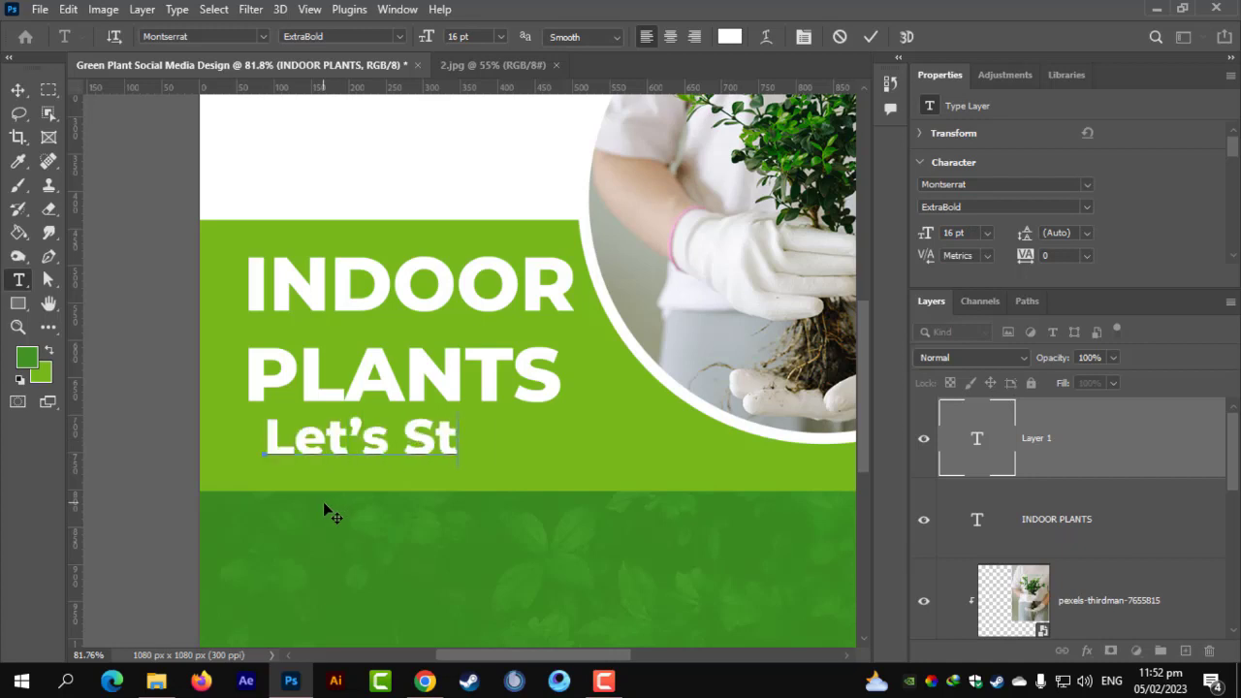
text(art W)
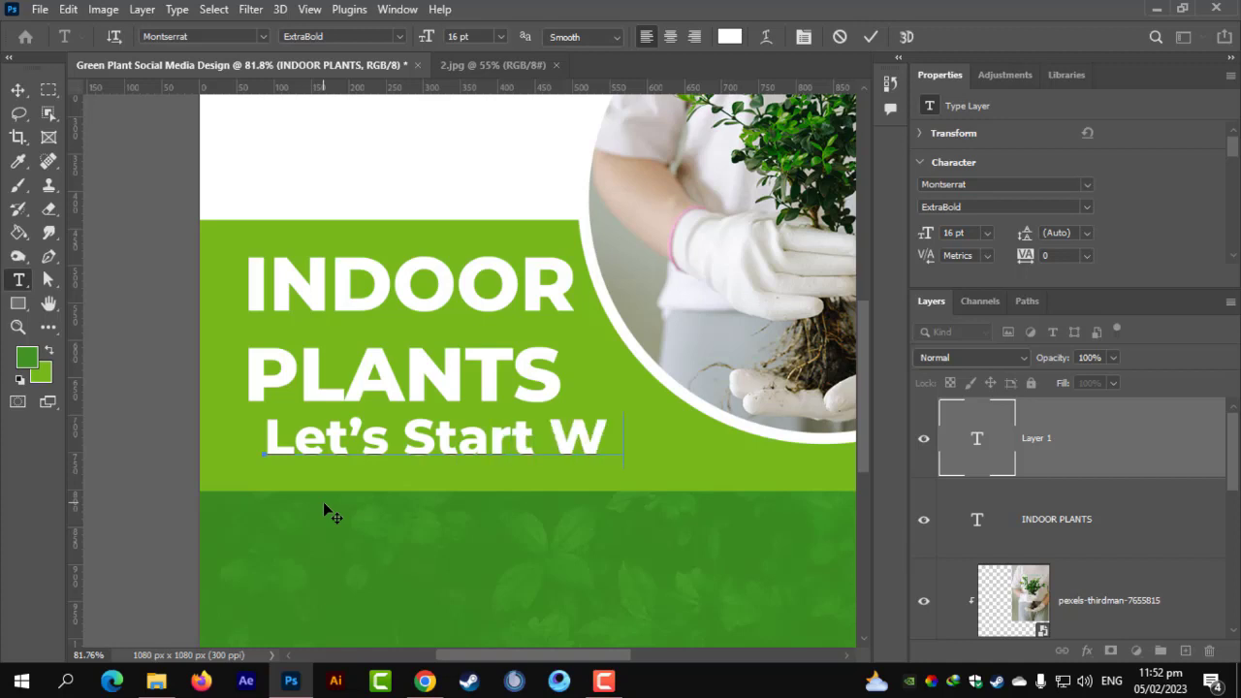
text(ith Gr)
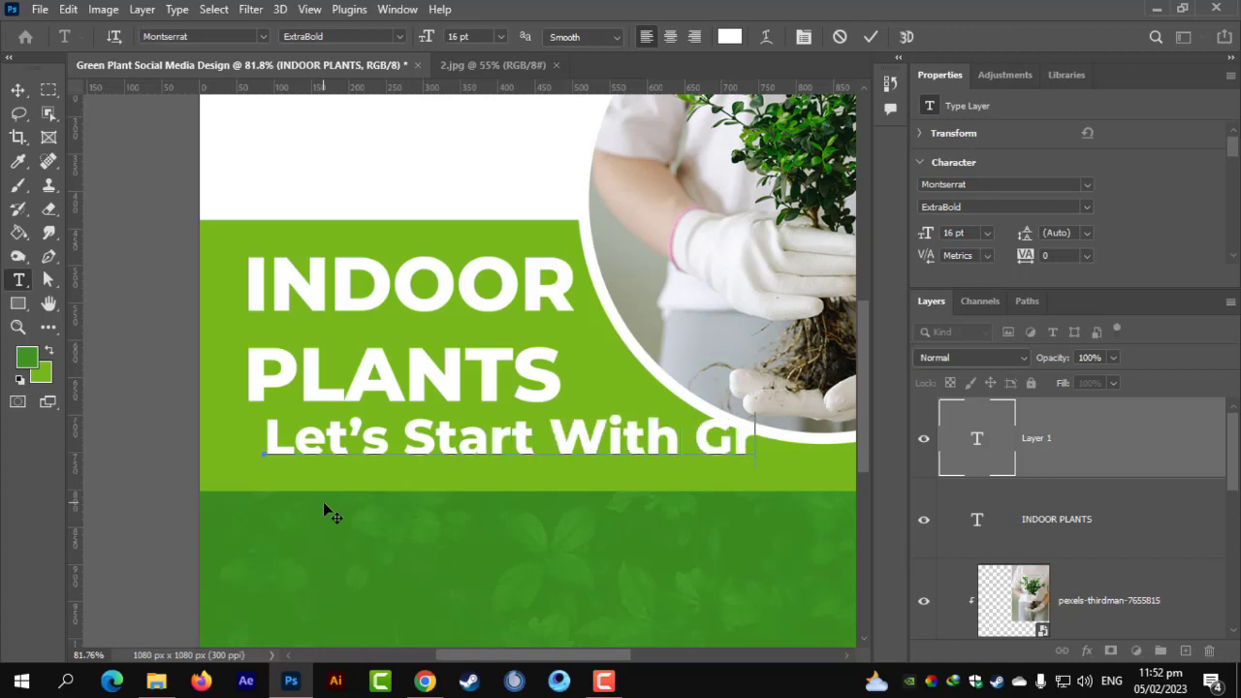
text(ee)
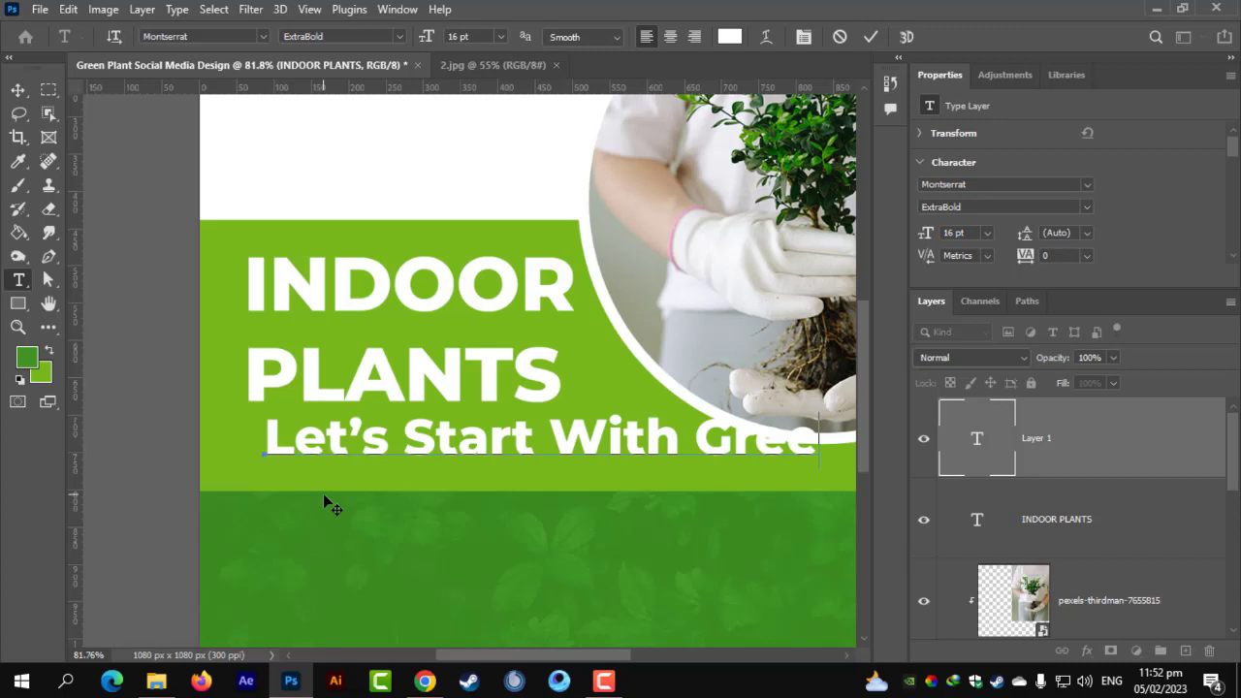
text(n)
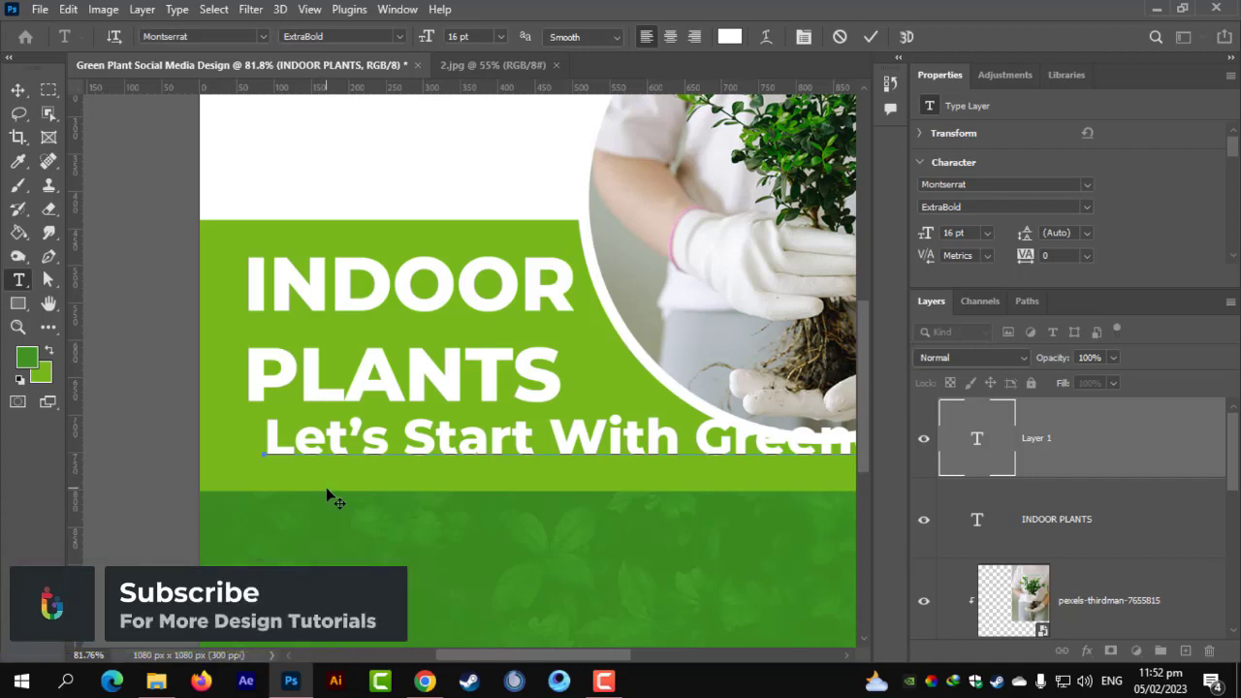
triple_click(364, 444)
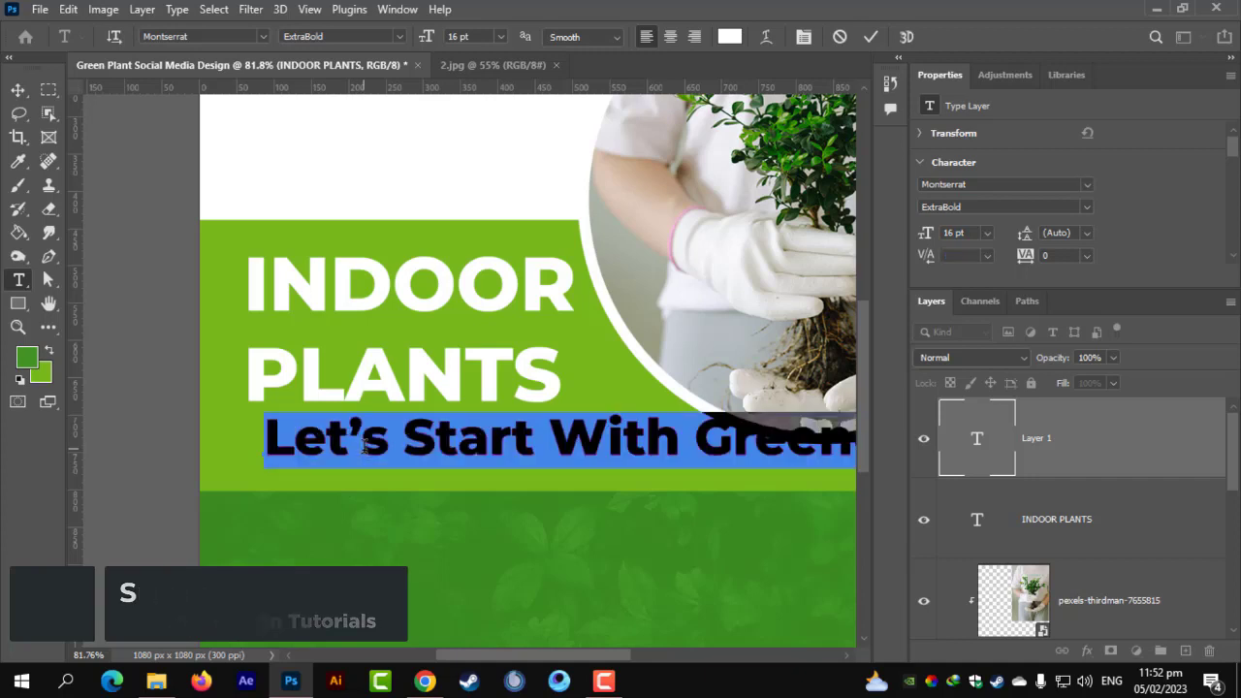
click(408, 38)
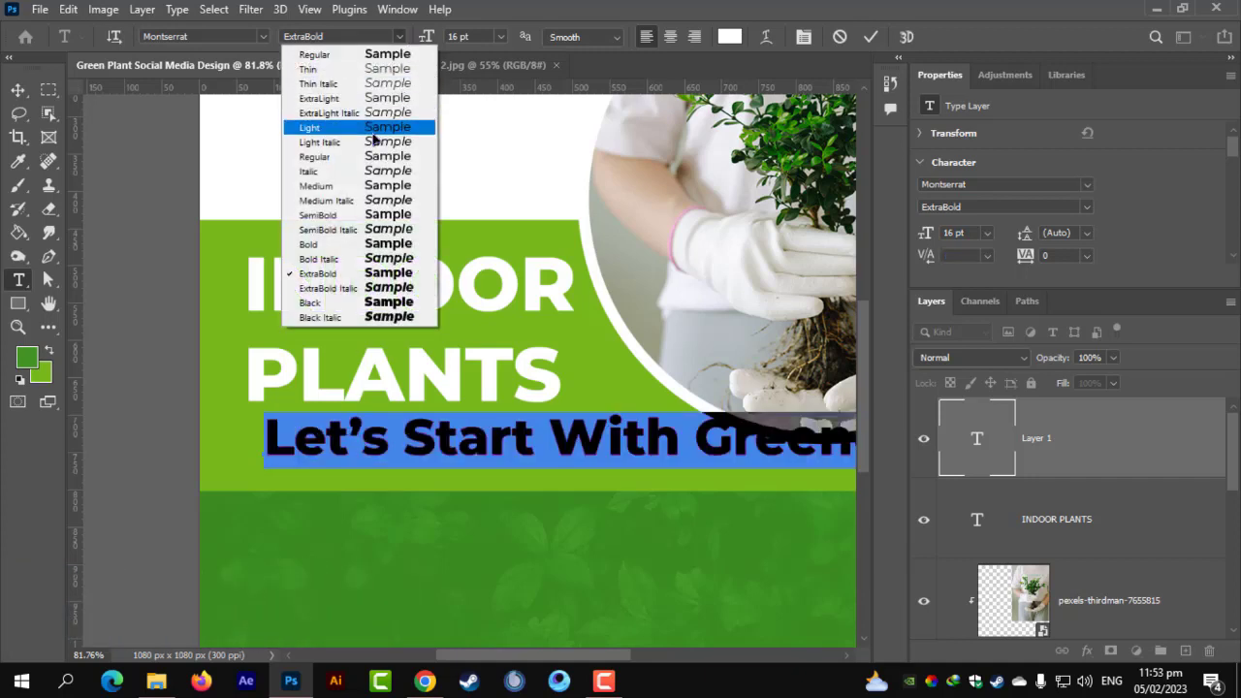
click(315, 156)
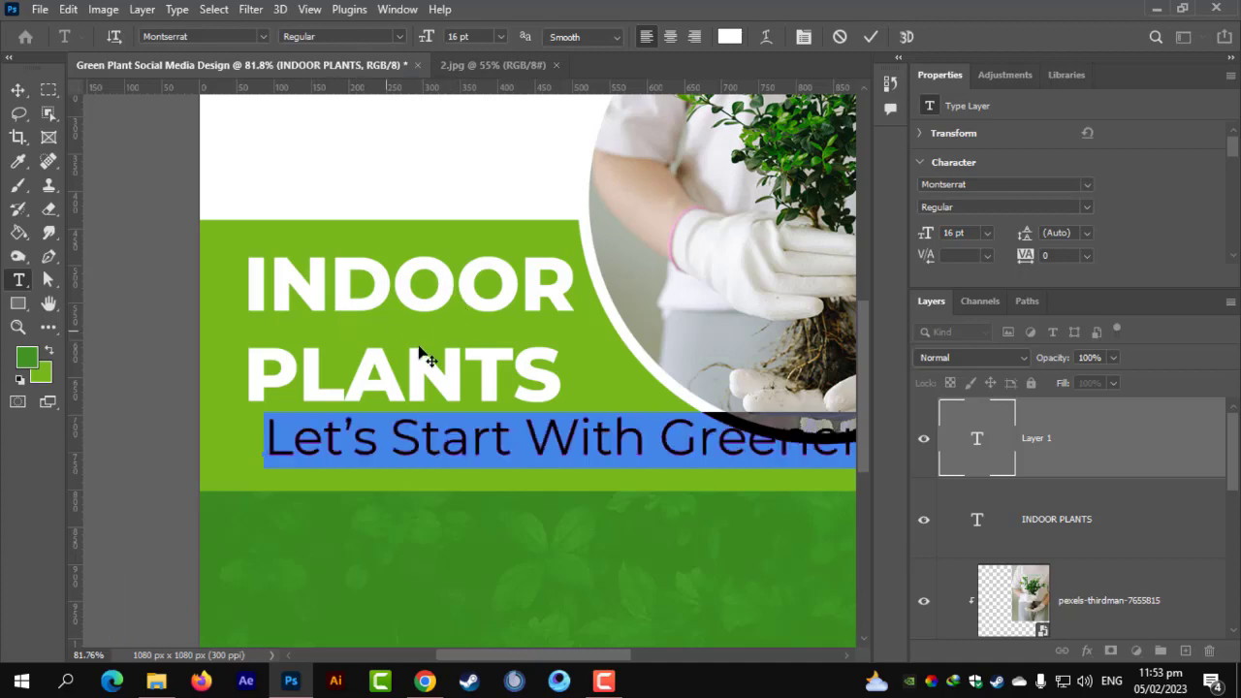
click(17, 89)
scroll(407, 412, down, 3)
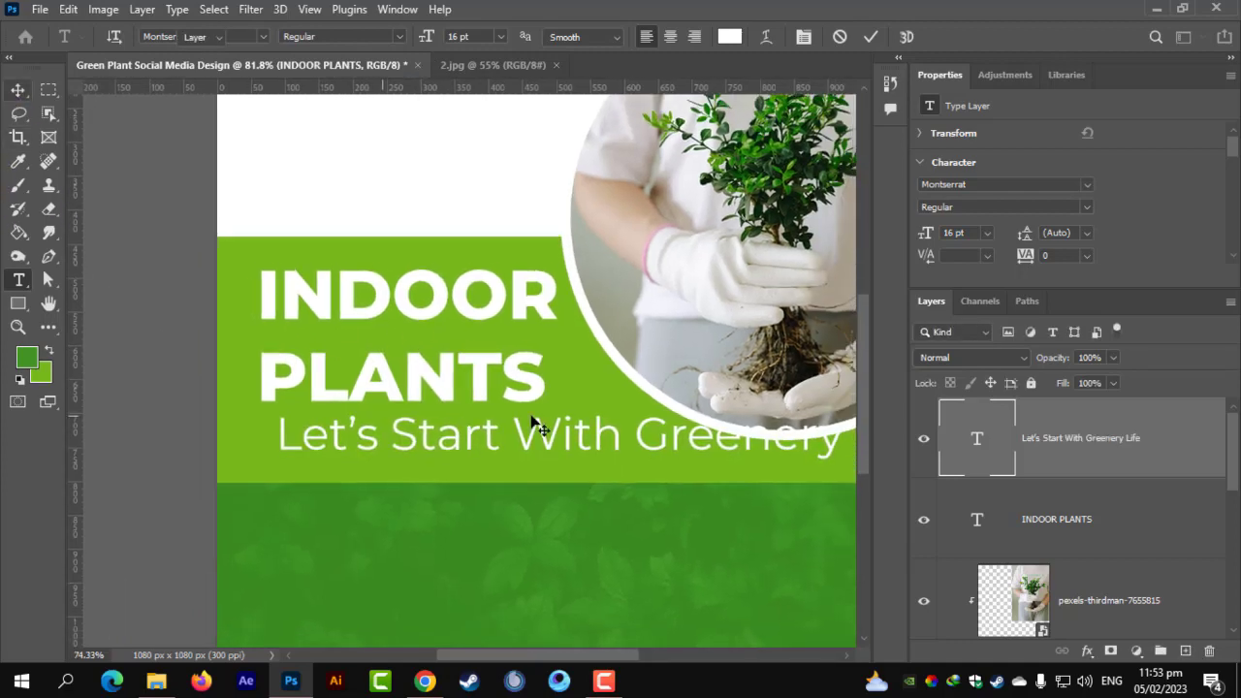
key(ctrl+t)
Scale the subtitle to about 56% and position it under the heading.
drag(781, 427, 547, 428)
scroll(290, 452, up, 4)
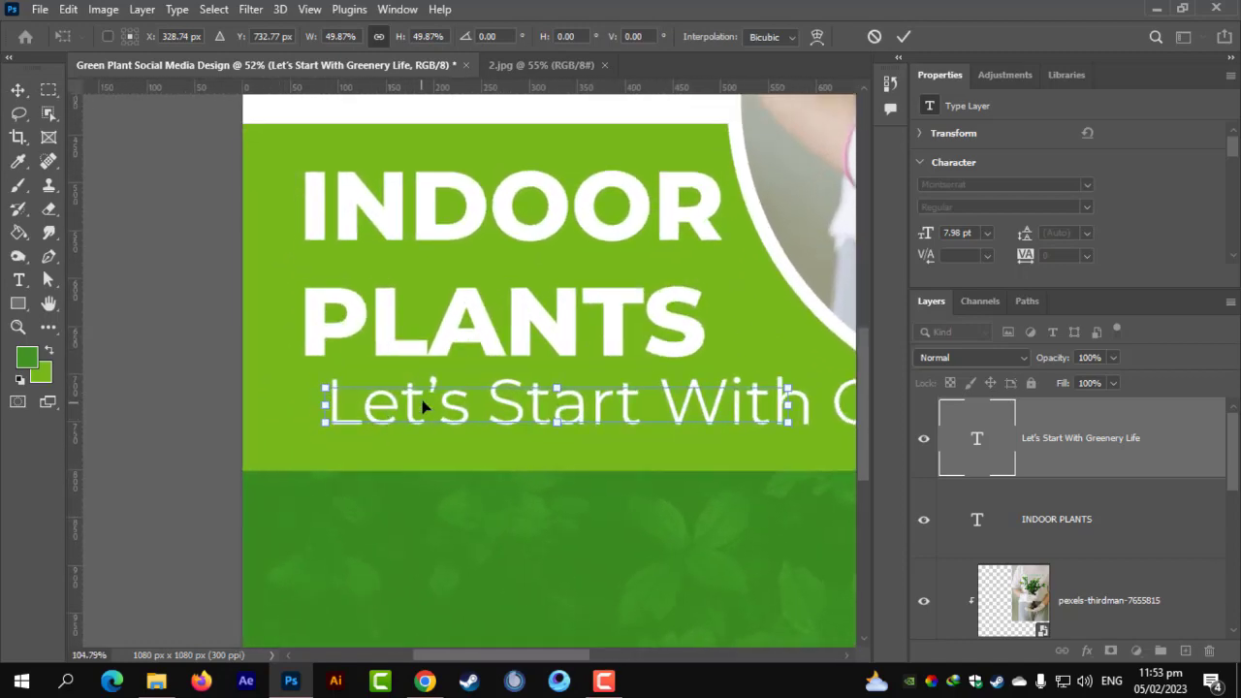
drag(423, 412, 401, 395)
drag(775, 402, 824, 402)
key(Return)
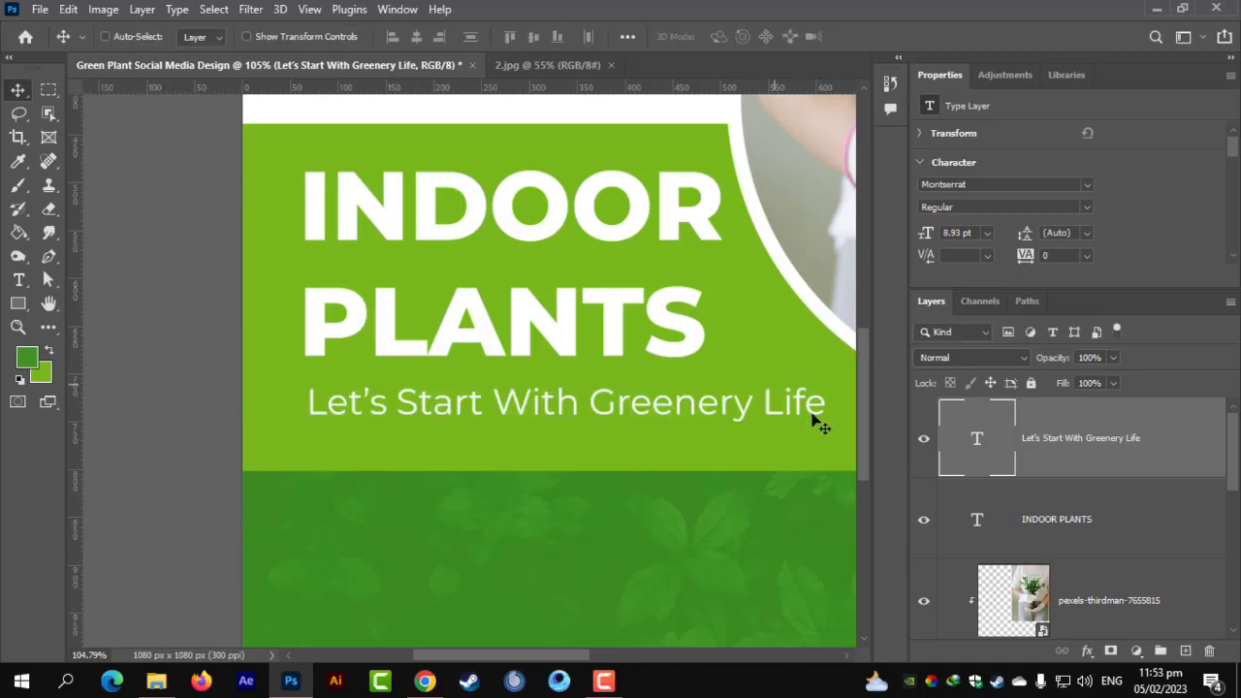
Colour the subtitle text dark green 173e0a.
scroll(1074, 231, down, 3)
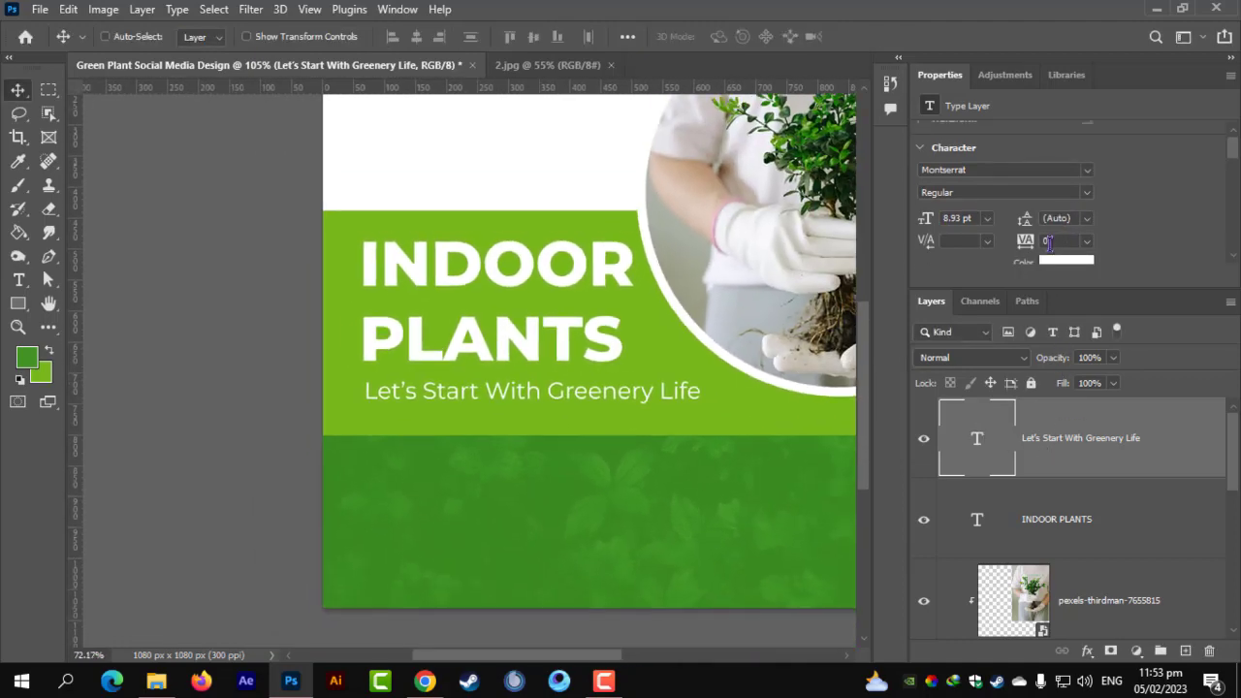
scroll(1066, 253, down, 1)
click(1070, 249)
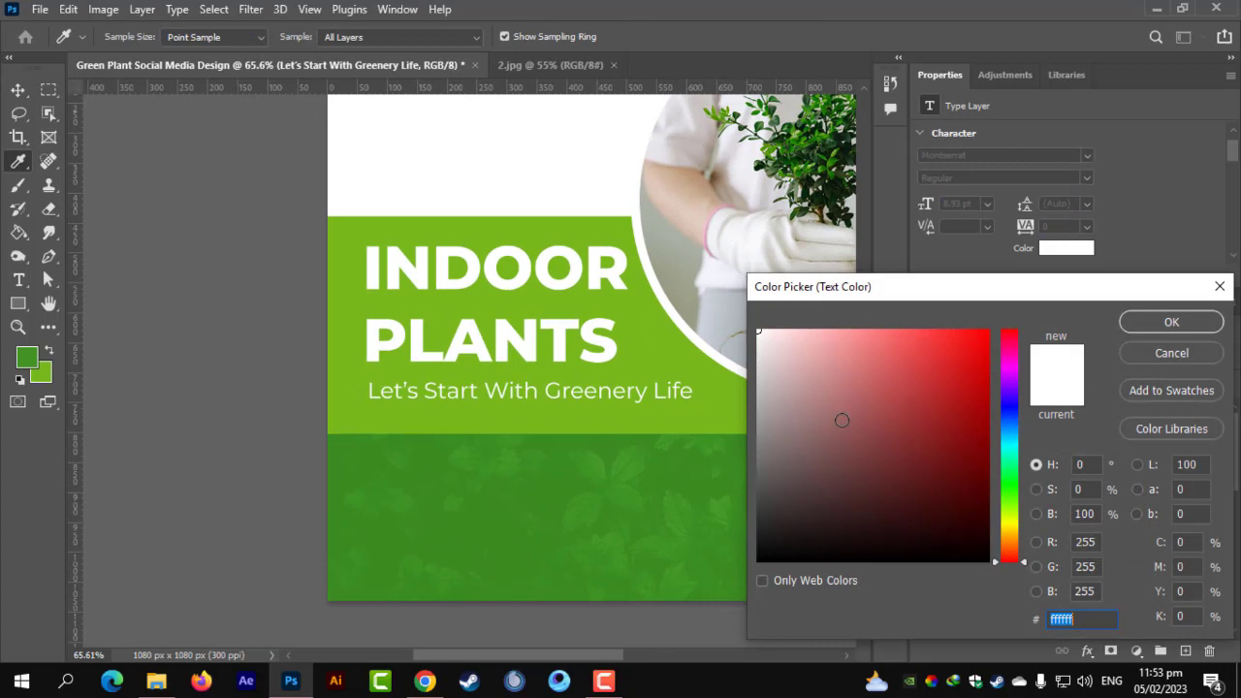
click(543, 508)
drag(955, 455, 952, 505)
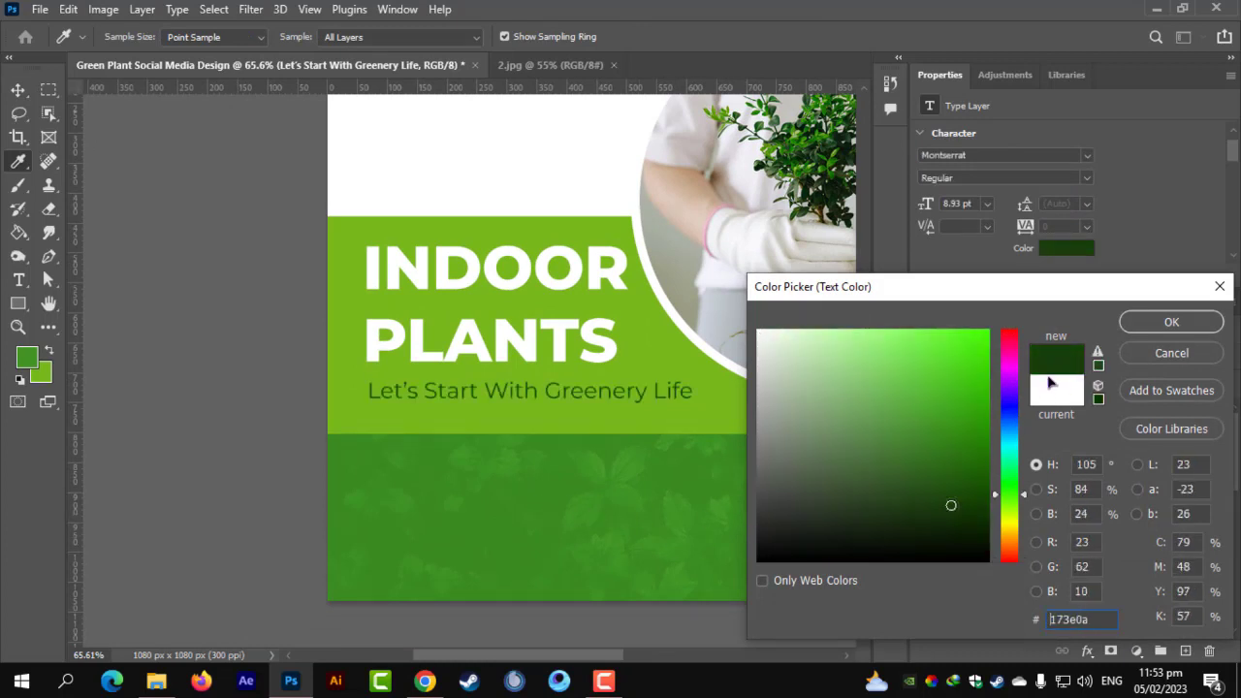
click(1172, 323)
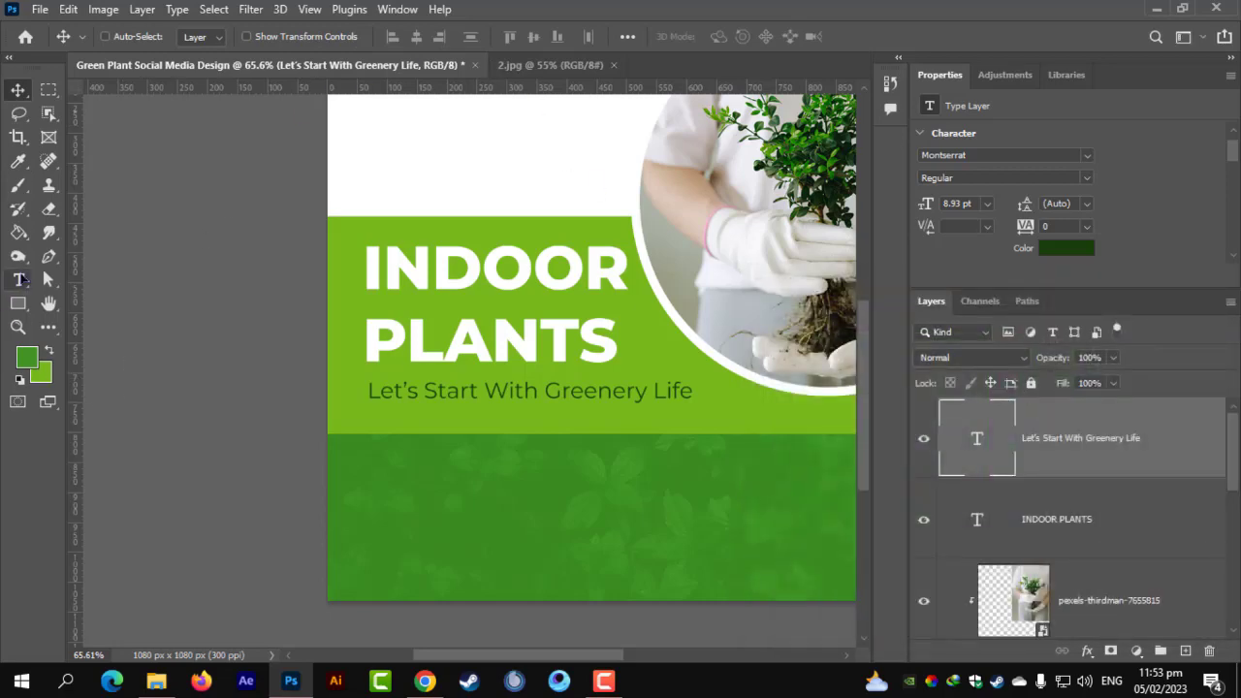
click(19, 279)
Make the subtitle Montserrat Bold.
triple_click(448, 392)
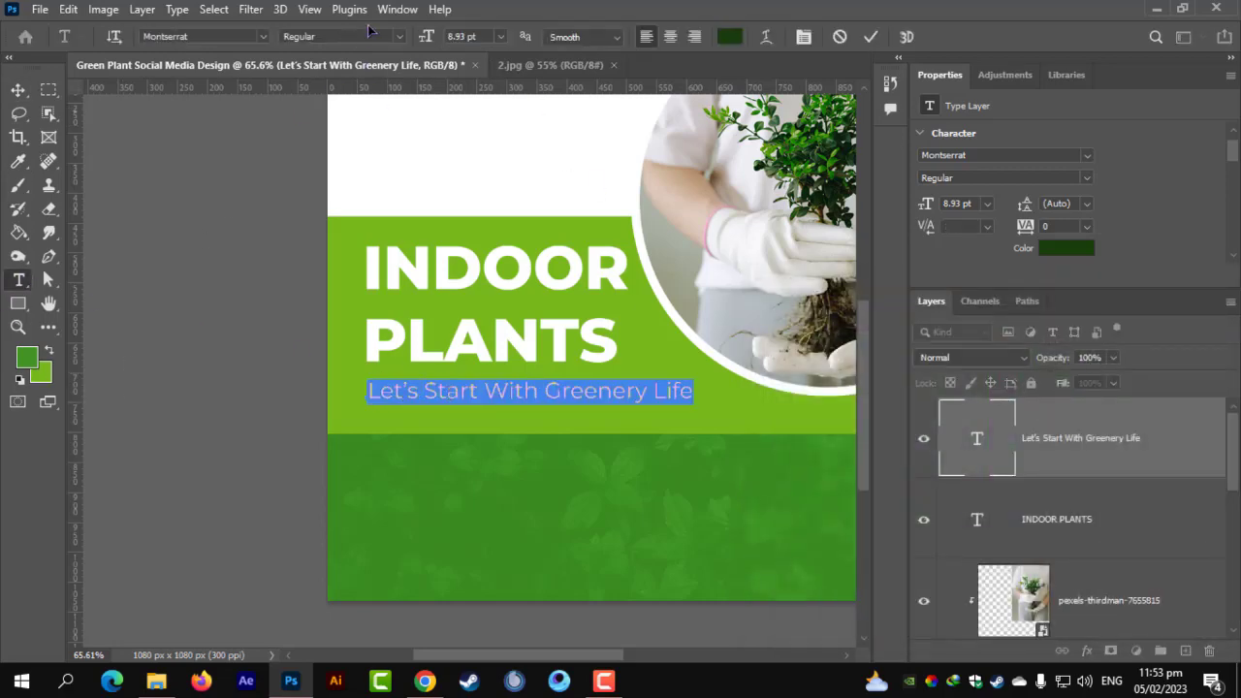
click(397, 36)
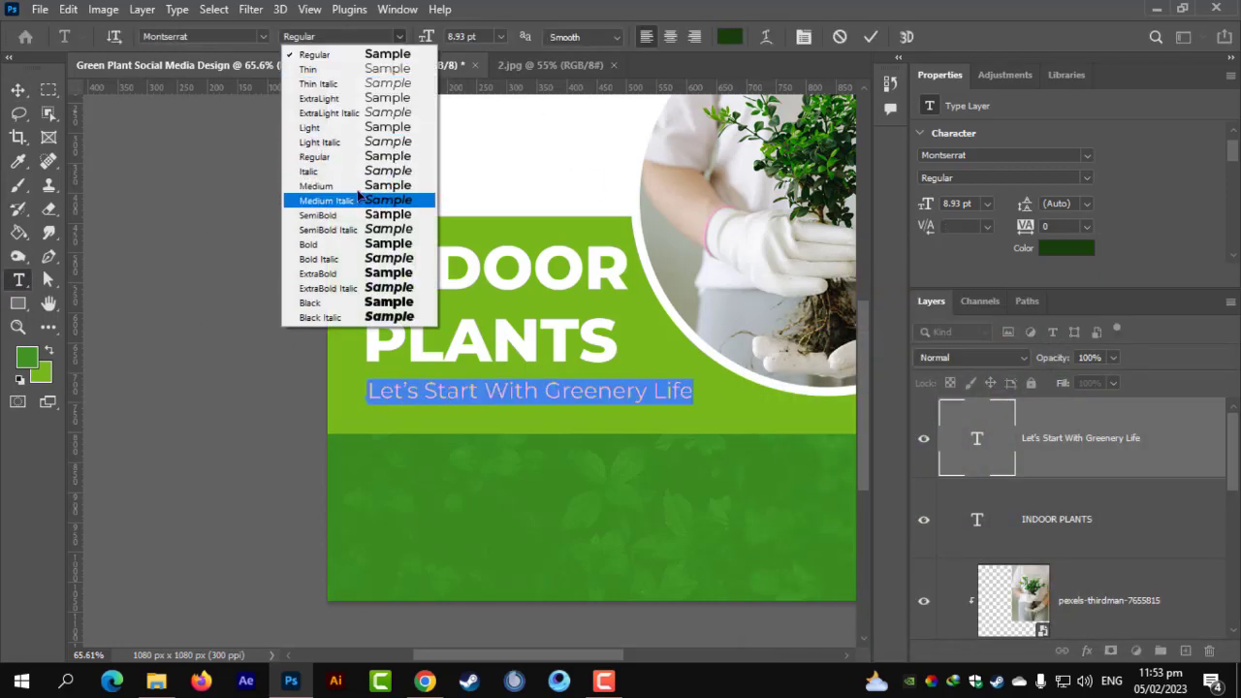
click(361, 248)
click(18, 88)
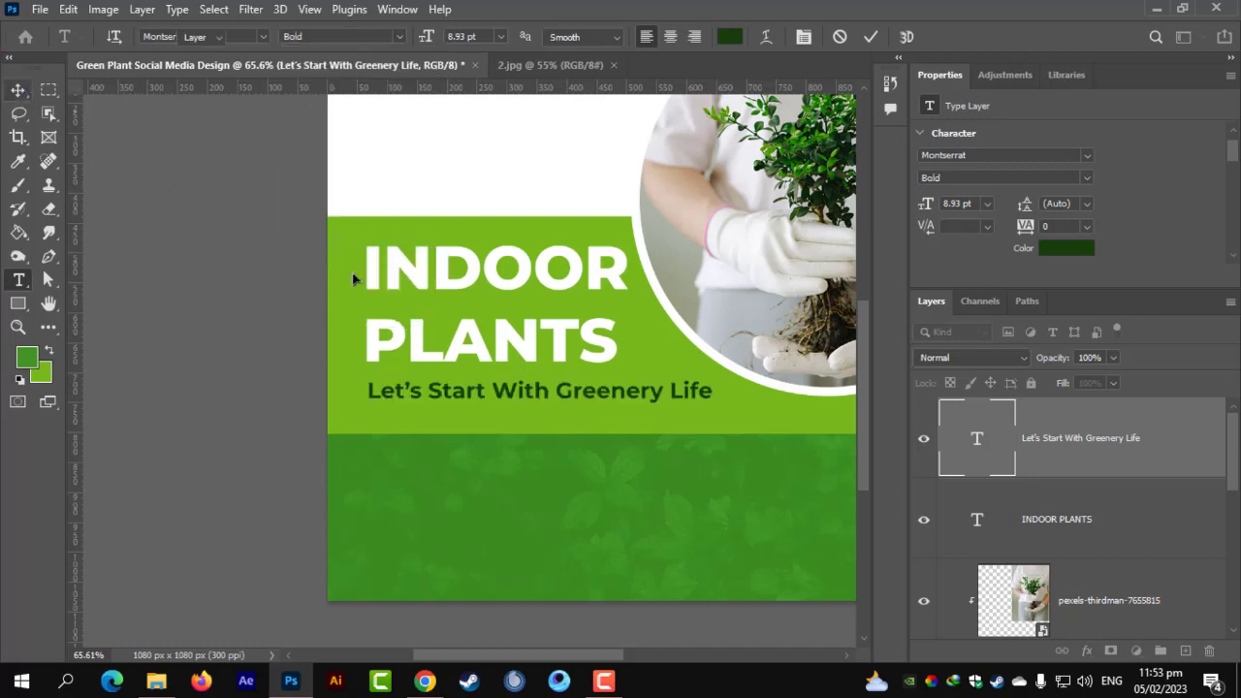
Move heading and subtitle together down about 21 px and widen them to about 103%.
scroll(490, 388, up, 3)
shift+click(1083, 519)
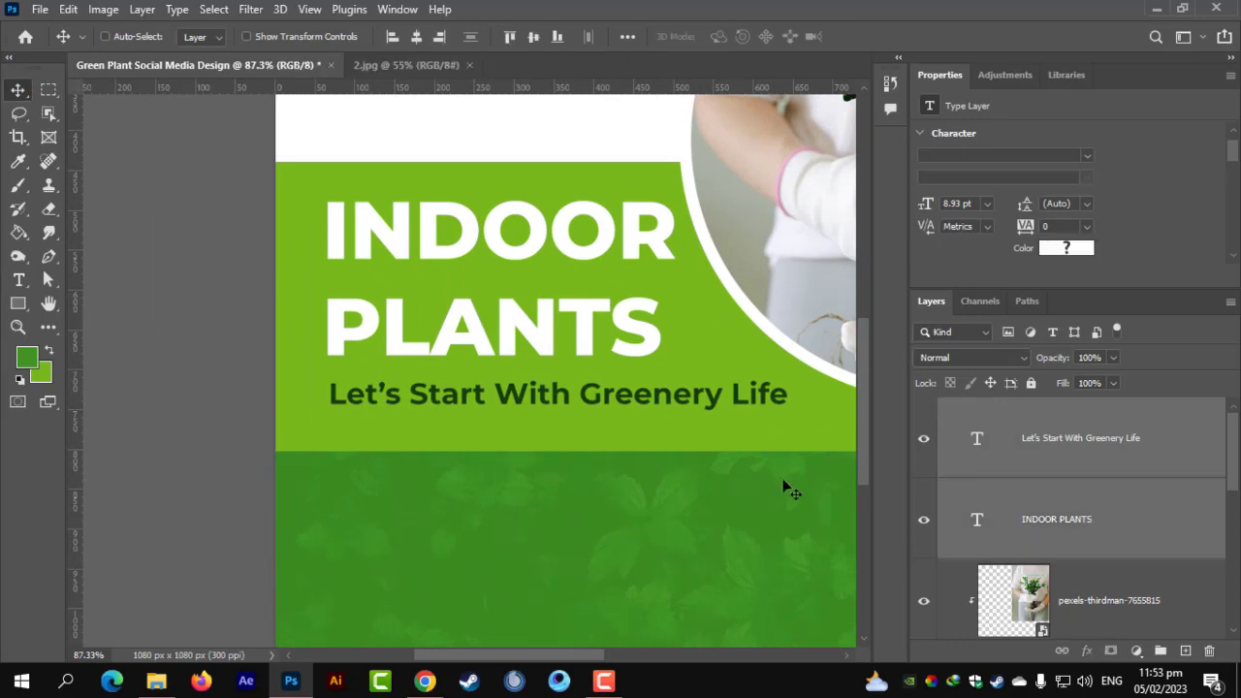
key(ctrl+t)
mouse_move(527, 316)
mouse_down()
mouse_move(524, 328)
mouse_move(514, 306)
mouse_up()
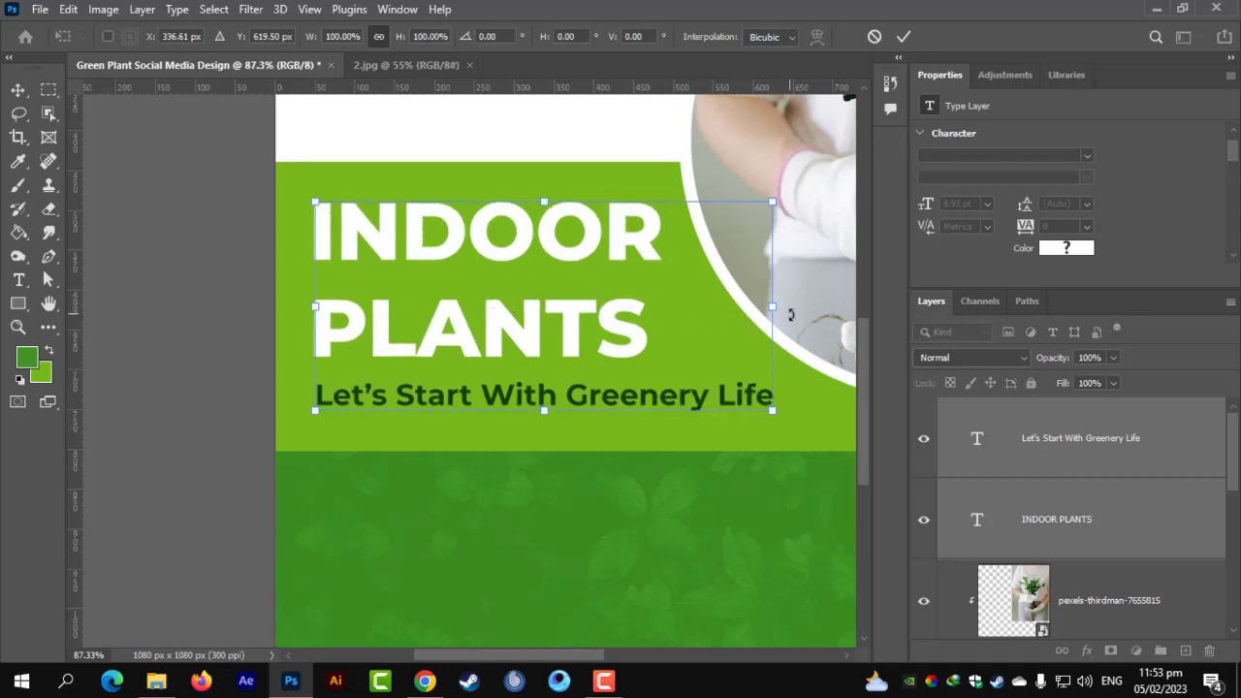
drag(773, 308, 788, 315)
key(Return)
key(ctrl+0)
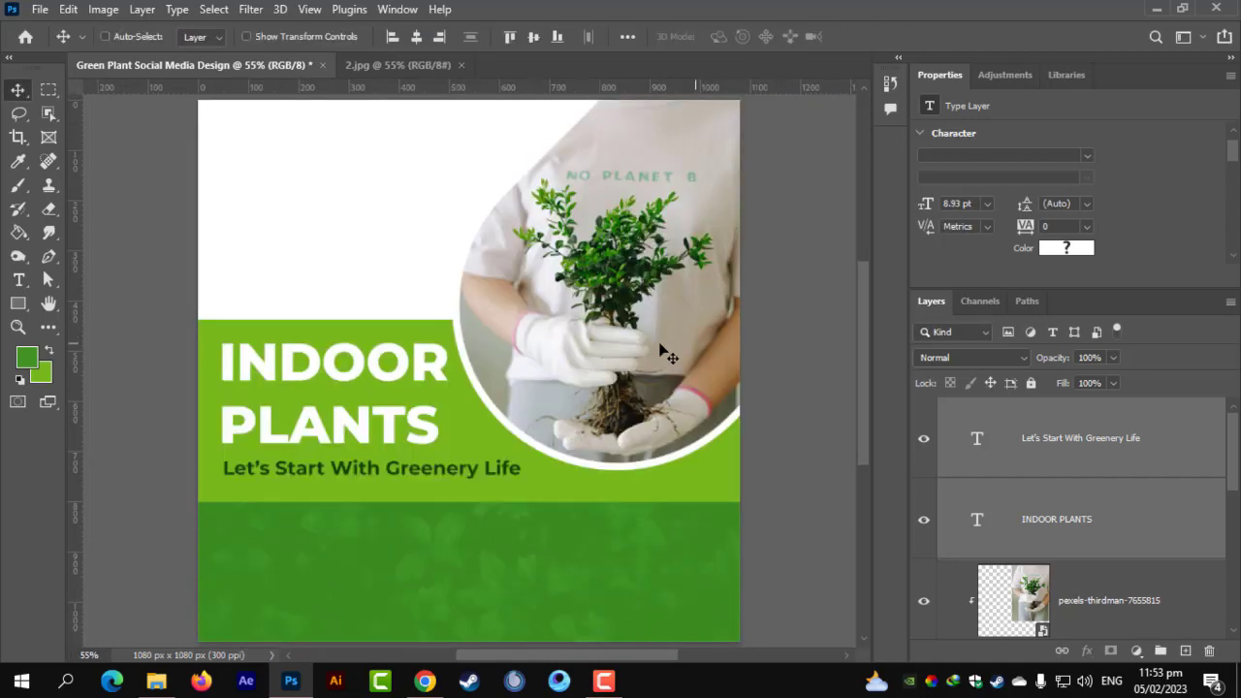
scroll(664, 354, down, 3)
scroll(419, 475, up, 1)
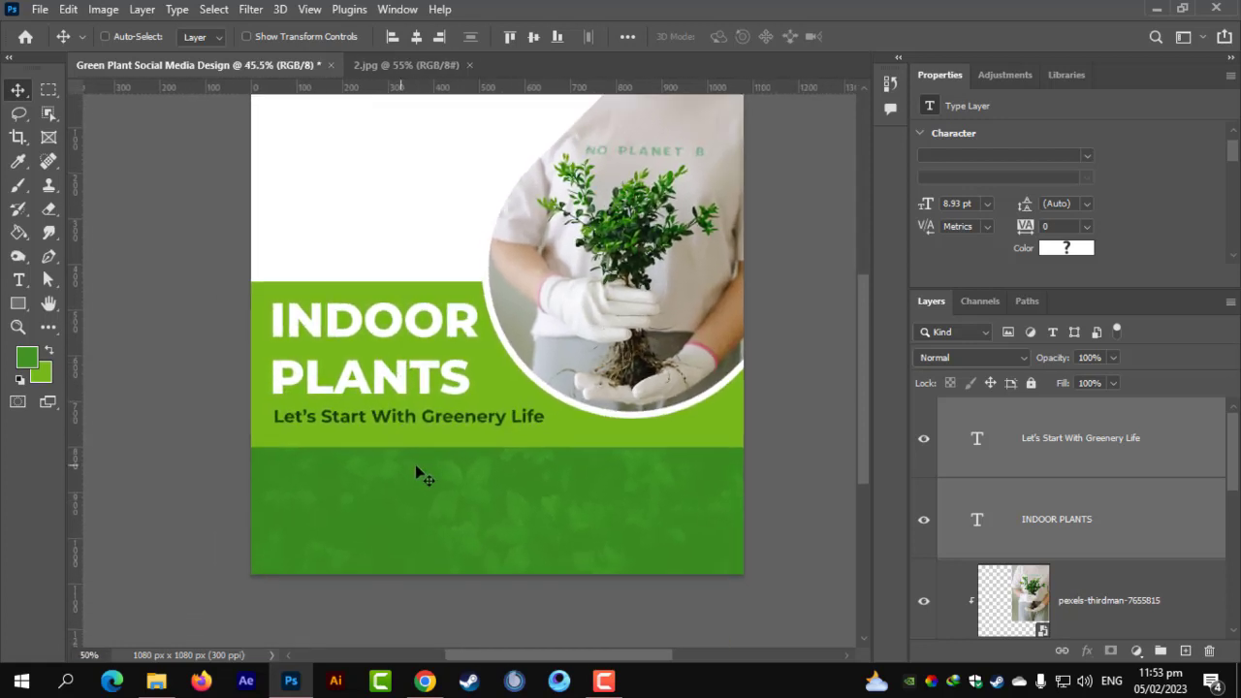
scroll(417, 471, up, 1)
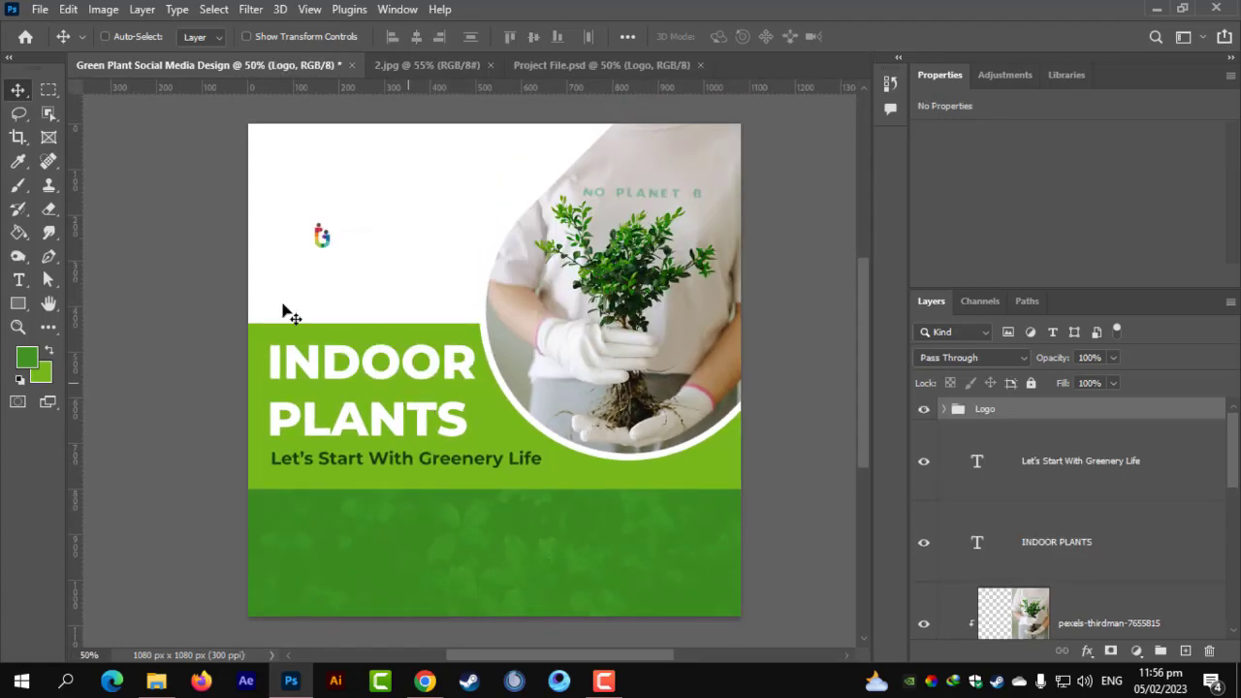
Enlarge the Logo group to 181.47% and move it to the top-left corner.
scroll(288, 239, up, 2)
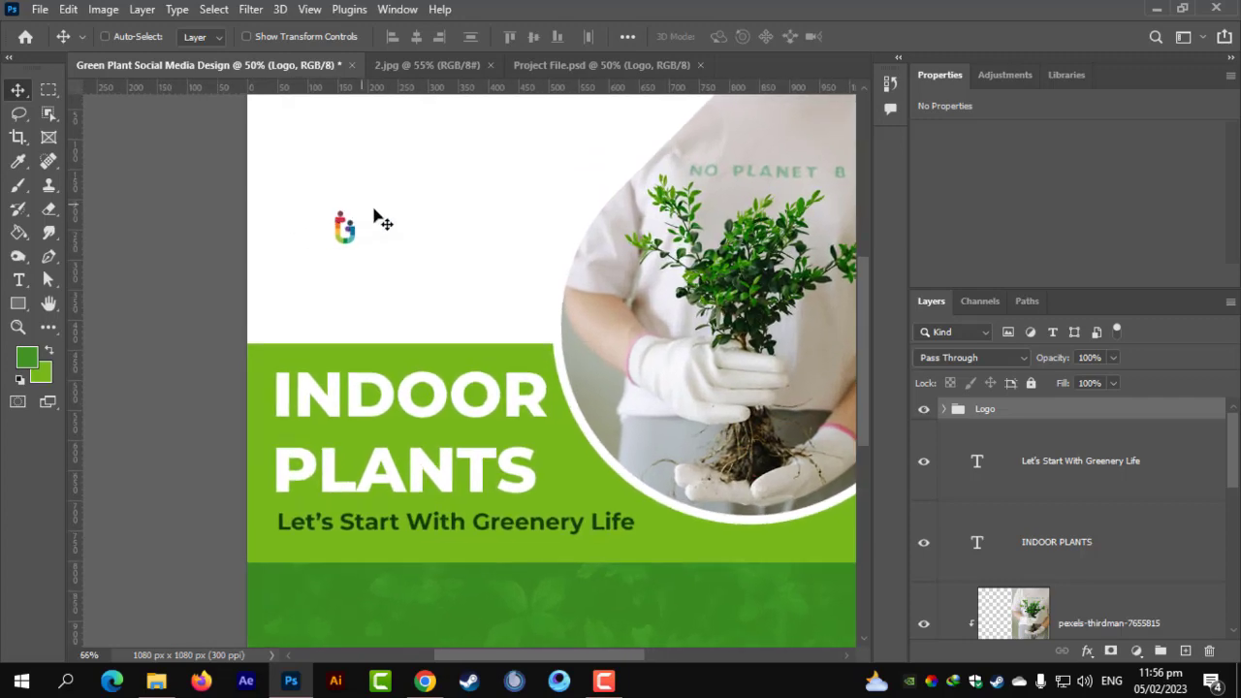
key(ctrl+t)
click(795, 334)
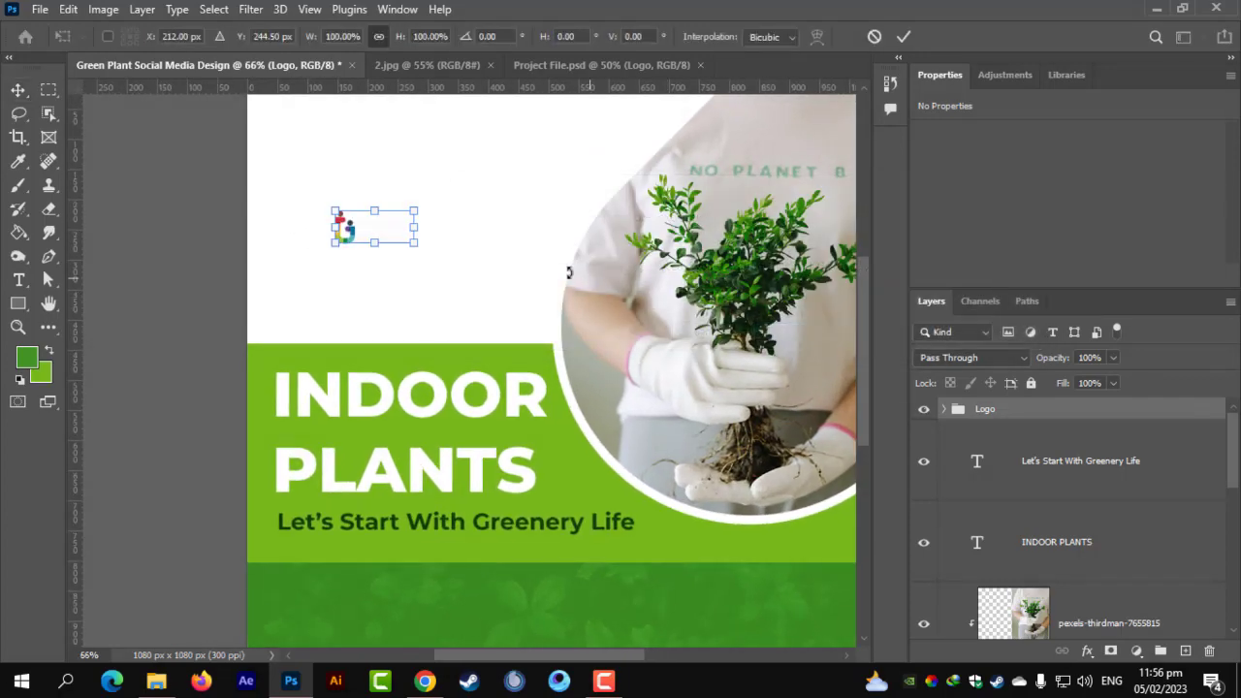
drag(414, 230, 476, 220)
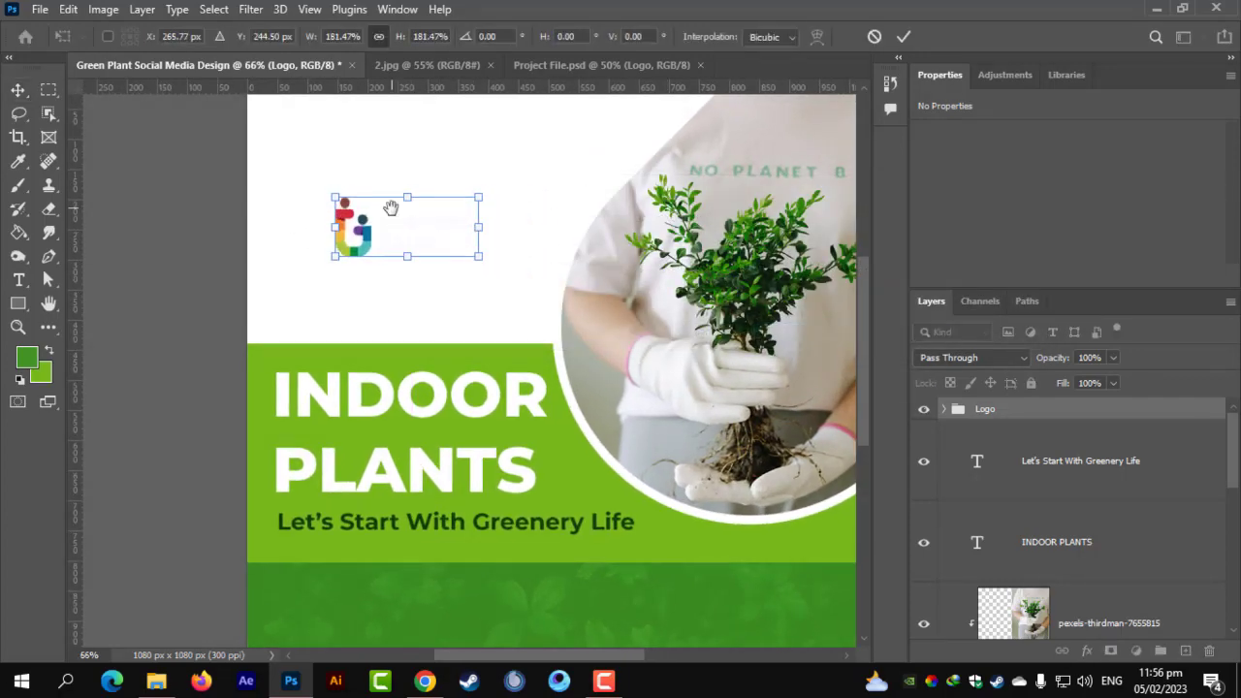
drag(391, 208, 388, 245)
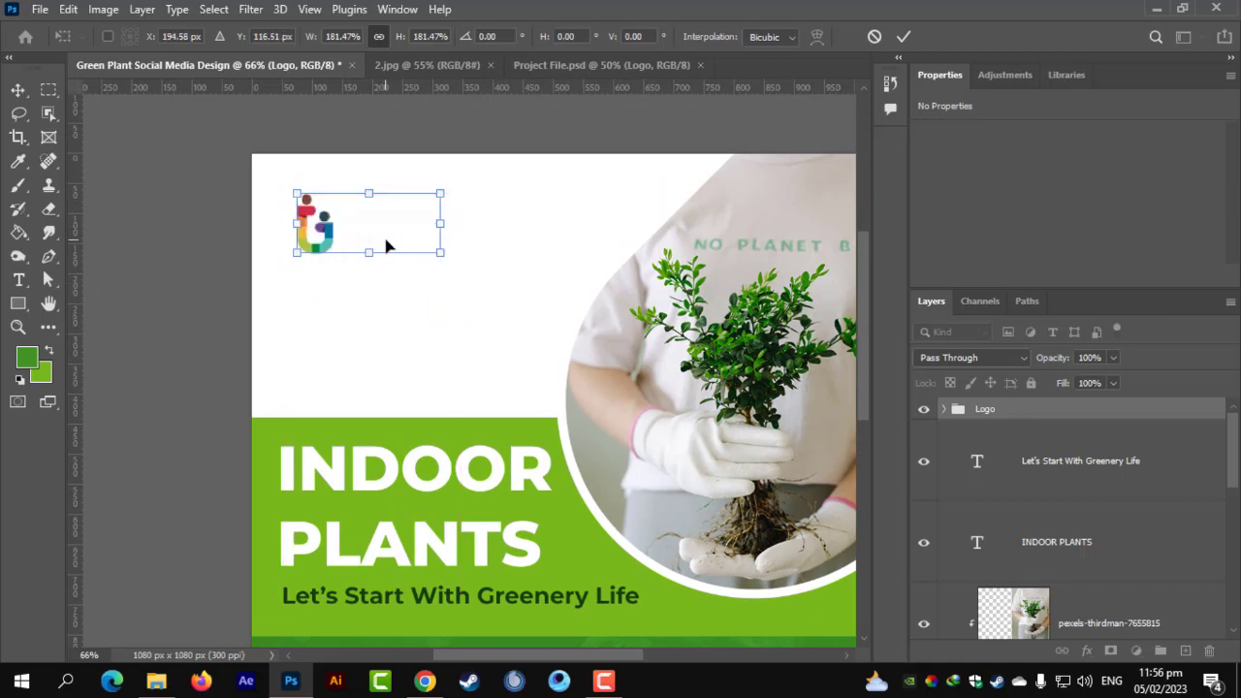
key(Return)
Expand the Logo group and select its GRAPHICS FAMILY text layer.
scroll(368, 277, up, 2)
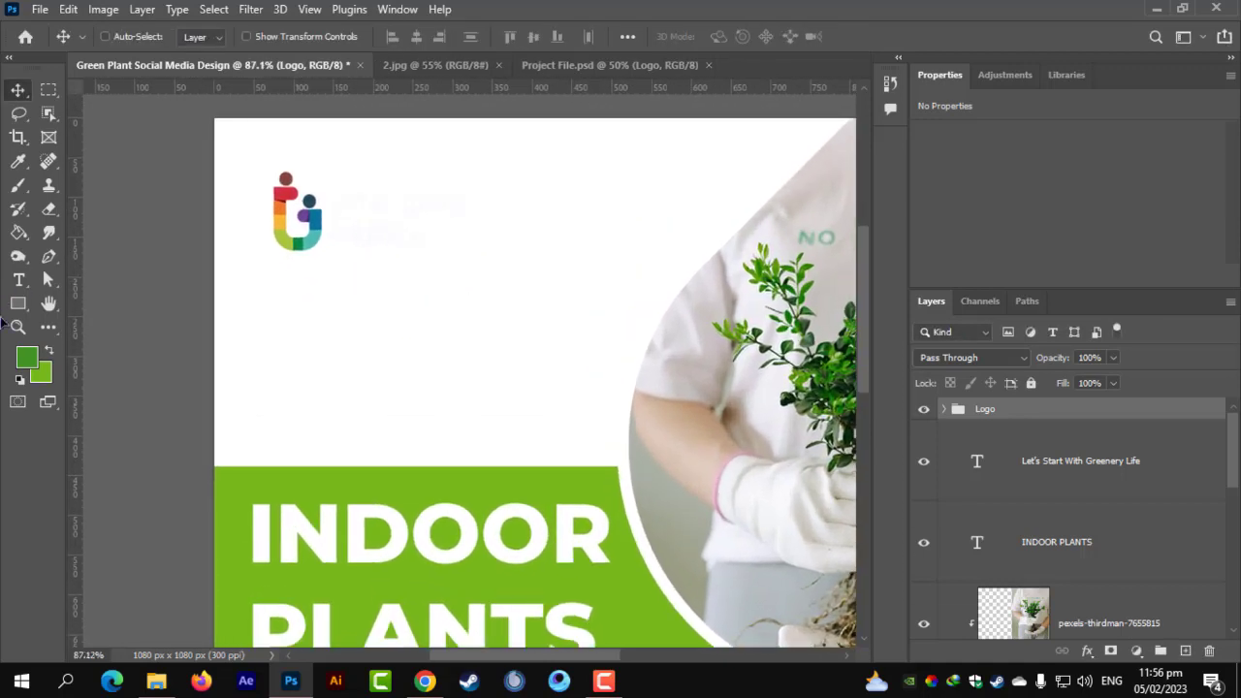
click(945, 409)
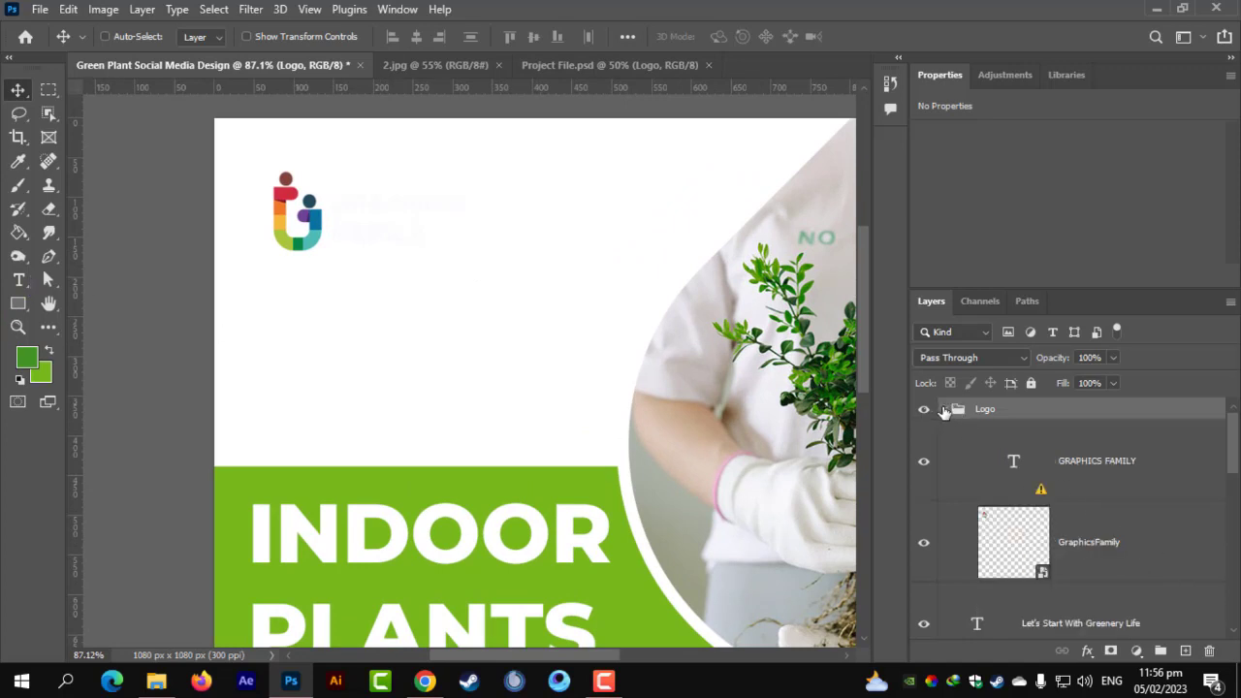
click(1088, 465)
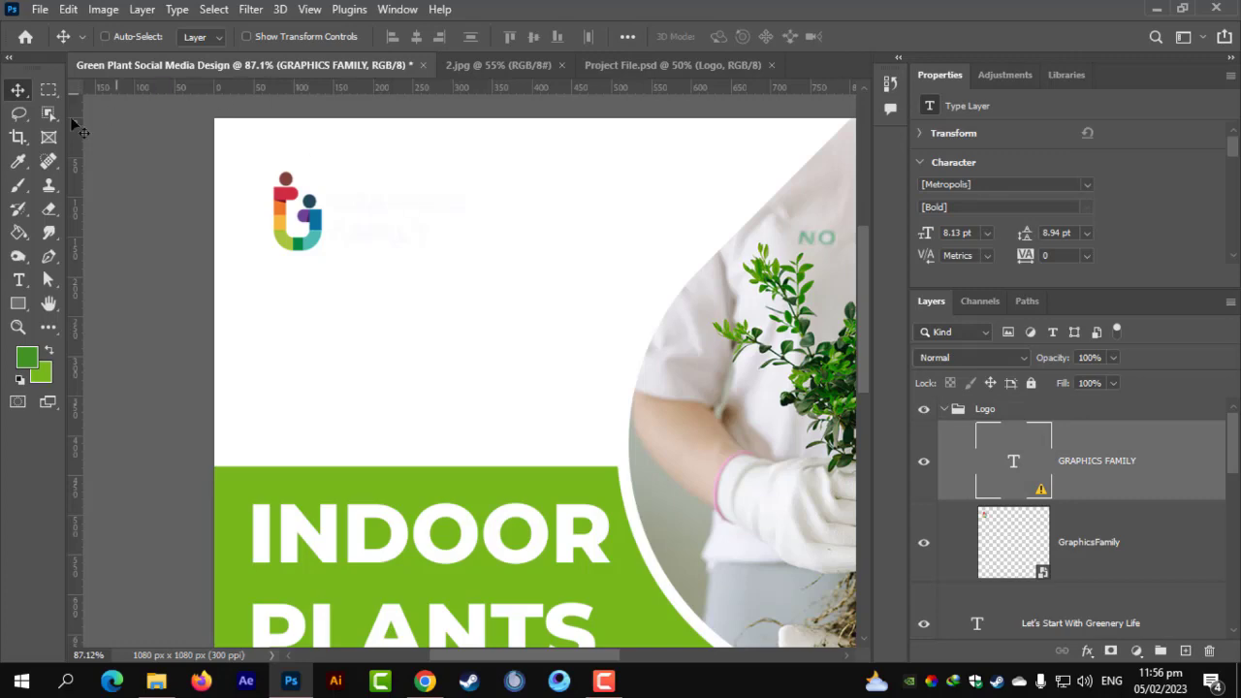
click(19, 280)
Replace the logo text's missing font with Montserrat and colour it black 000000.
click(405, 214)
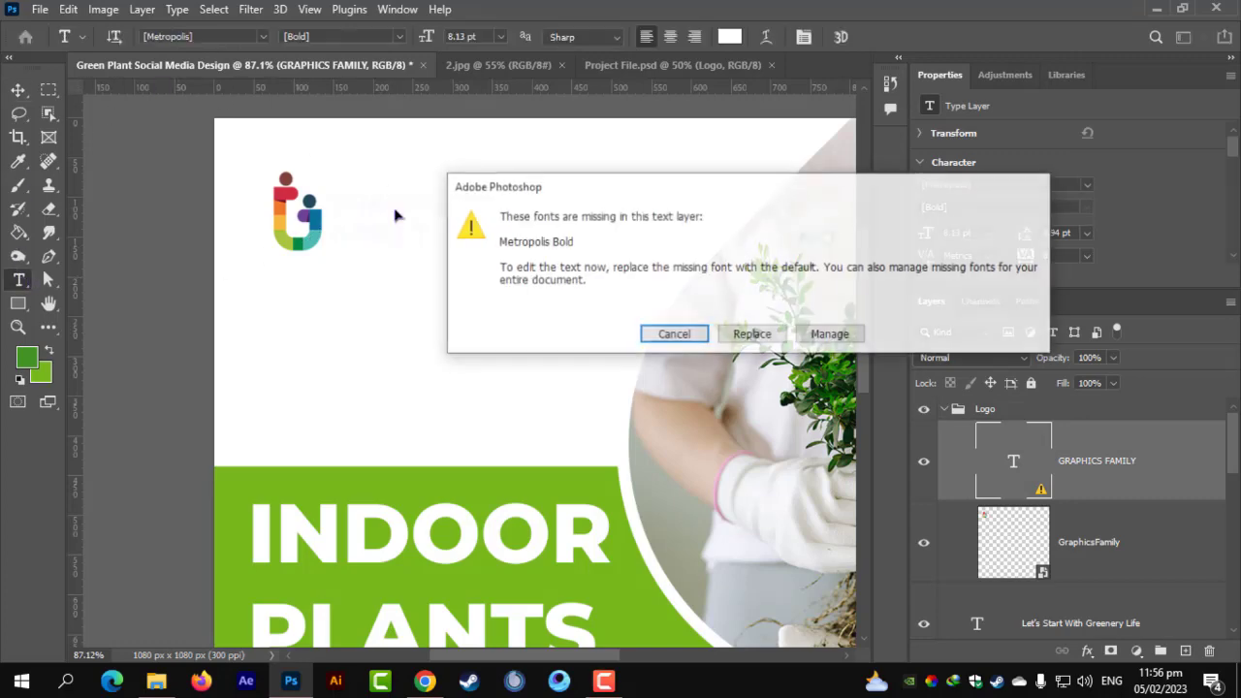
click(776, 340)
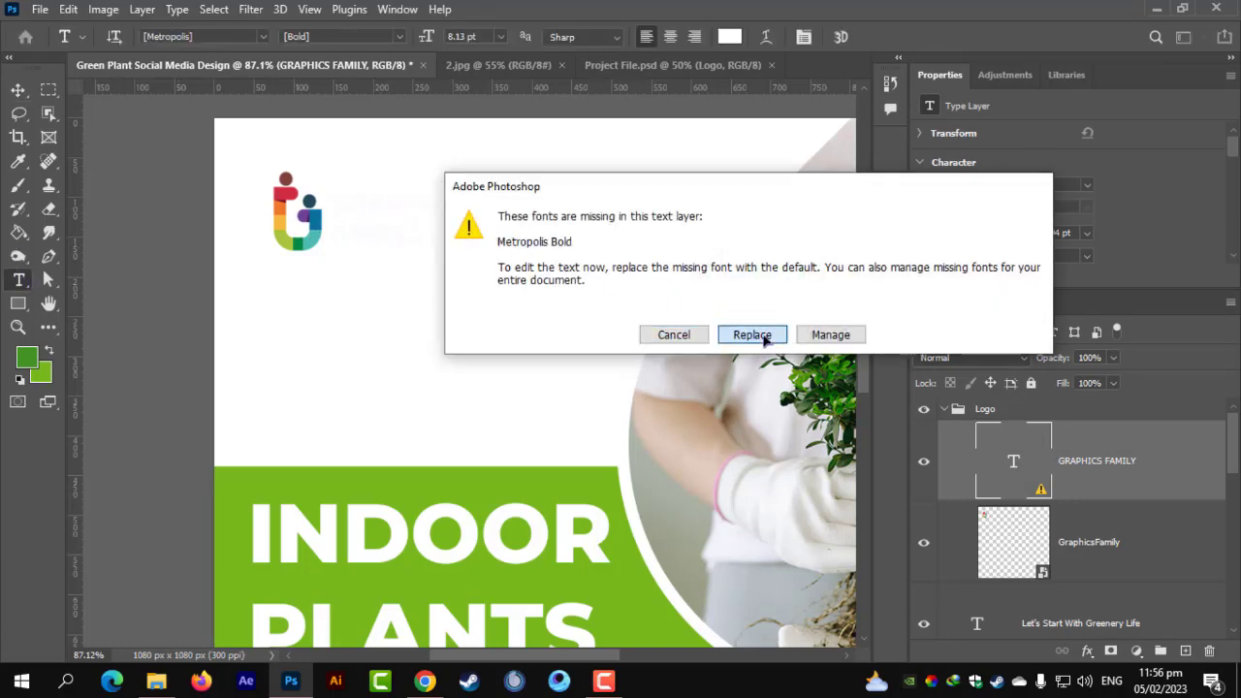
key(ctrl+a)
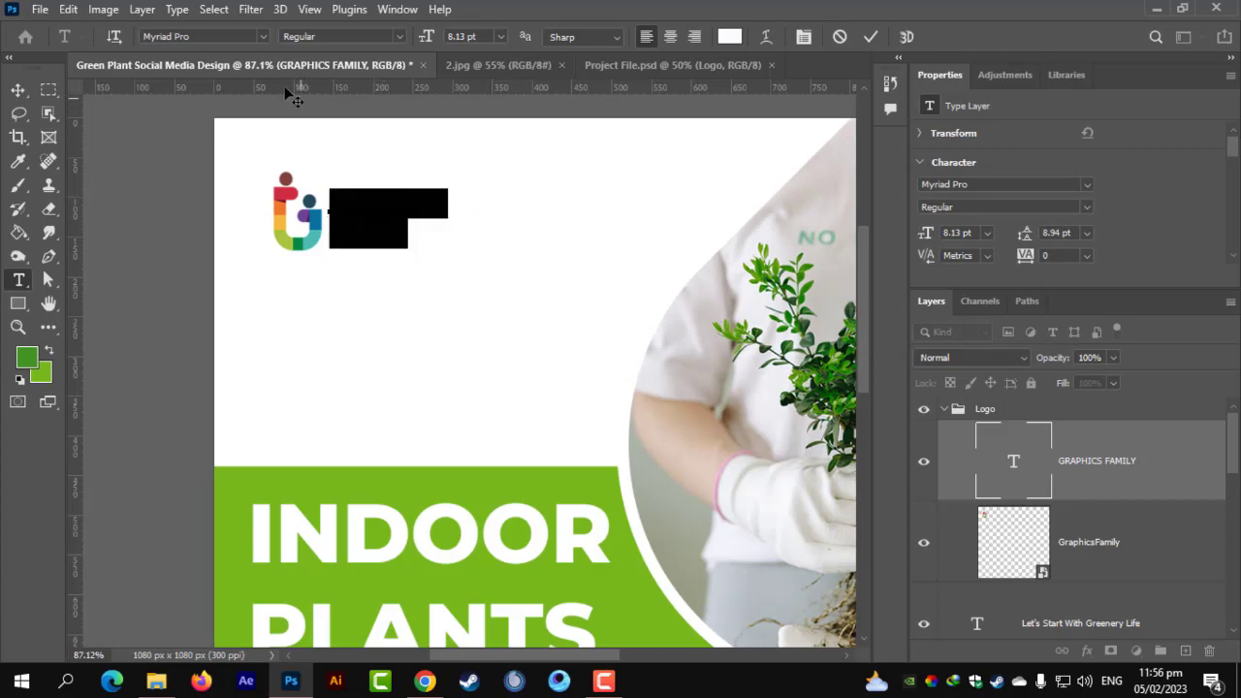
click(262, 36)
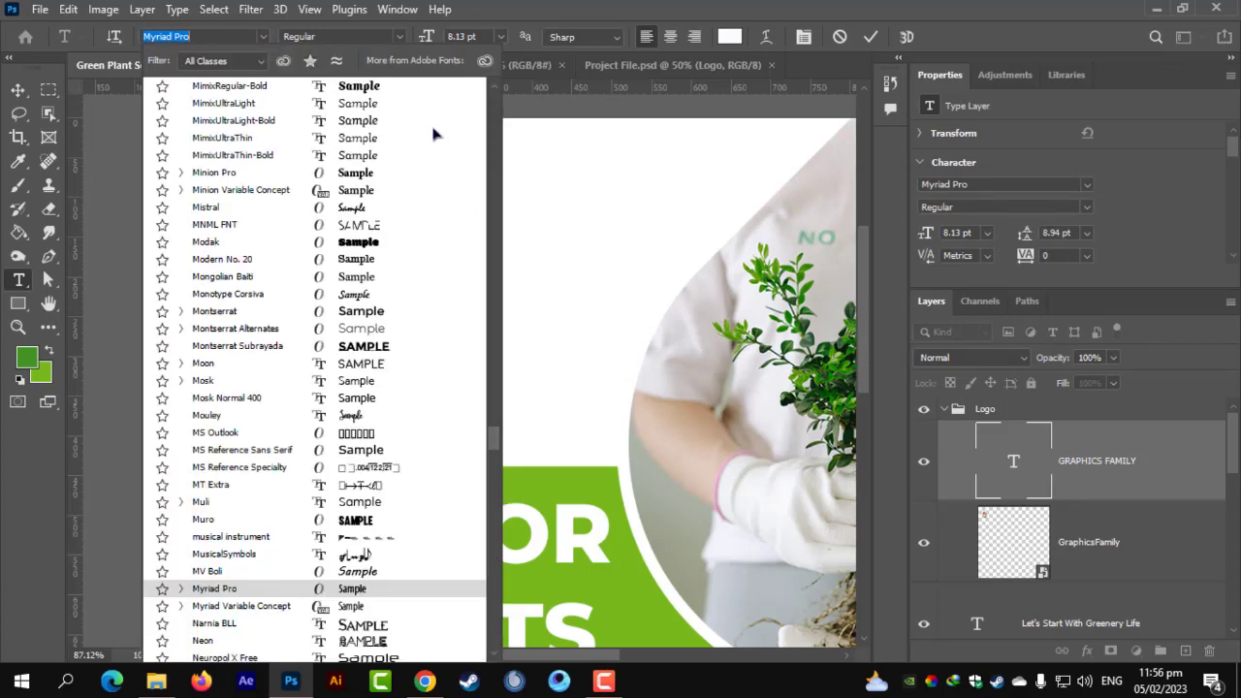
drag(495, 441, 493, 89)
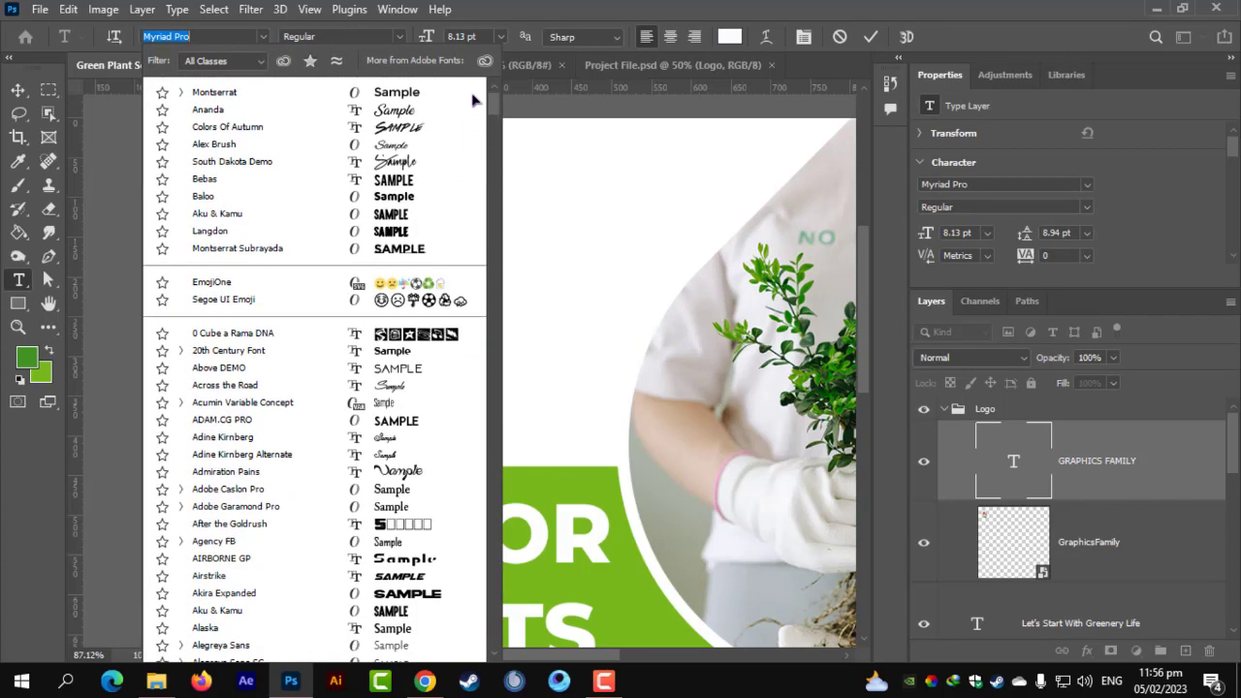
click(464, 92)
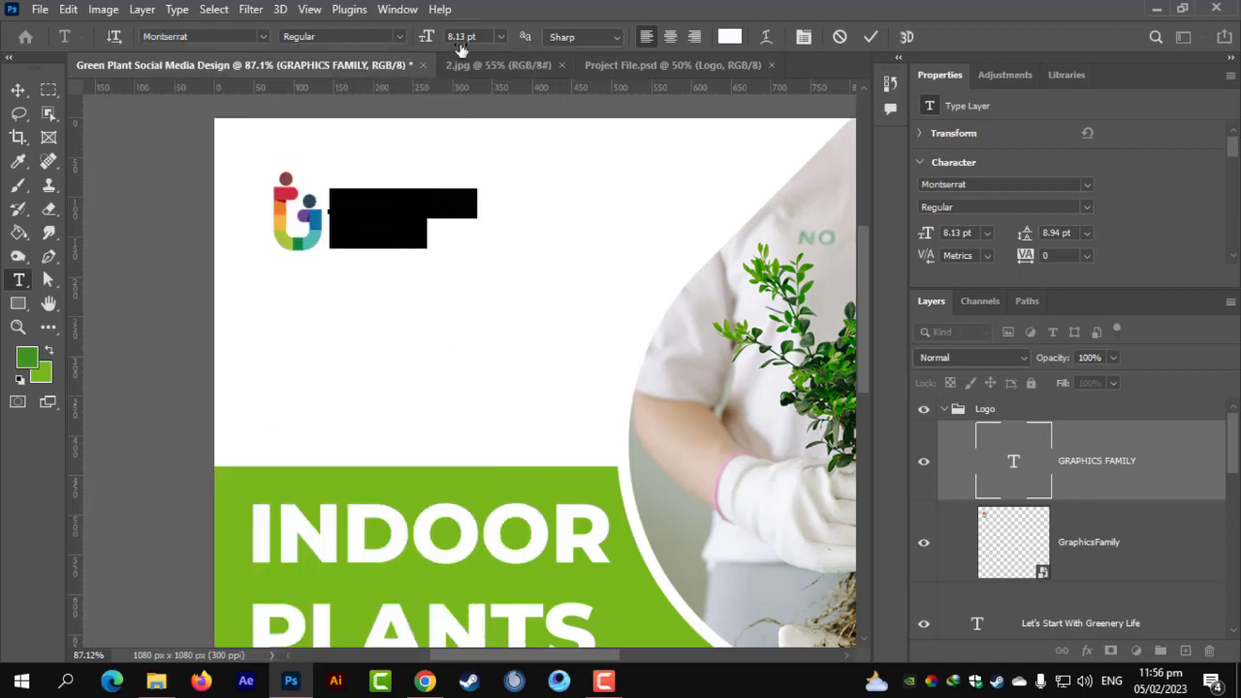
click(731, 37)
text(000000)
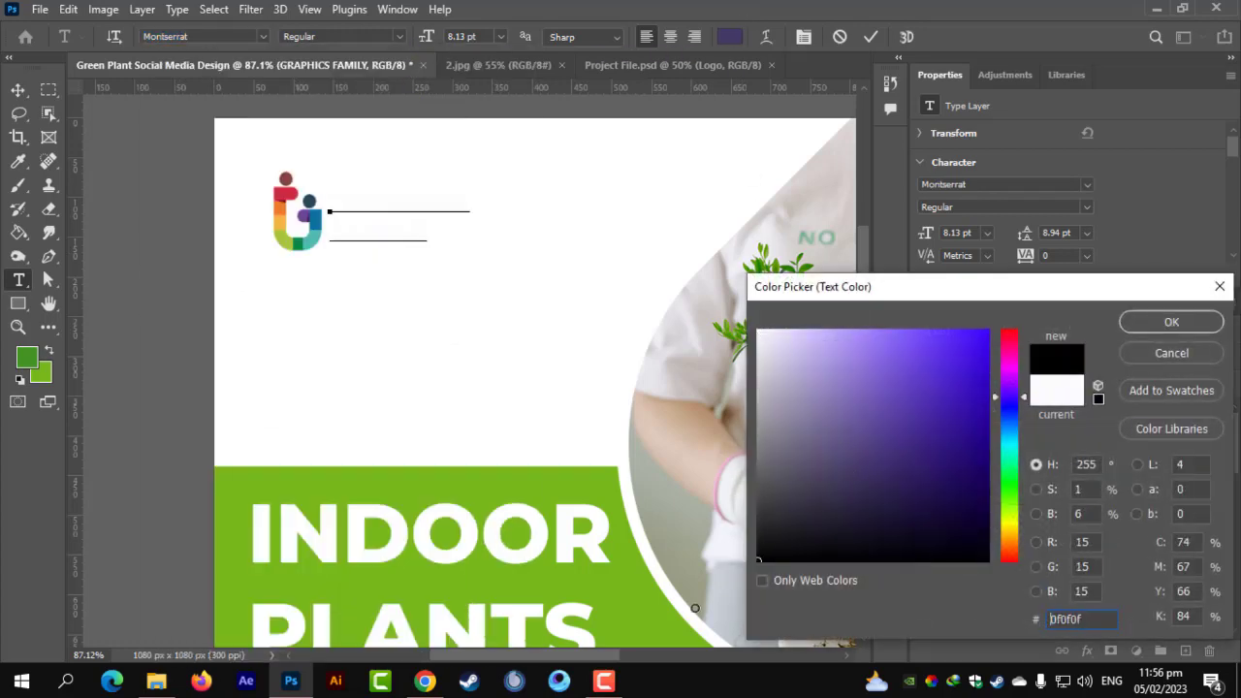
click(1173, 321)
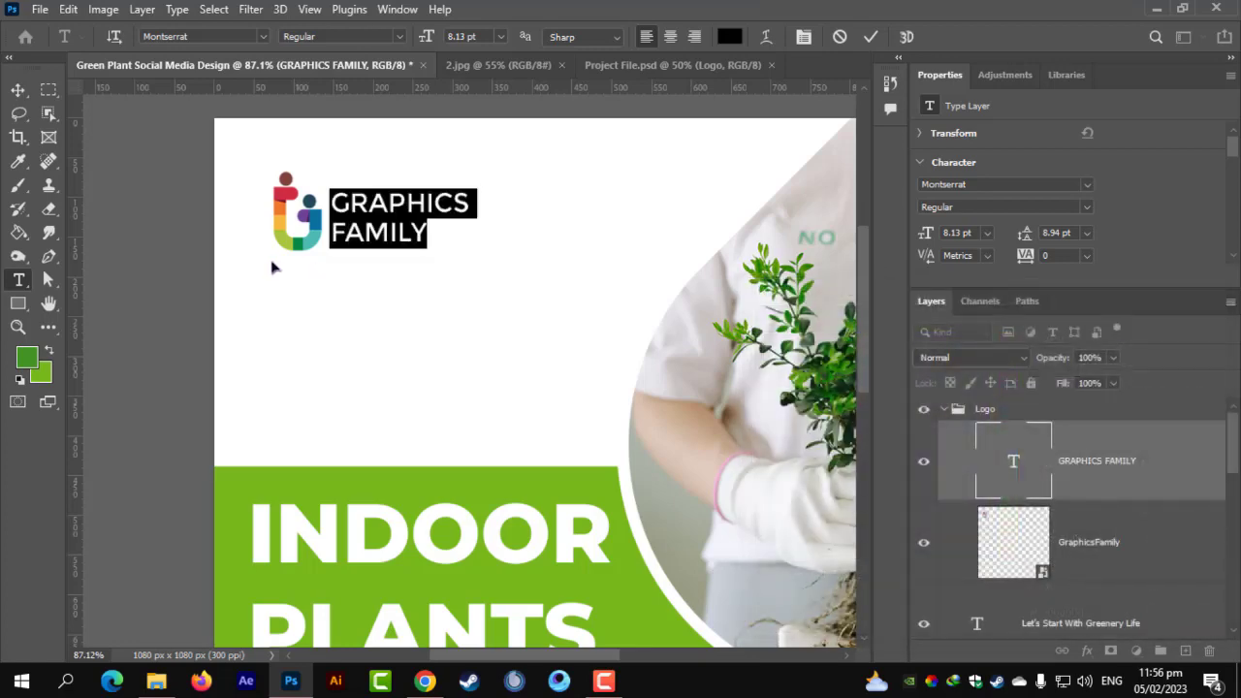
Make only the word GRAPHICS ExtraBold.
double_click(369, 189)
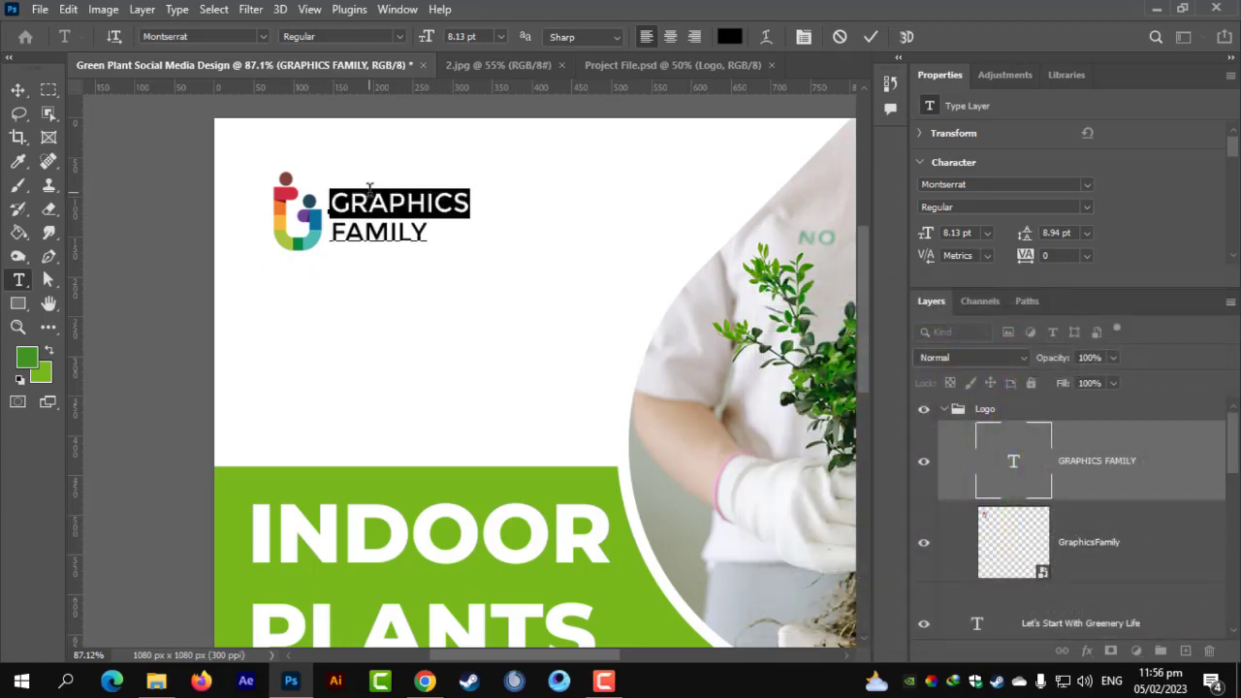
click(397, 36)
click(368, 271)
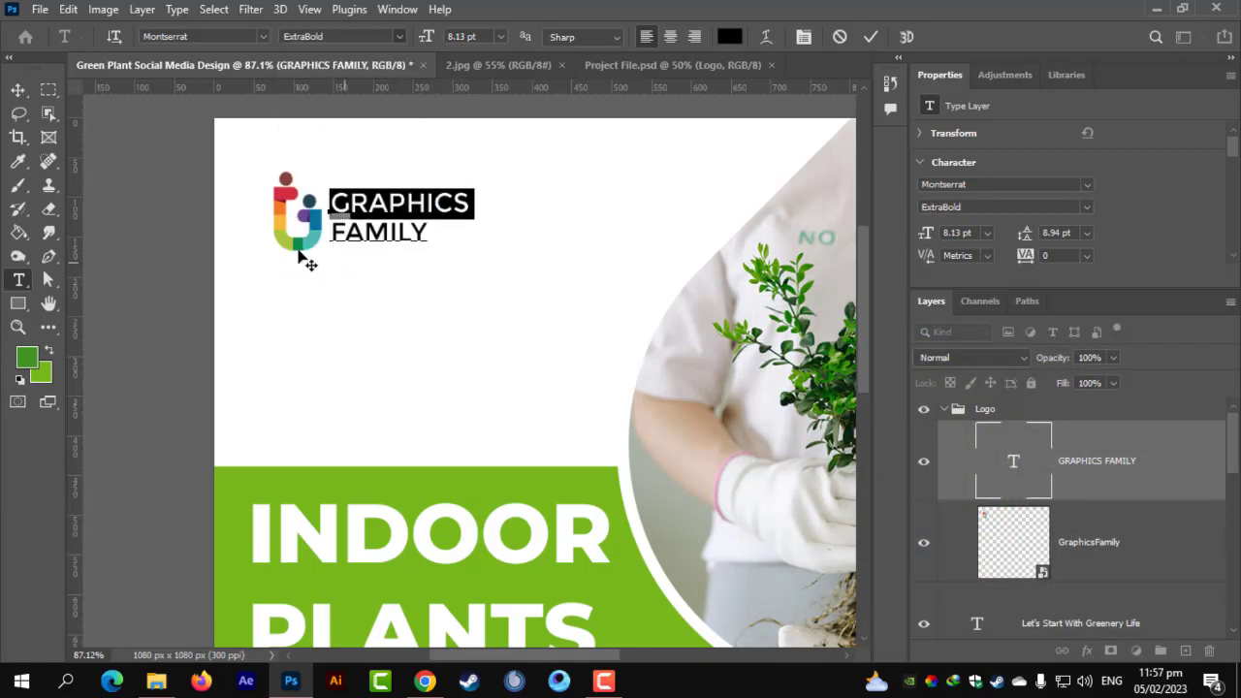
click(16, 89)
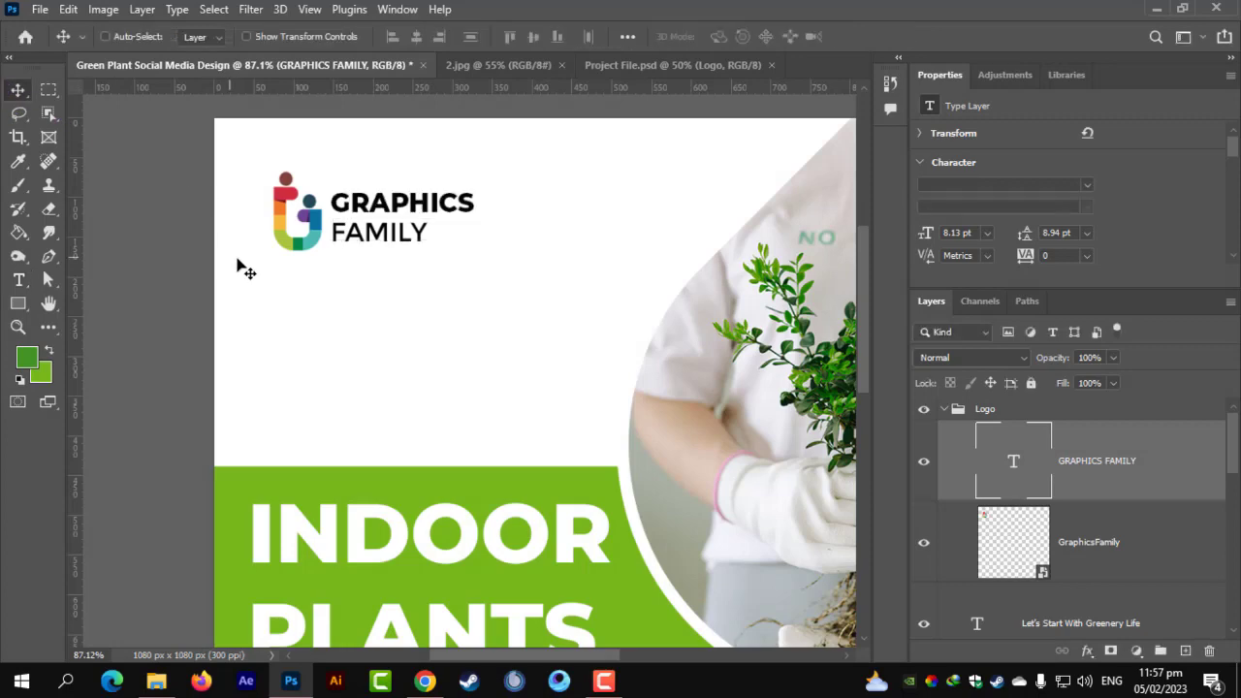
Draw a Lorem ipsum paragraph text box below the logo.
scroll(275, 284, down, 2)
scroll(275, 282, down, 2)
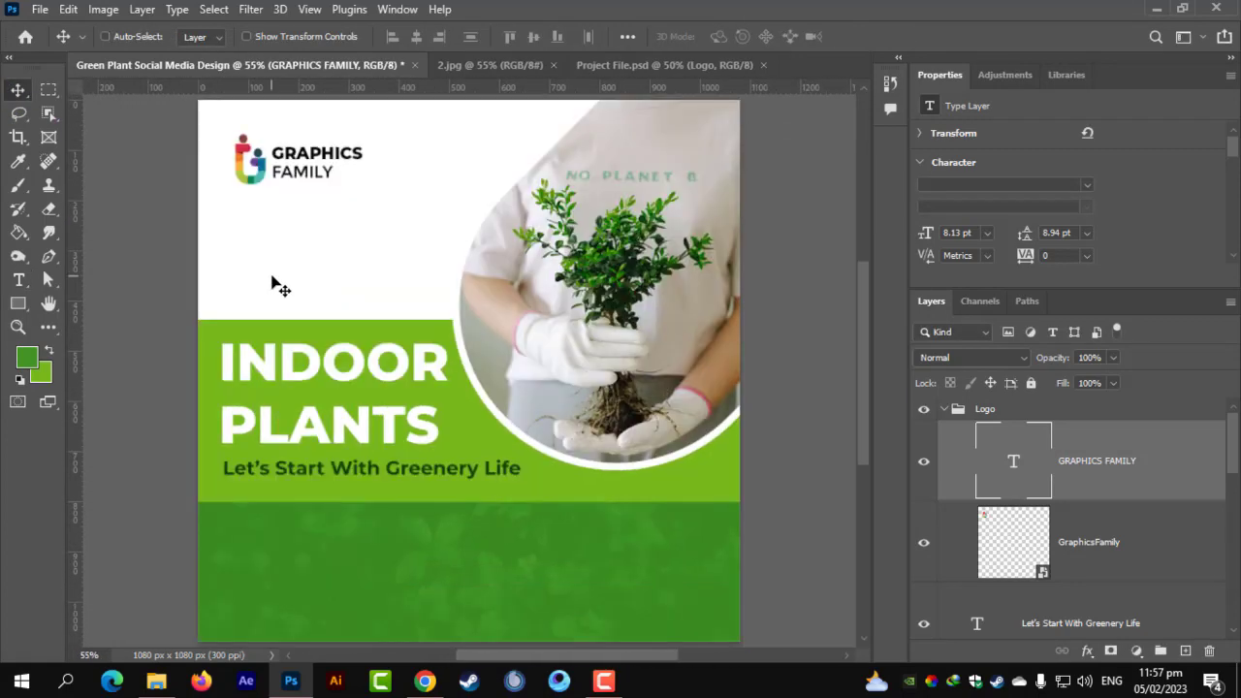
scroll(240, 257, up, 2)
scroll(240, 257, up, 1)
click(18, 279)
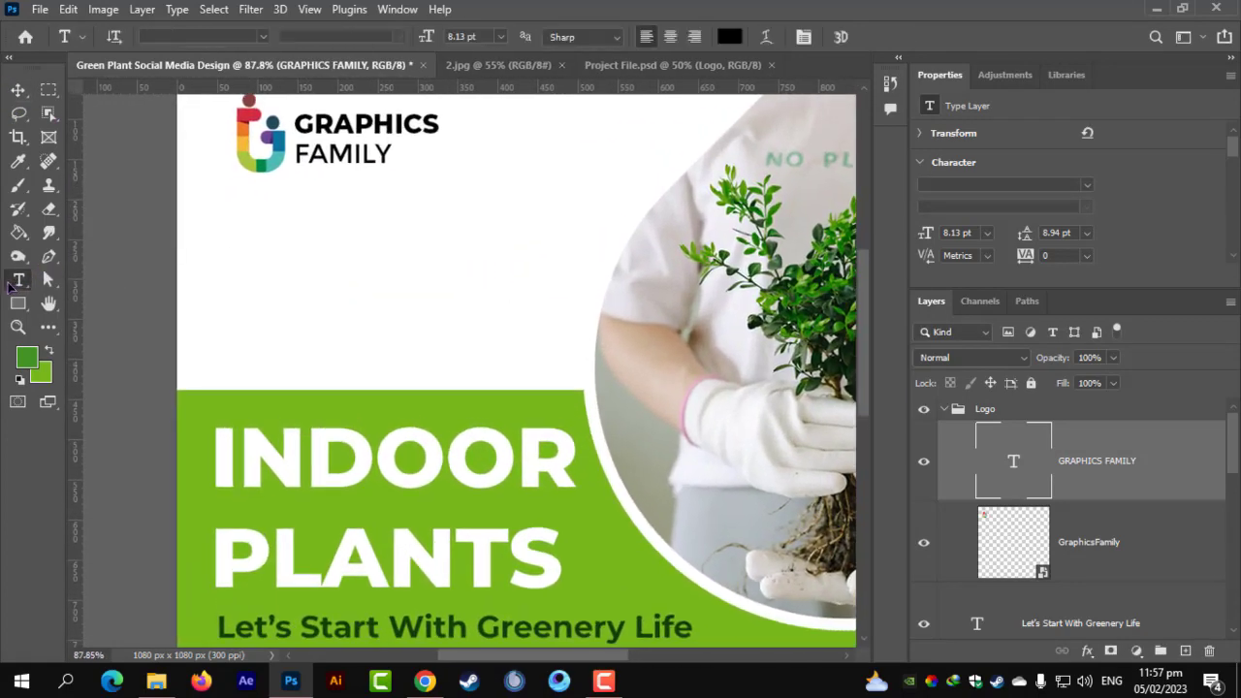
right_click(17, 279)
click(97, 278)
drag(237, 219, 588, 290)
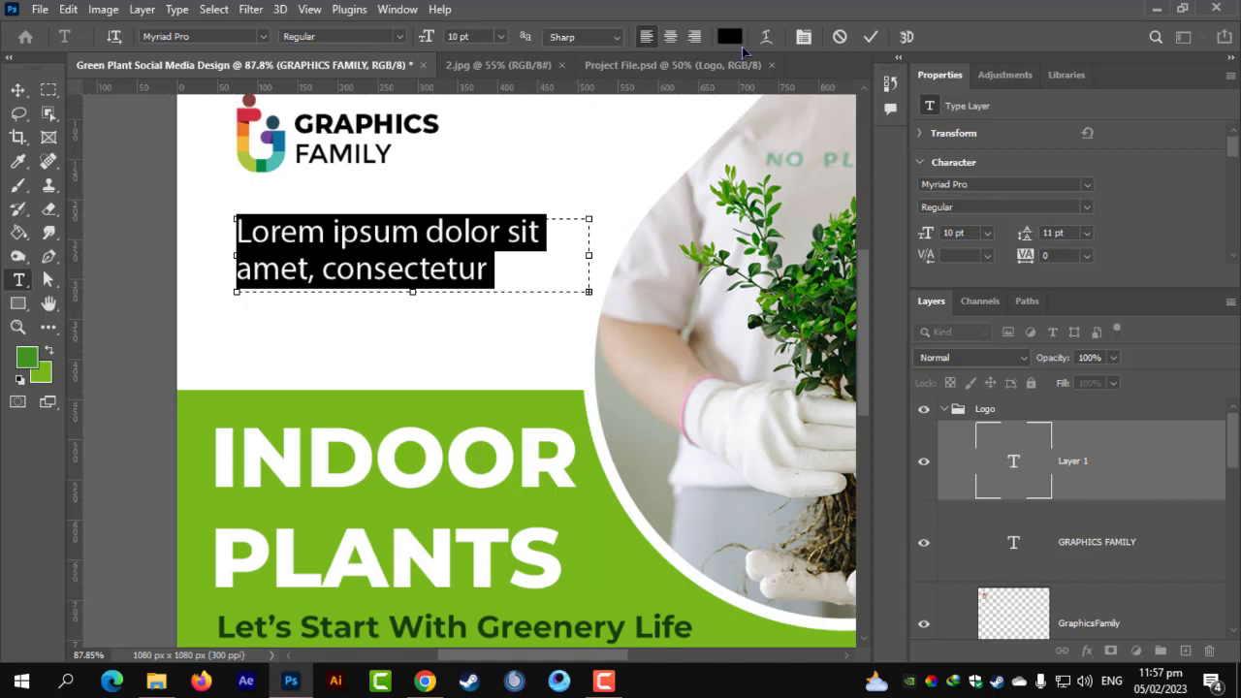
Set the paragraph to 4 pt size with 6 pt leading and trim it to two lines.
click(803, 37)
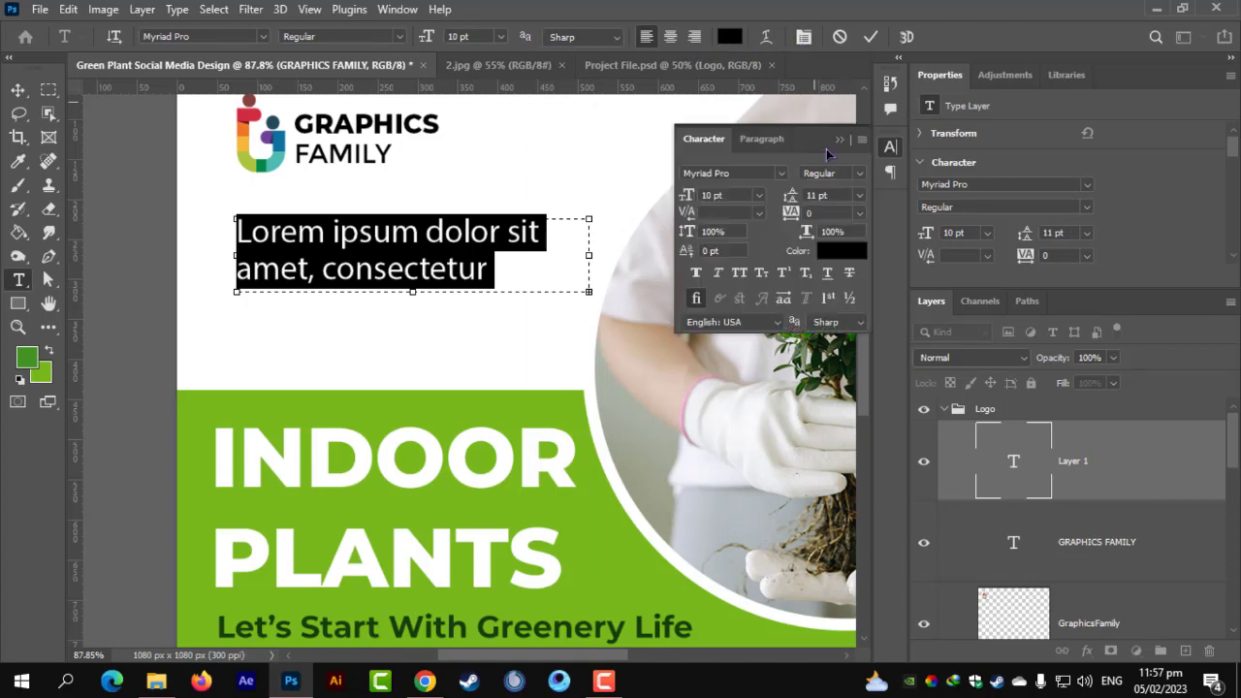
drag(685, 199, 682, 201)
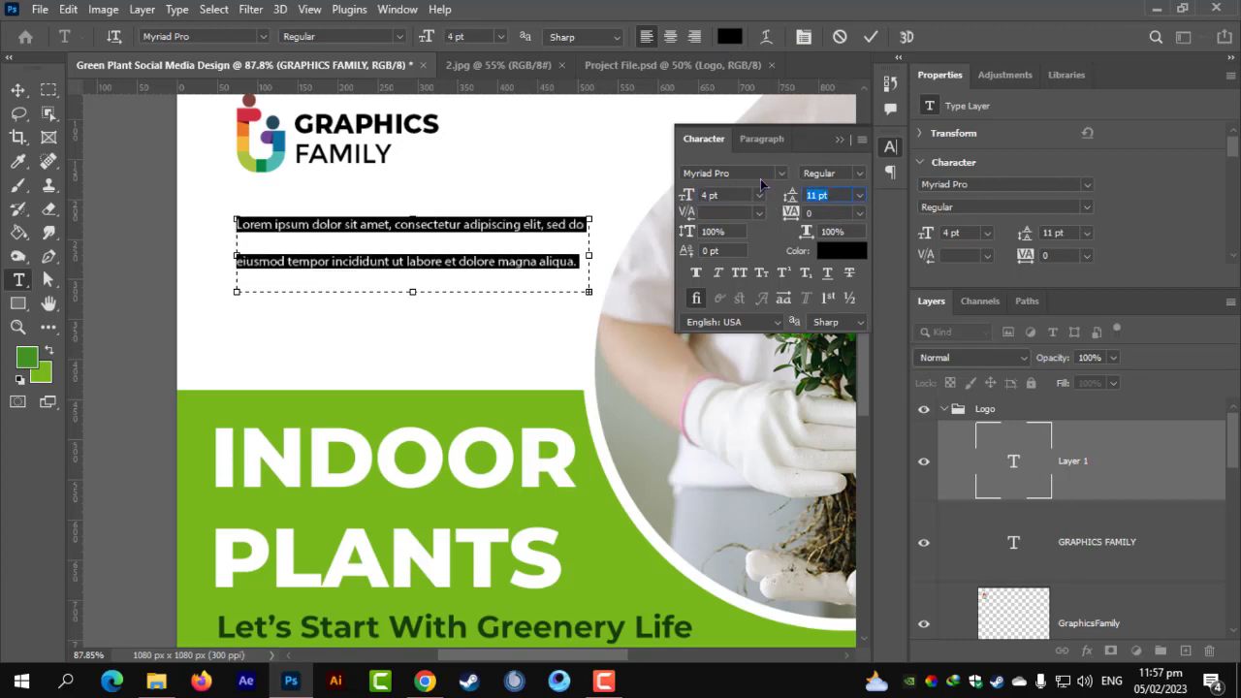
text(8)
key(Return)
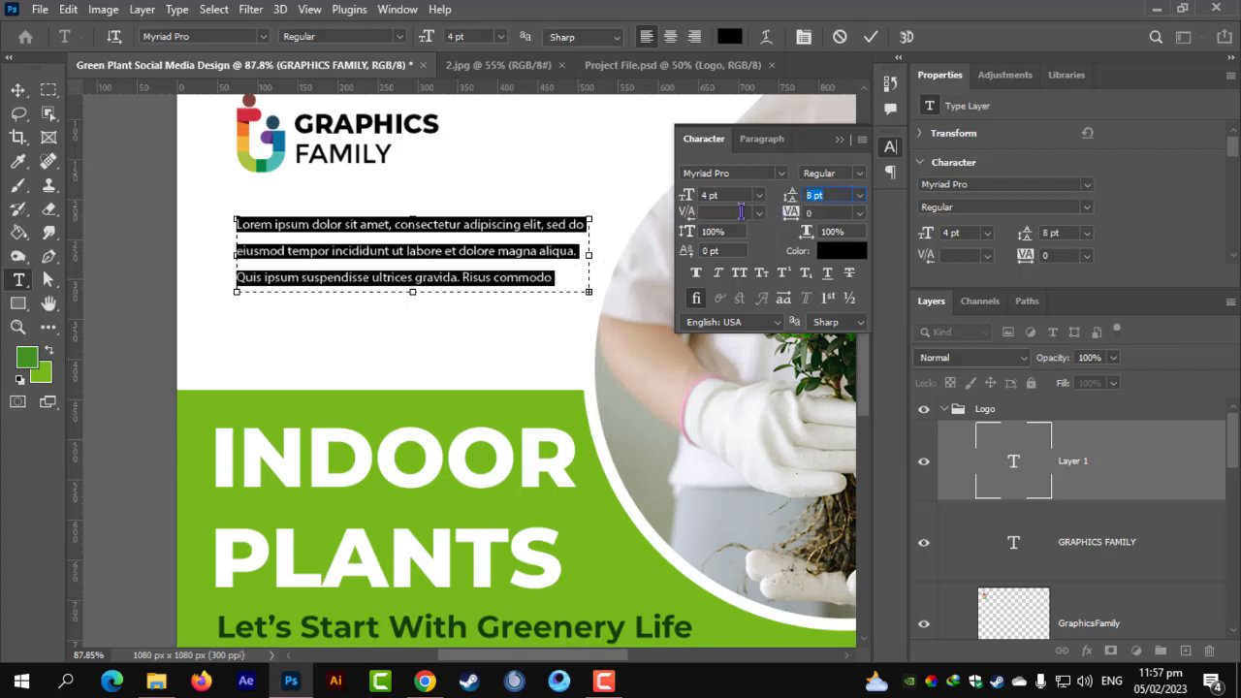
text(6)
key(Return)
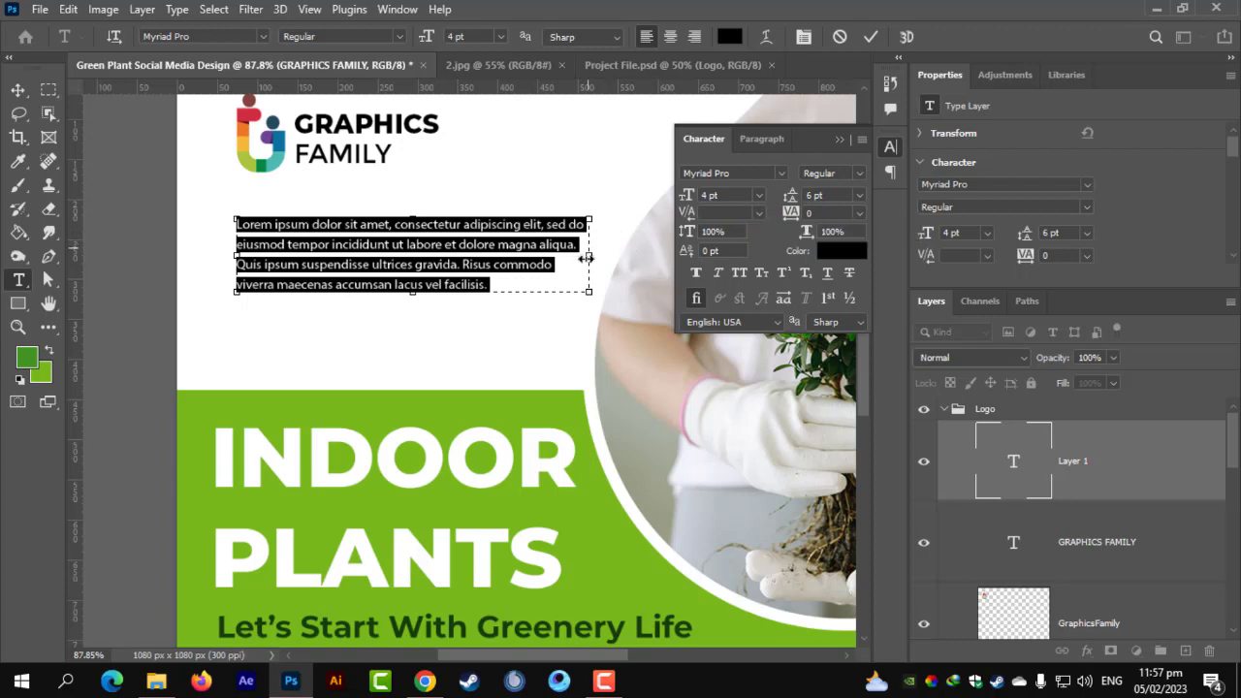
drag(408, 294, 401, 254)
click(21, 91)
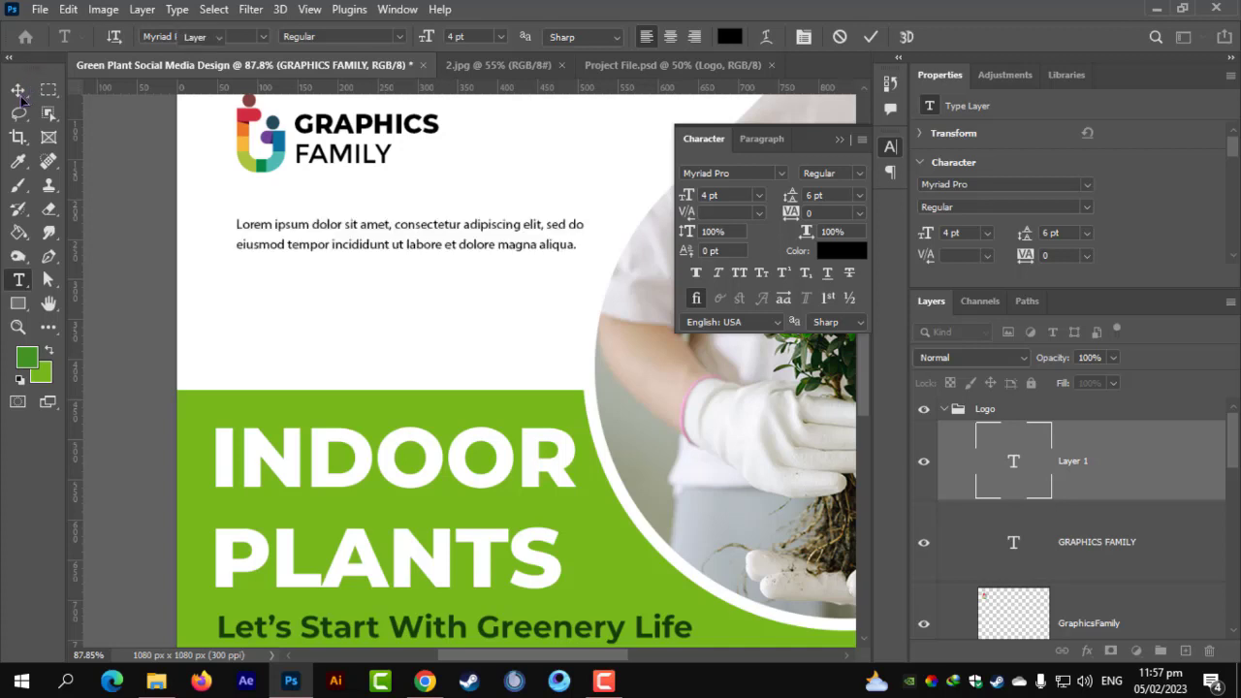
Scale the paragraph to about 93% and tuck it just under the logo.
mouse_move(388, 228)
mouse_down()
mouse_move(389, 185)
mouse_move(385, 203)
mouse_up()
key(ctrl+t)
scroll(553, 223, down, 2)
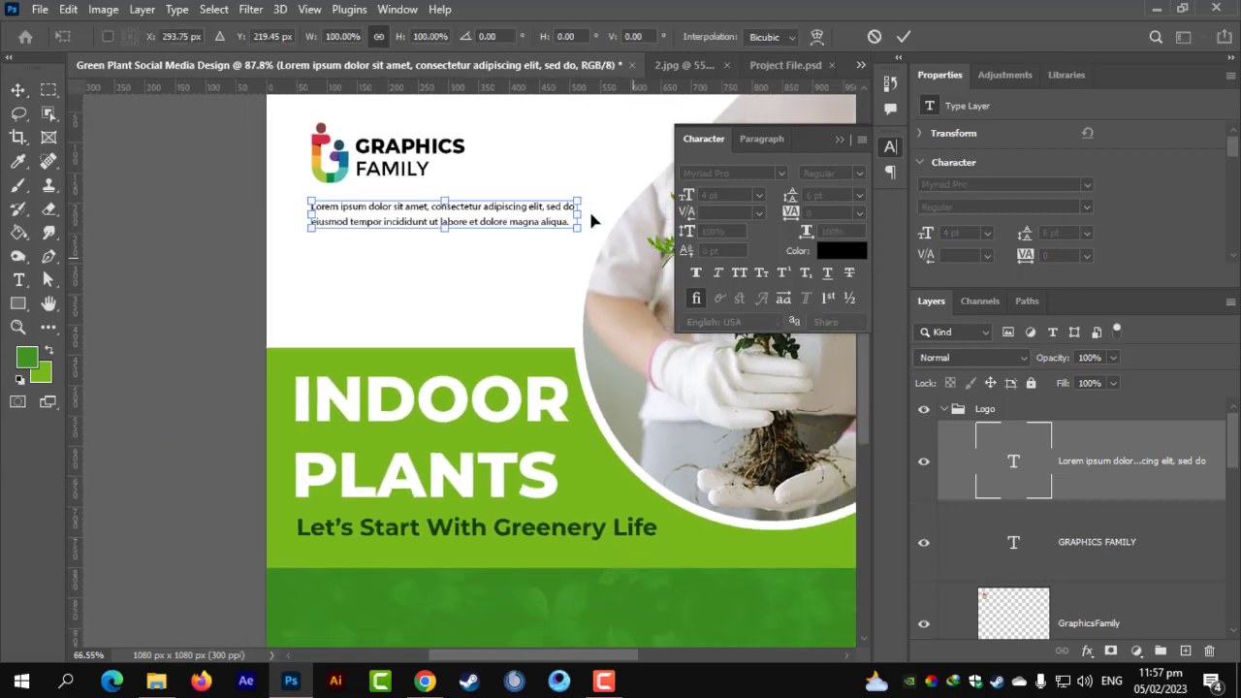
mouse_move(580, 214)
mouse_down()
mouse_move(524, 217)
mouse_move(557, 220)
mouse_up()
scroll(371, 208, up, 3)
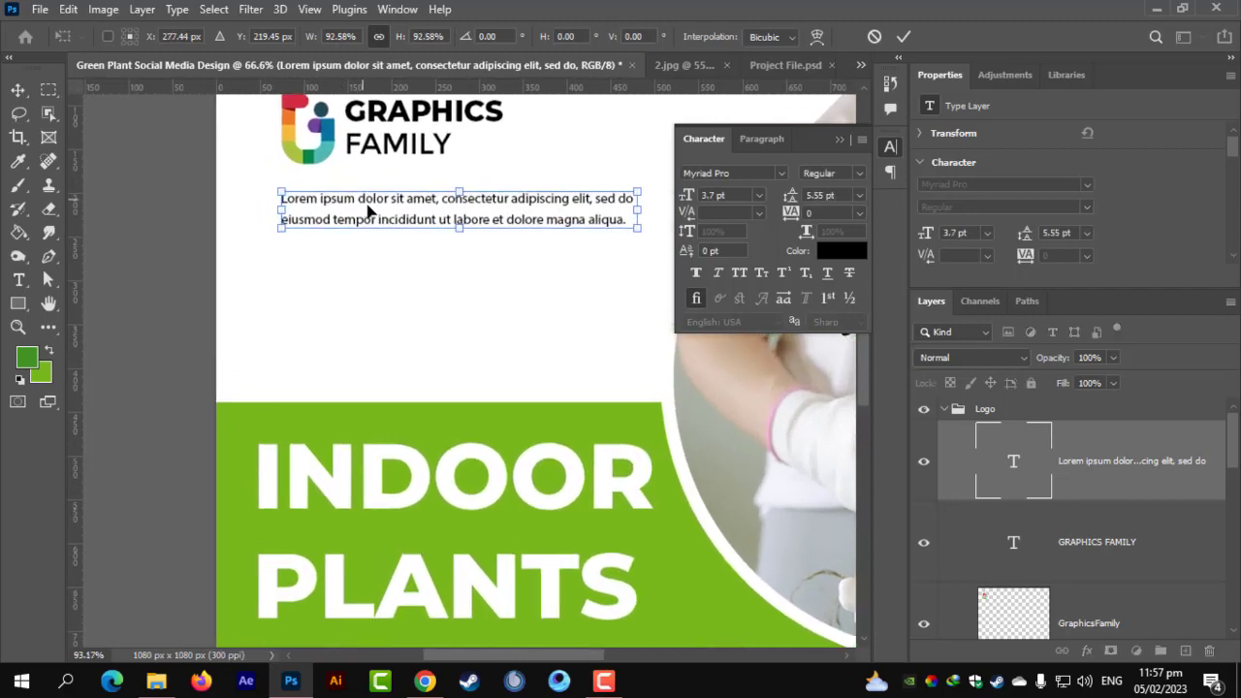
drag(369, 205, 349, 188)
key(Return)
scroll(349, 194, down, 3)
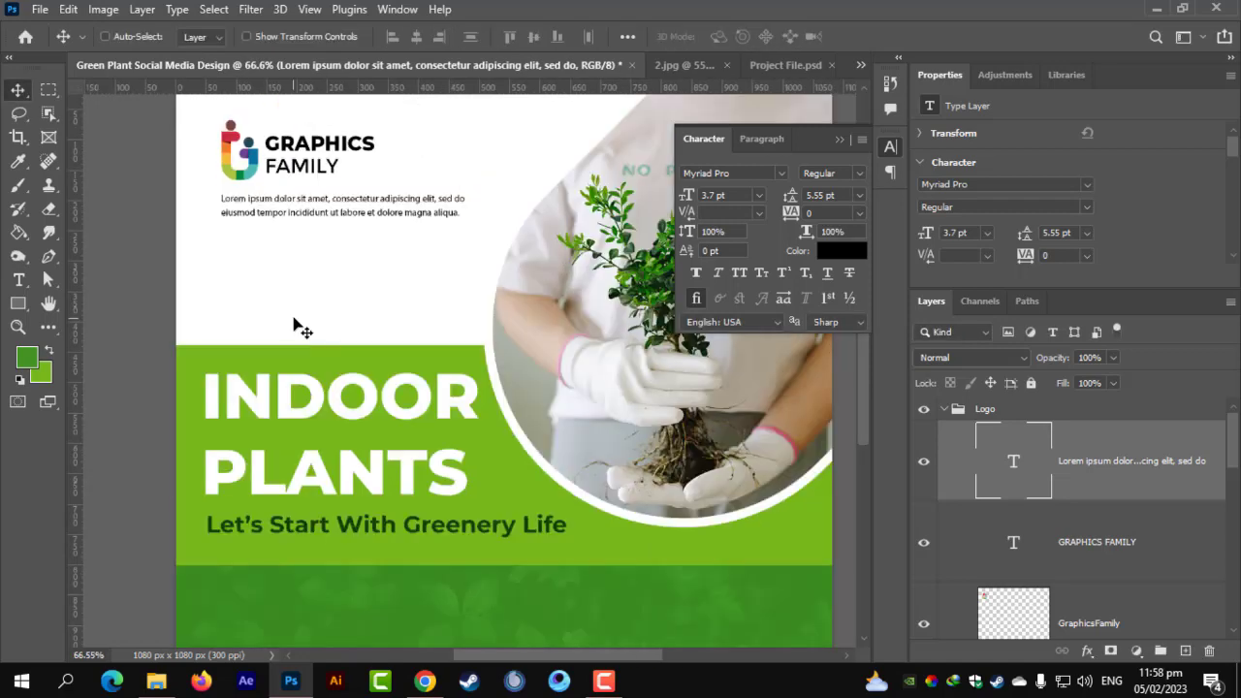
scroll(294, 313, down, 2)
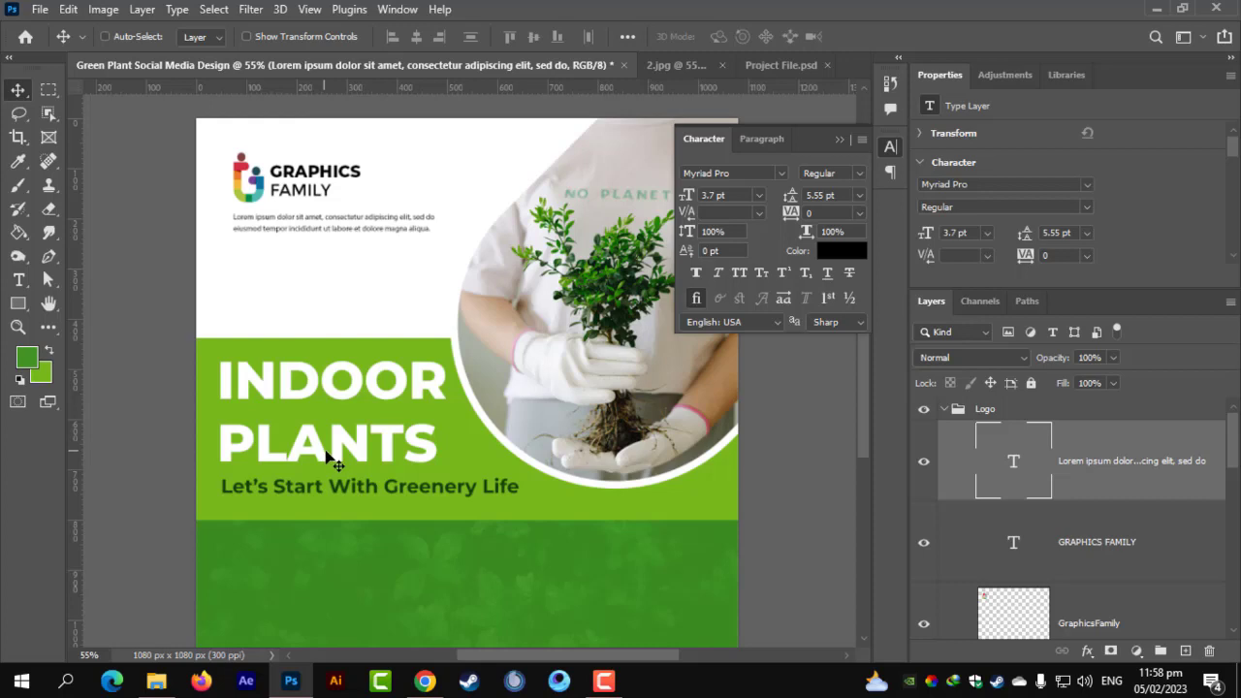
scroll(330, 464, down, 2)
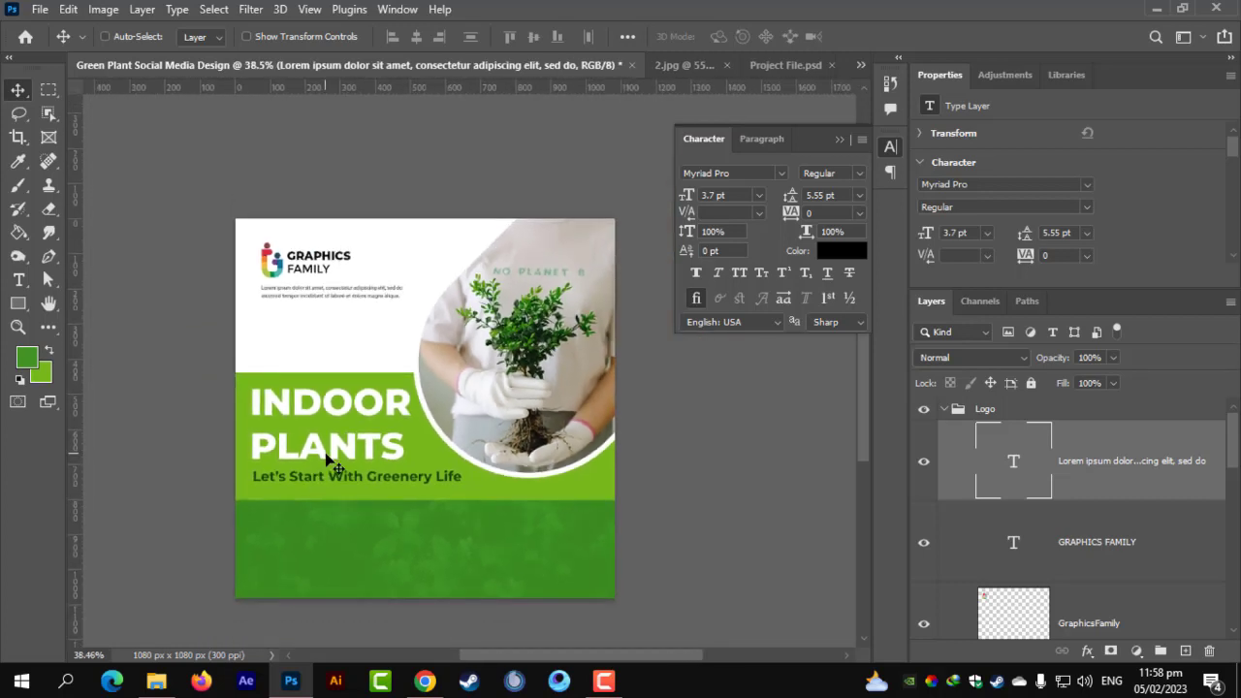
scroll(338, 361, up, 2)
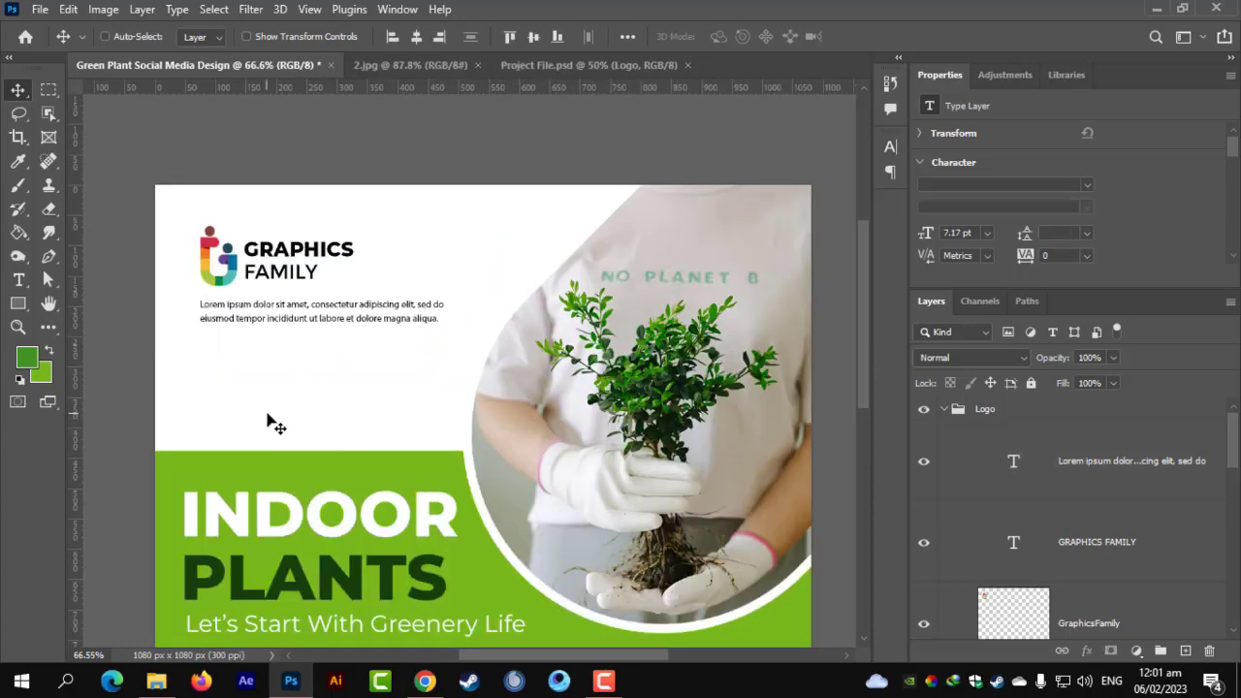
Type the owner's name below the logo paragraph and set it in Montserrat ExtraBold.
scroll(216, 382, up, 3)
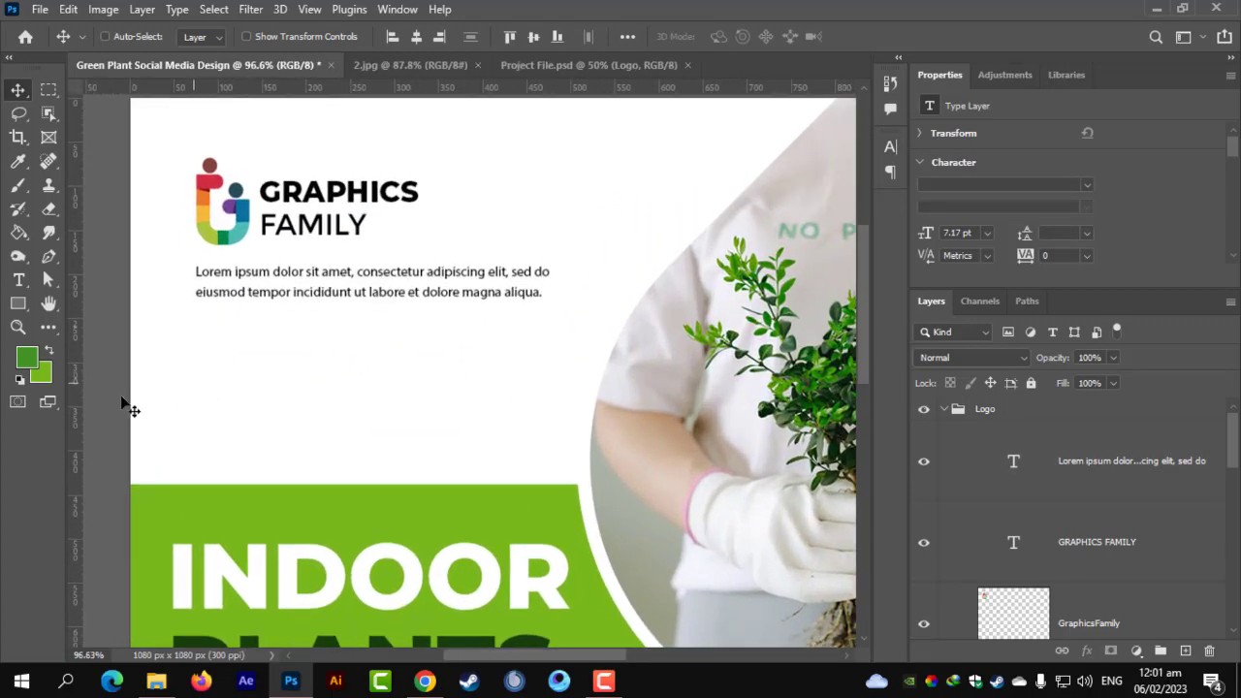
click(20, 283)
click(241, 412)
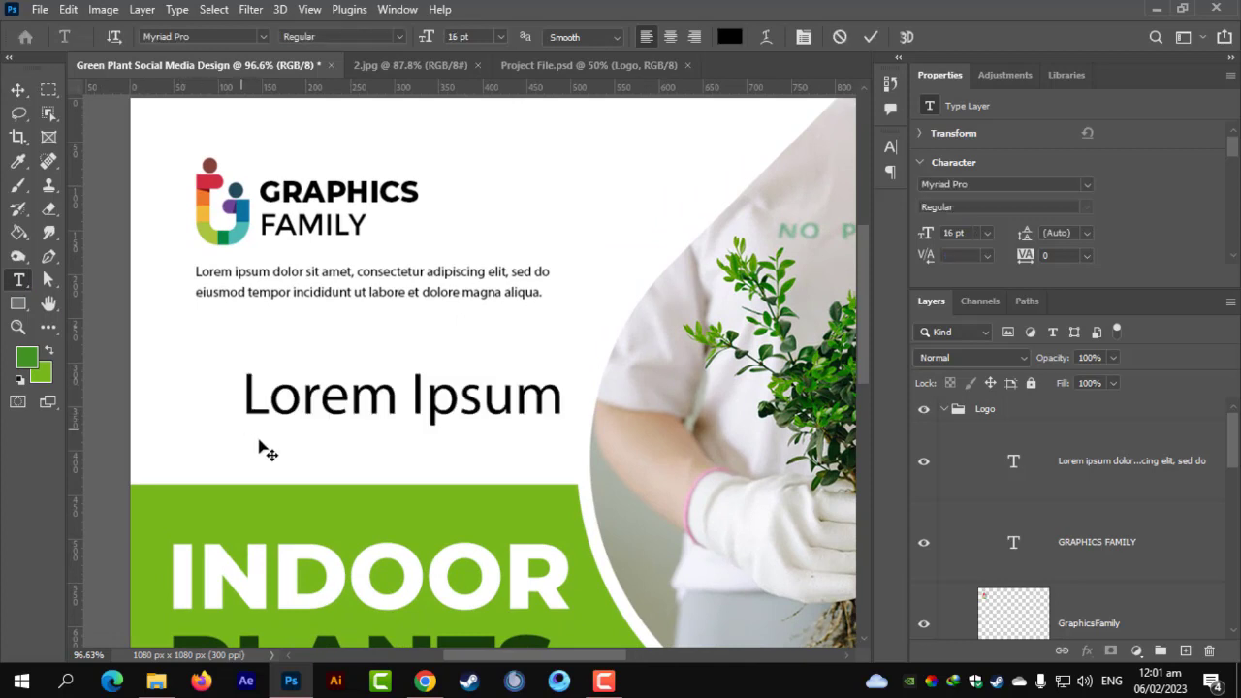
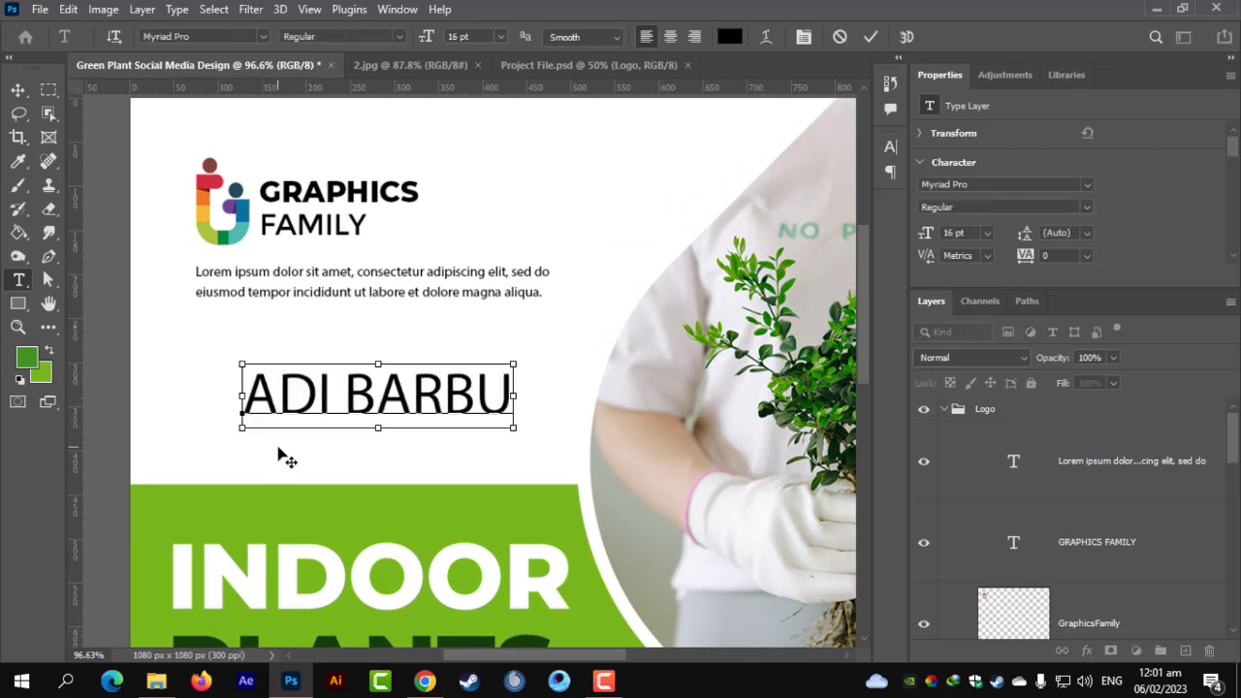
key(ctrl+a)
click(263, 37)
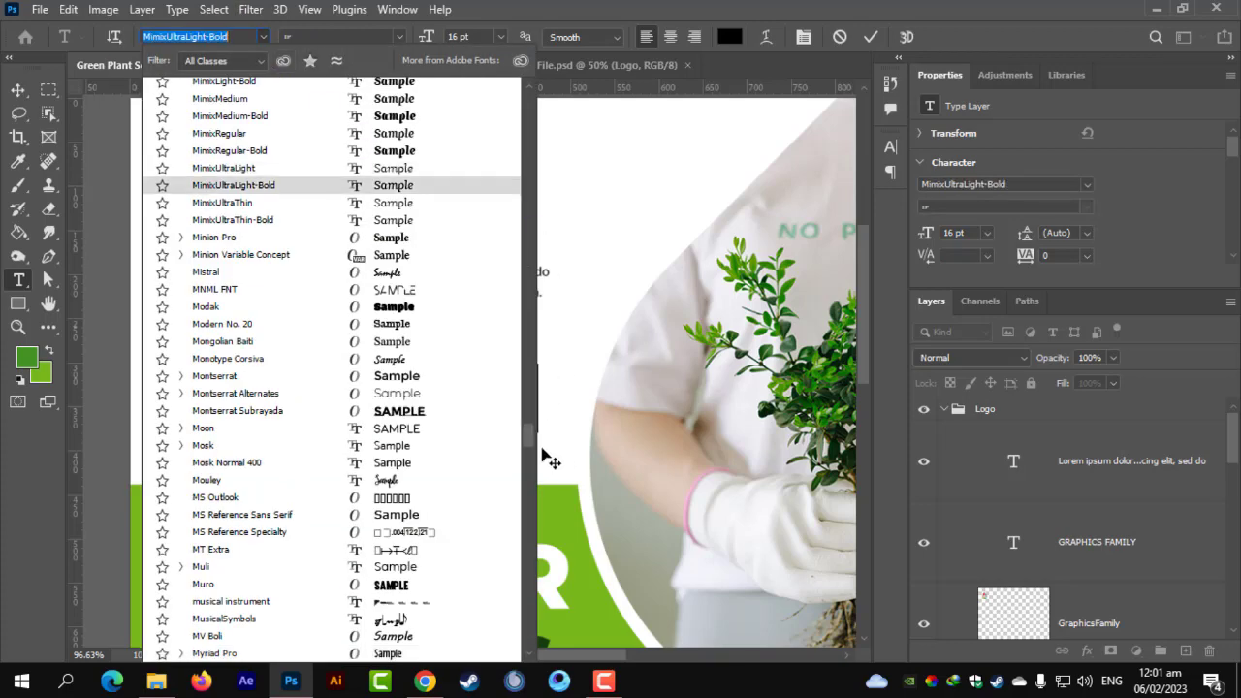
drag(533, 451, 507, 103)
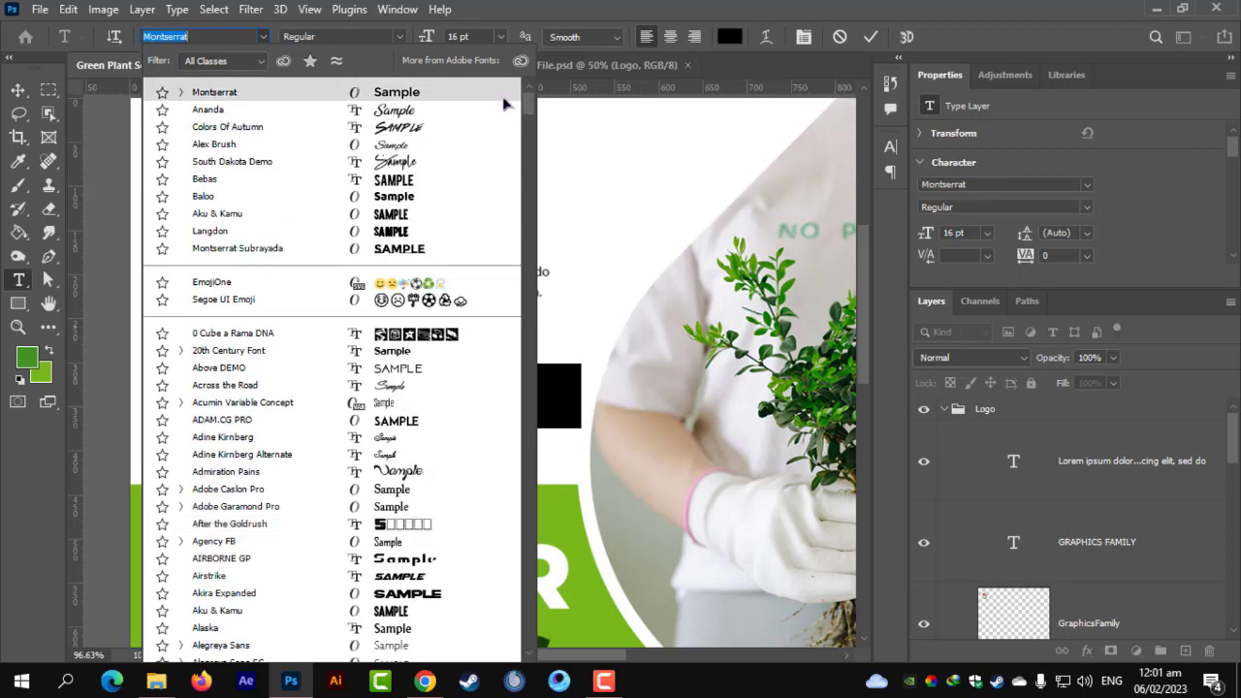
click(442, 104)
click(397, 37)
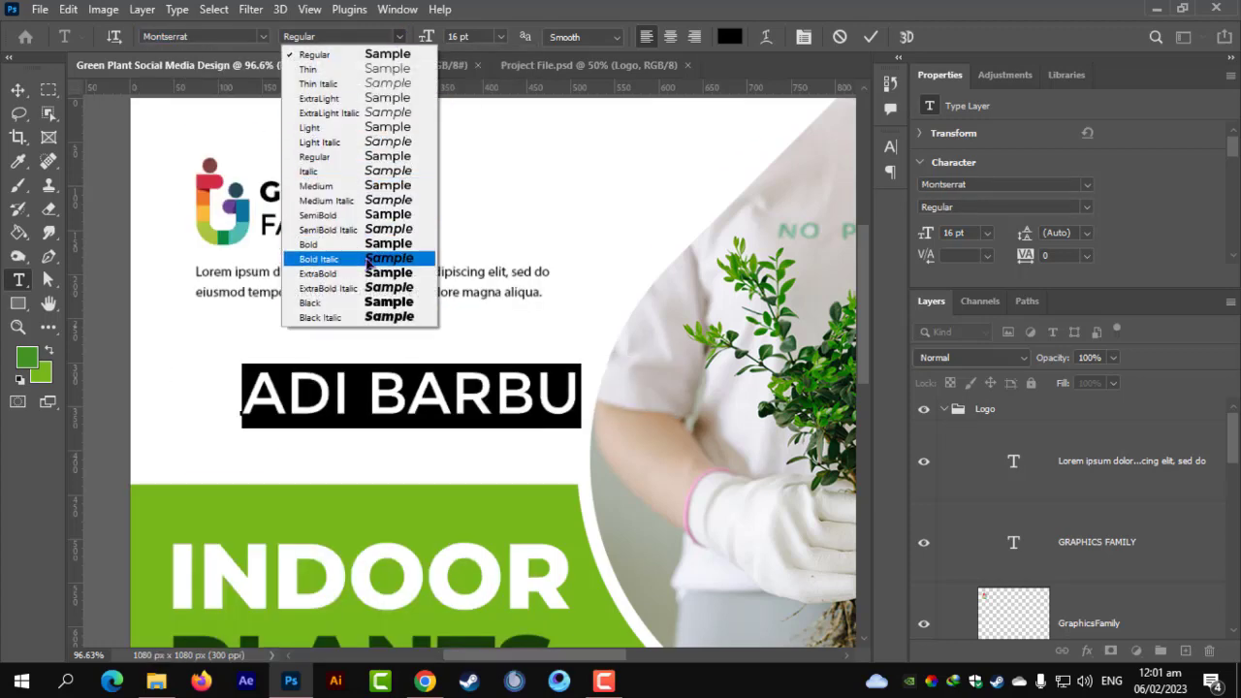
click(374, 273)
Colour the surname green (#77ba1c) and commit the name text.
drag(375, 393, 627, 392)
click(726, 37)
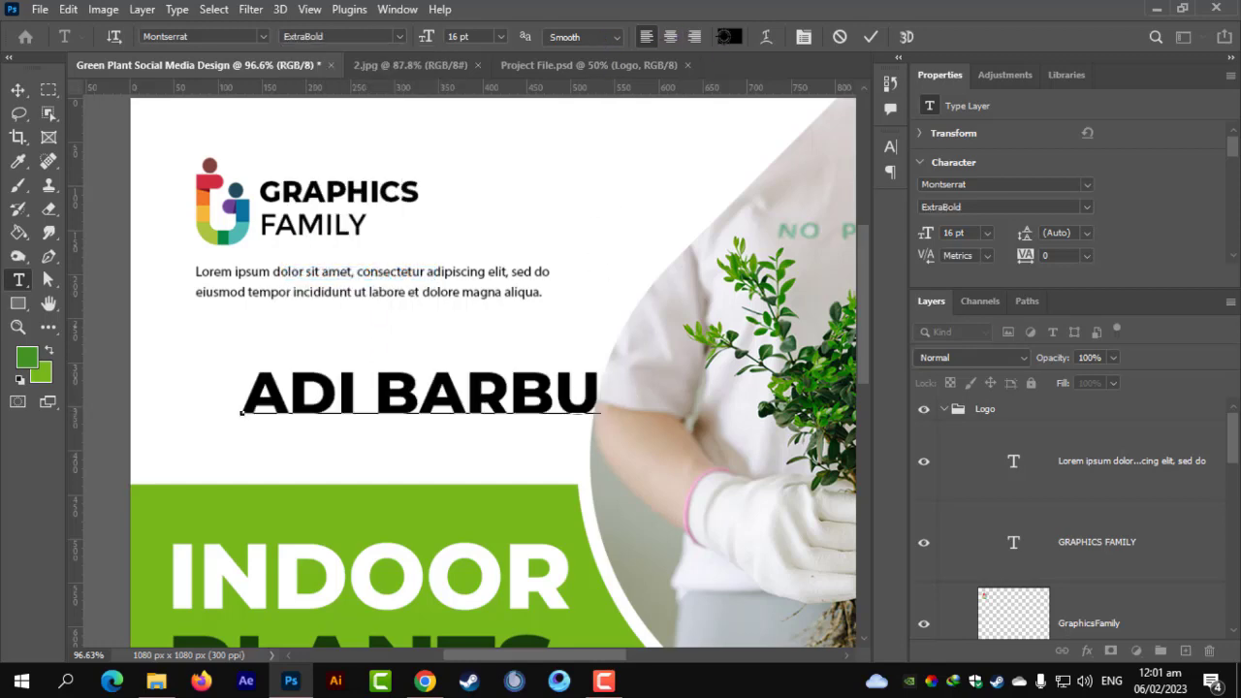
click(378, 495)
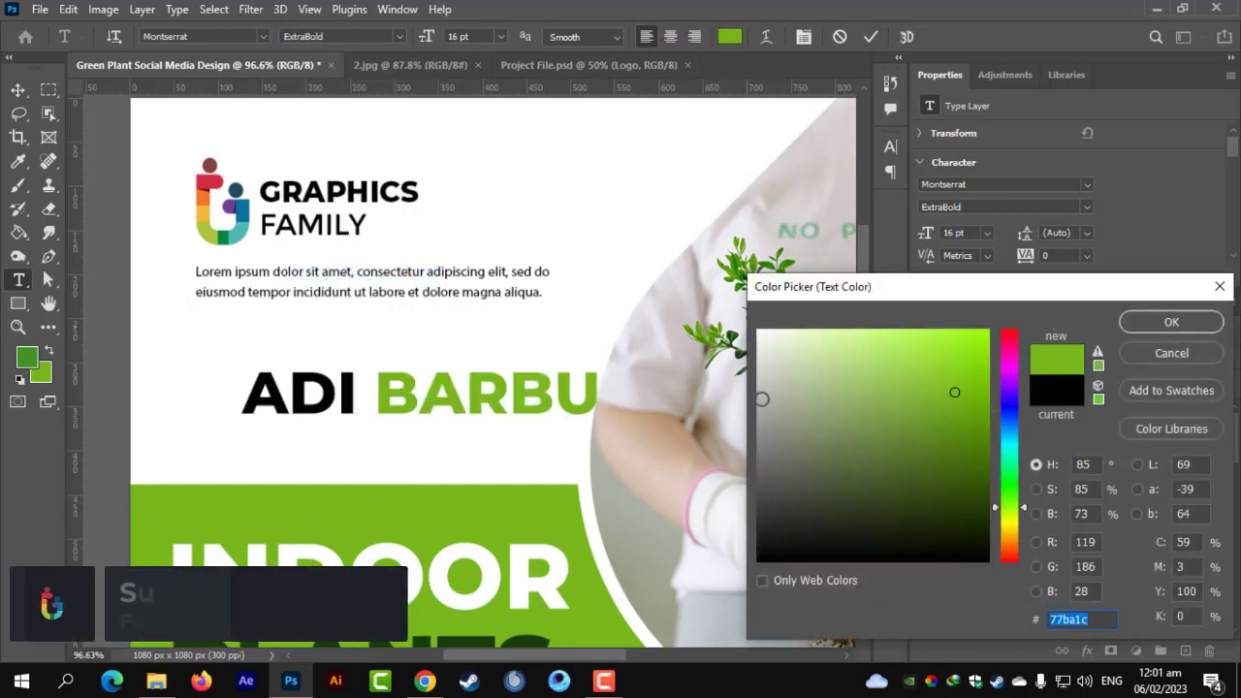
click(1164, 322)
key(ctrl+Return)
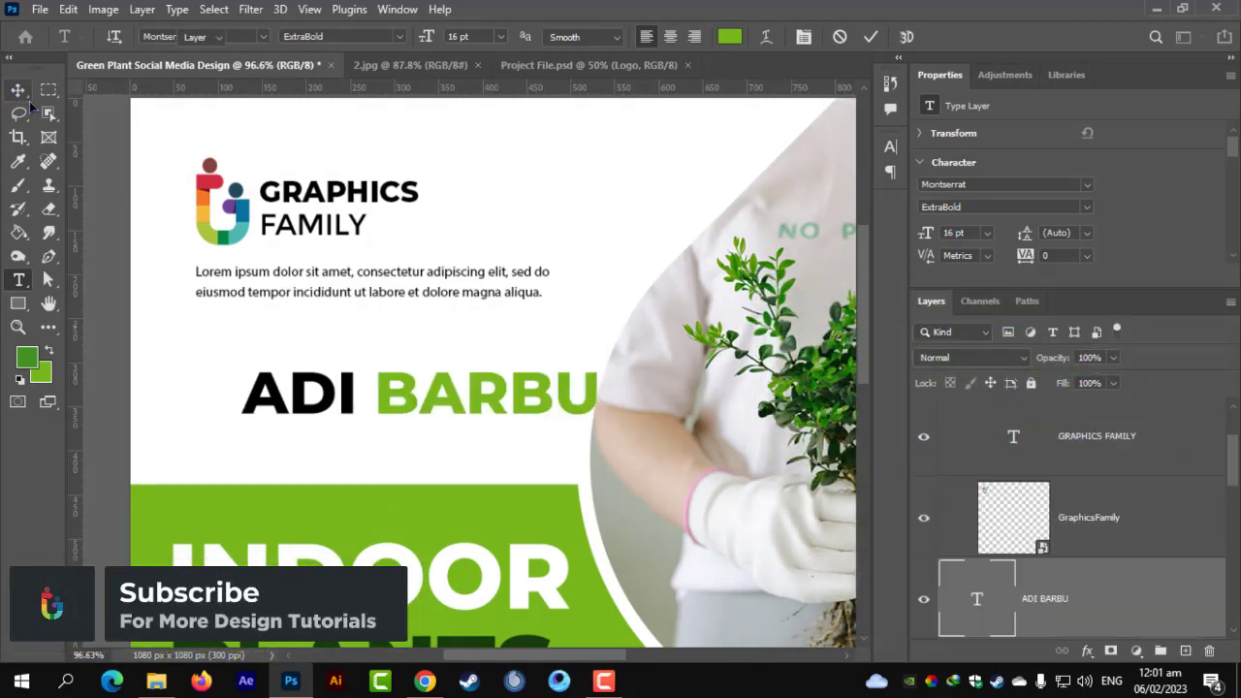
Scale the name line down to about 10.55 pt under the paragraph.
key(ctrl+t)
drag(597, 397, 379, 350)
key(Return)
scroll(288, 465, up, 5)
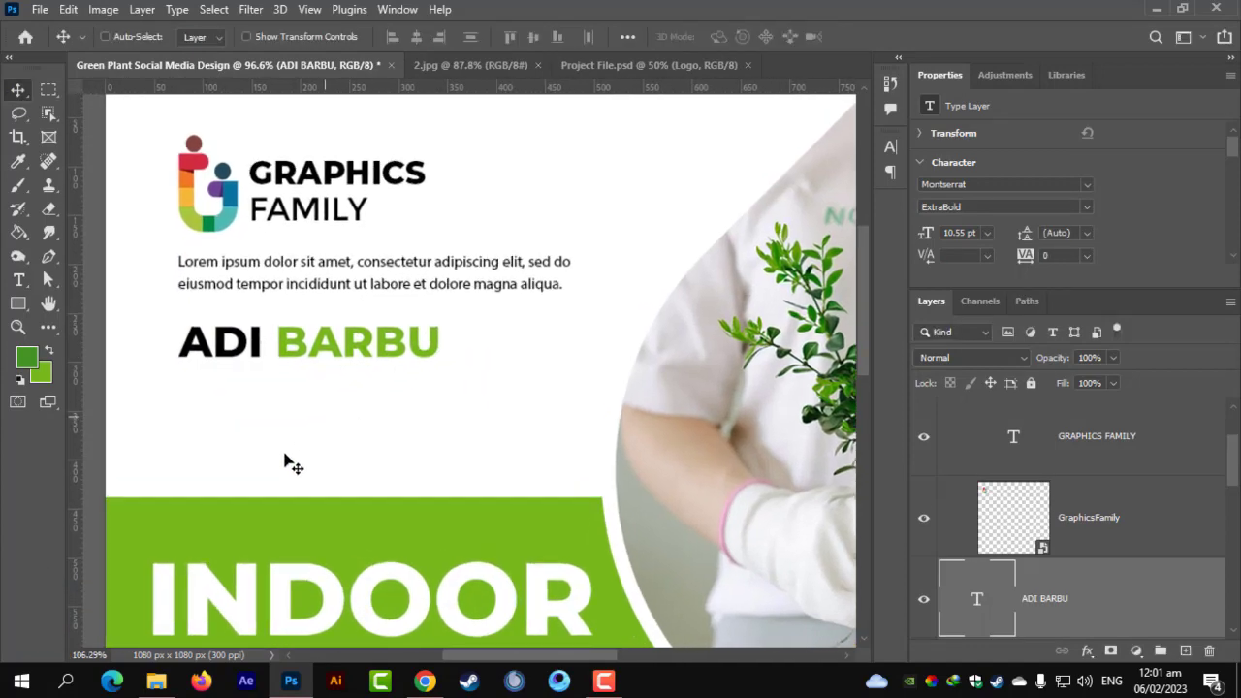
scroll(363, 454, up, 4)
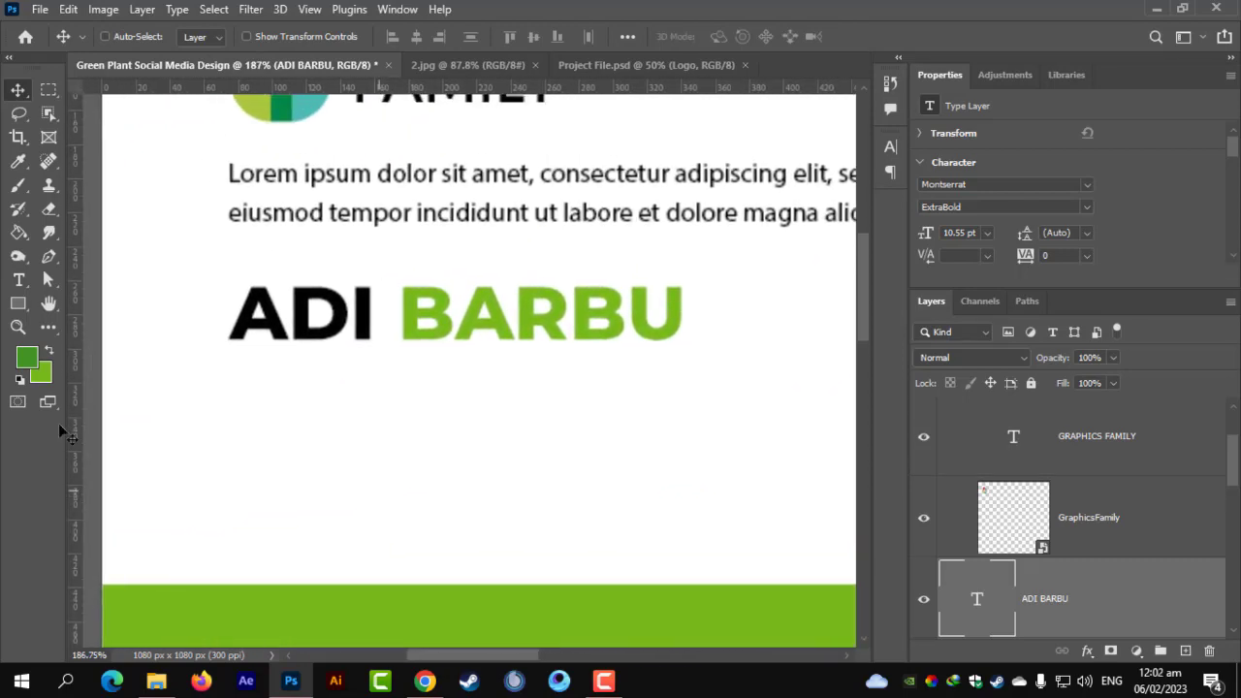
Type a 'Nursery Owner' line below the name, fixing the capital N.
click(19, 279)
click(233, 490)
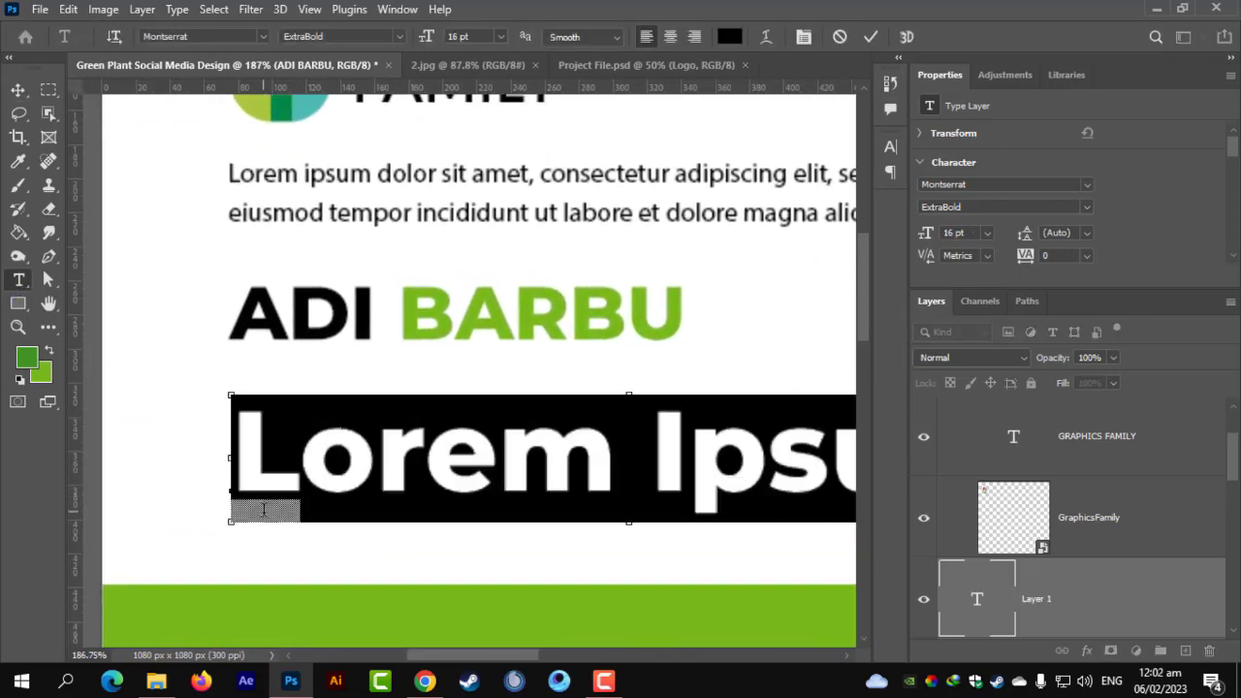
text(nursery)
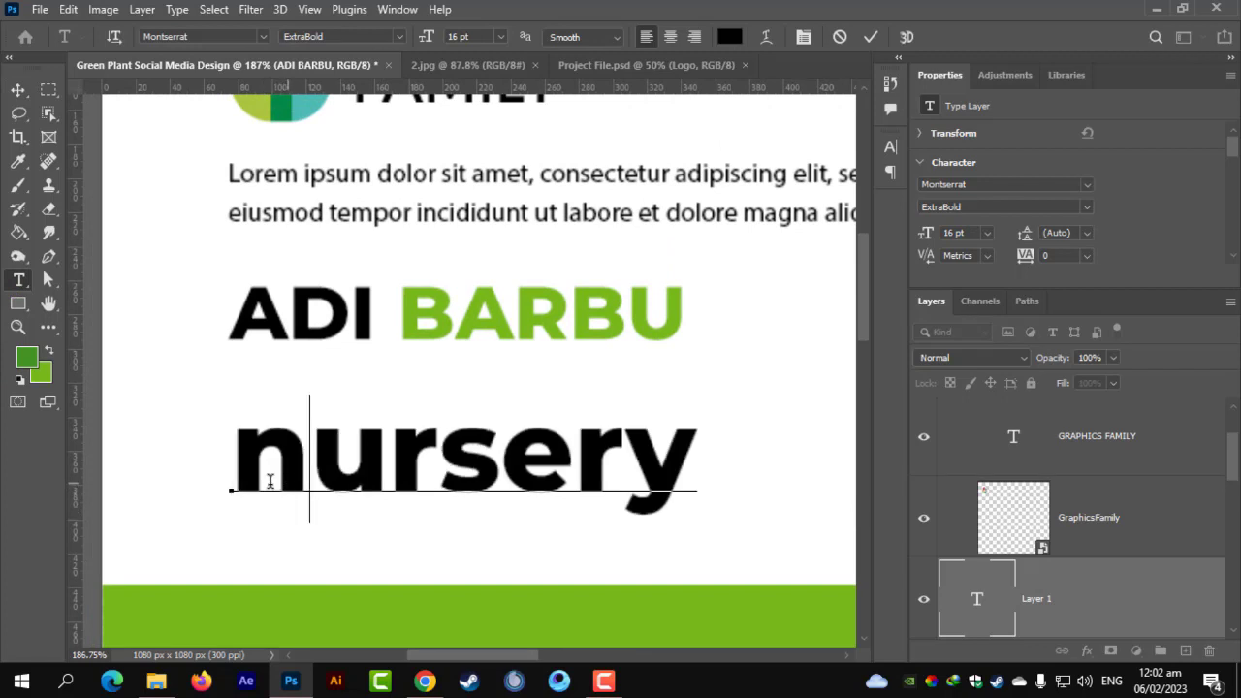
key(shift+Left)
key(shift+Right)
key(shift+Right)
key(shift+Right)
key(shift+Right)
key(shift+Right)
key(shift+Right)
key(shift+Left)
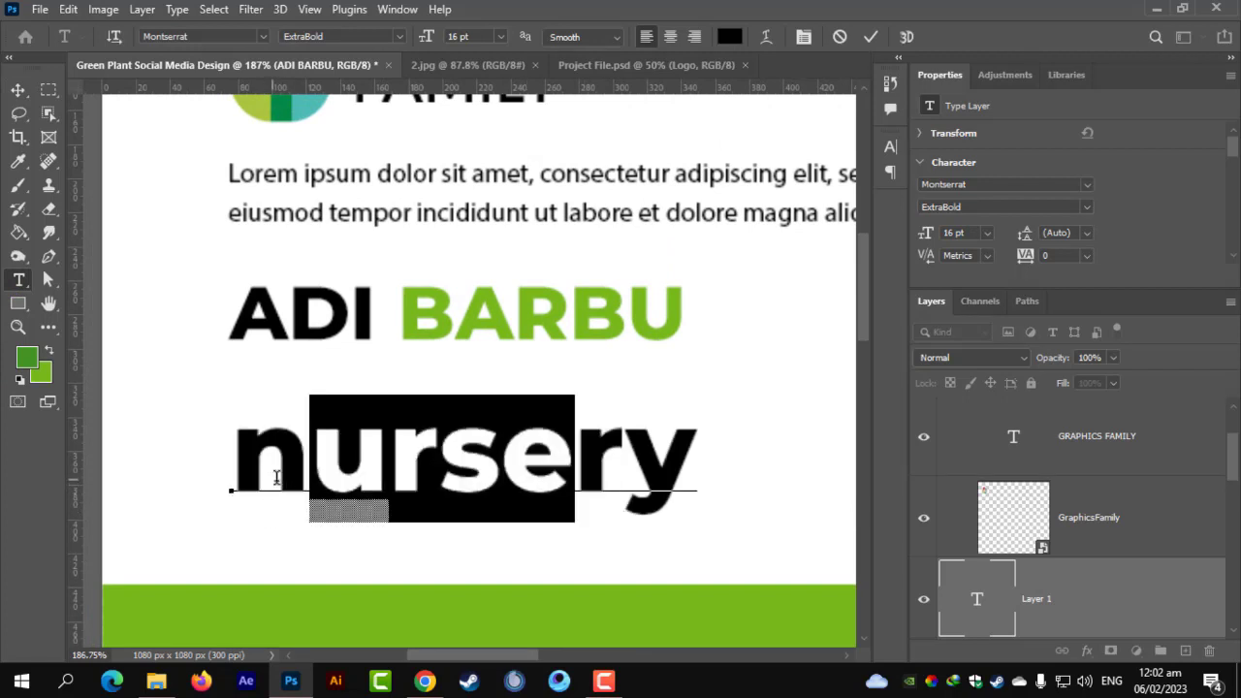
double_click(276, 477)
click(289, 474)
key(BackSpace)
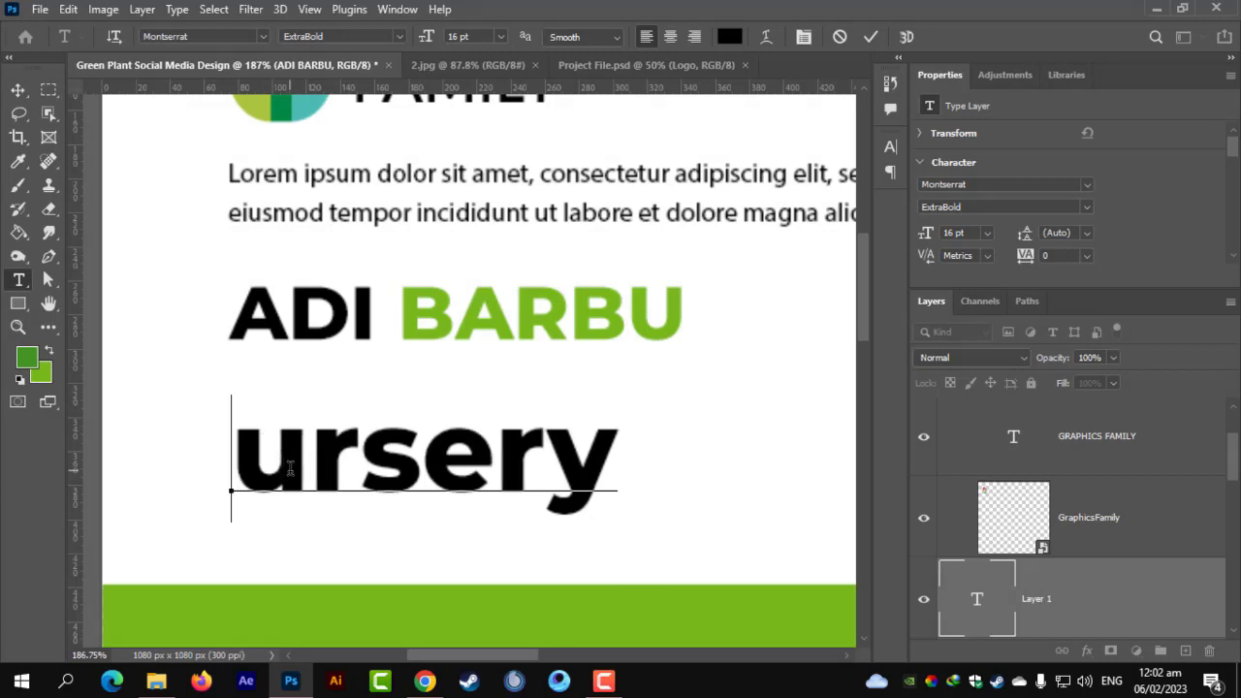
text(N)
click(678, 482)
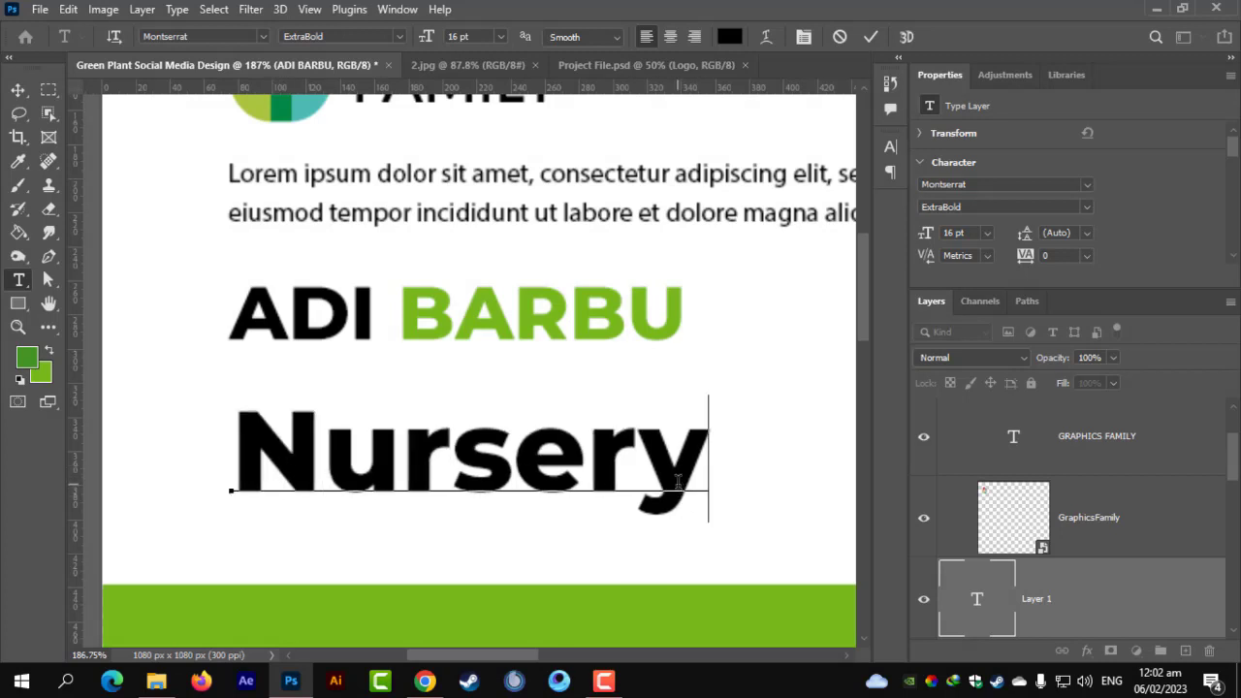
text(o)
key(BackSpace)
text(o)
key(BackSpace)
text(Ov)
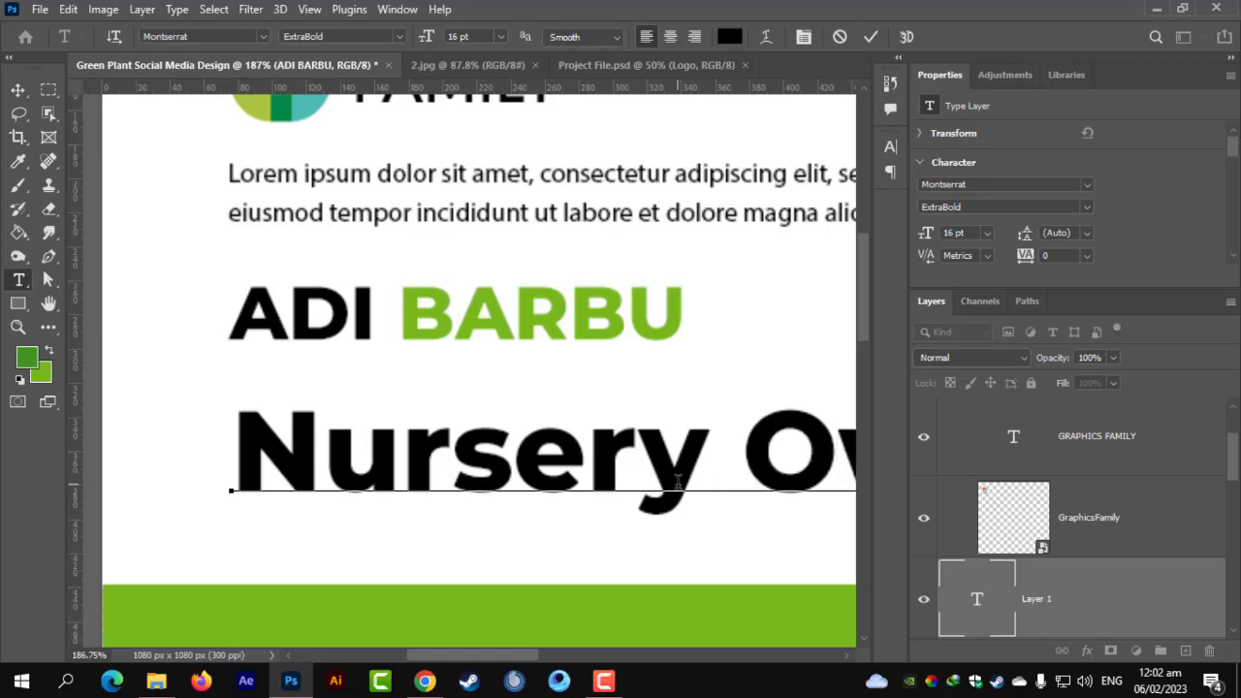
Set the whole subtitle in Montserrat Medium and commit it.
key(ctrl+a)
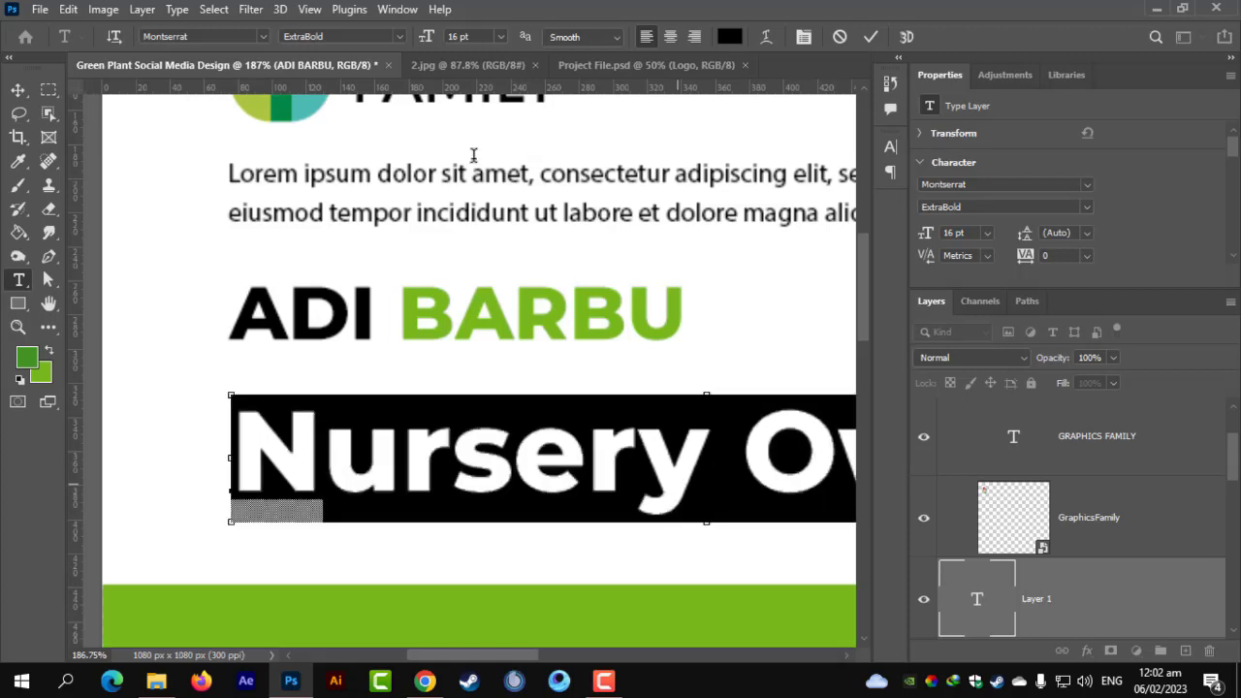
click(400, 37)
click(320, 184)
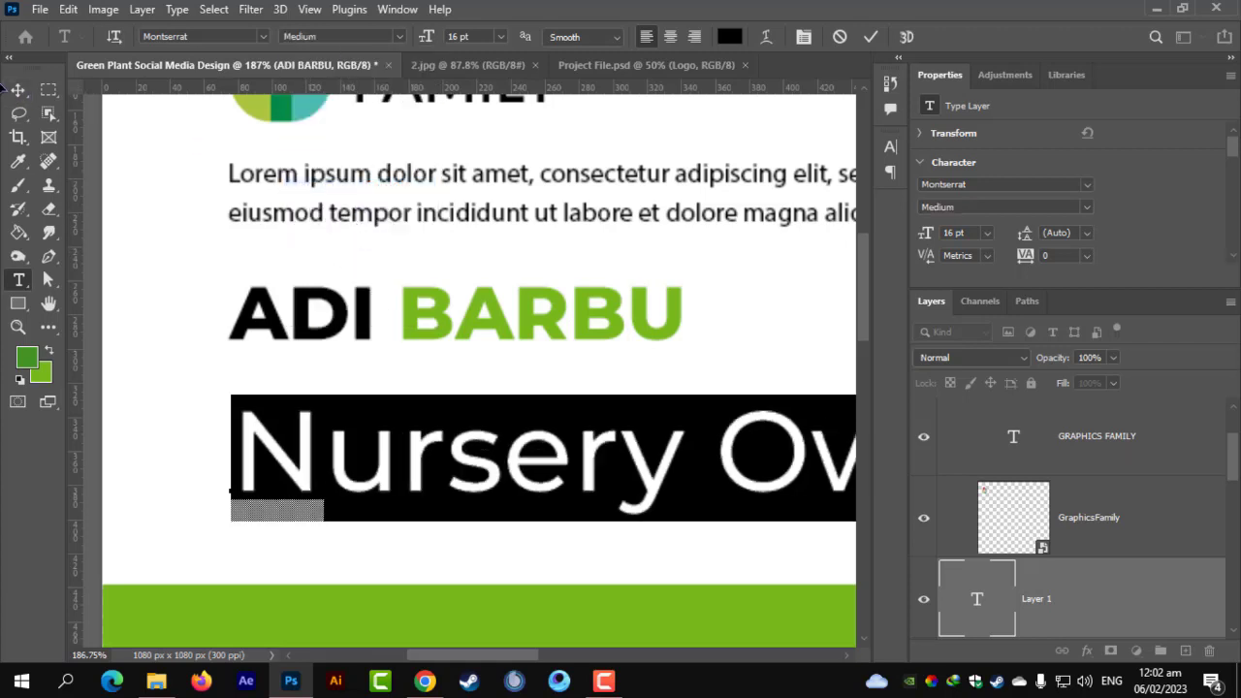
click(17, 90)
Shrink the subtitle to about a third and move it just under the name.
key(ctrl+t)
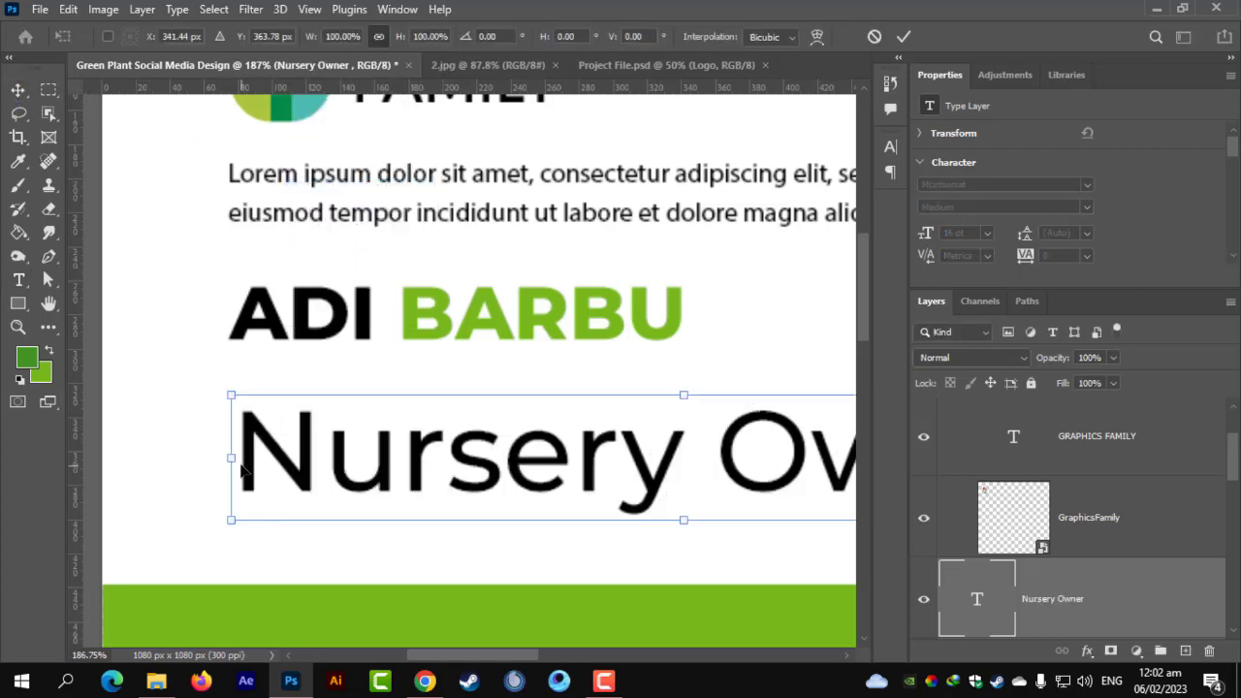
drag(333, 459, 528, 426)
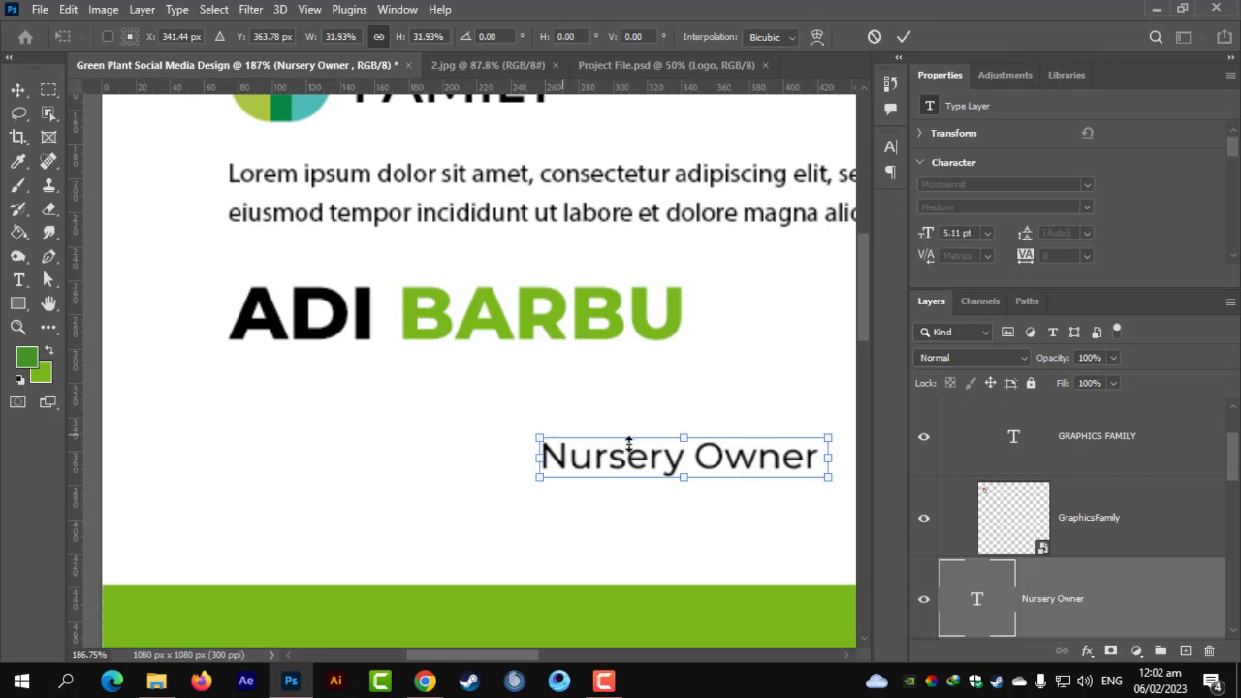
drag(631, 444, 291, 370)
key(Return)
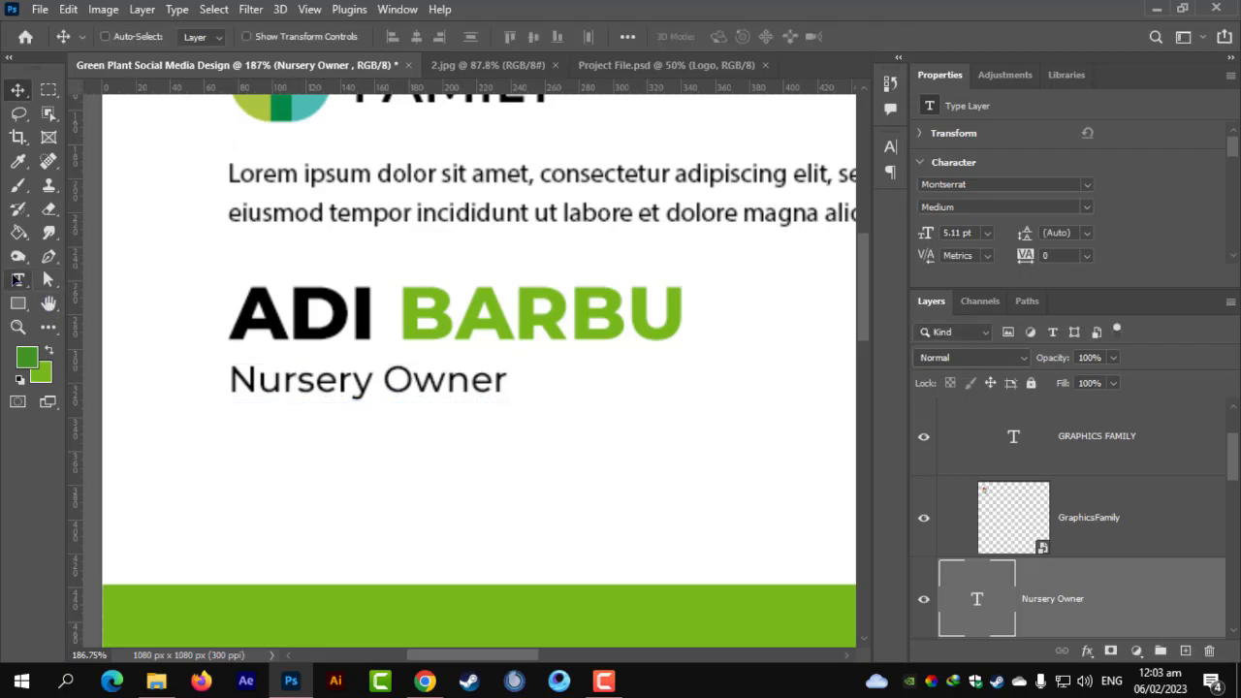
Colour the Nursery Owner text mid grey (8e8e8e).
click(18, 280)
triple_click(236, 380)
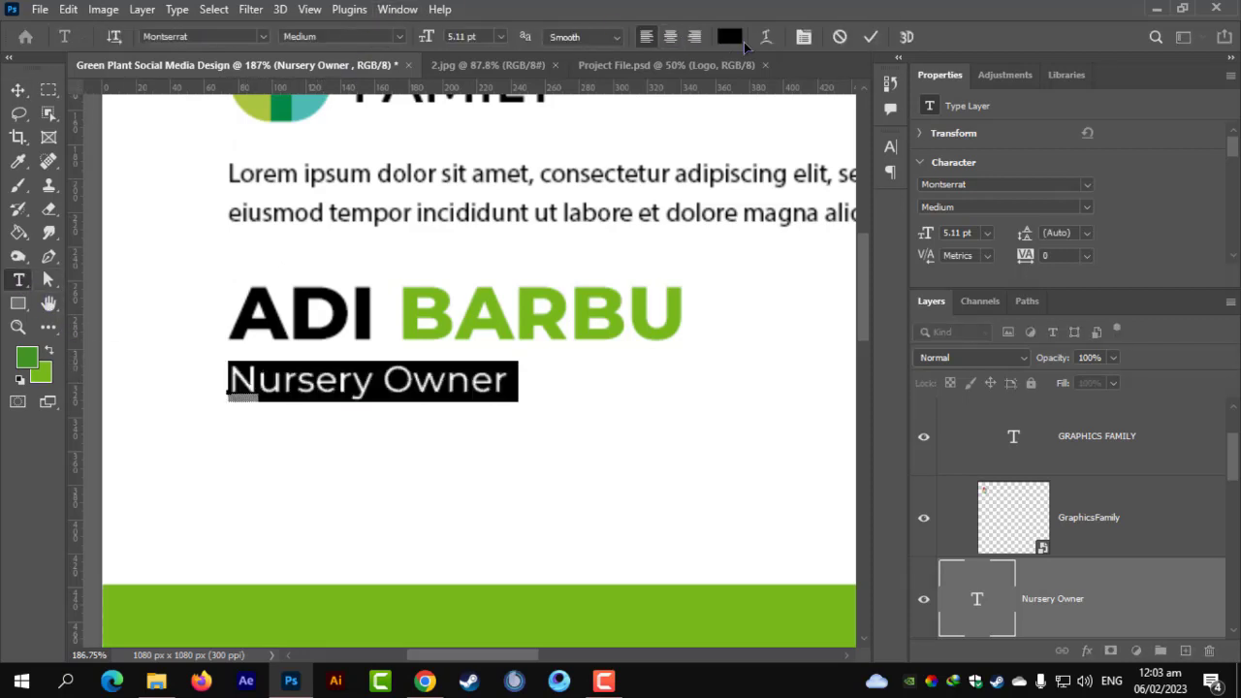
click(731, 37)
drag(790, 449, 737, 510)
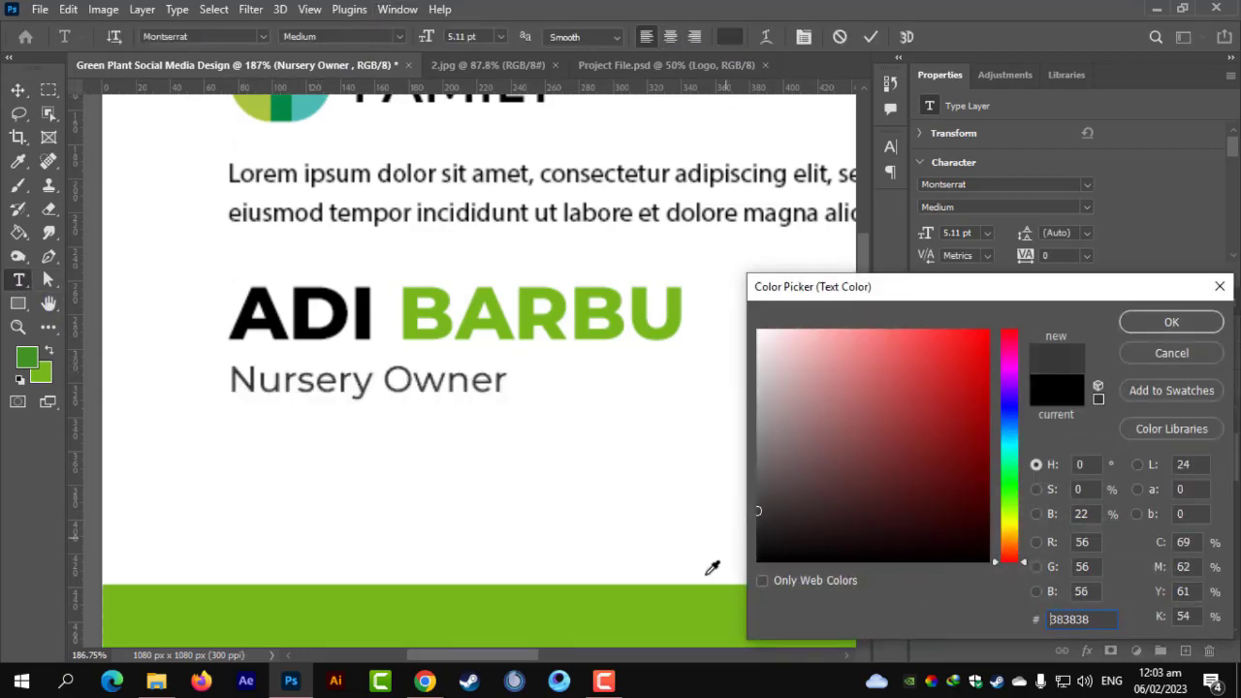
mouse_move(696, 465)
mouse_down()
mouse_move(712, 390)
mouse_move(692, 479)
mouse_move(743, 421)
mouse_up()
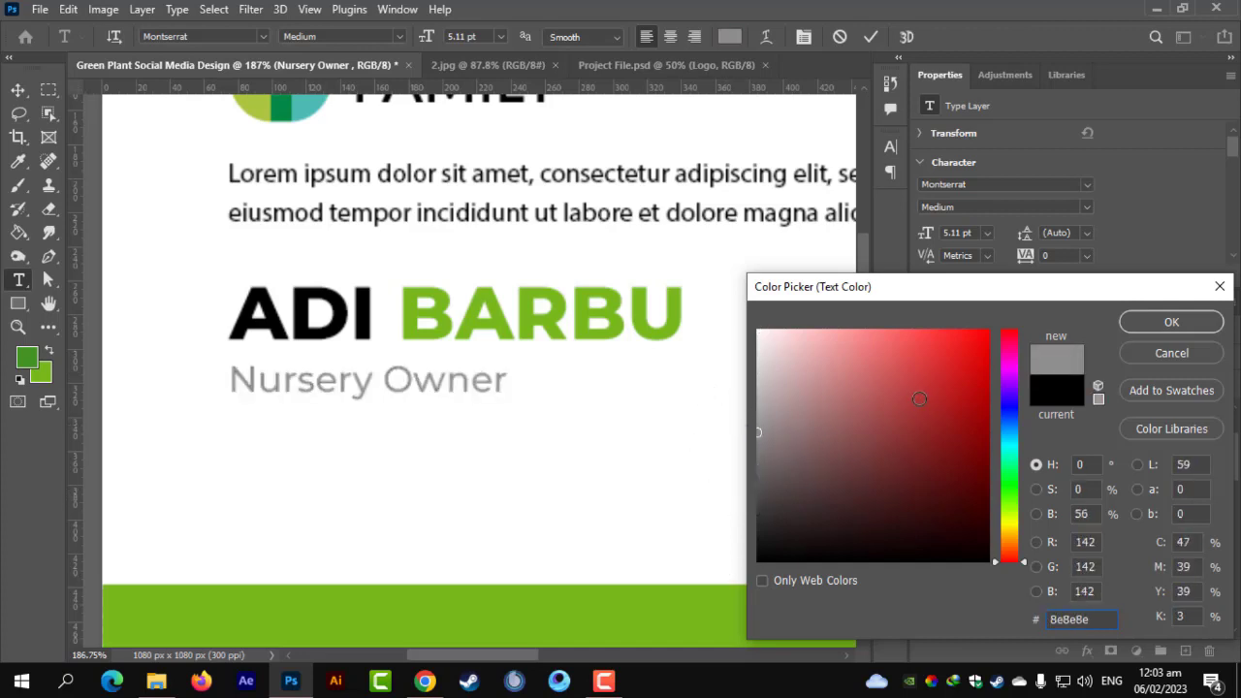
click(1168, 326)
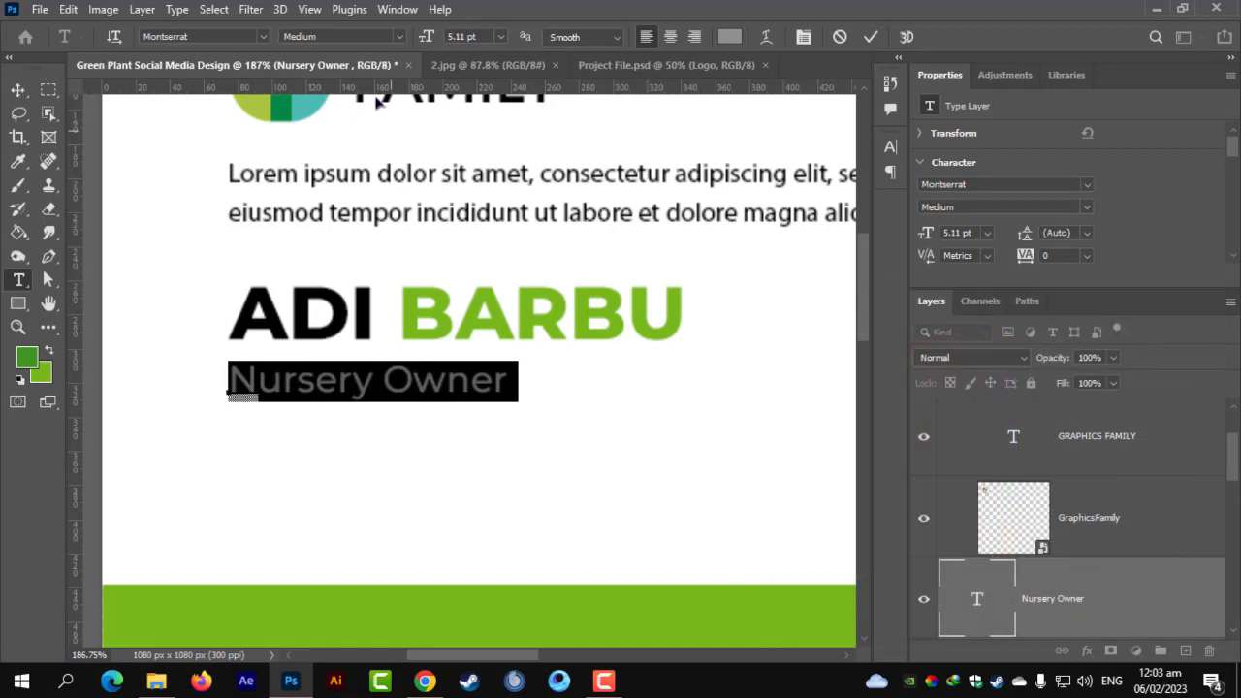
Set the subtitle's tracking to 240 and nudge it closer to the name.
click(796, 39)
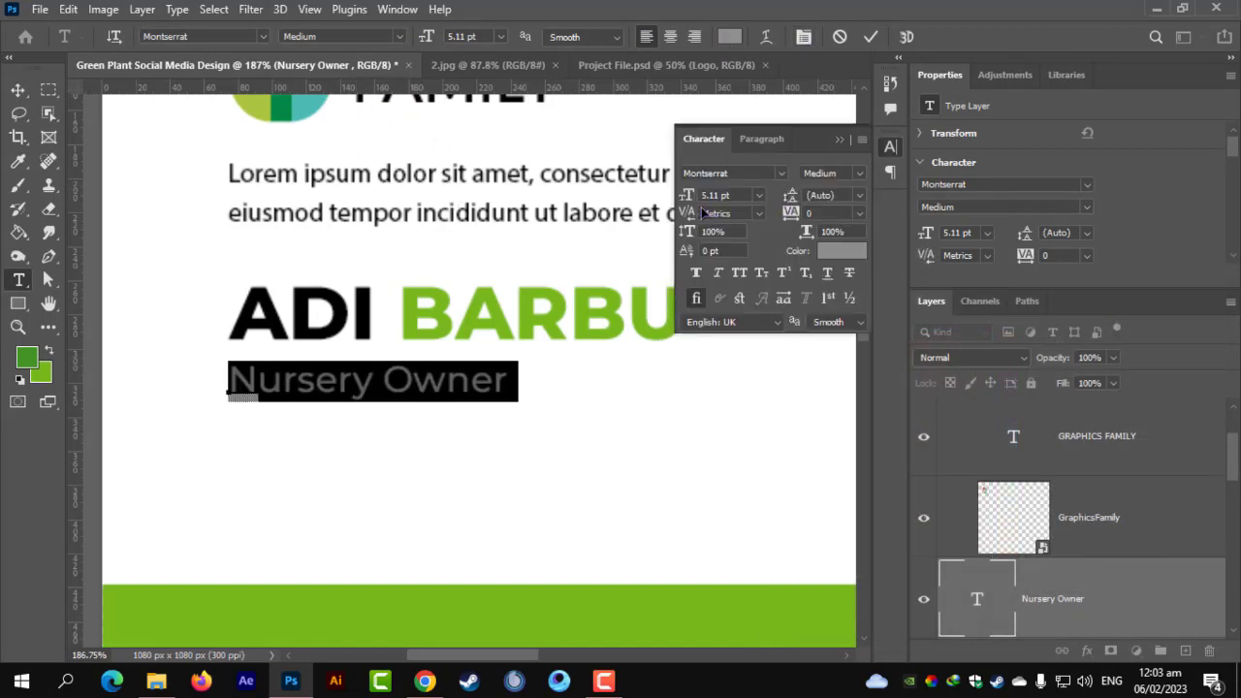
mouse_move(792, 214)
mouse_down()
mouse_move(819, 218)
mouse_move(777, 218)
mouse_up()
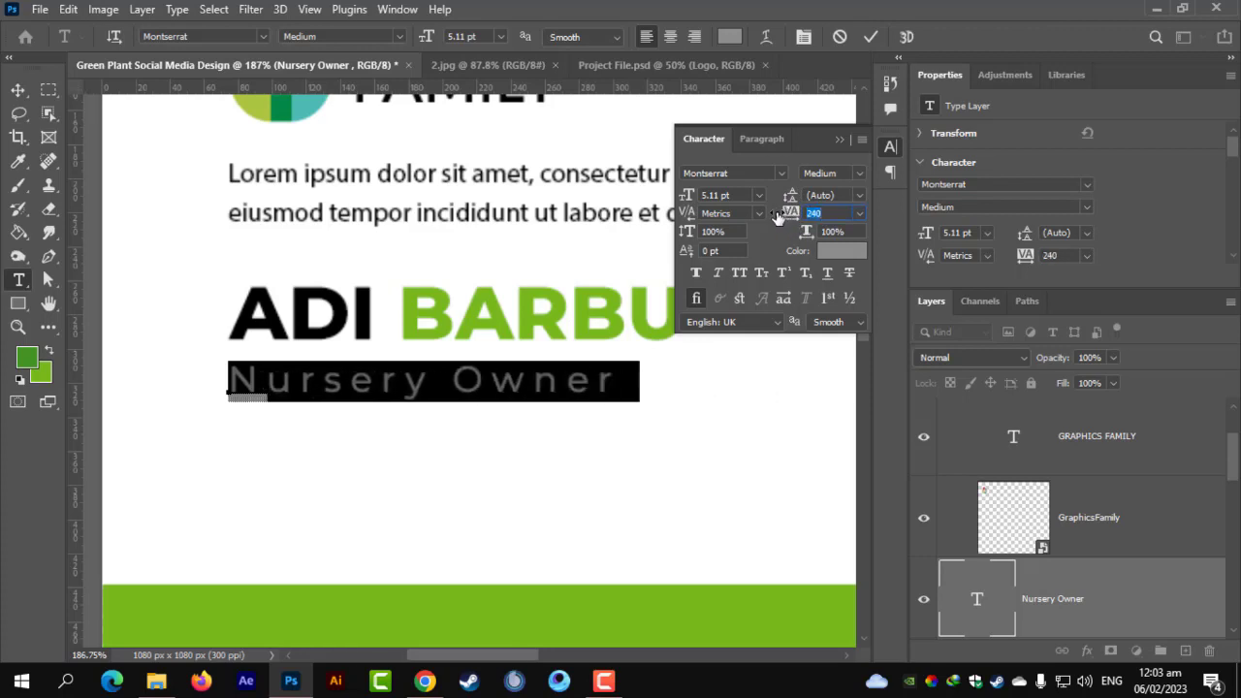
click(17, 89)
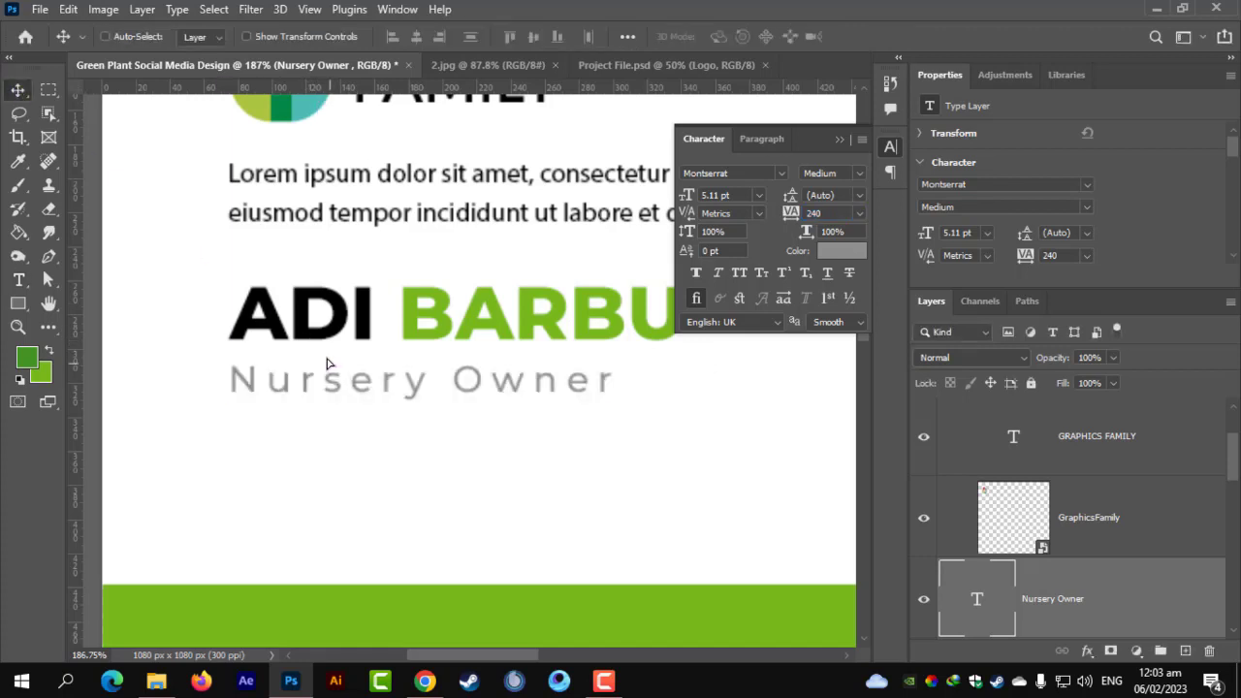
drag(326, 363, 326, 359)
Draw a 230 × 67 px green rectangle below the Nursery Owner subtitle.
scroll(310, 443, down, 3)
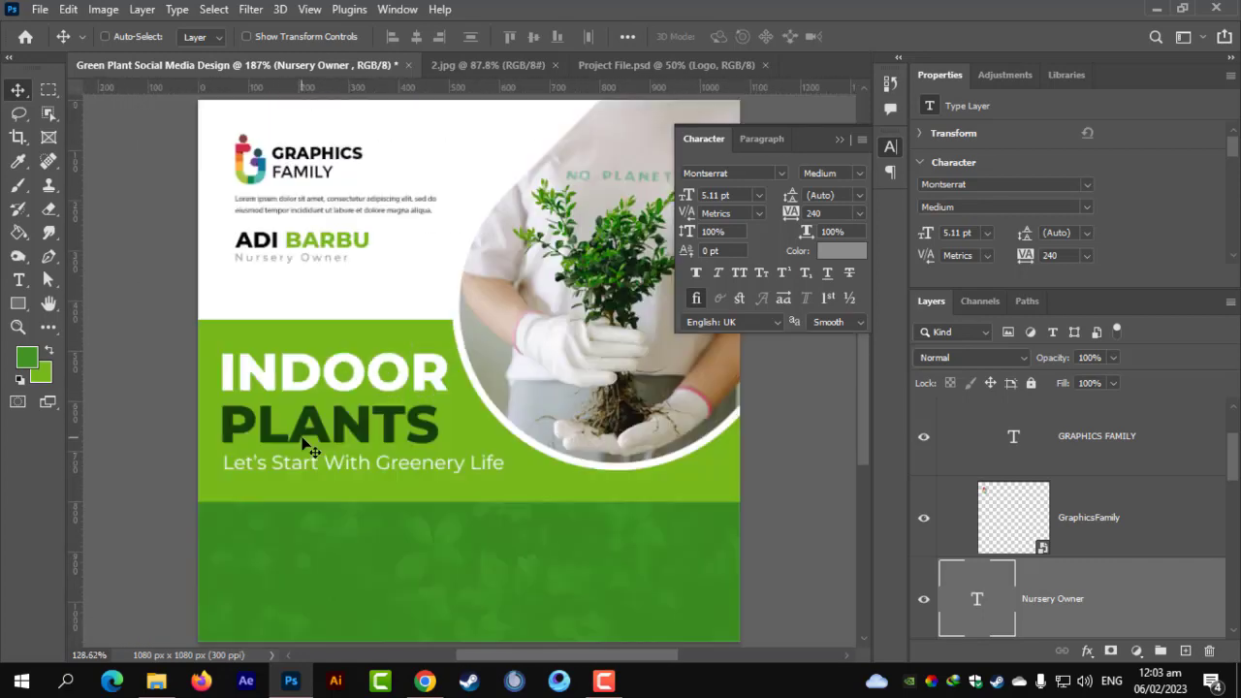
scroll(299, 277, up, 3)
scroll(289, 397, down, 1)
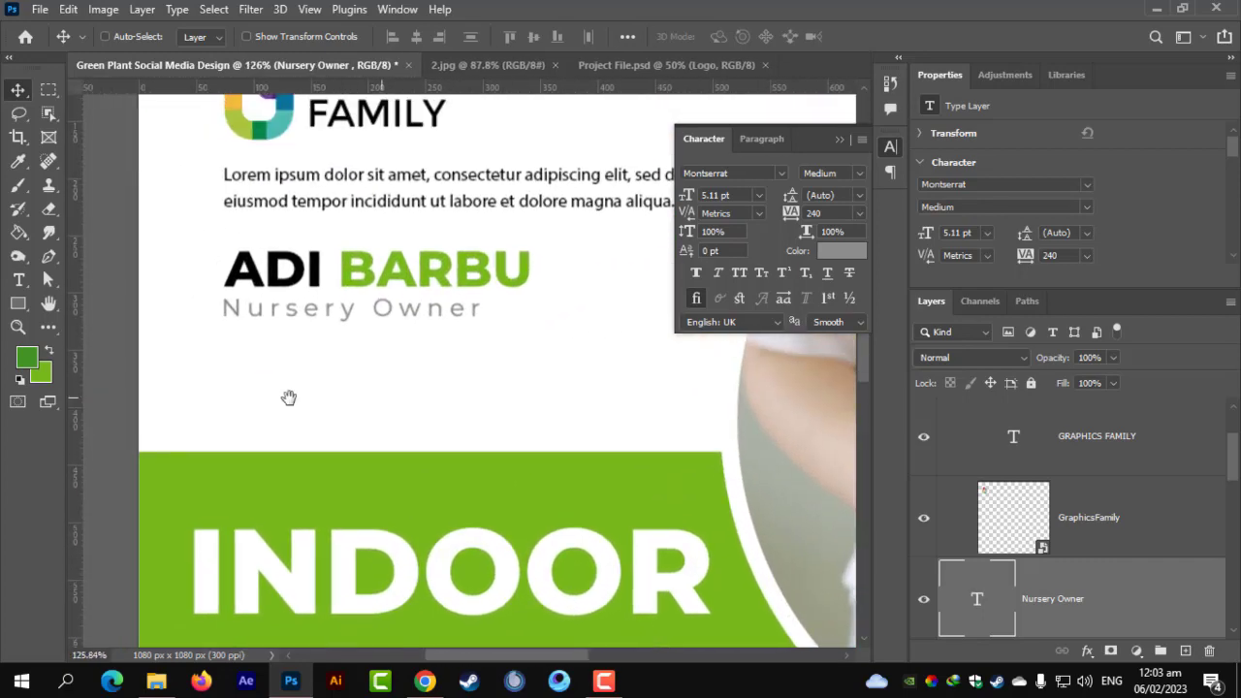
click(17, 324)
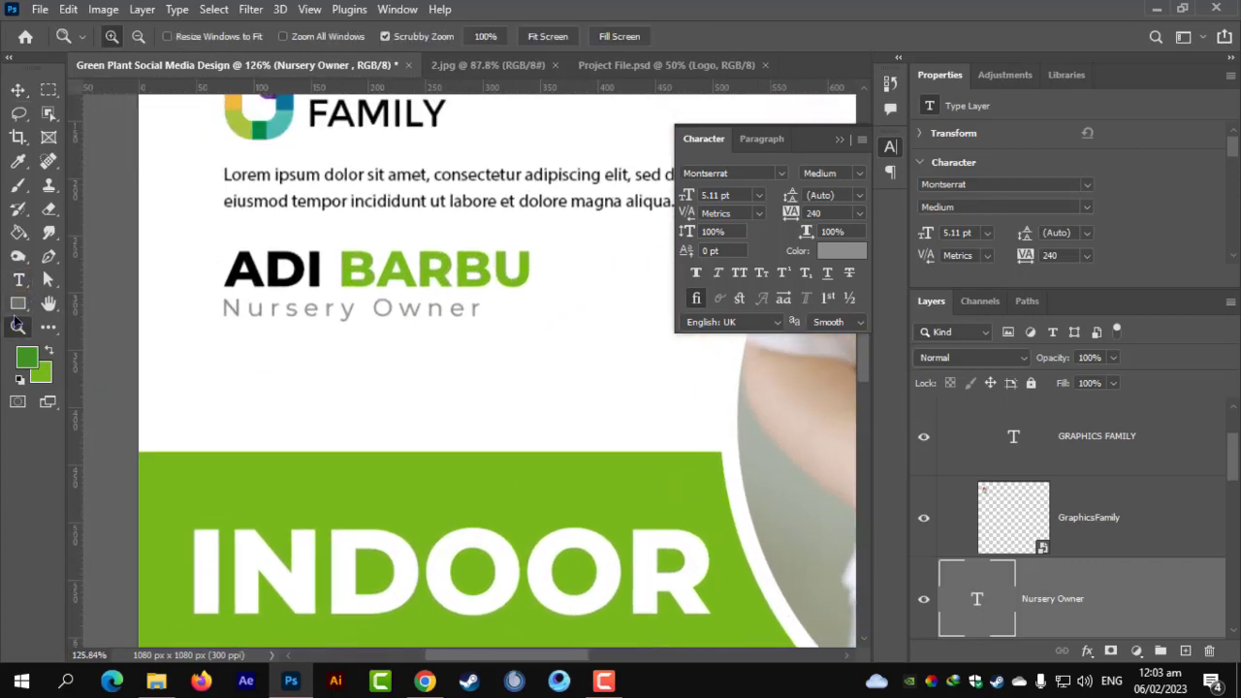
drag(17, 302, 60, 297)
drag(265, 355, 529, 431)
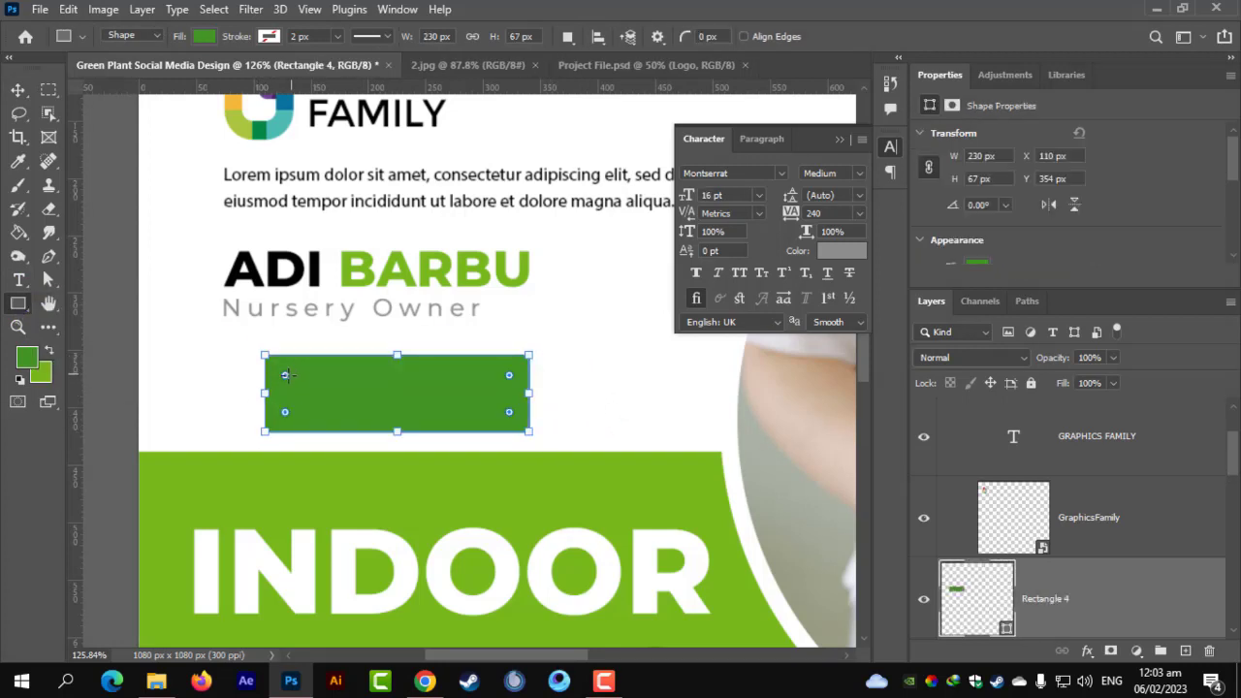
Round the rectangle into a pill and align it left under the subtitle.
drag(285, 374, 456, 394)
click(19, 91)
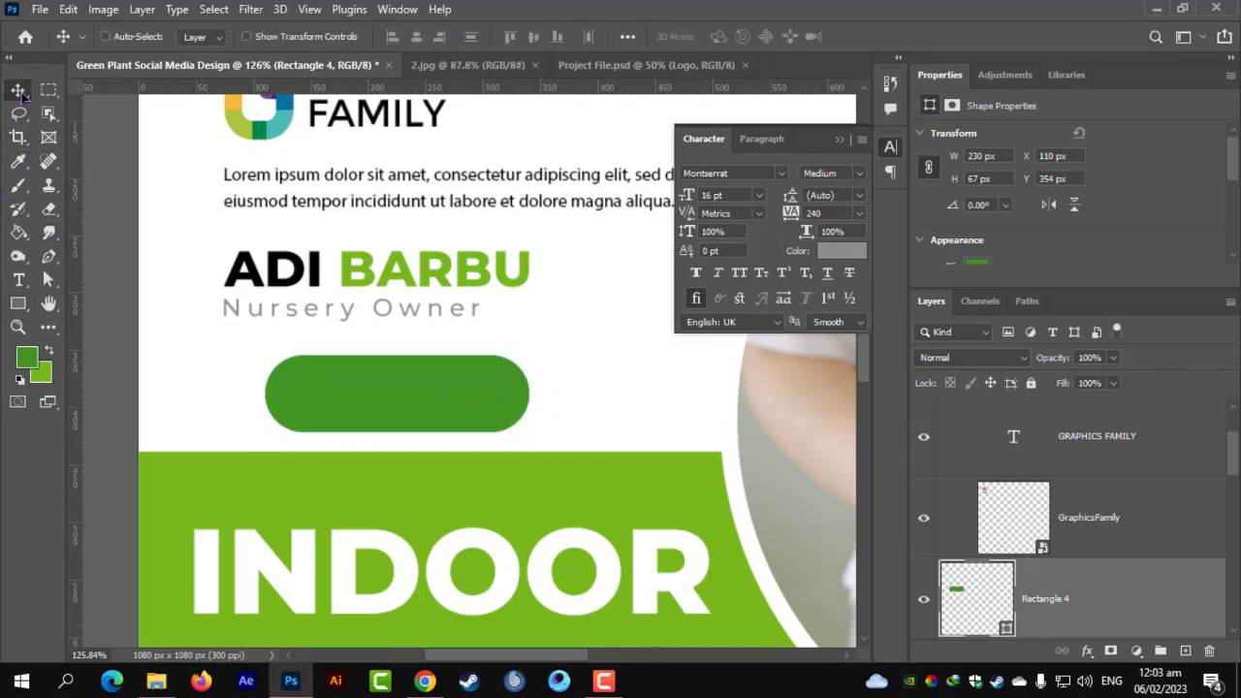
drag(398, 357, 325, 370)
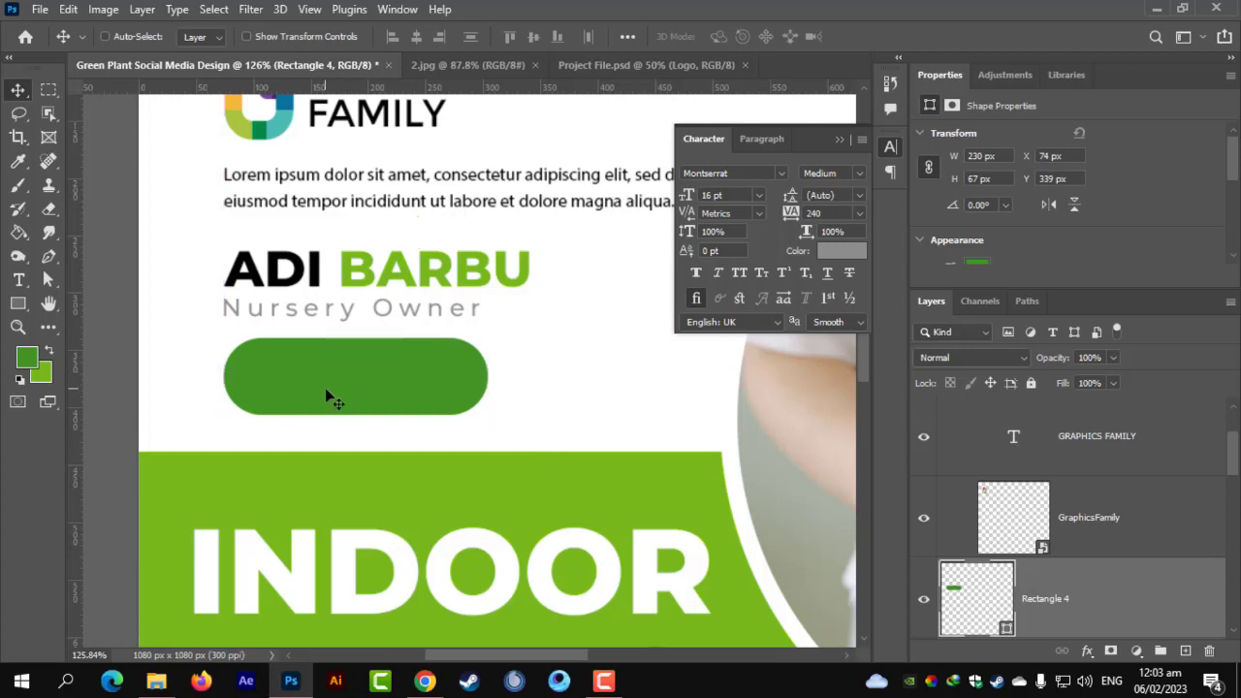
key(Down)
key(Down)
key(Down)
key(Down)
key(Down)
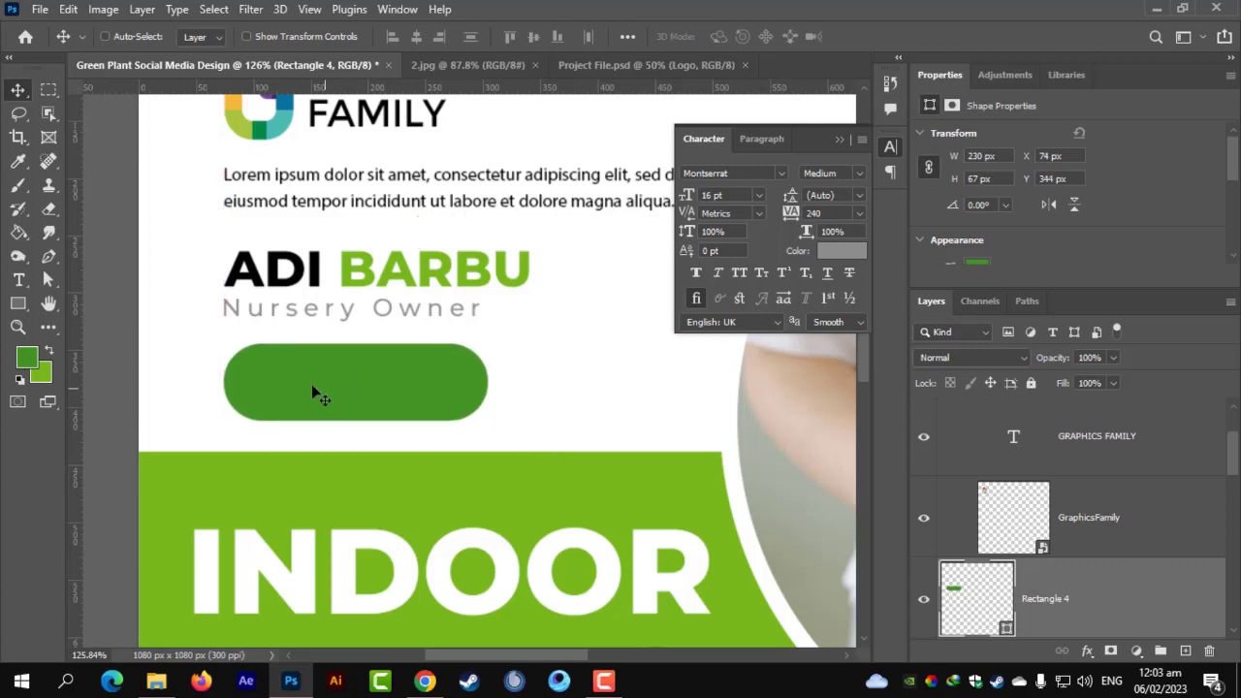
click(18, 280)
Type SHOP NOW with tracking 0, Bold weight and white colour.
click(554, 398)
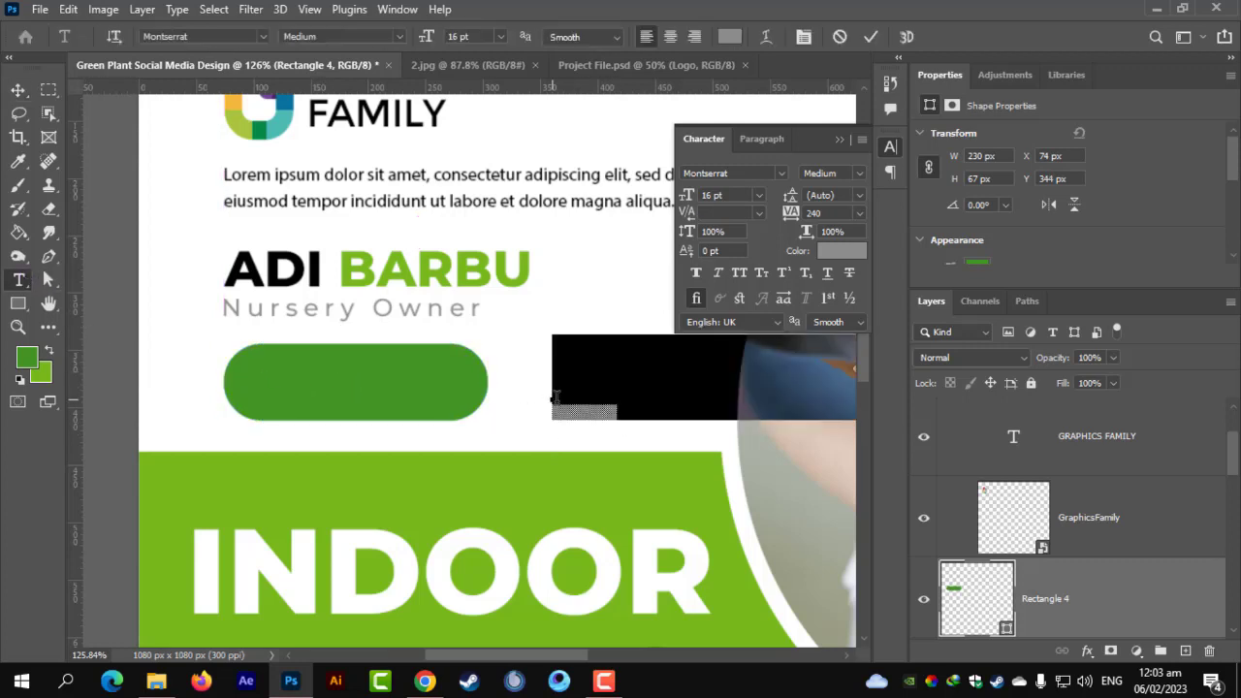
text(S)
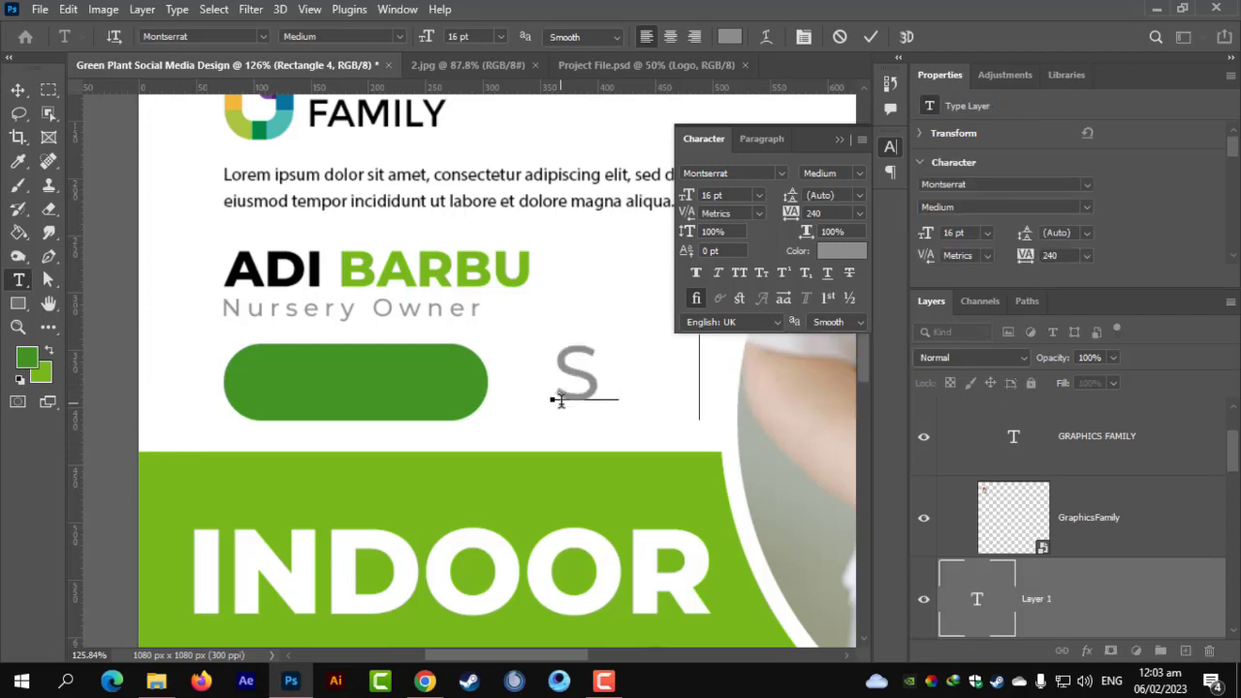
text(HOP)
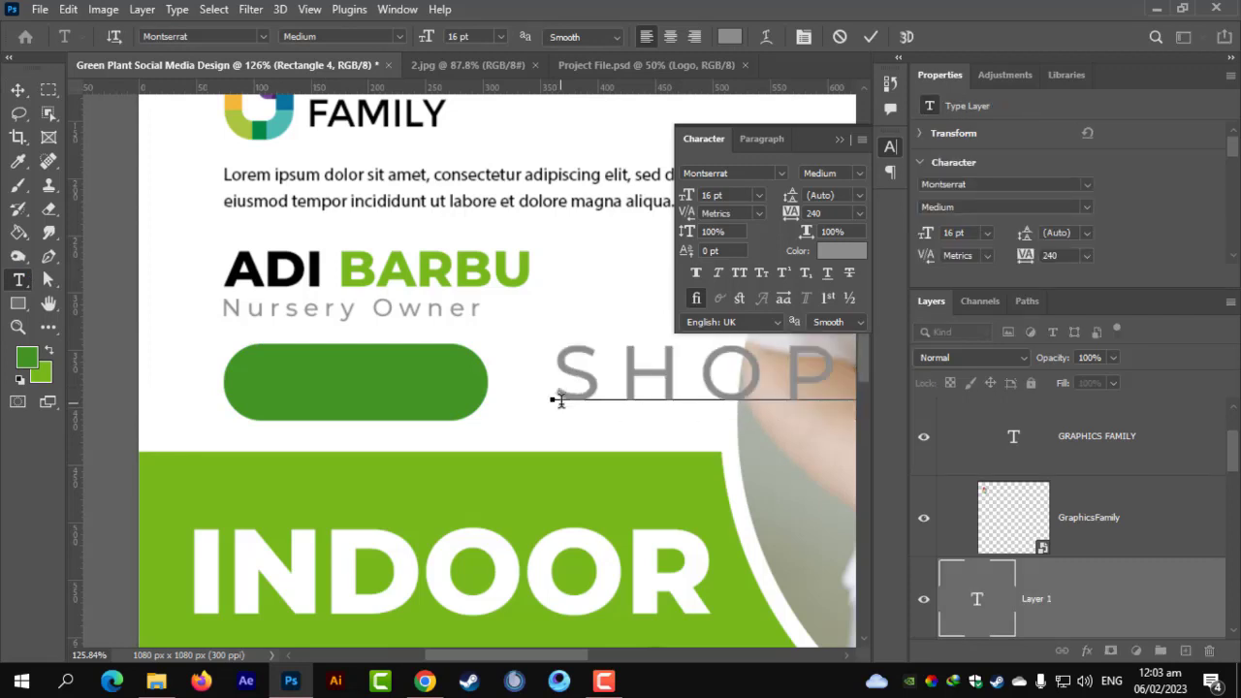
key(ctrl+a)
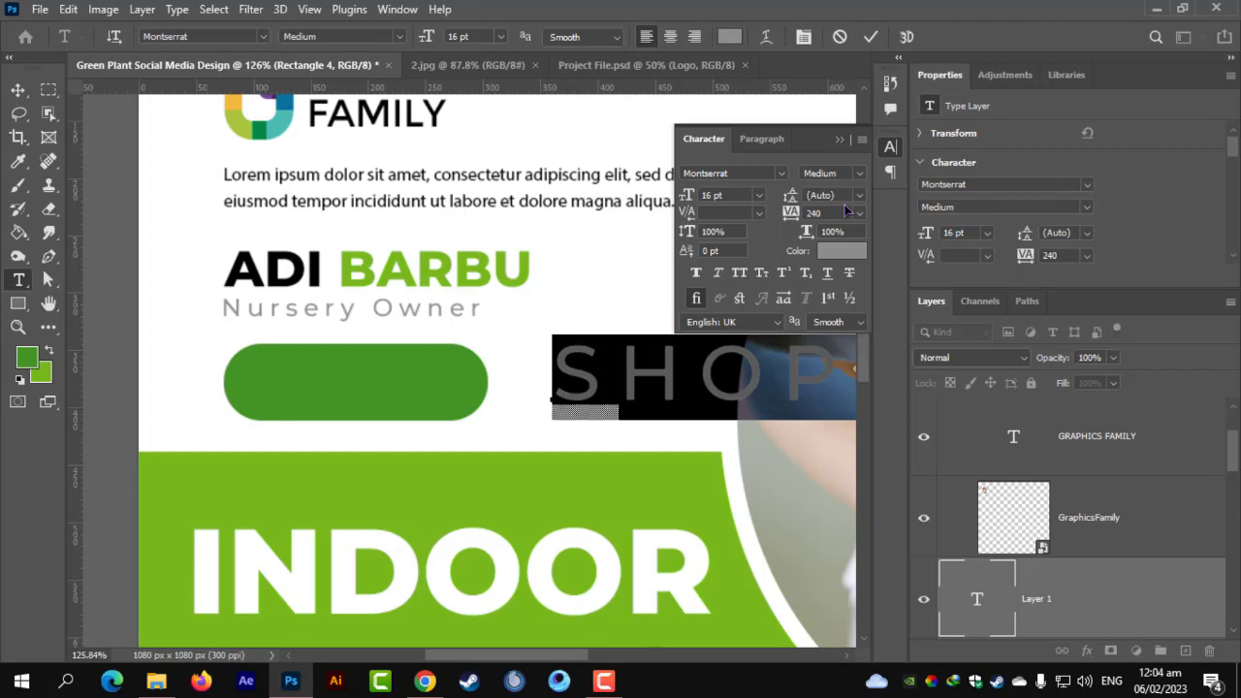
click(833, 212)
text(0)
key(Return)
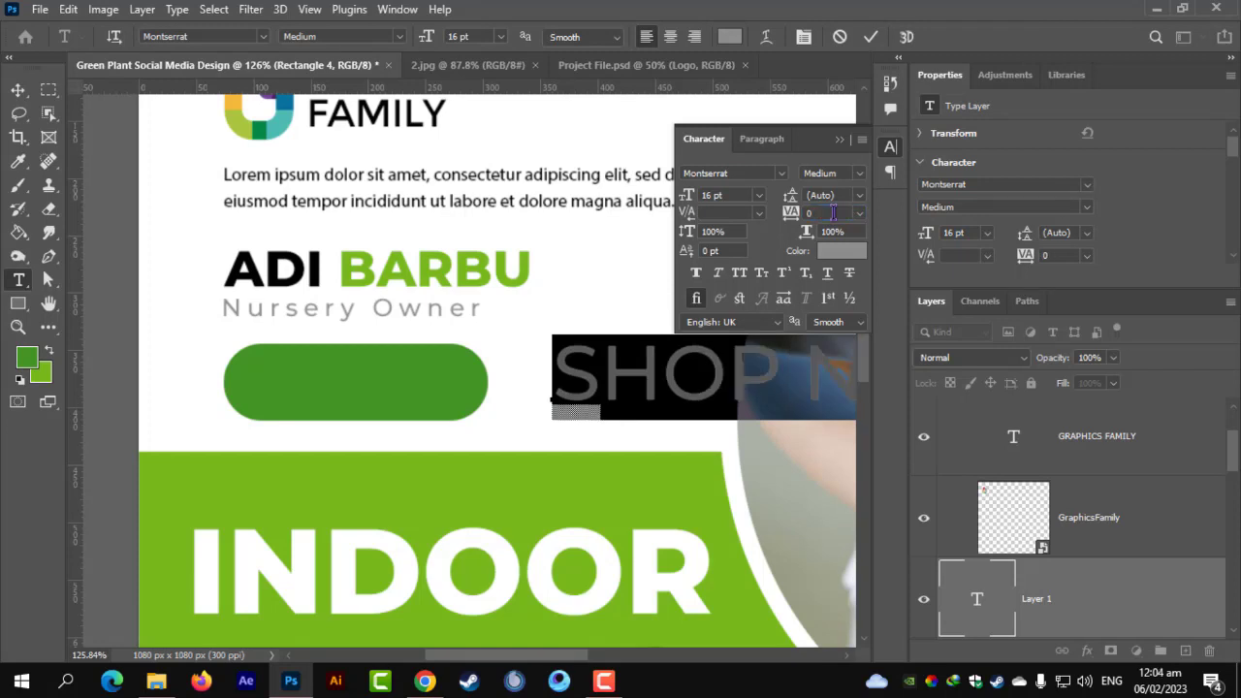
click(859, 175)
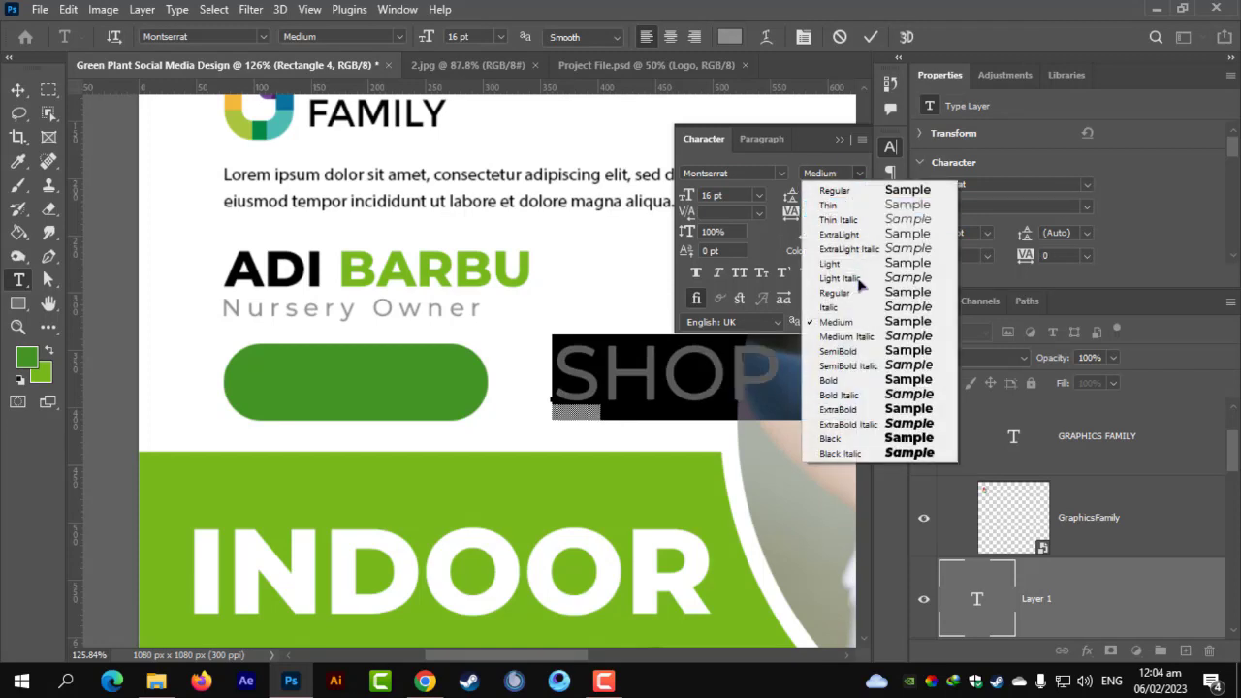
click(853, 378)
click(843, 252)
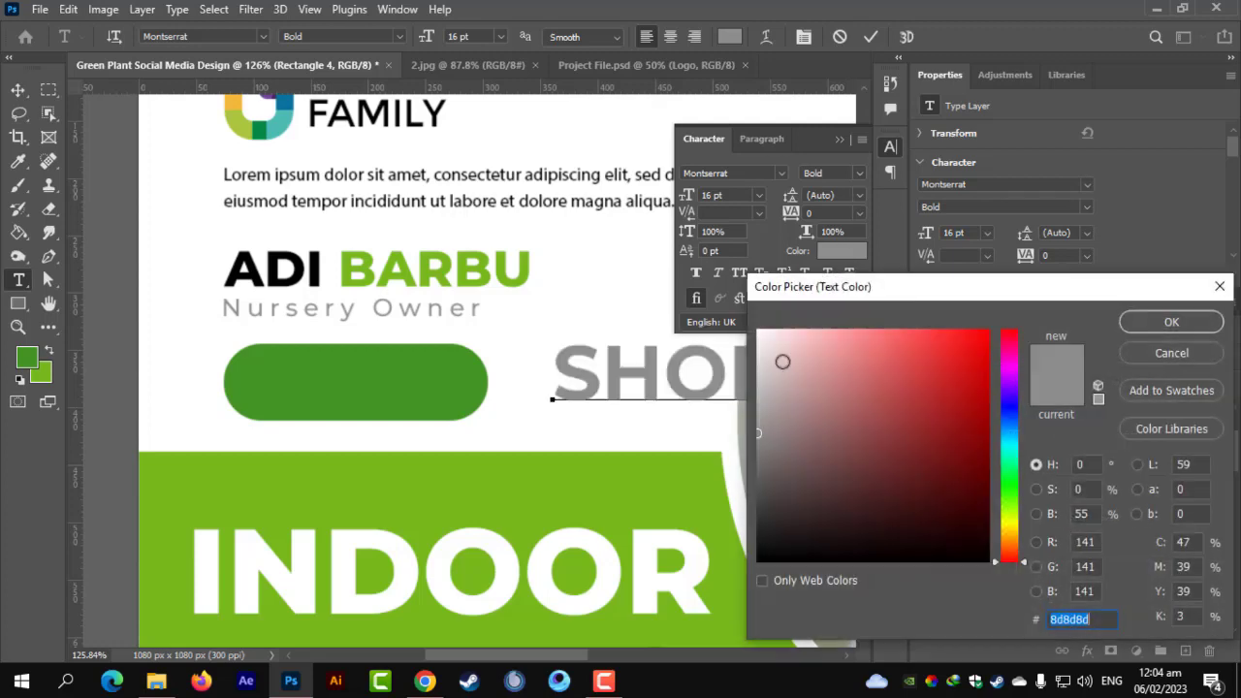
click(759, 332)
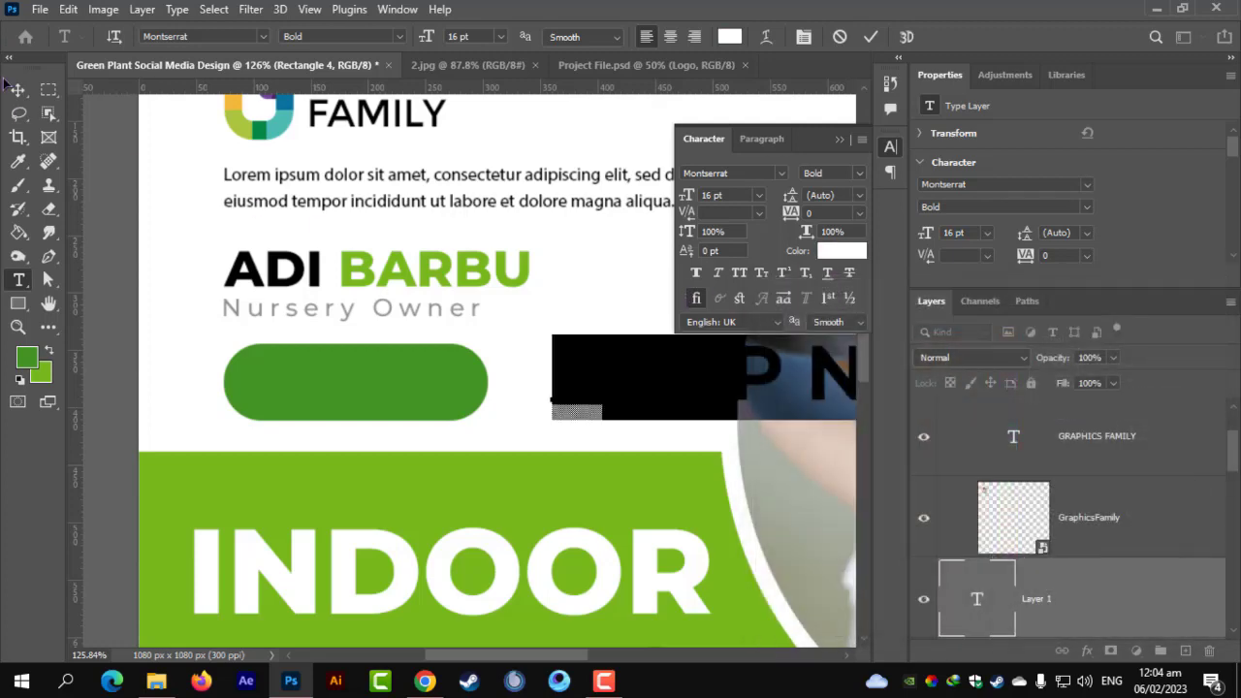
key(ctrl+Return)
Resize SHOP NOW to 5.89 pt and centre it on the green pill, Rectangle 4.
key(ctrl+t)
drag(684, 386, 490, 357)
drag(447, 395, 413, 393)
key(Return)
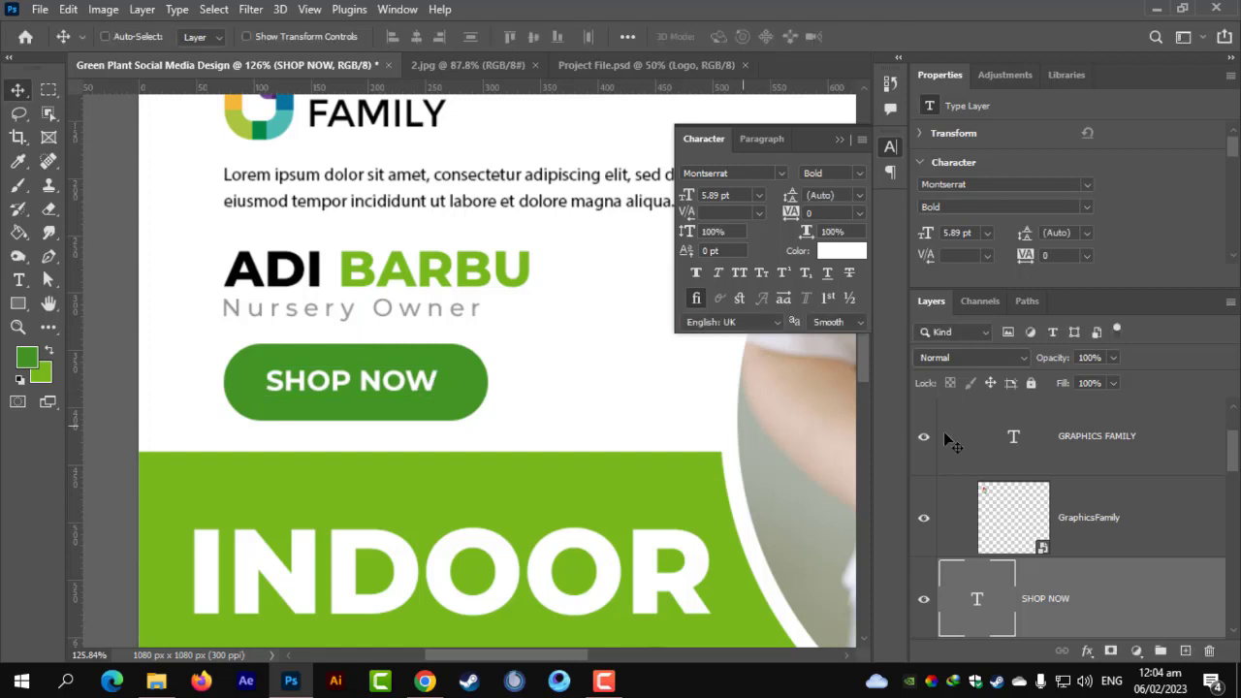
scroll(1026, 590, down, 1)
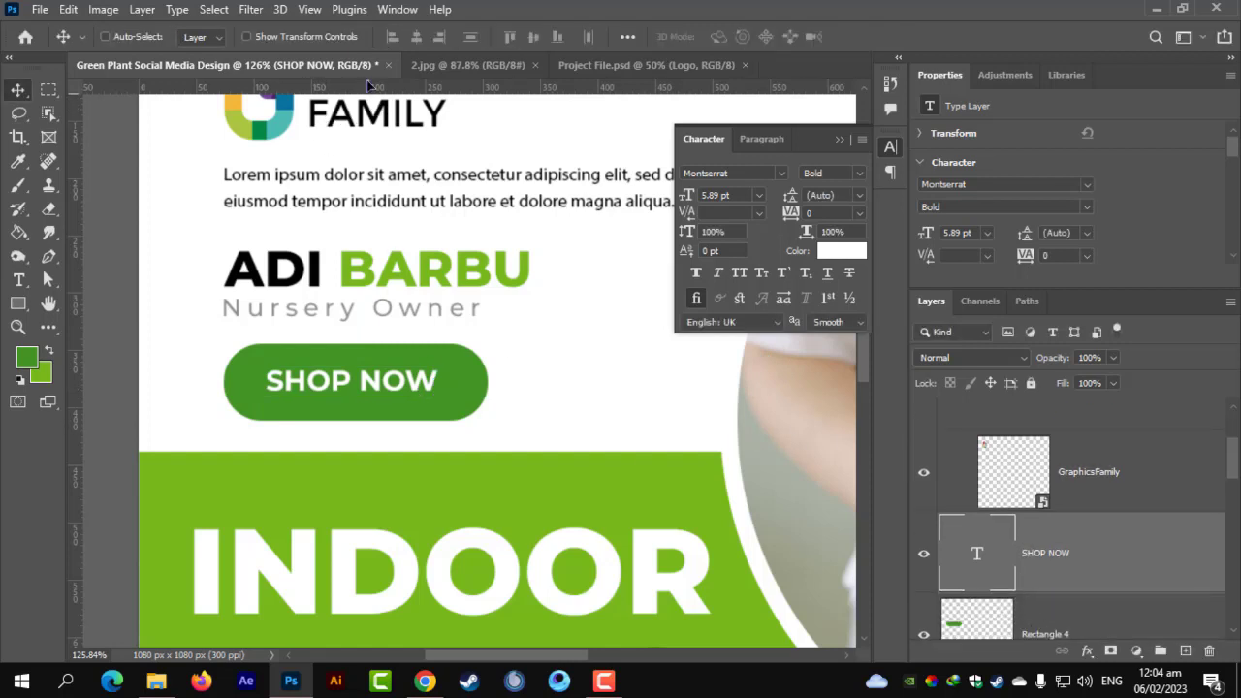
key(alt+shift+bracketleft)
click(416, 35)
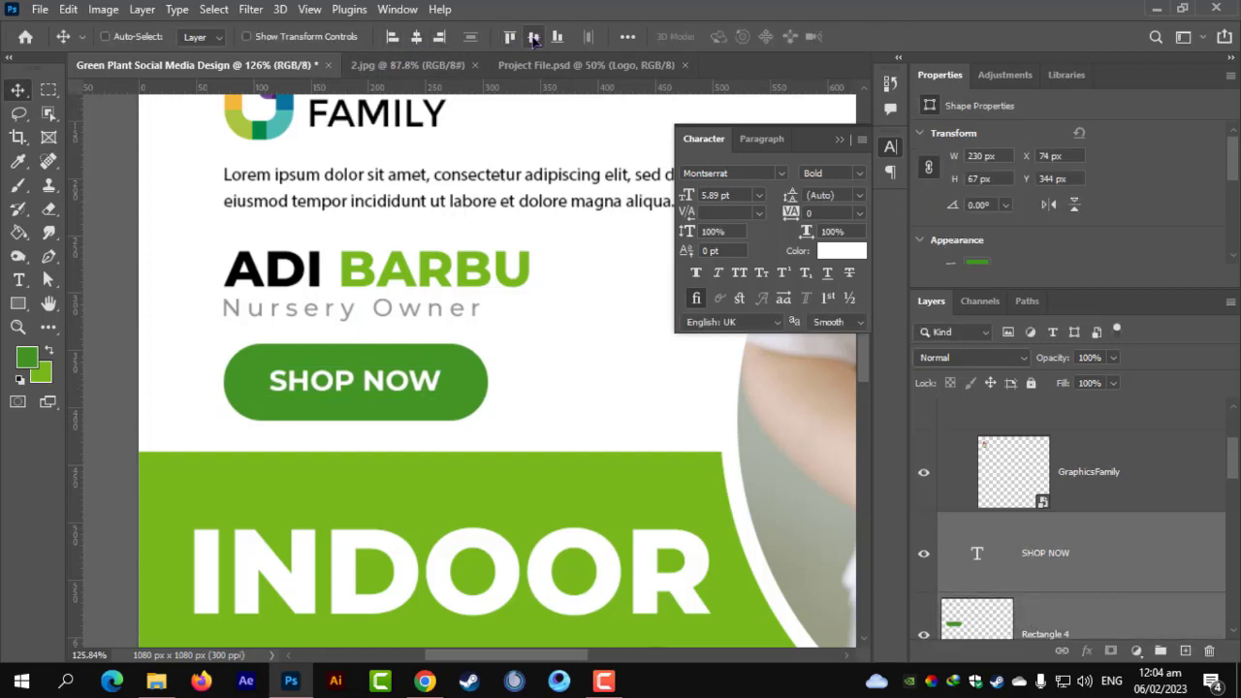
click(533, 36)
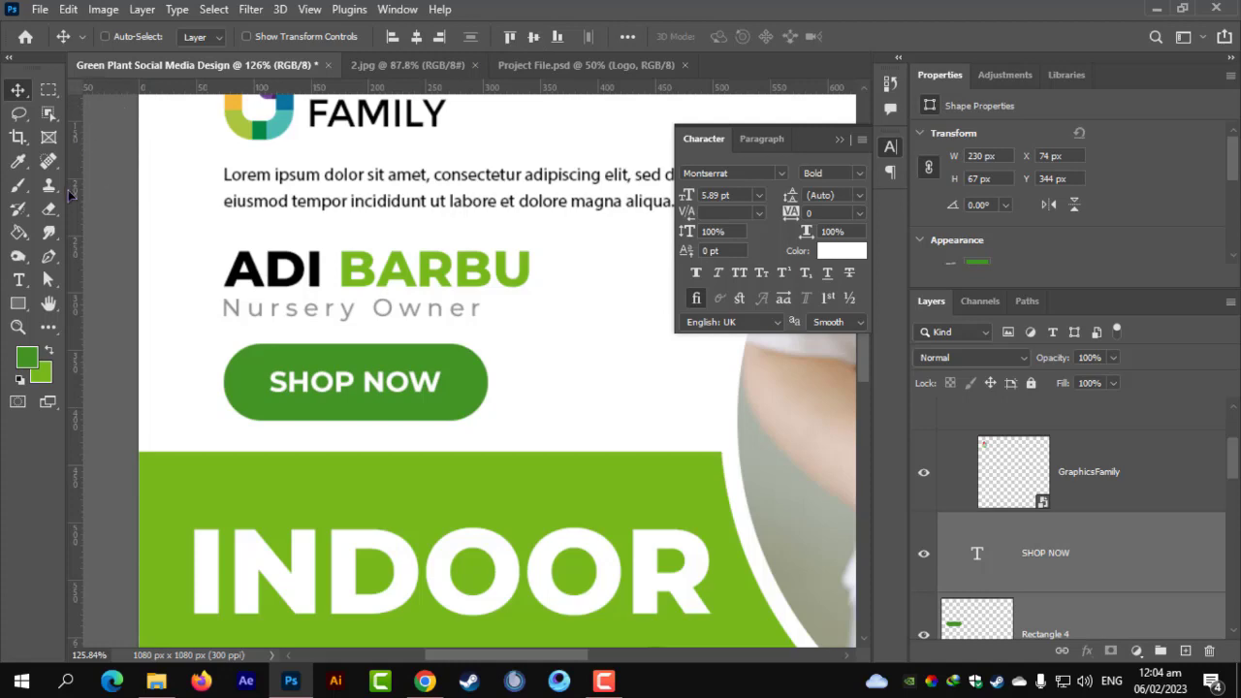
key(ctrl+0)
scroll(289, 328, up, 1)
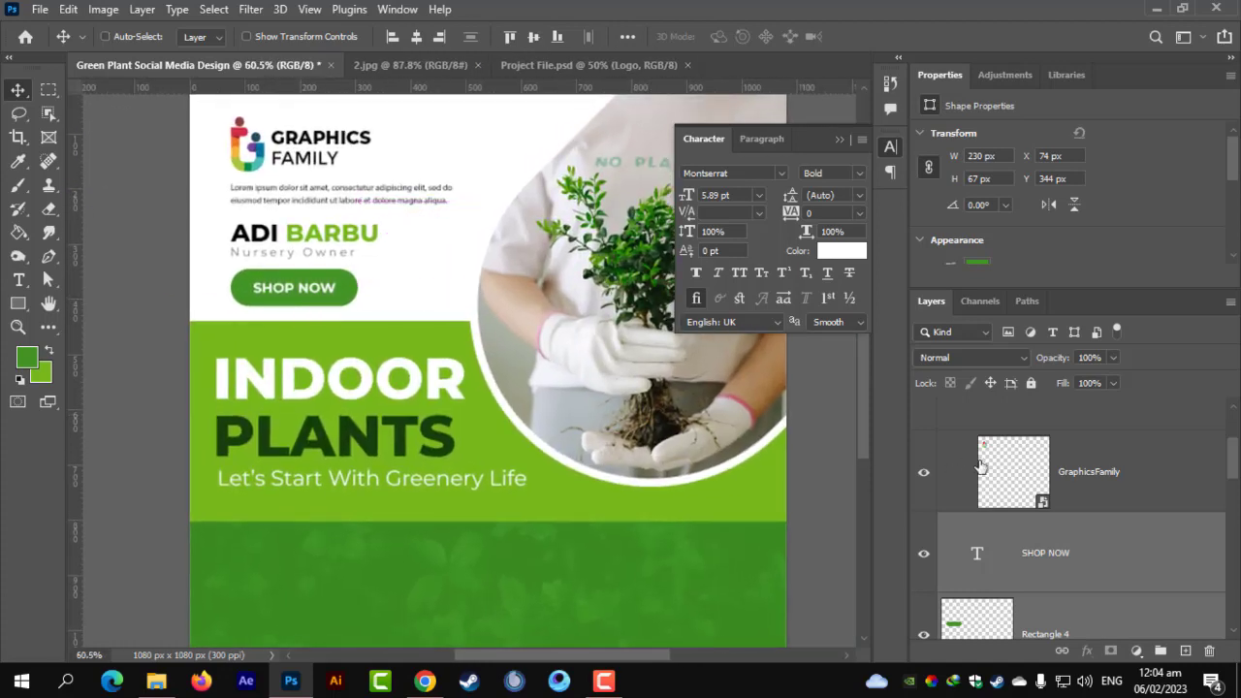
scroll(1055, 574, down, 1)
scroll(1061, 552, up, 3)
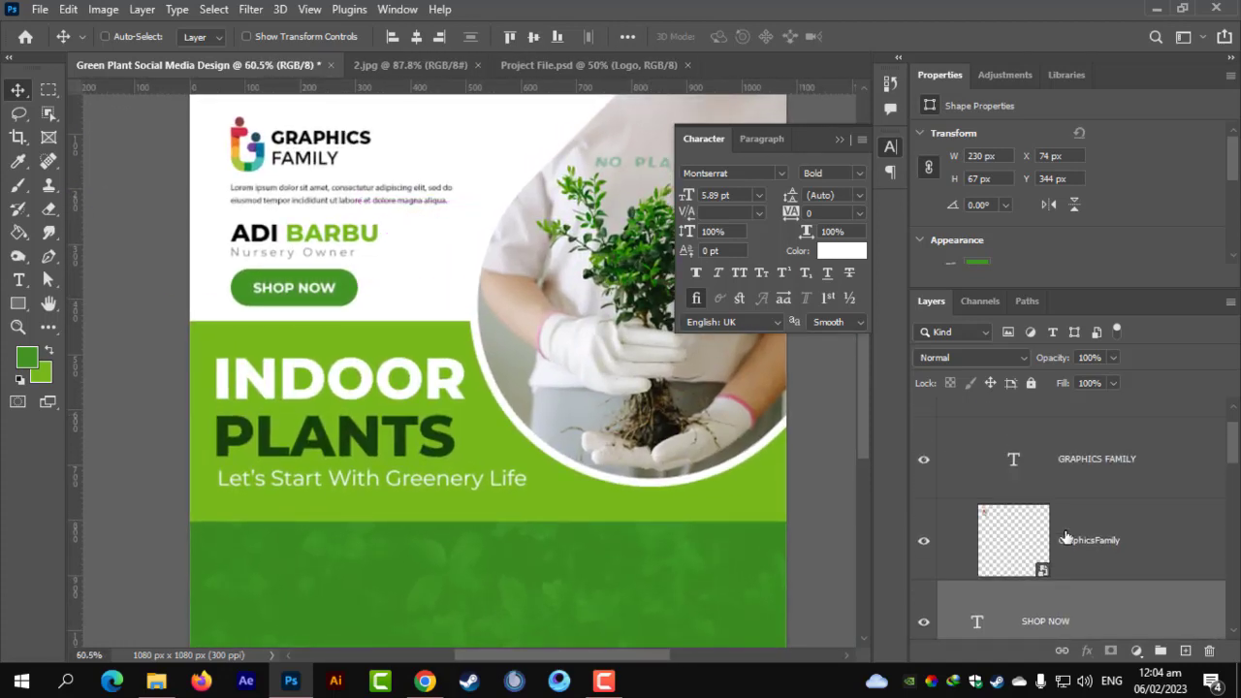
click(947, 411)
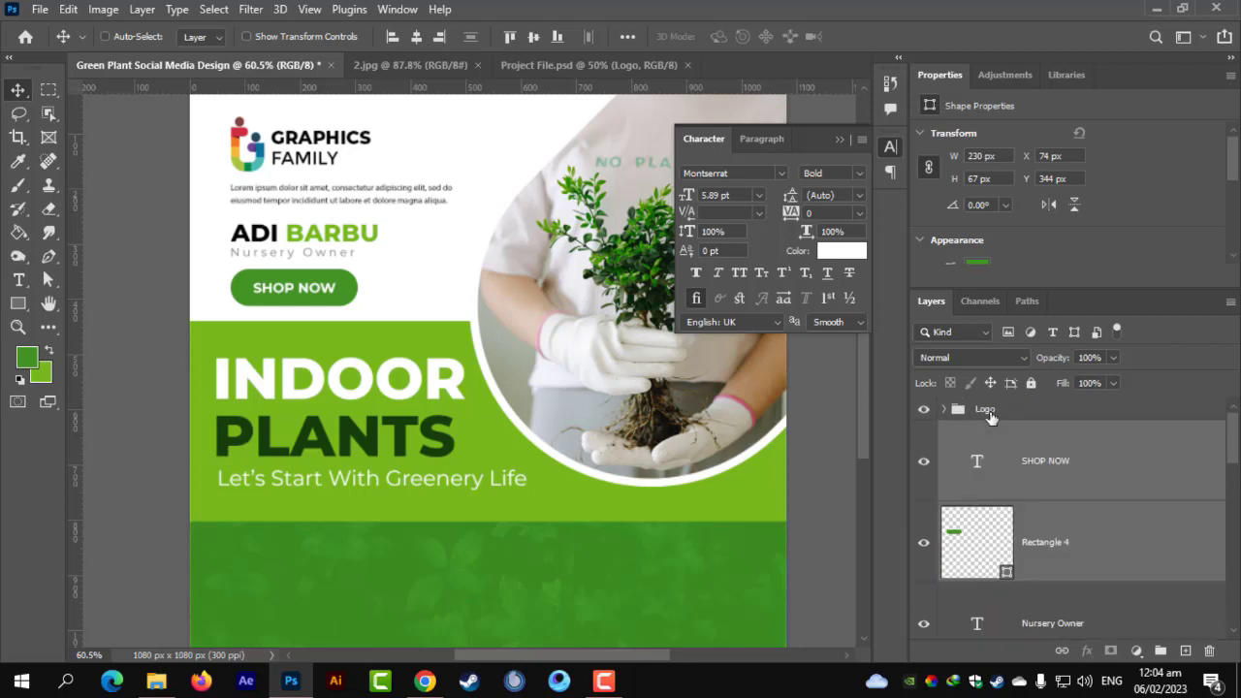
click(1028, 411)
scroll(1051, 490, down, 2)
scroll(1076, 536, down, 1)
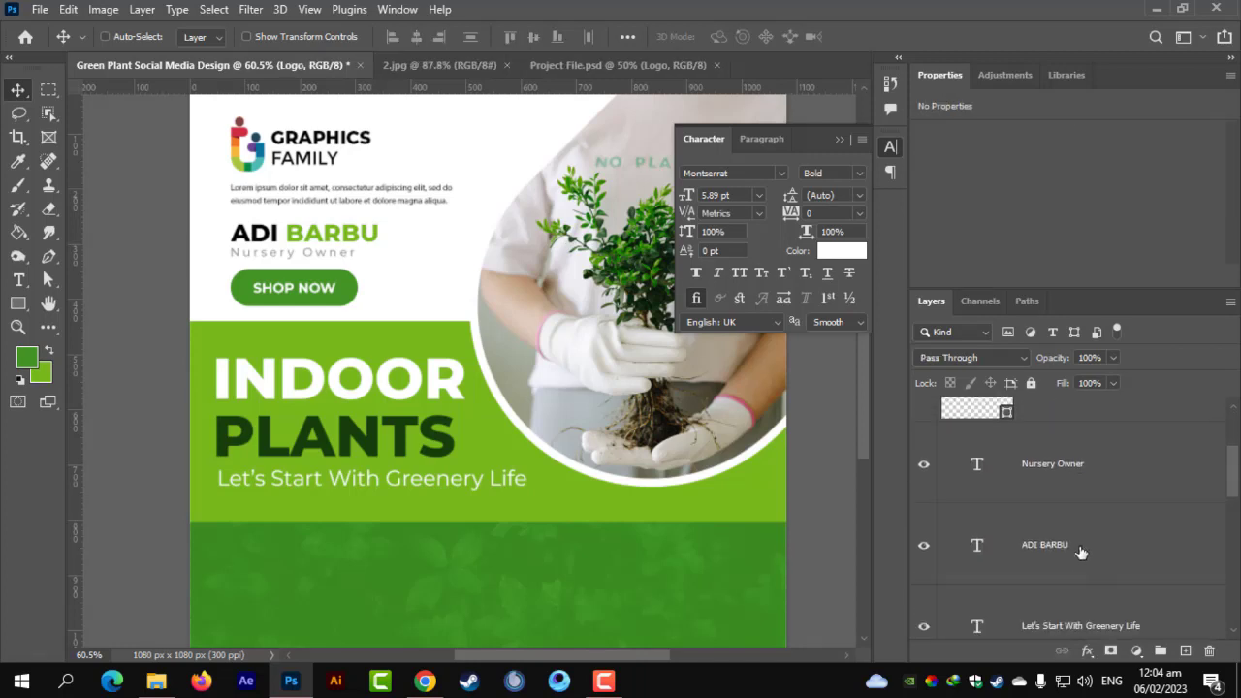
shift+click(1080, 548)
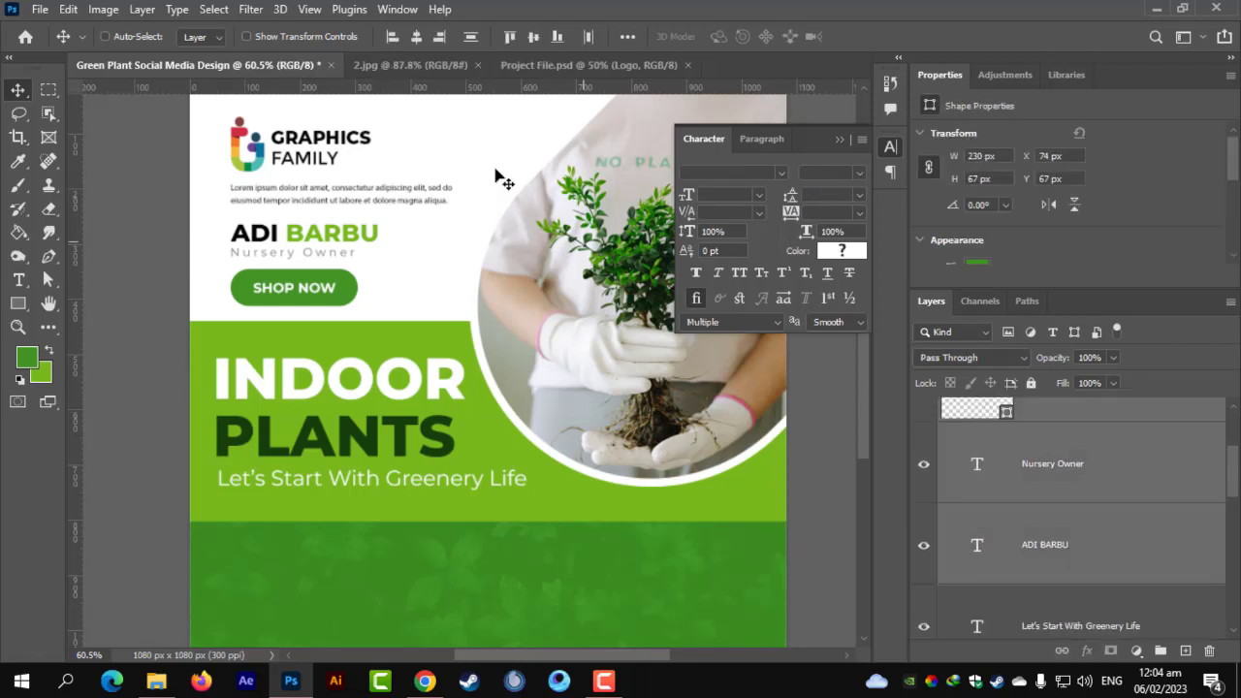
click(392, 38)
key(ctrl+z)
scroll(1043, 543, up, 1)
scroll(1047, 545, up, 2)
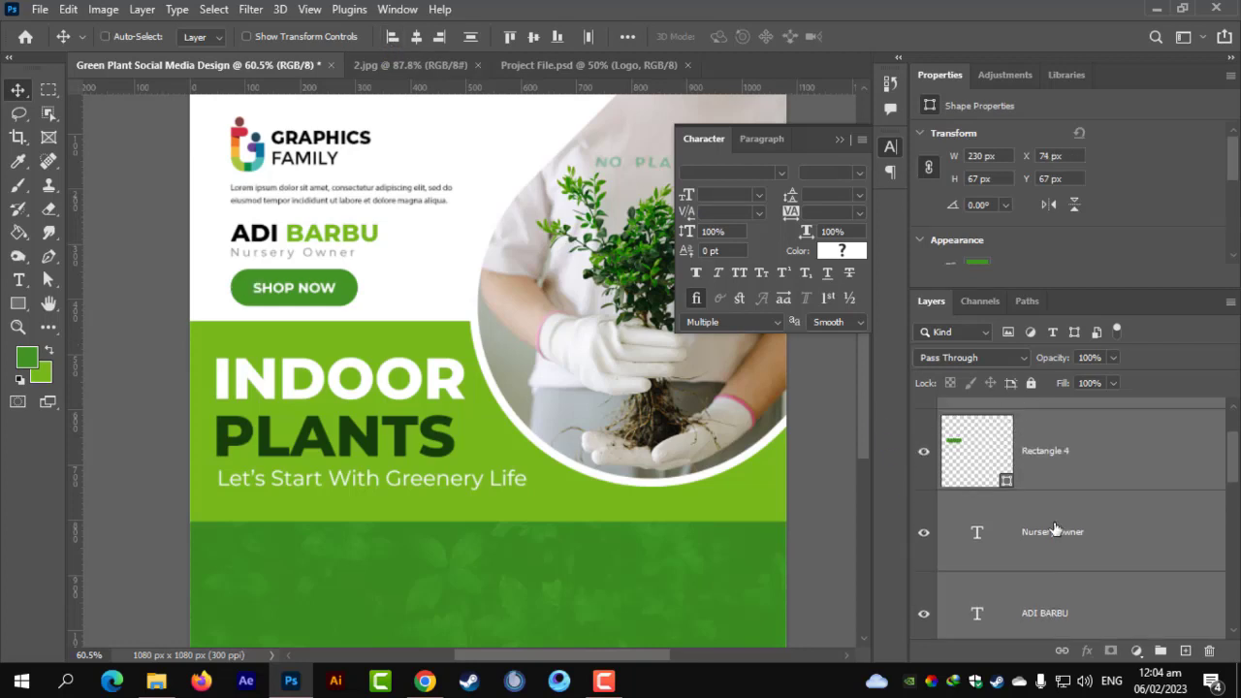
click(1065, 509)
scroll(1065, 529, down, 2)
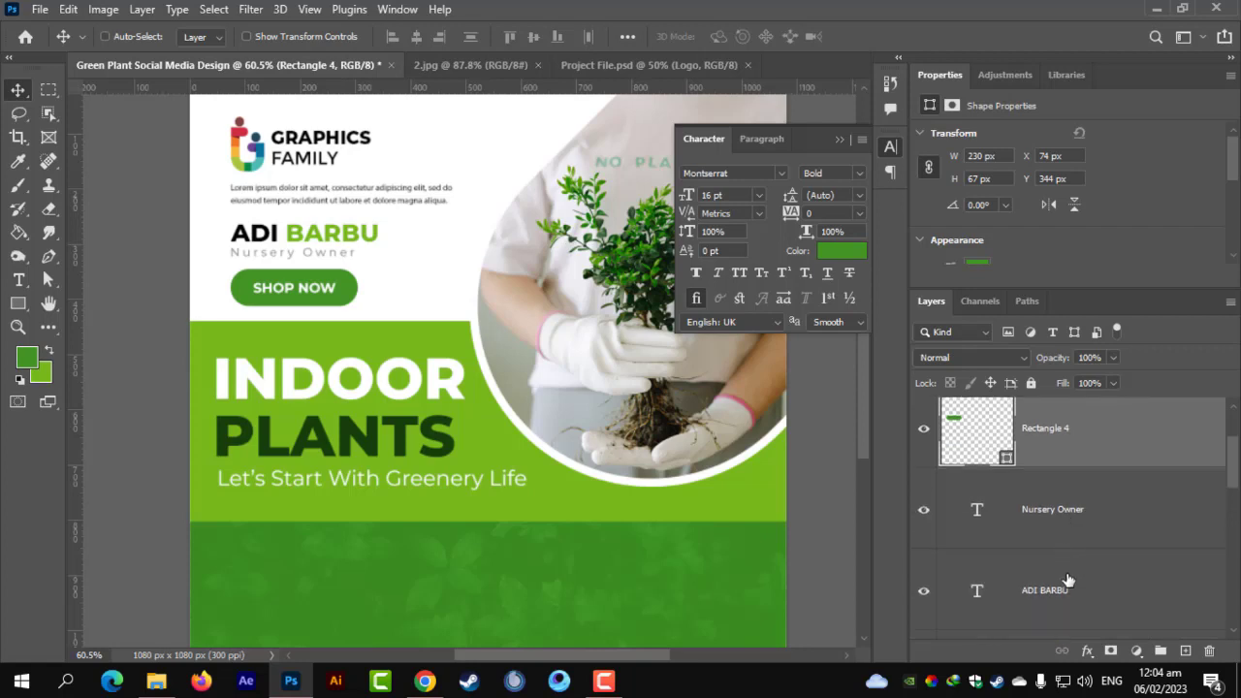
ctrl+click(1067, 580)
ctrl+click(1082, 531)
scroll(1078, 533, up, 3)
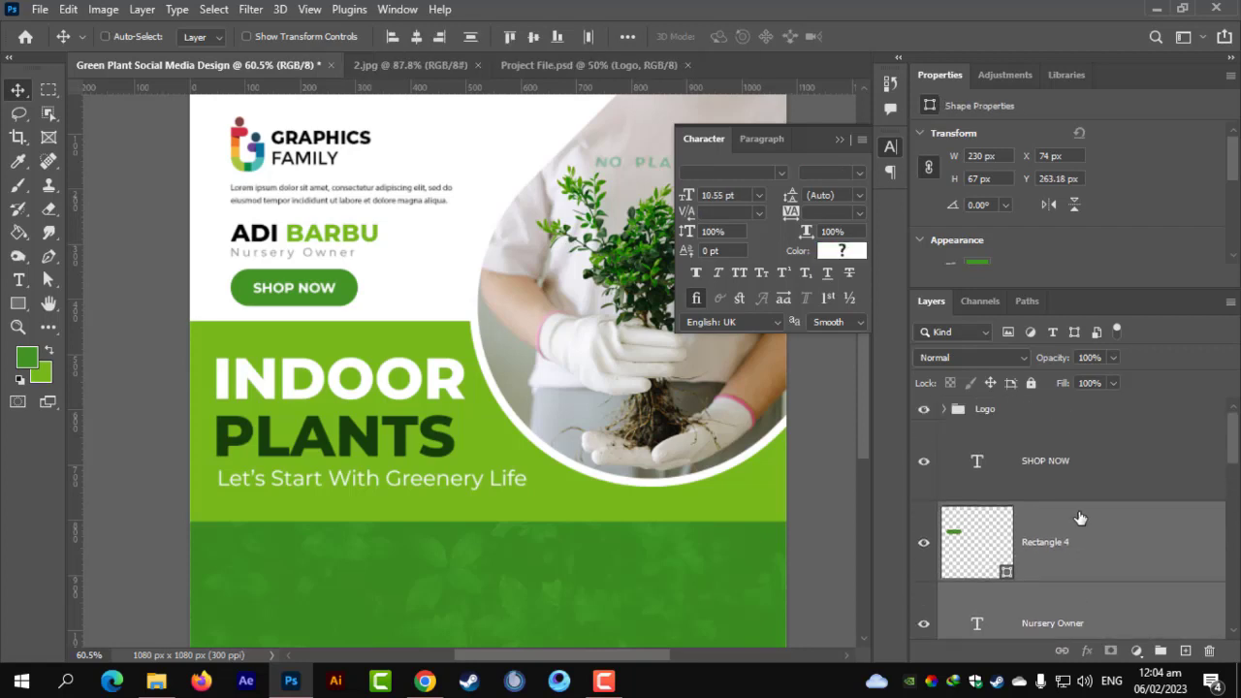
shift+click(1035, 417)
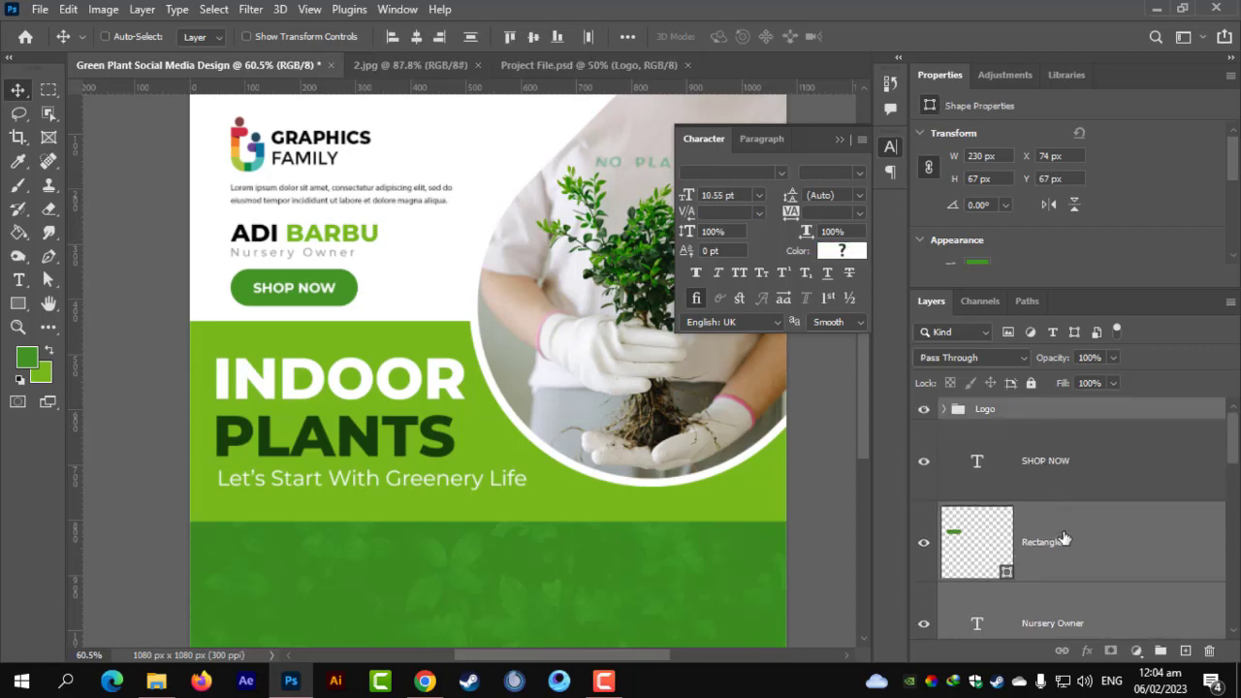
scroll(1064, 538, down, 5)
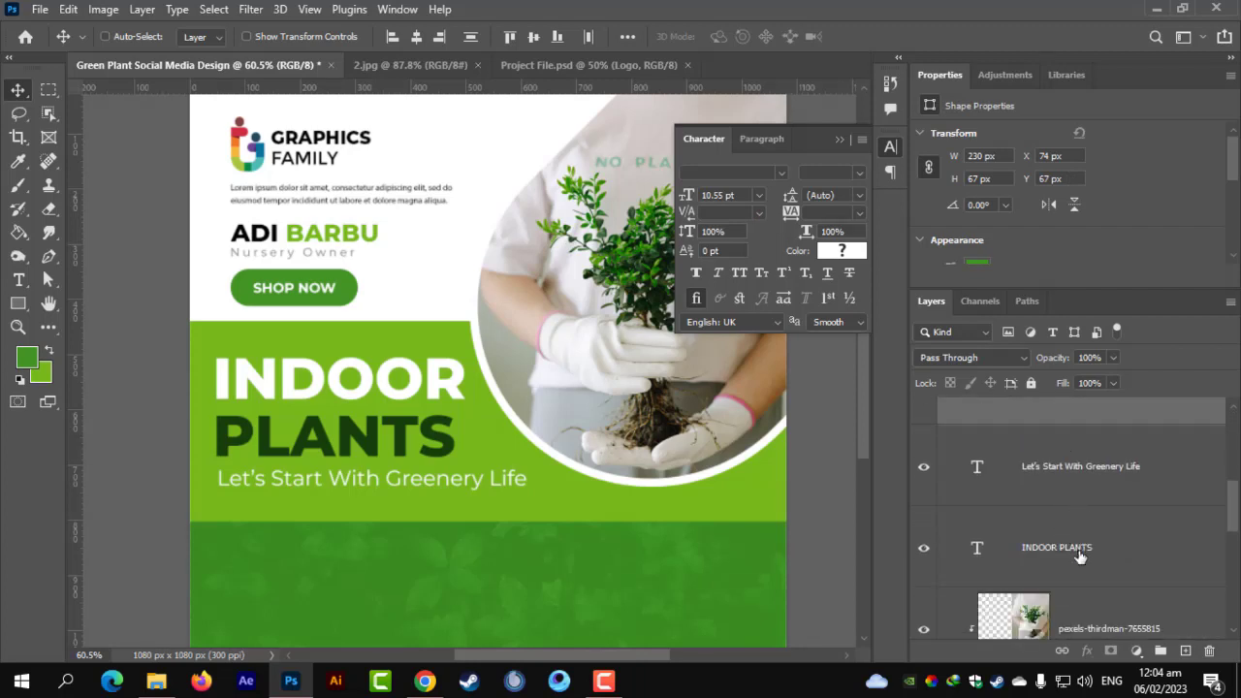
scroll(1080, 554, down, 5)
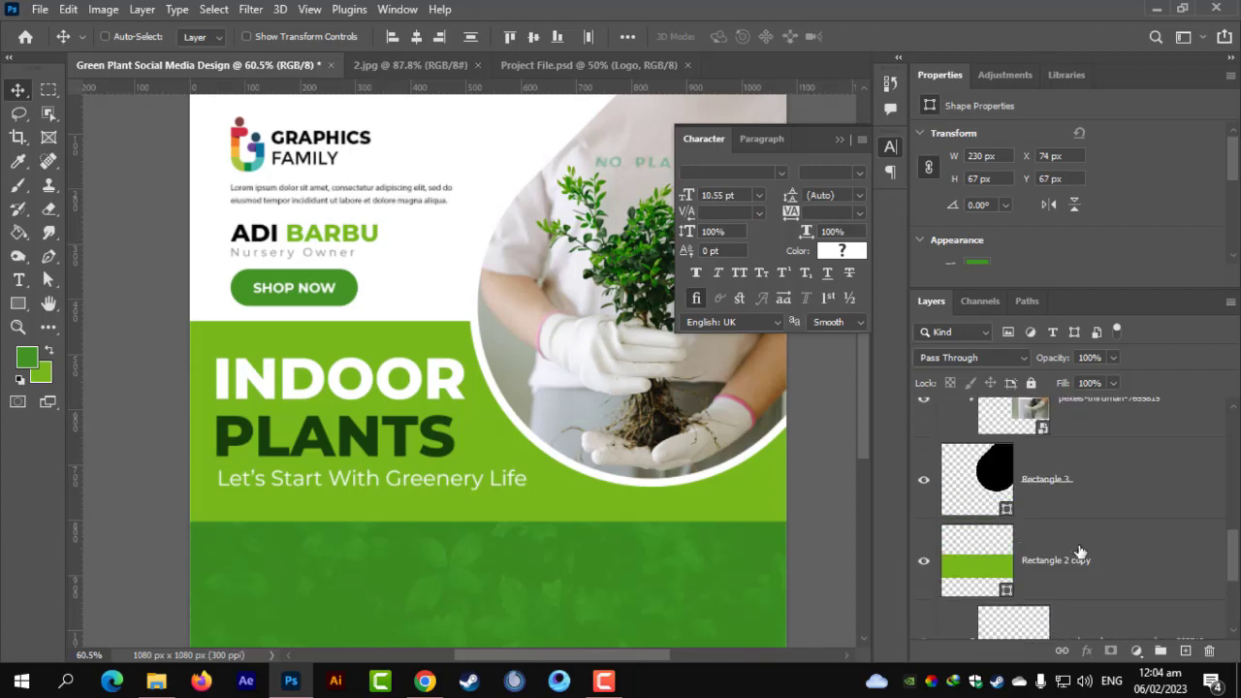
scroll(1079, 550, up, 10)
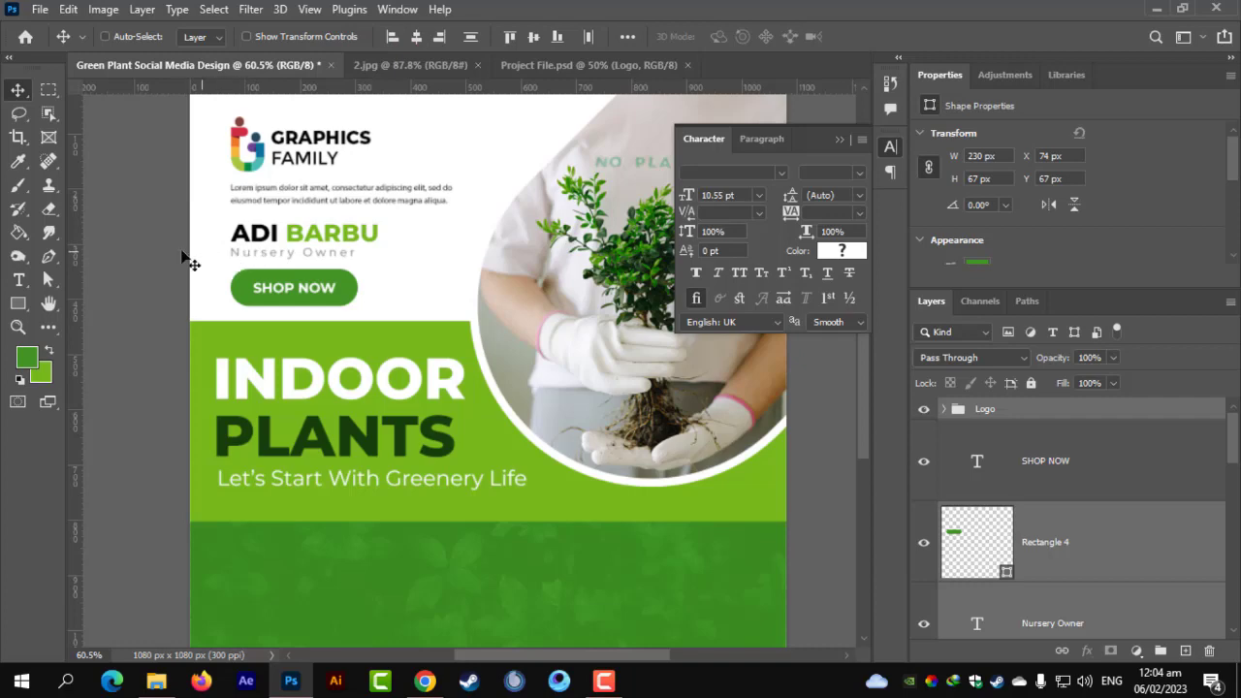
scroll(254, 240, down, 3)
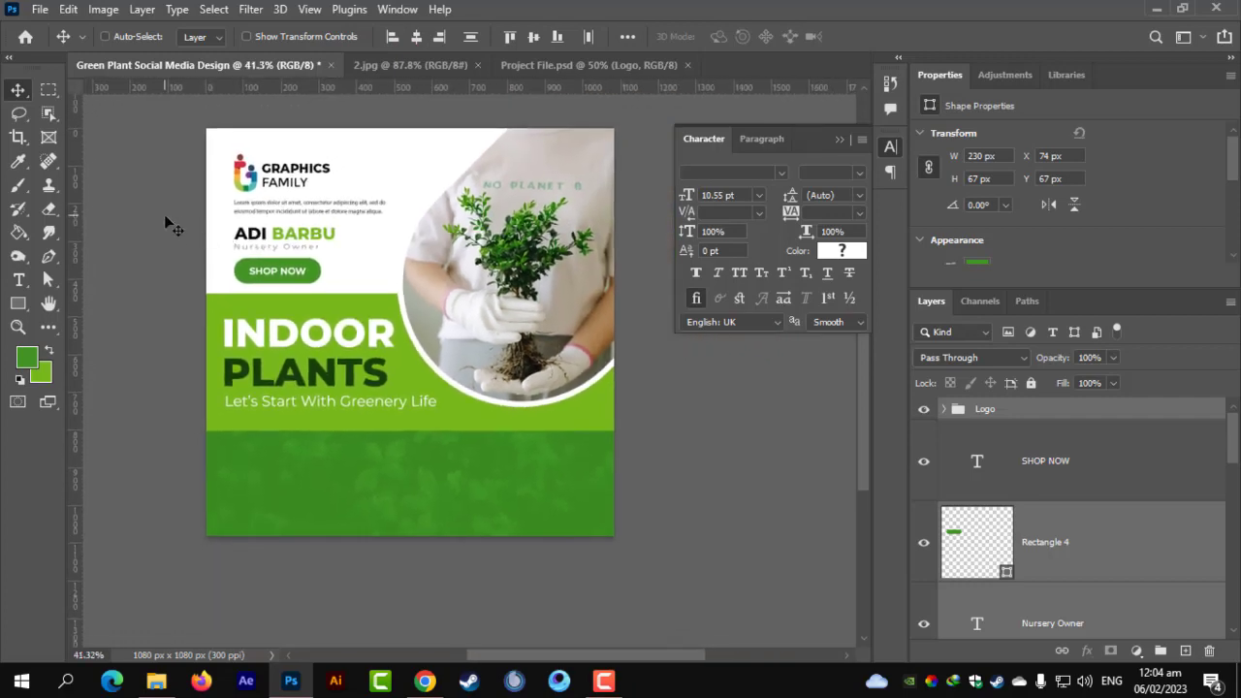
click(362, 271)
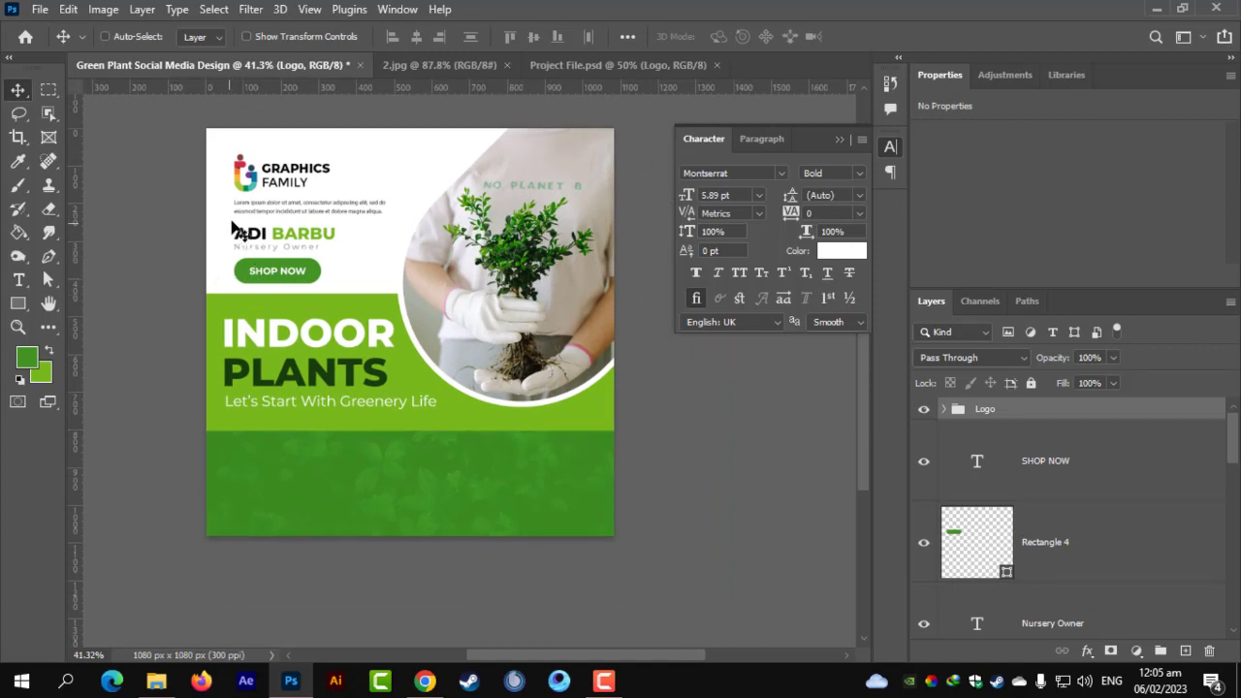
Select the logo, name, text and SHOP NOW layers together and enter Free Transform.
scroll(1028, 504, down, 5)
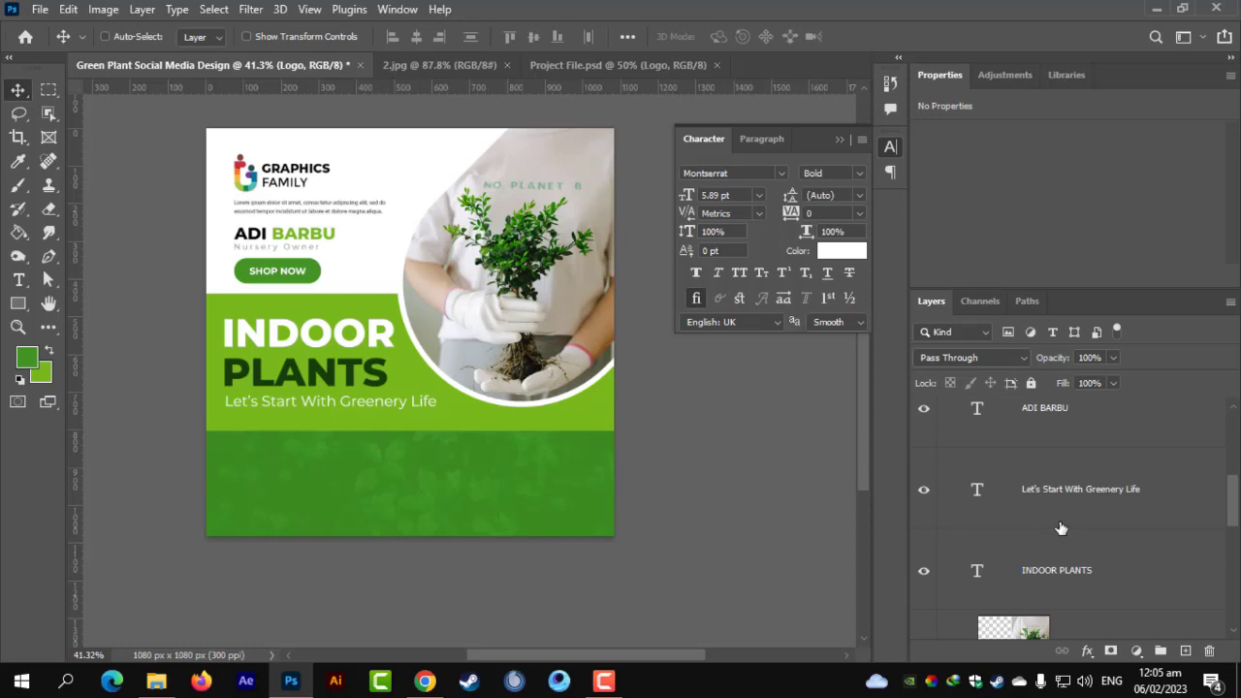
scroll(1064, 485, up, 1)
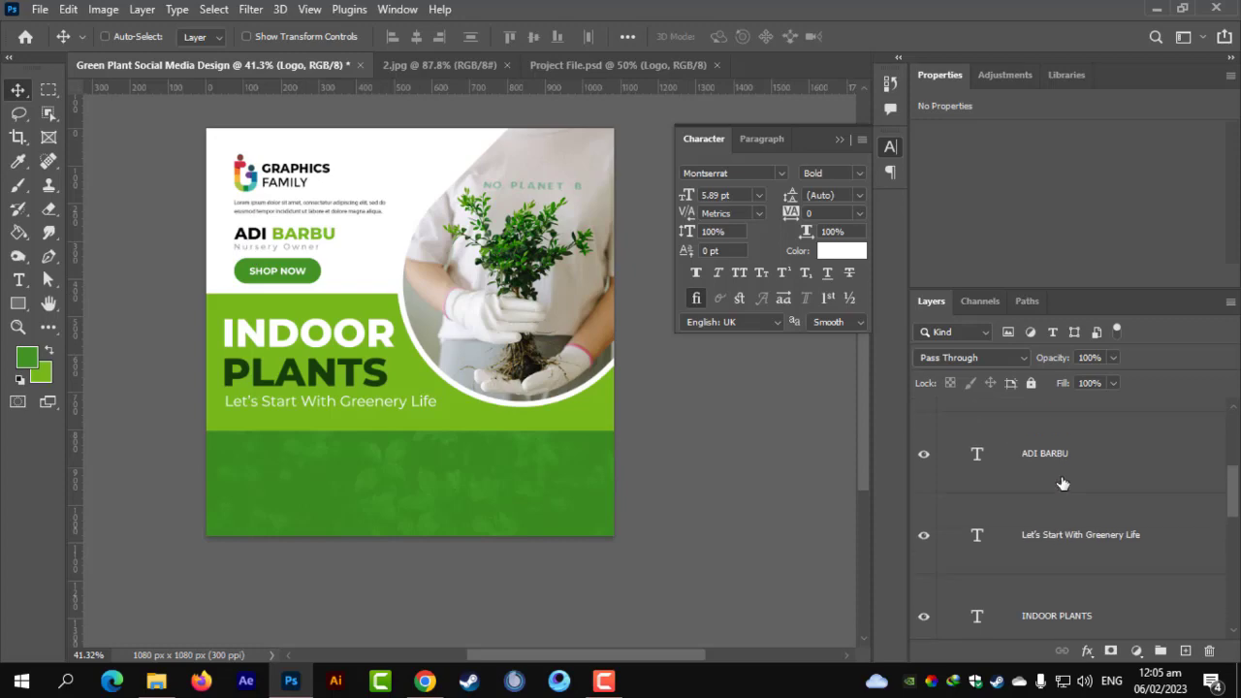
shift+click(1019, 468)
scroll(278, 329, up, 3)
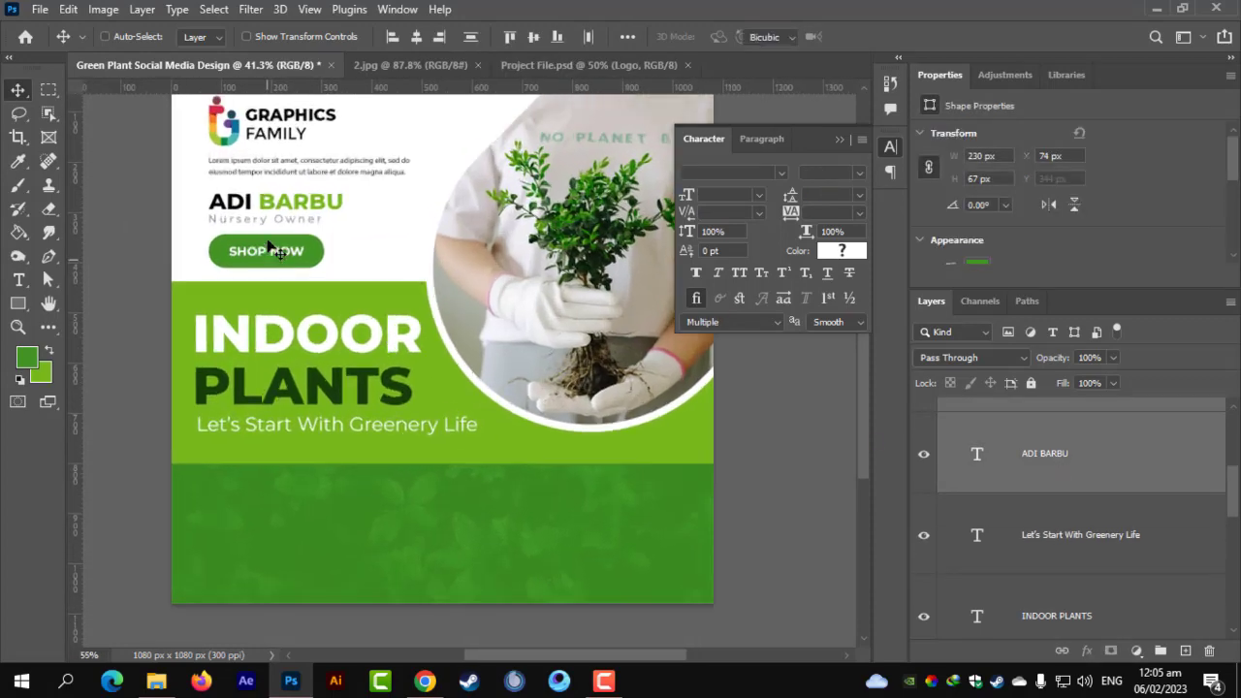
key(ctrl+t)
Move the header block slightly up-left, nudge it down, and apply the transform.
drag(318, 355, 318, 343)
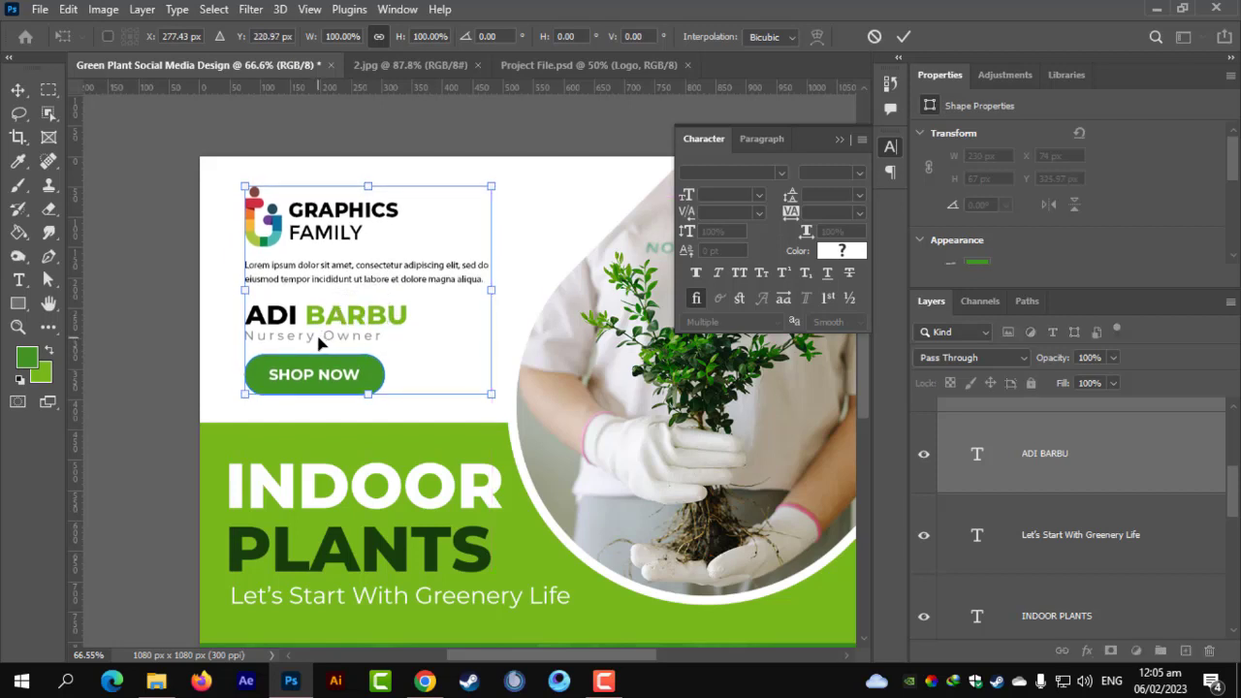
key(Down)
key(Down)
key(Down)
key(Down)
key(Down)
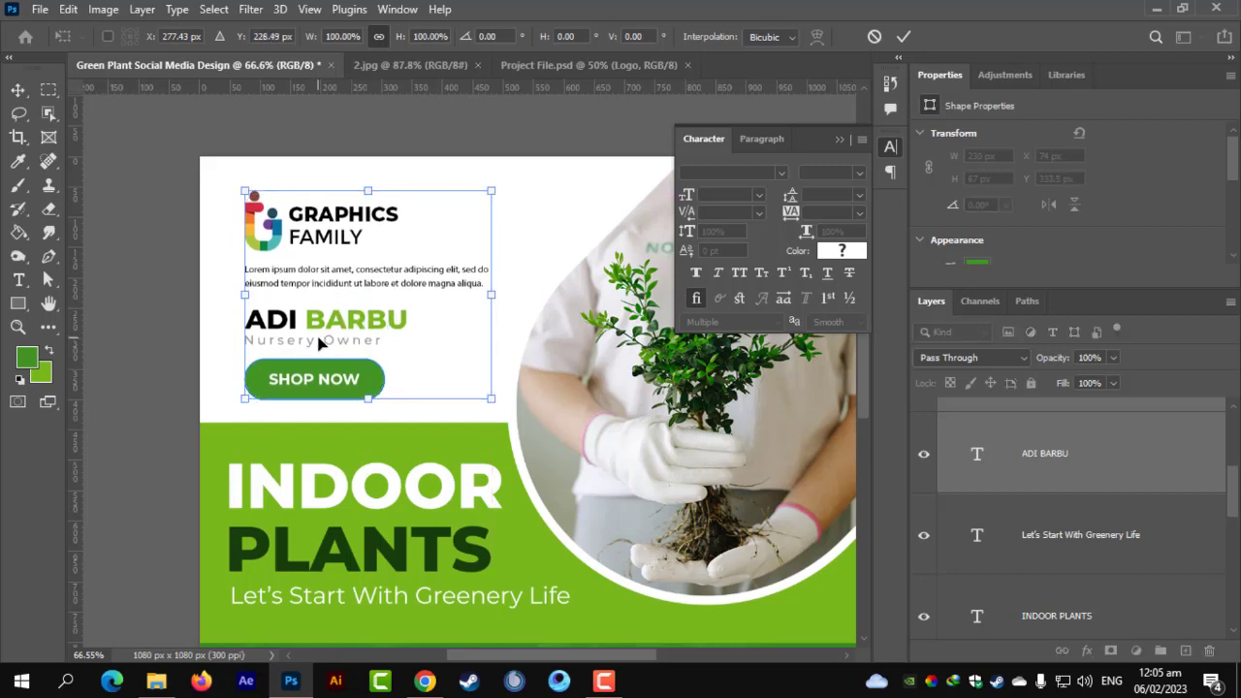
key(Return)
key(ctrl+minus)
scroll(405, 148, down, 3)
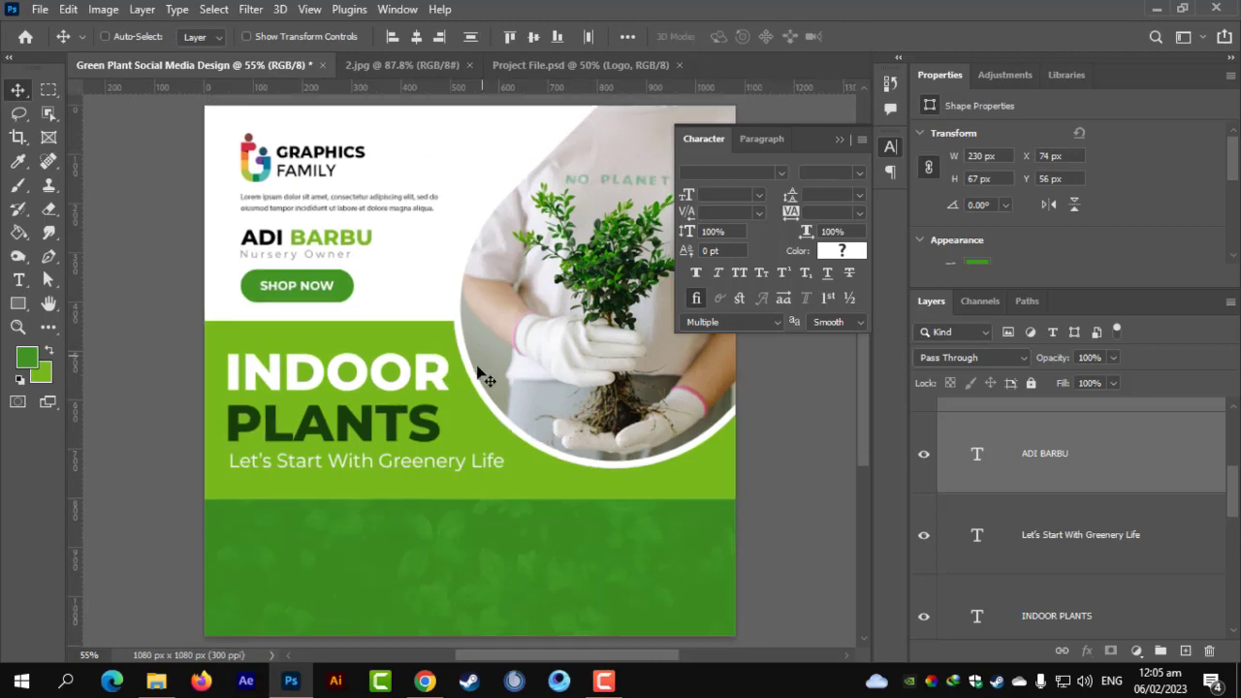
scroll(435, 463, up, 1)
scroll(424, 463, up, 4)
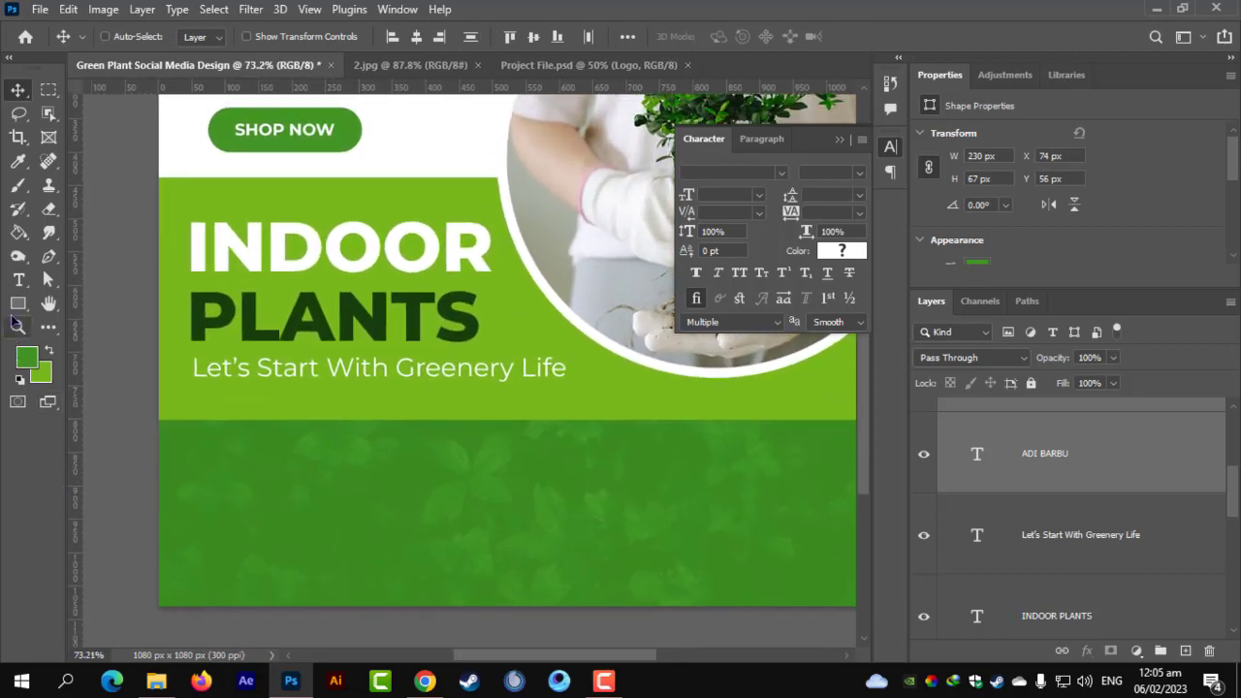
Pick the Rectangle tool and make the Logo group the active layer.
drag(18, 303, 92, 302)
scroll(212, 522, down, 3)
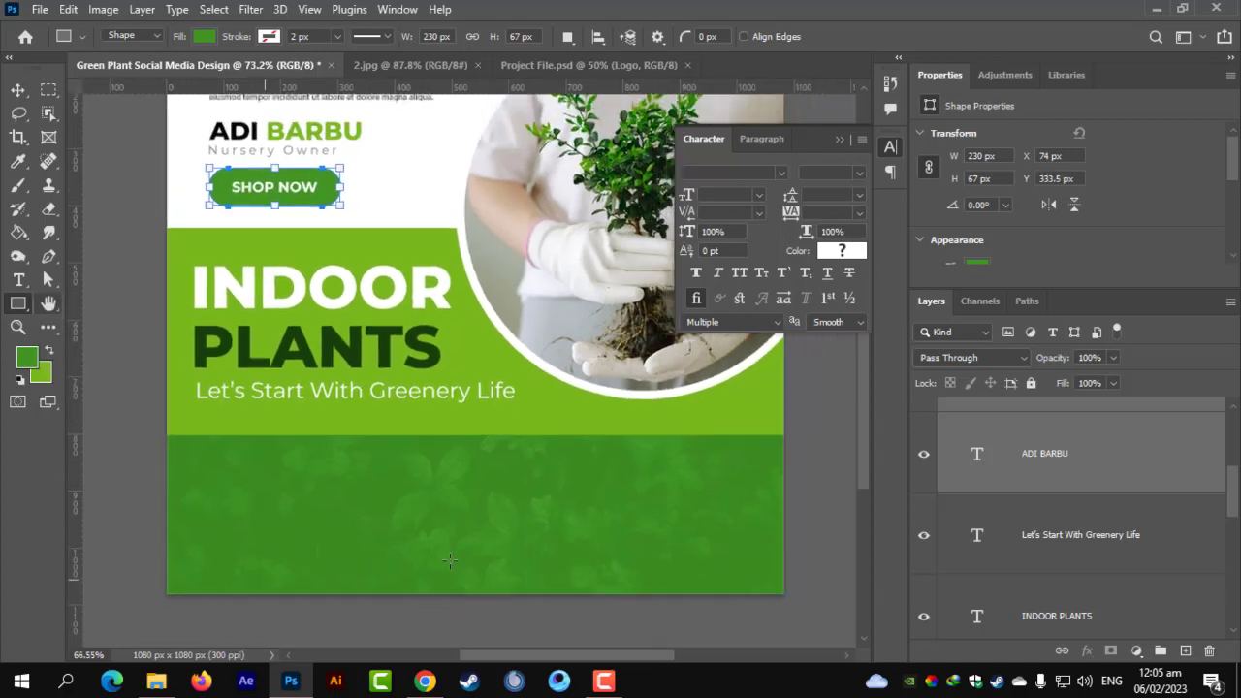
scroll(1120, 563, down, 3)
scroll(1116, 555, up, 4)
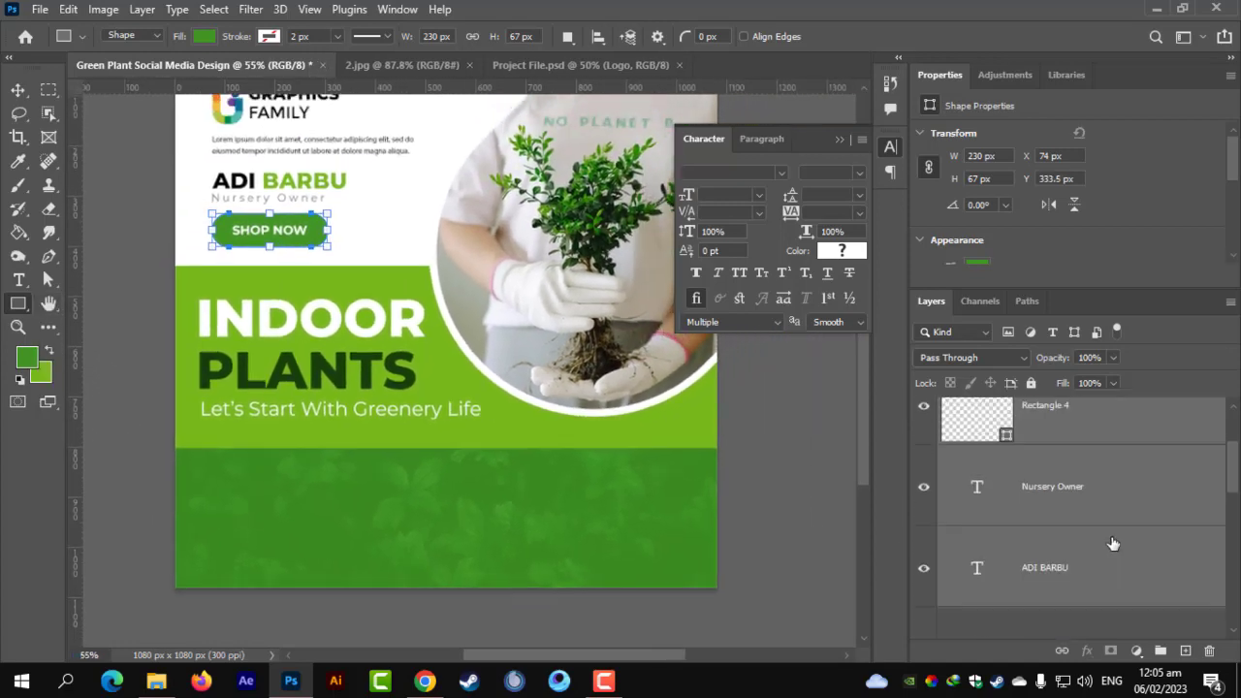
click(1027, 417)
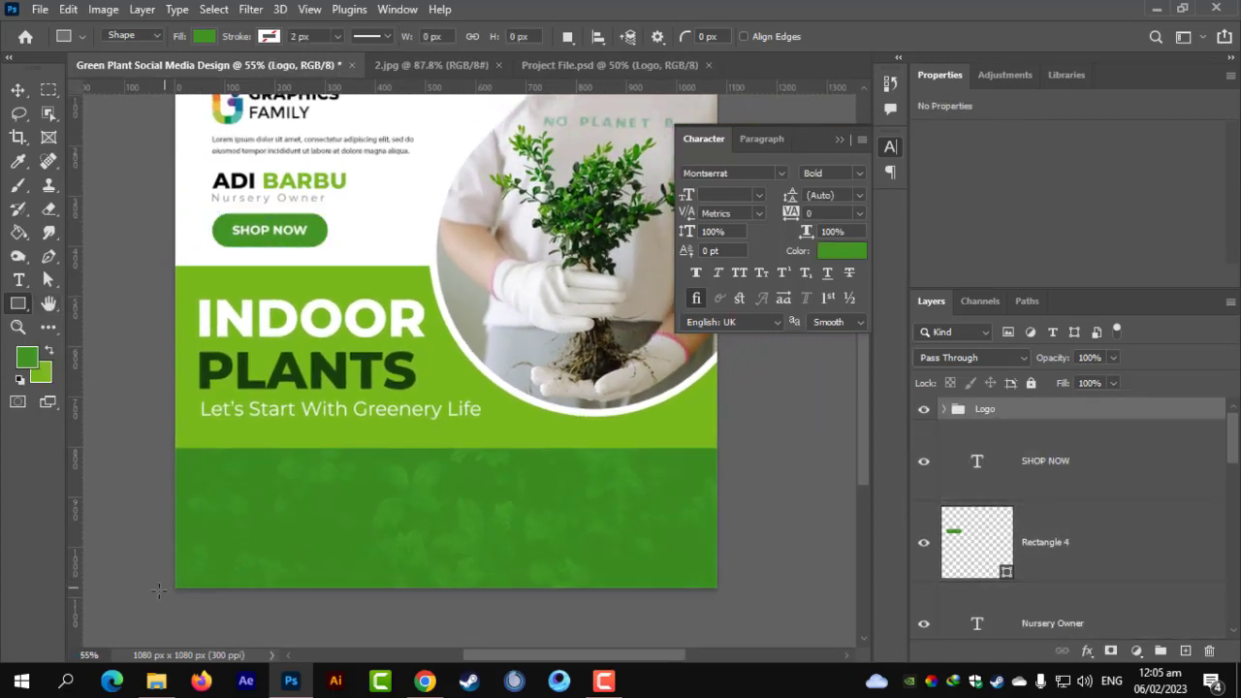
Draw a wide rectangle at the bottom-left and slant its top-right corner inward.
drag(152, 595, 531, 539)
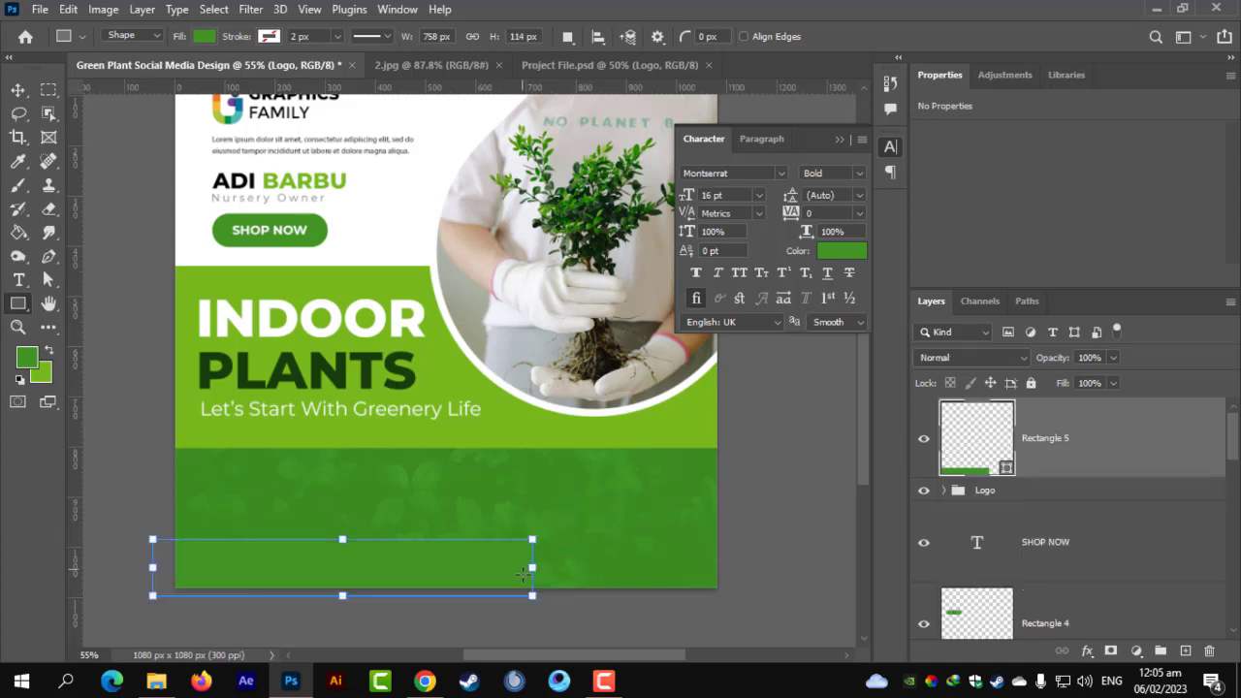
scroll(528, 561, up, 2)
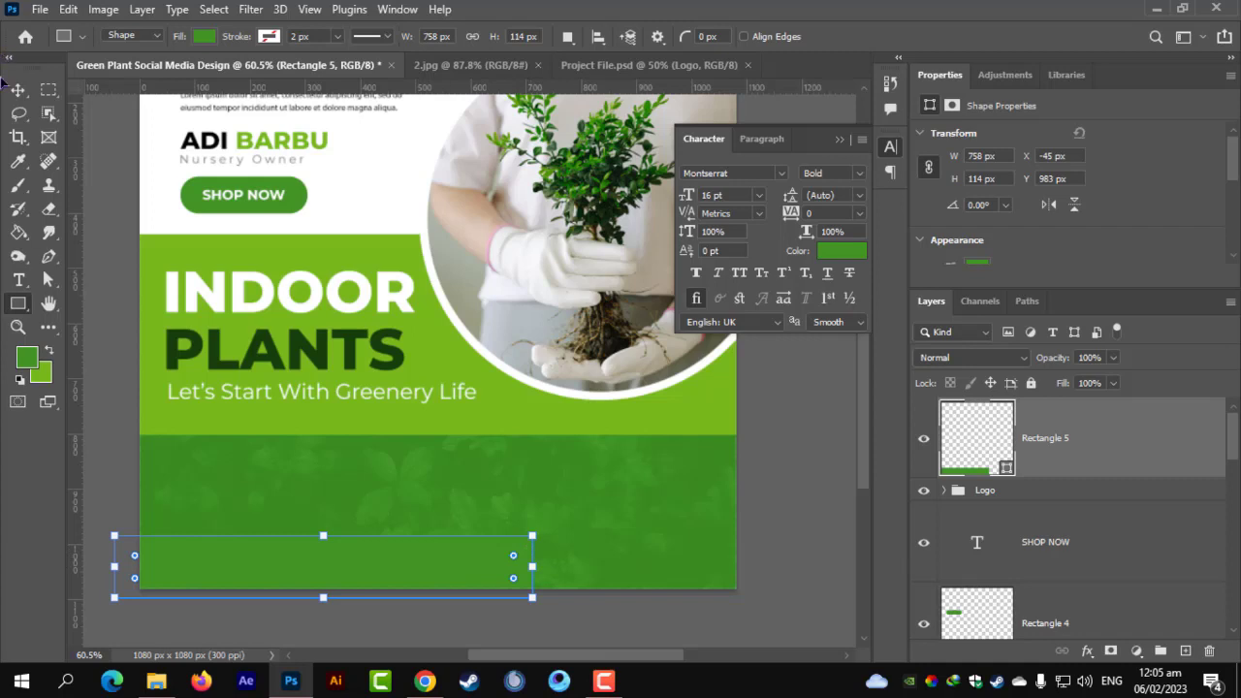
key(v)
key(ctrl+t)
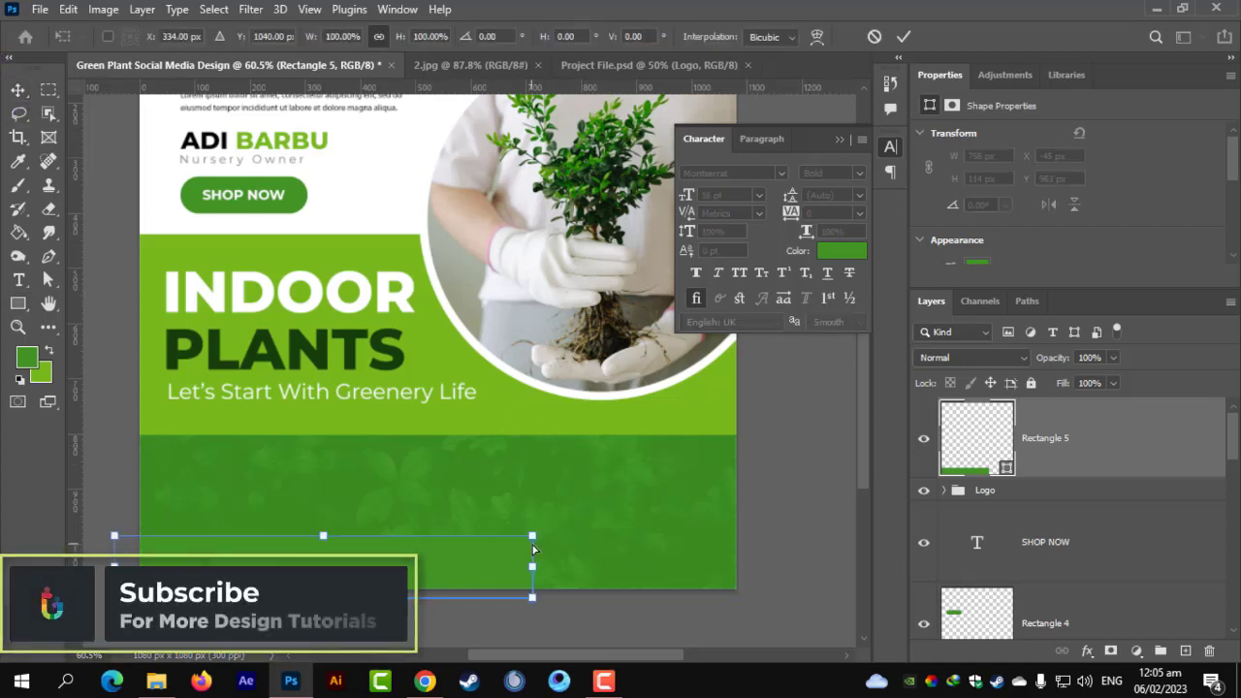
drag(532, 539, 475, 541)
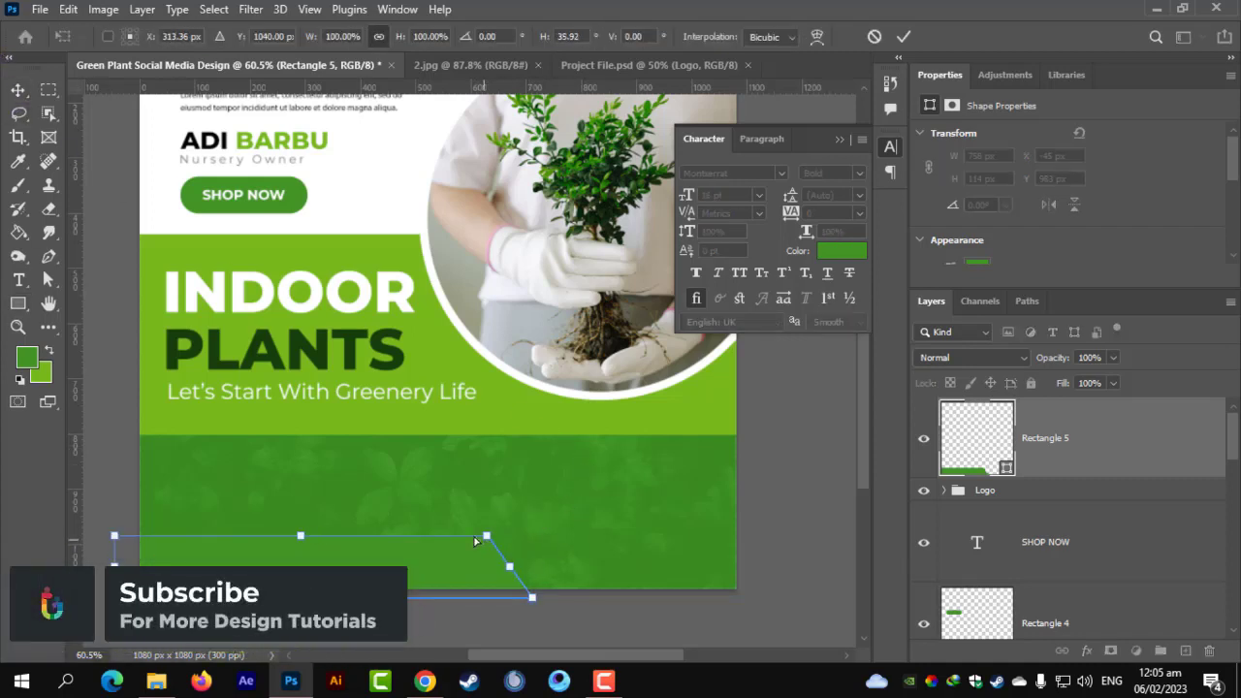
key(Return)
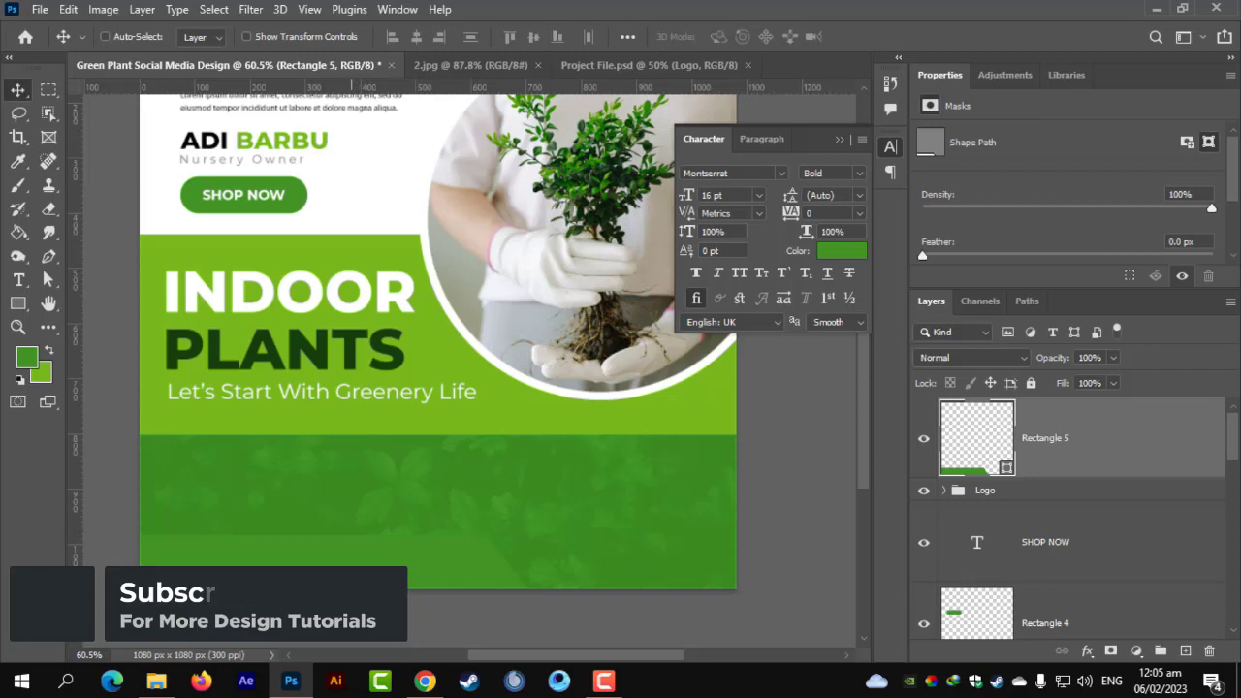
Colour the new Rectangle 5 bar dark green #1f562f.
key(g)
scroll(494, 195, up, 2)
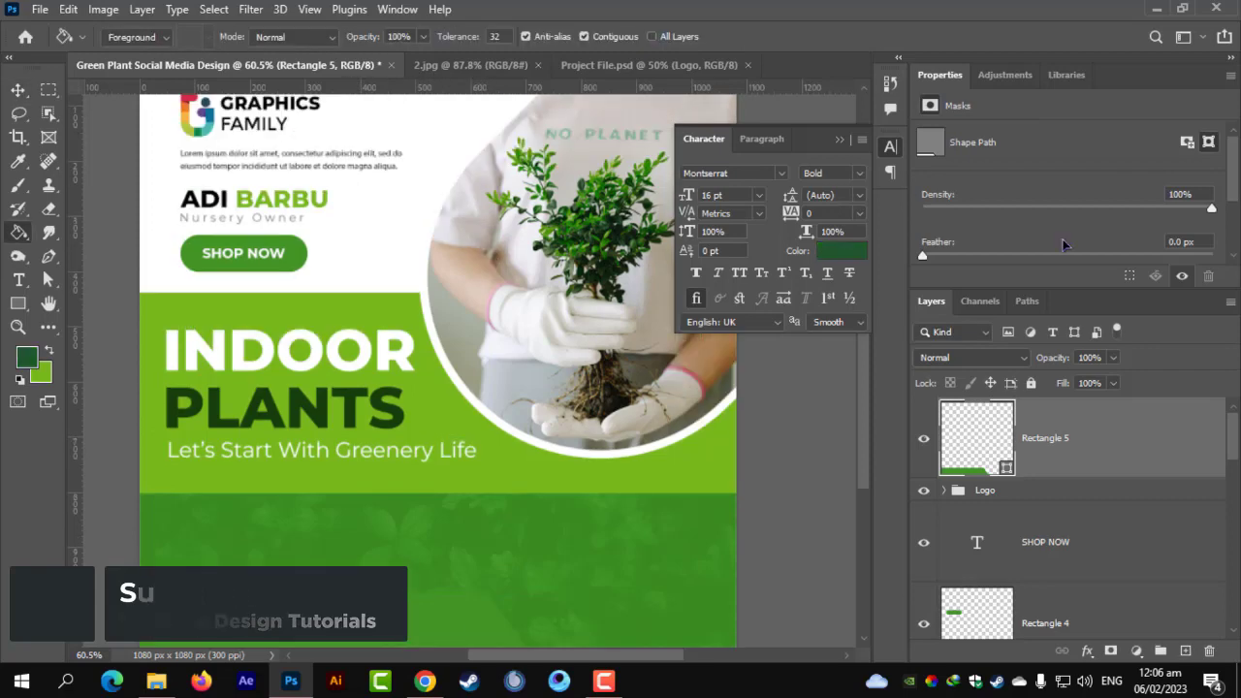
double_click(991, 437)
click(26, 350)
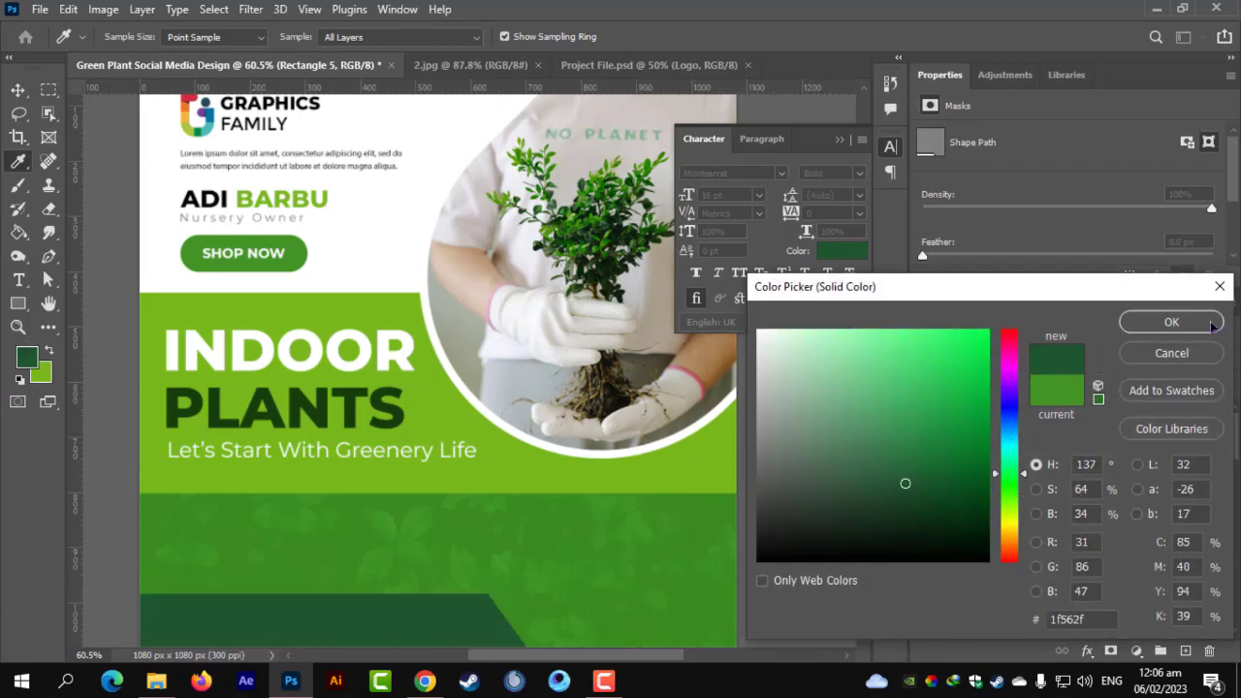
click(1213, 326)
click(18, 89)
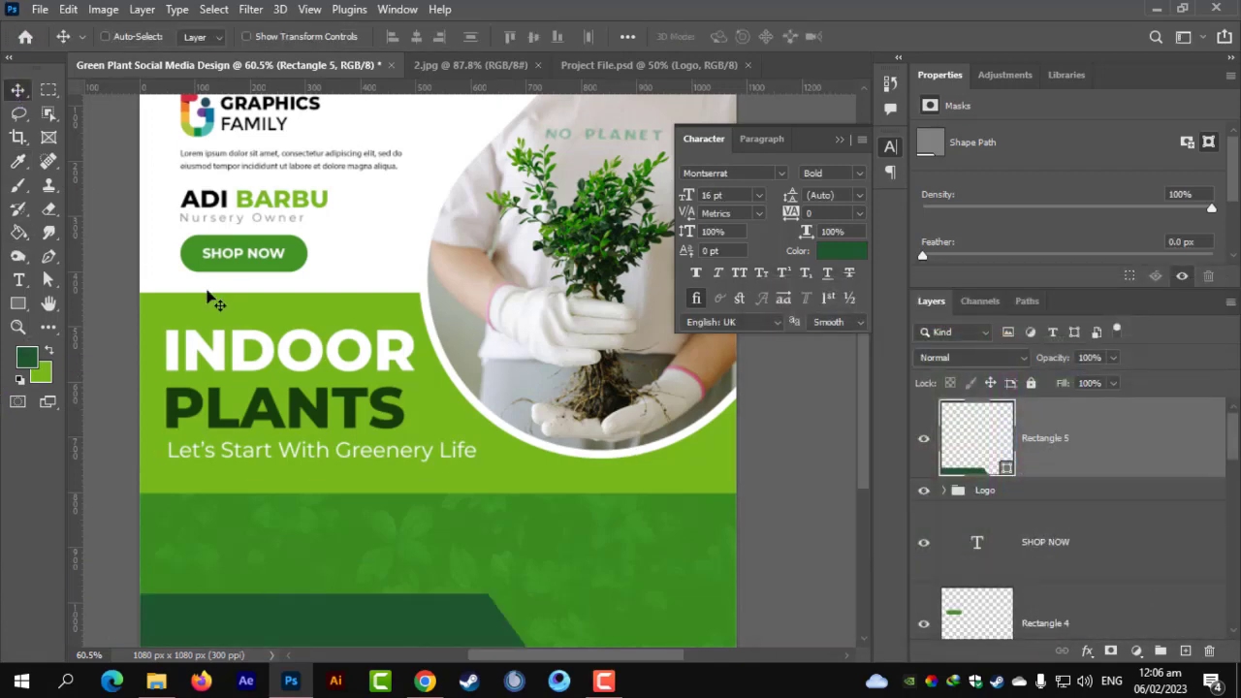
scroll(207, 291, down, 3)
scroll(379, 449, up, 1)
scroll(412, 500, up, 2)
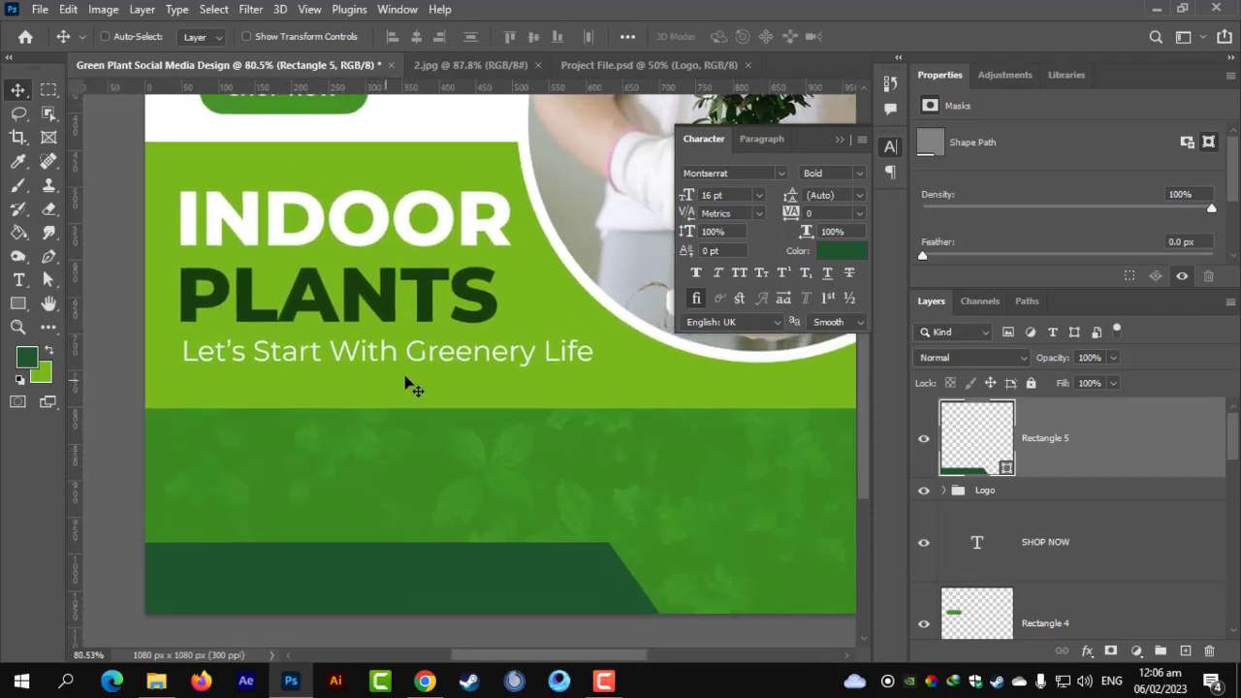
key(ctrl+t)
scroll(463, 288, down, 1)
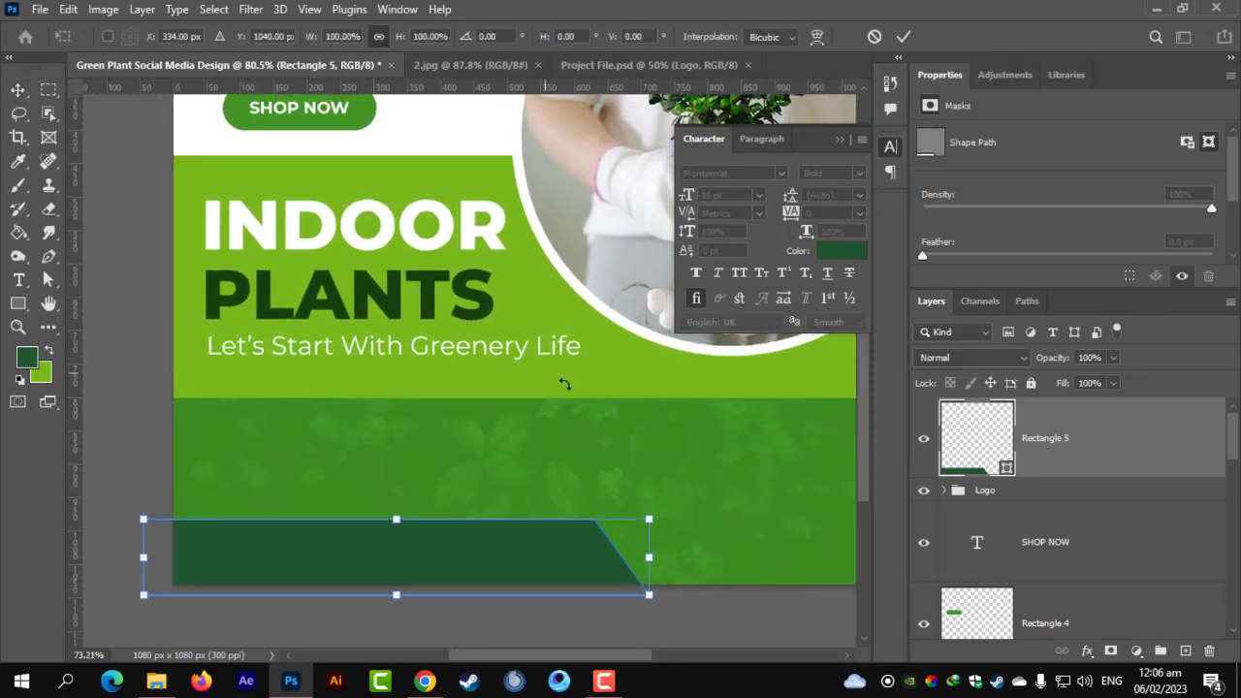
key(Return)
scroll(1086, 582, down, 5)
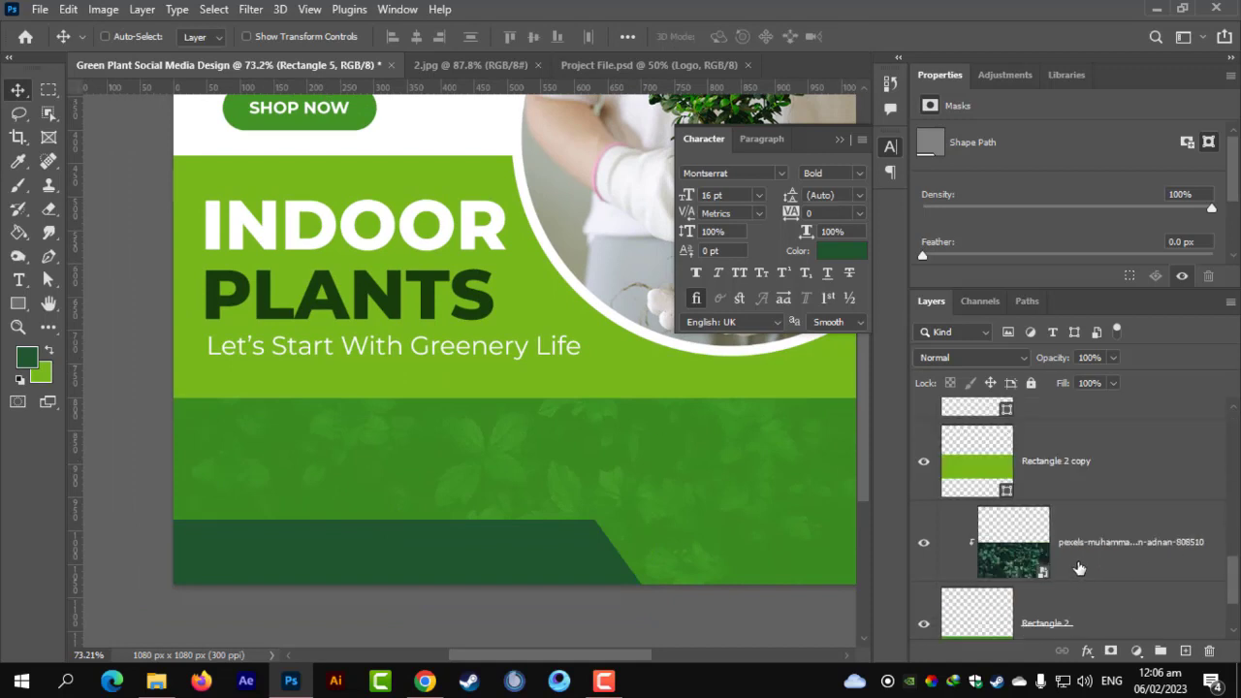
Duplicate Rectangle 2 and lower the copy's top edge so the band is 319 px tall.
drag(1060, 477, 1058, 485)
click(1054, 521)
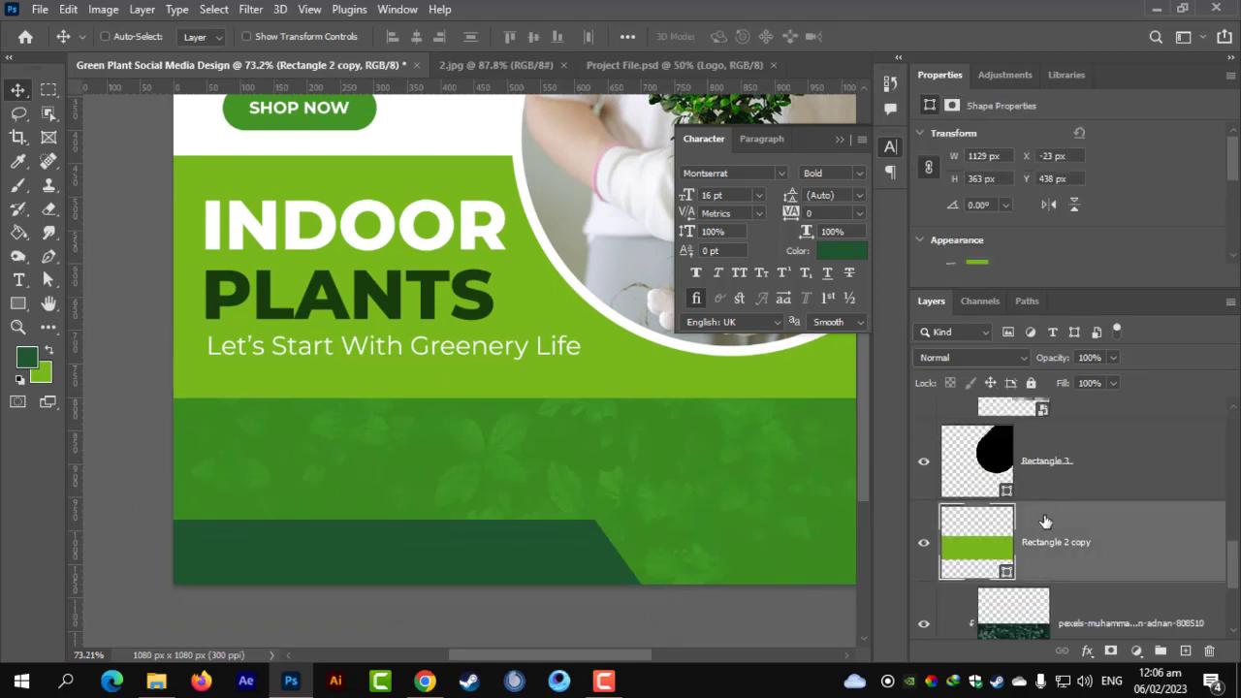
key(ctrl+t)
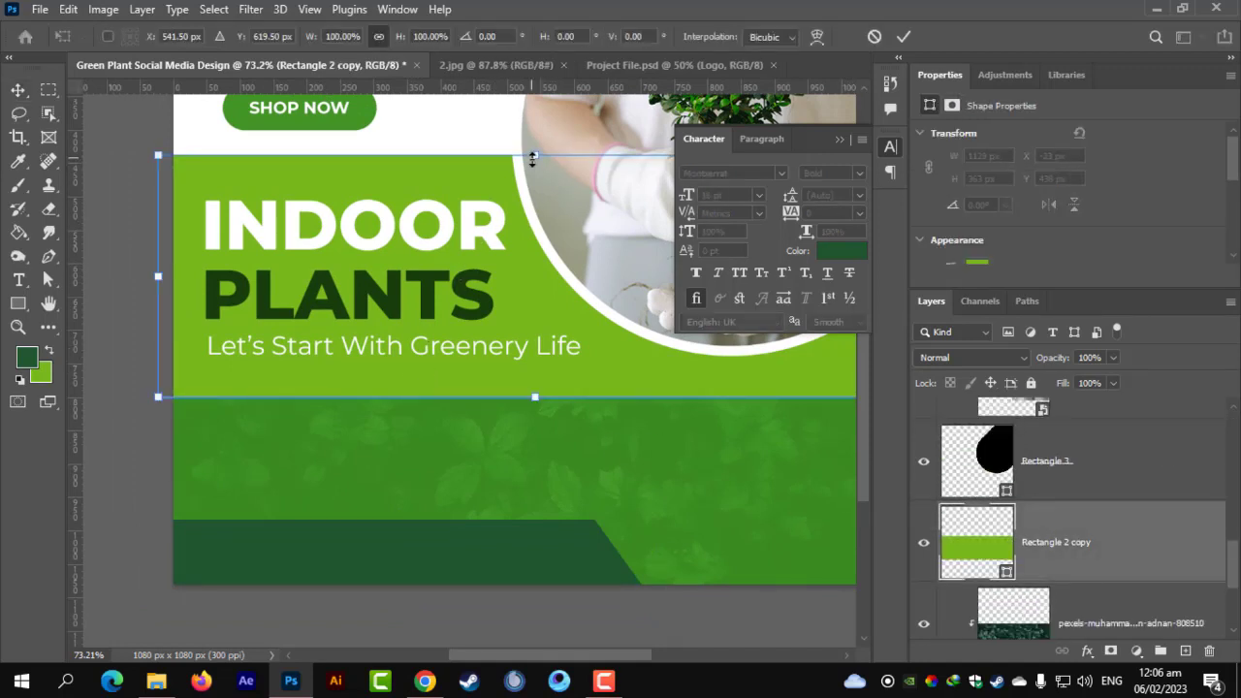
drag(532, 158, 524, 170)
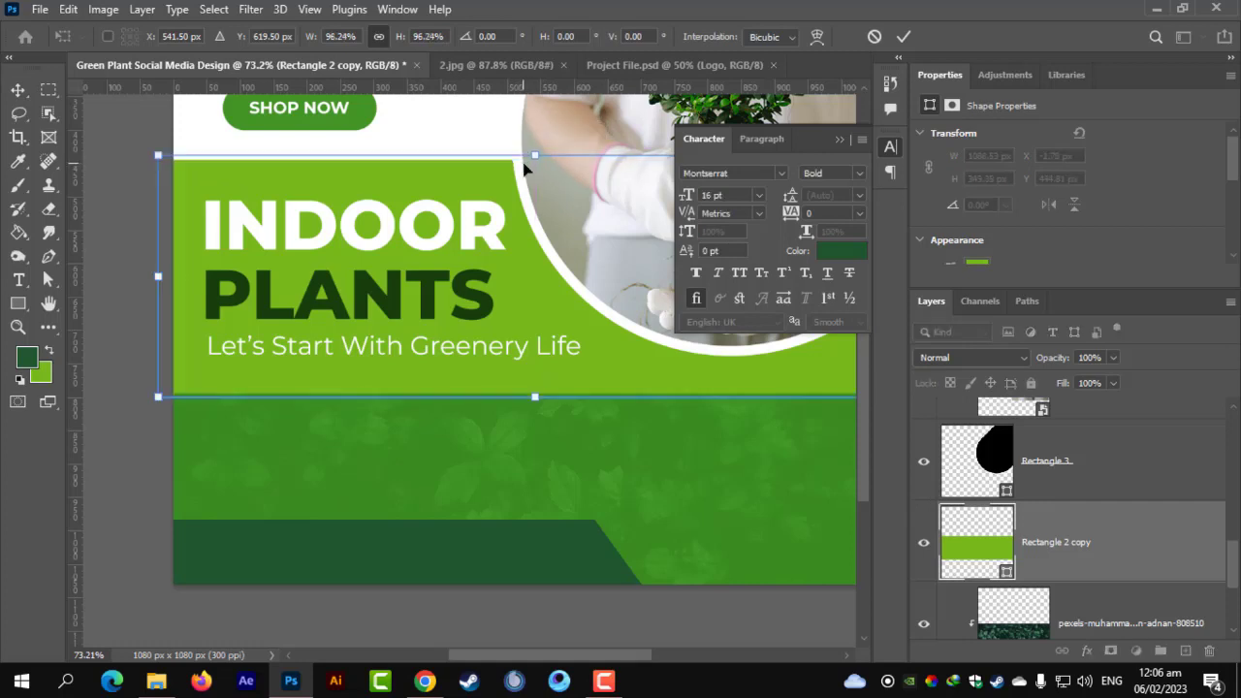
key(ctrl+z)
right_click(539, 155)
key(Escape)
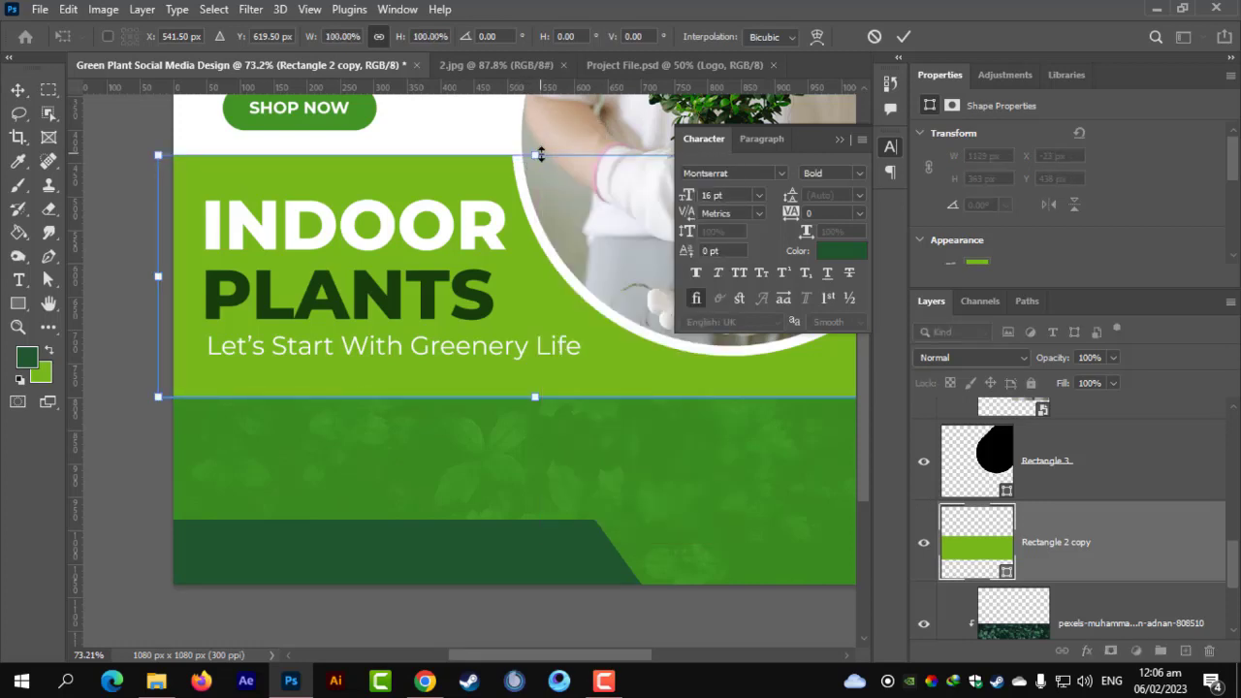
drag(536, 155, 536, 176)
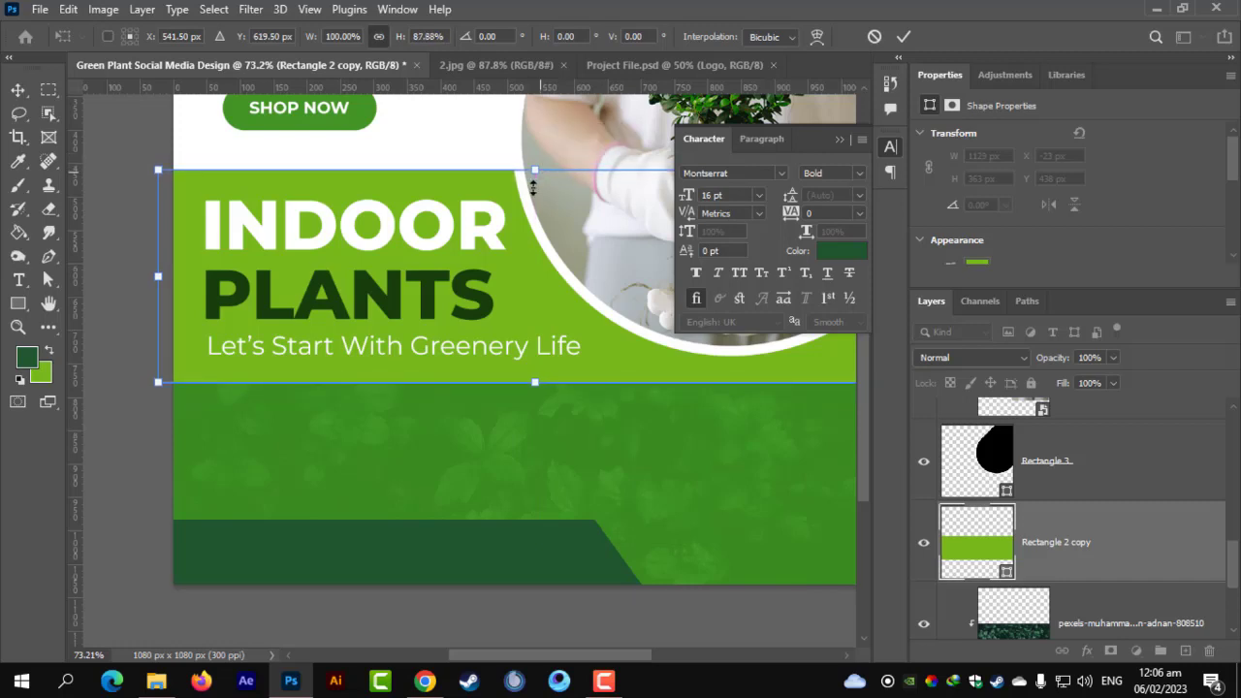
key(Return)
key(ctrl+0)
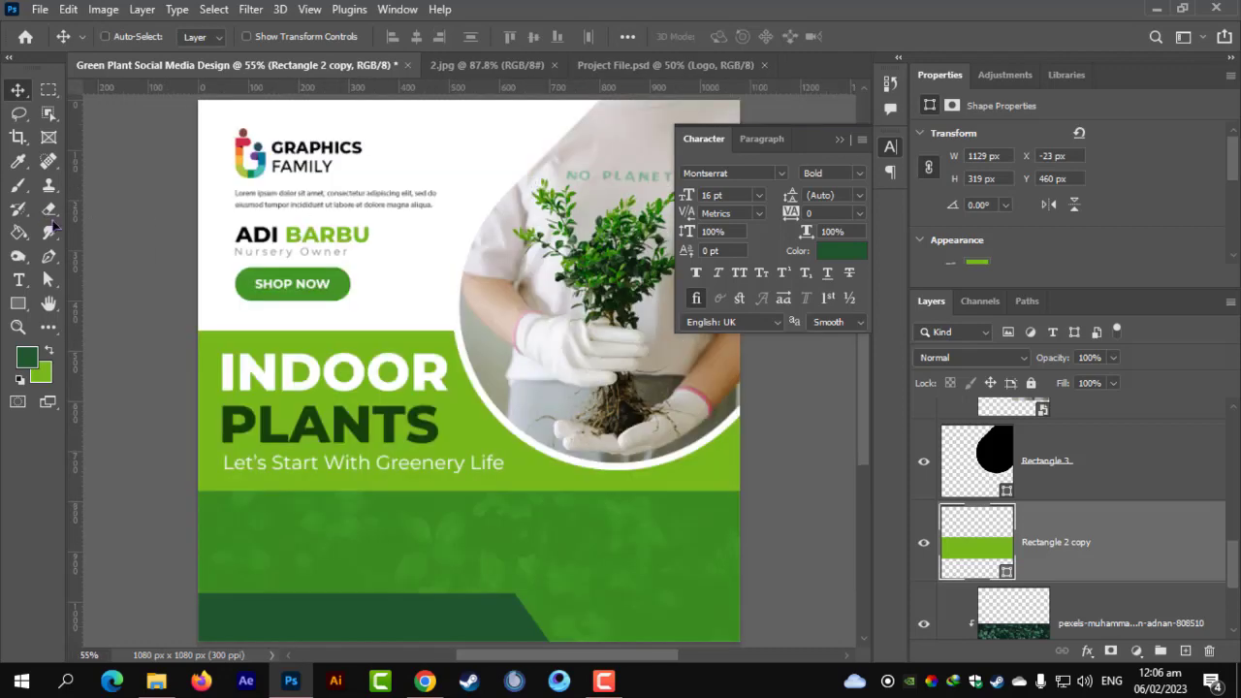
Scale the logo, intro text, owner name and SHOP NOW block up to about 107%.
scroll(329, 281, down, 3)
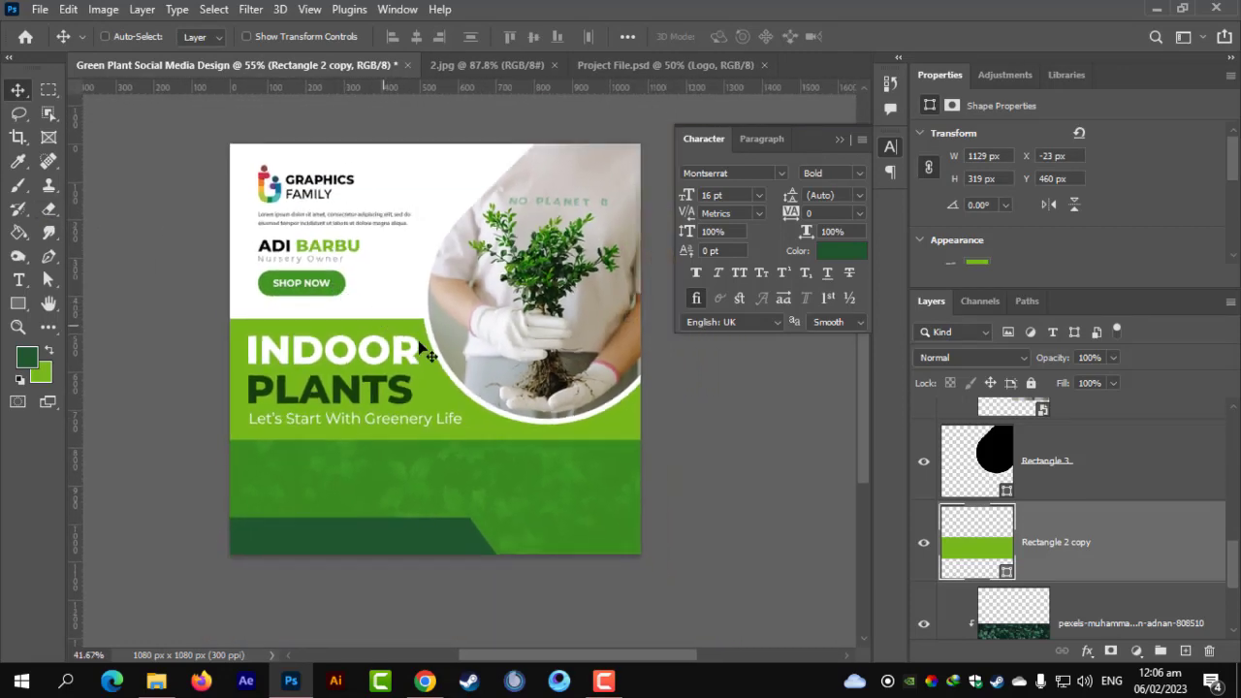
scroll(426, 355, up, 2)
scroll(1081, 471, up, 3)
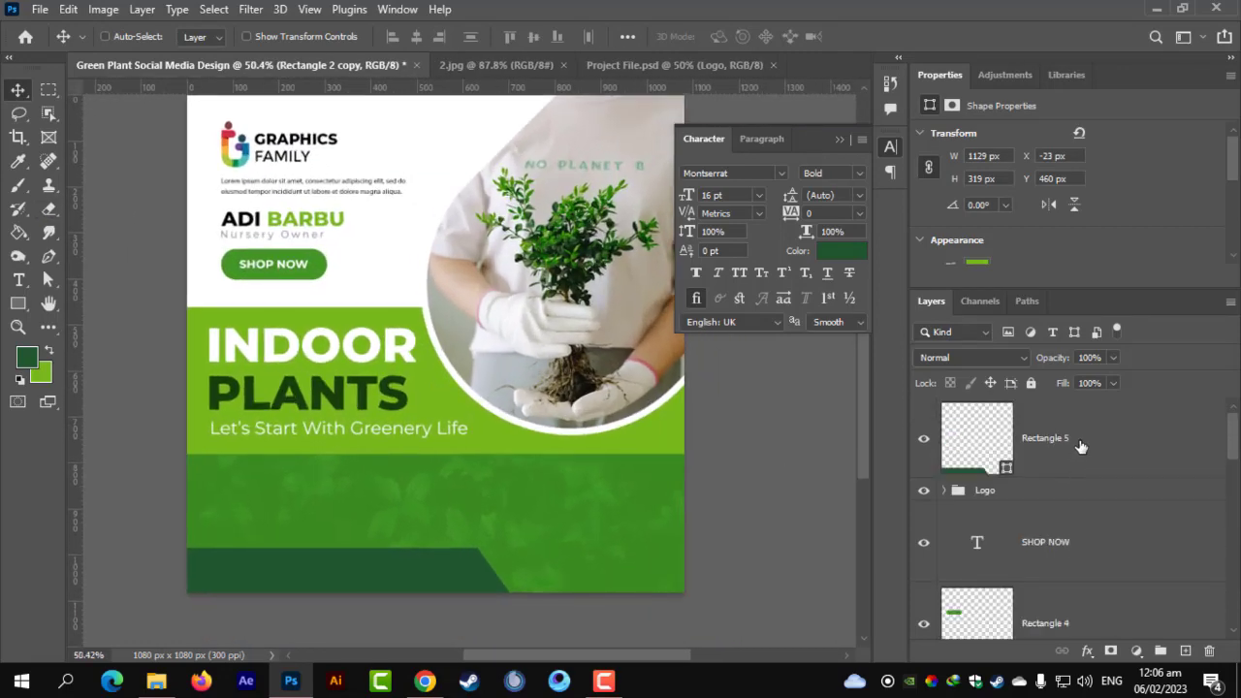
click(1080, 446)
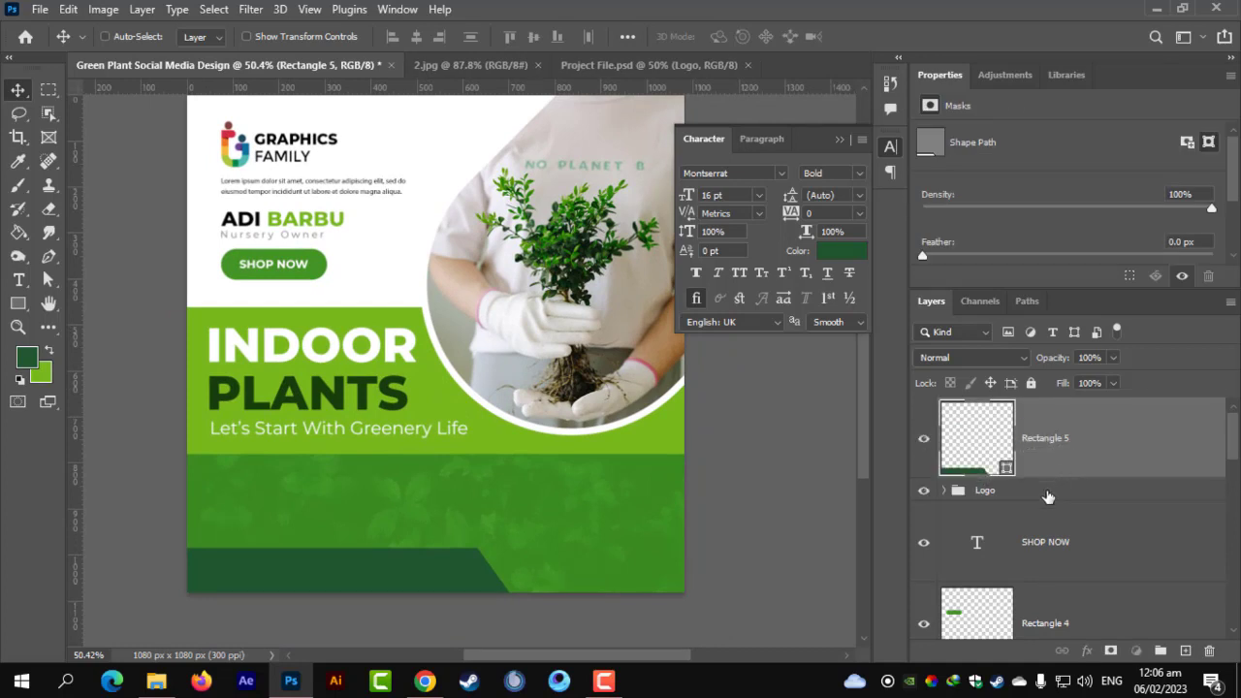
click(1049, 495)
scroll(1058, 528, down, 3)
scroll(1060, 529, up, 1)
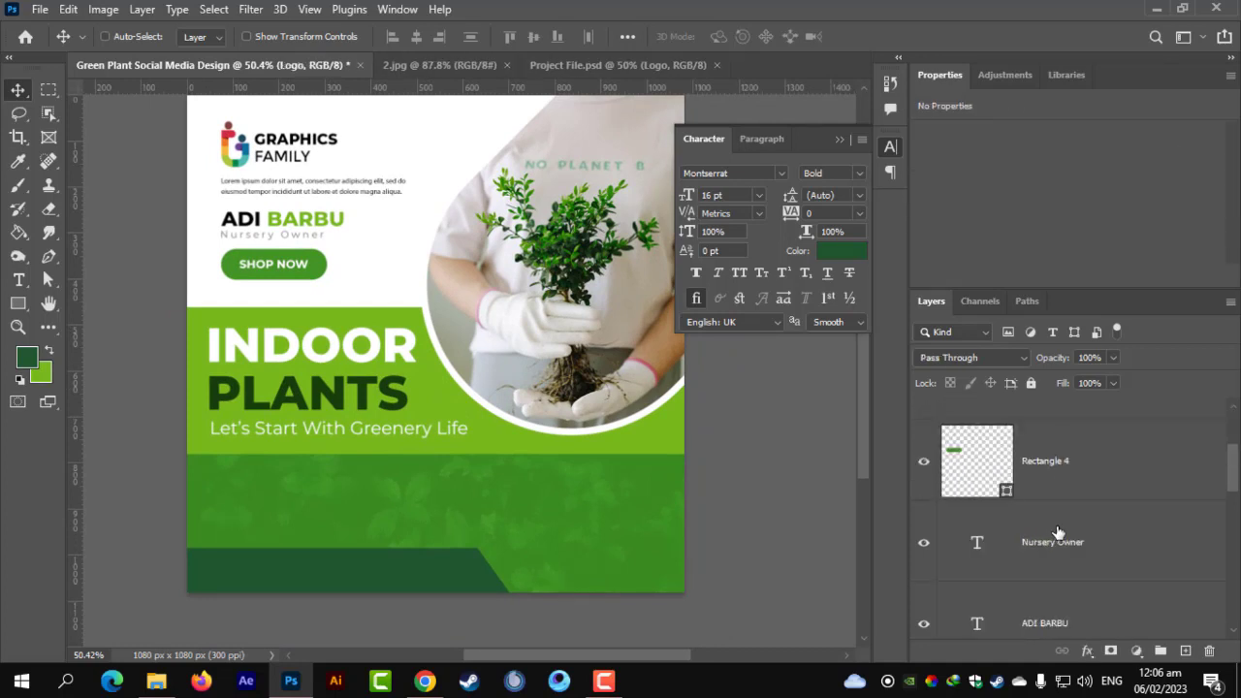
scroll(1062, 533, down, 3)
scroll(1050, 491, up, 1)
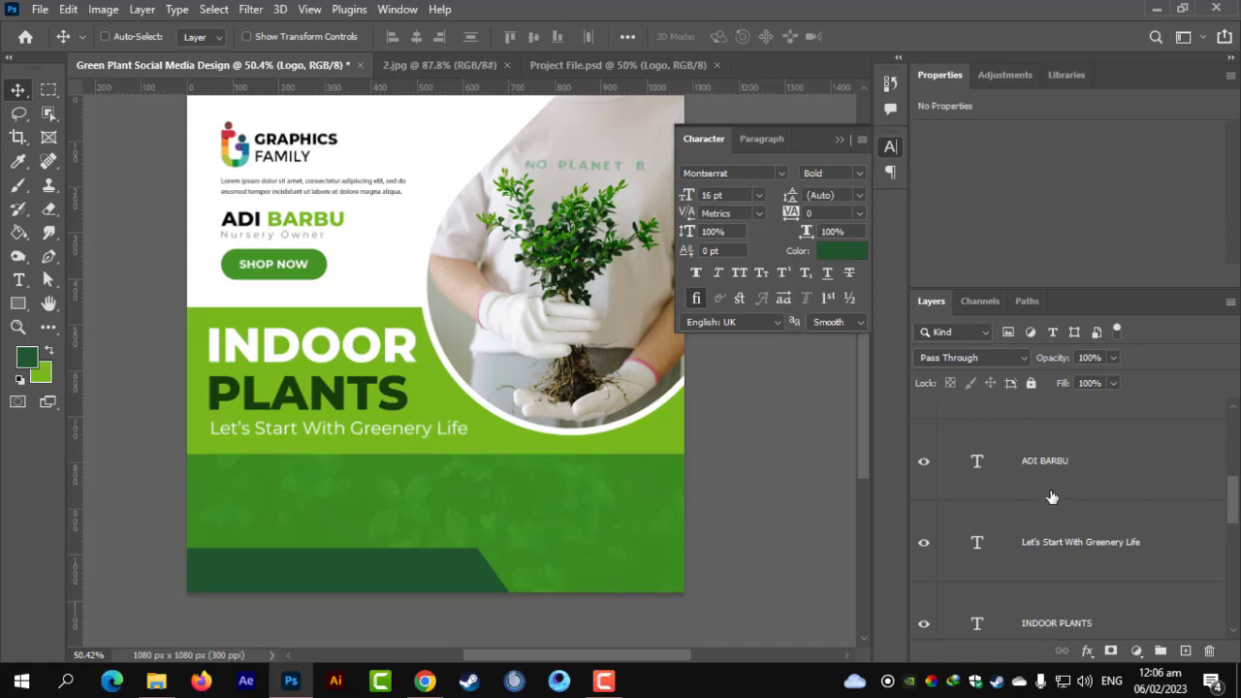
click(1050, 491)
key(ctrl+t)
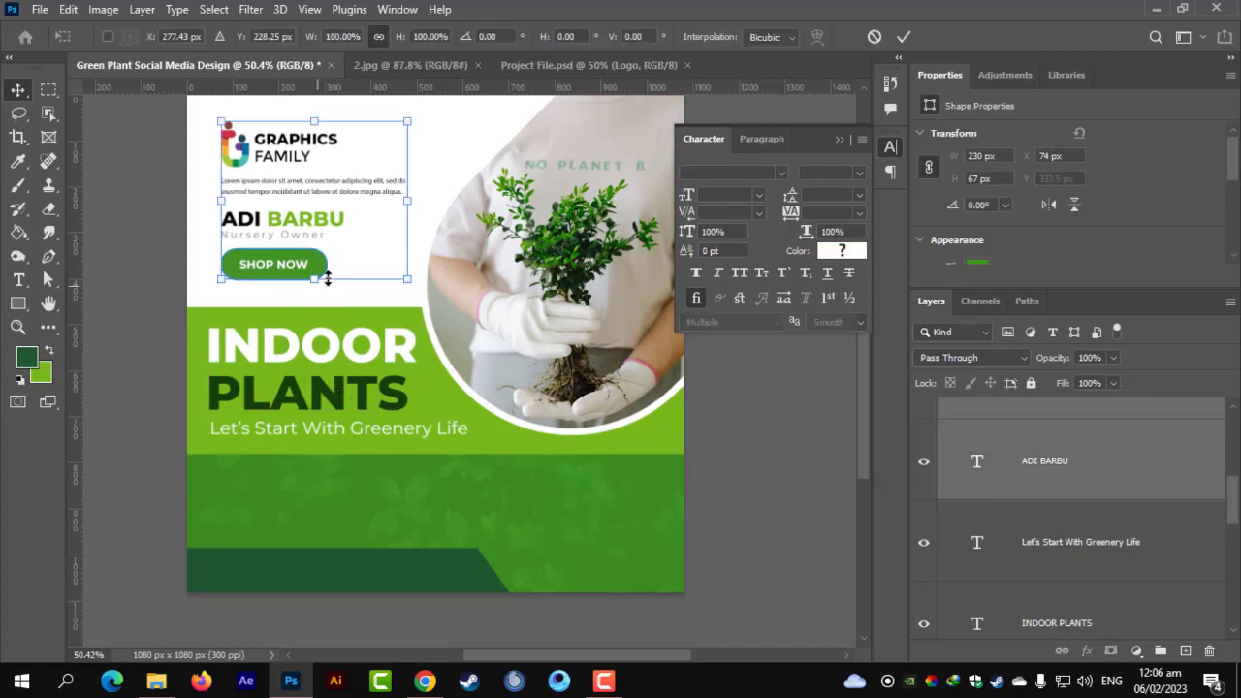
drag(319, 280, 319, 288)
key(Return)
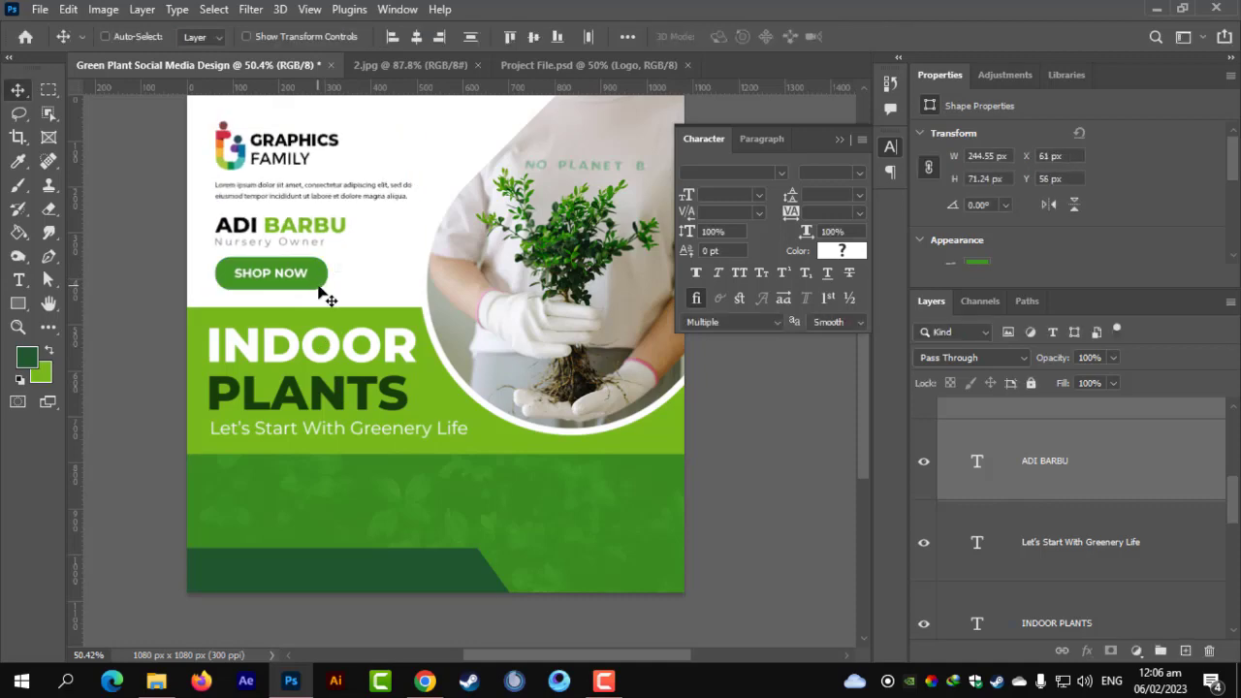
Close the Character settings panel.
scroll(326, 294, up, 2)
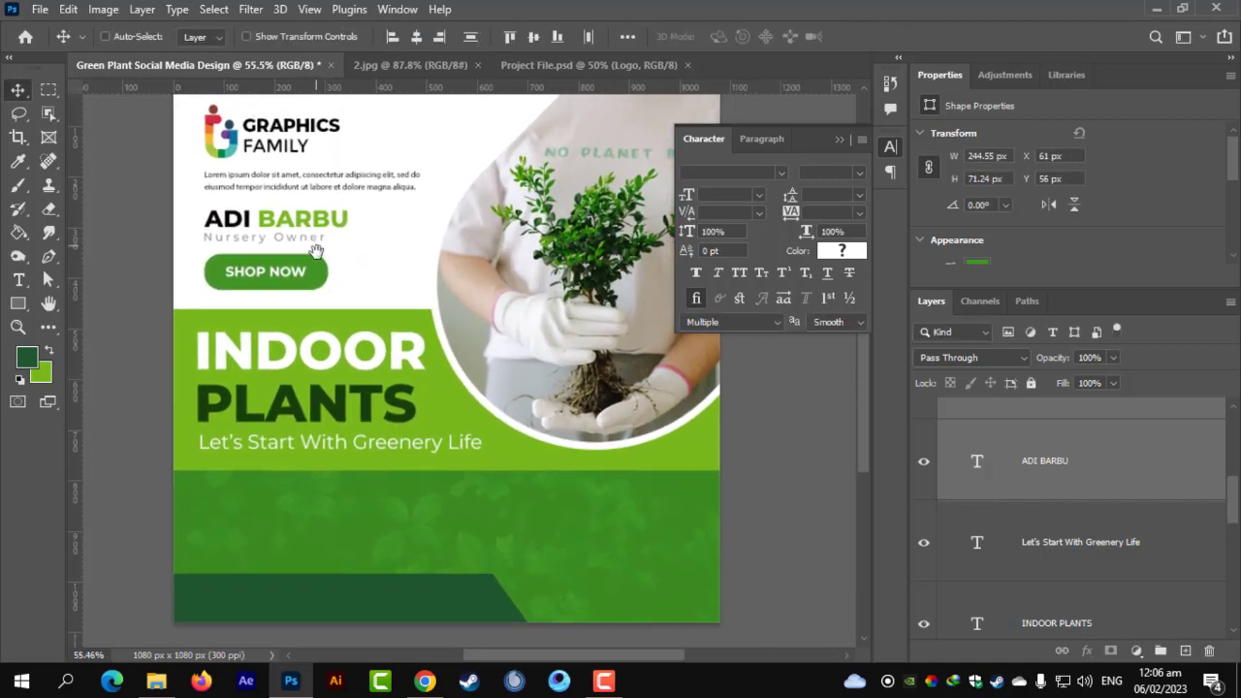
scroll(417, 368, down, 2)
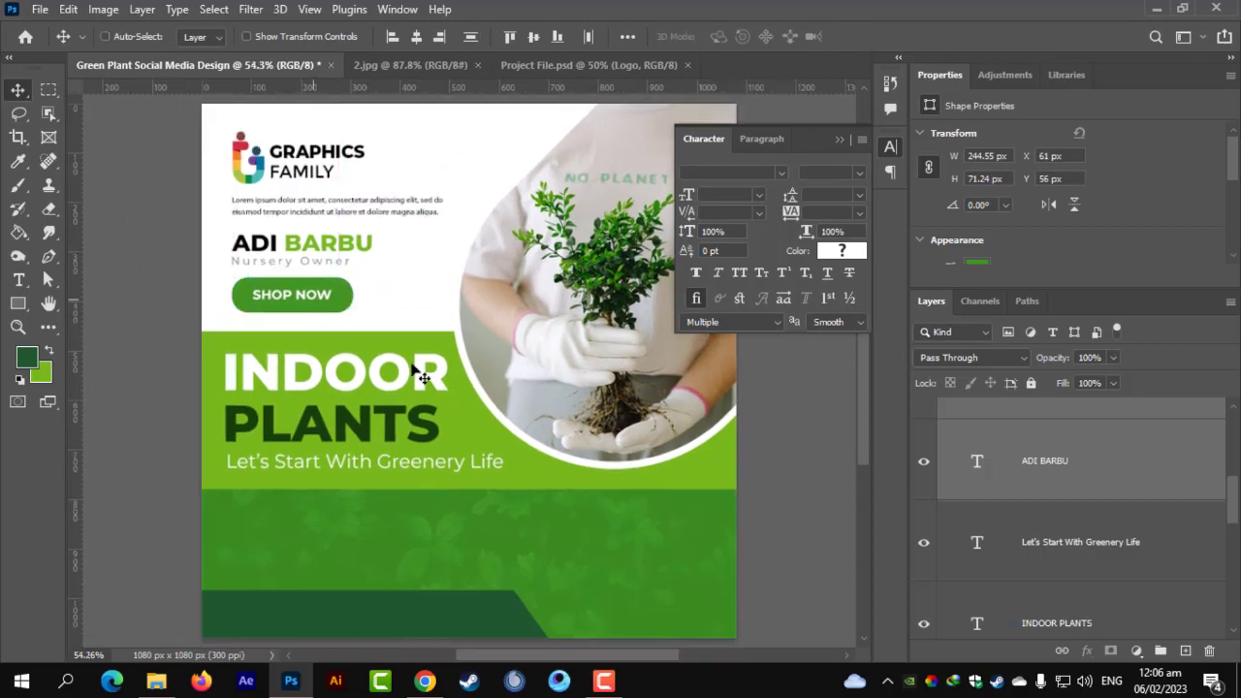
scroll(451, 445, up, 2)
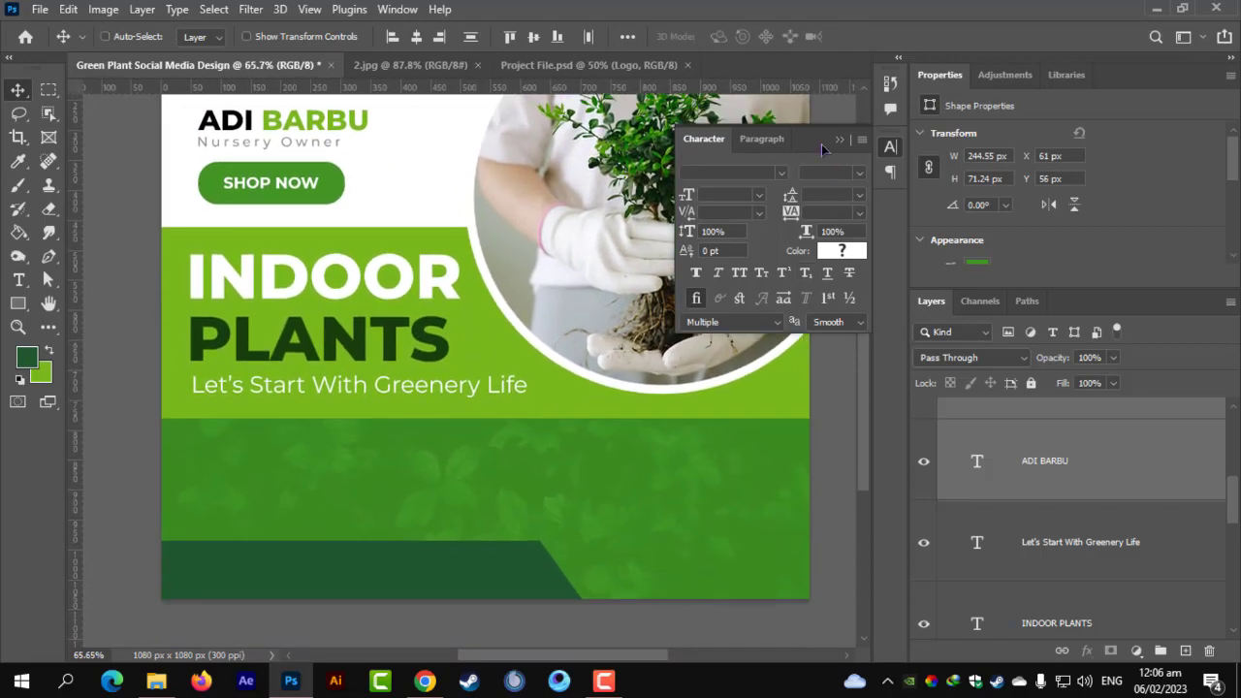
click(840, 141)
Draw a green circle with the Ellipse Tool and move it over the photo's bottom edge.
click(18, 303)
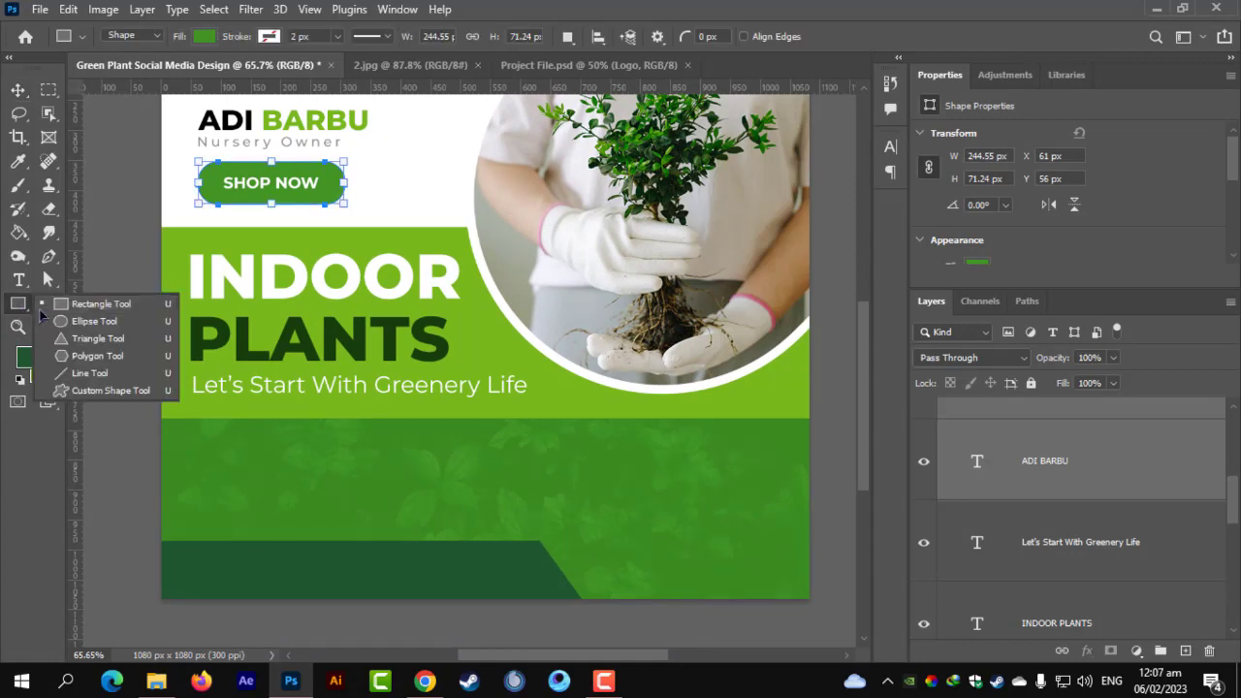
click(89, 316)
drag(650, 423, 748, 545)
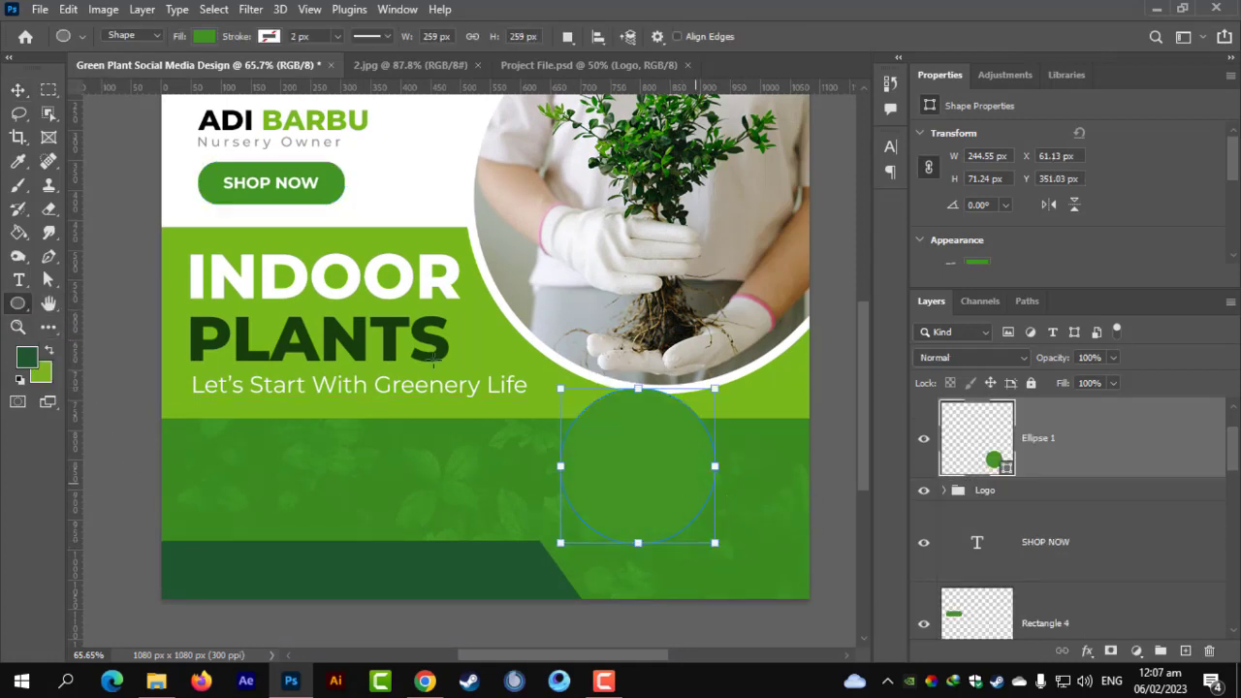
click(19, 94)
drag(668, 478, 676, 410)
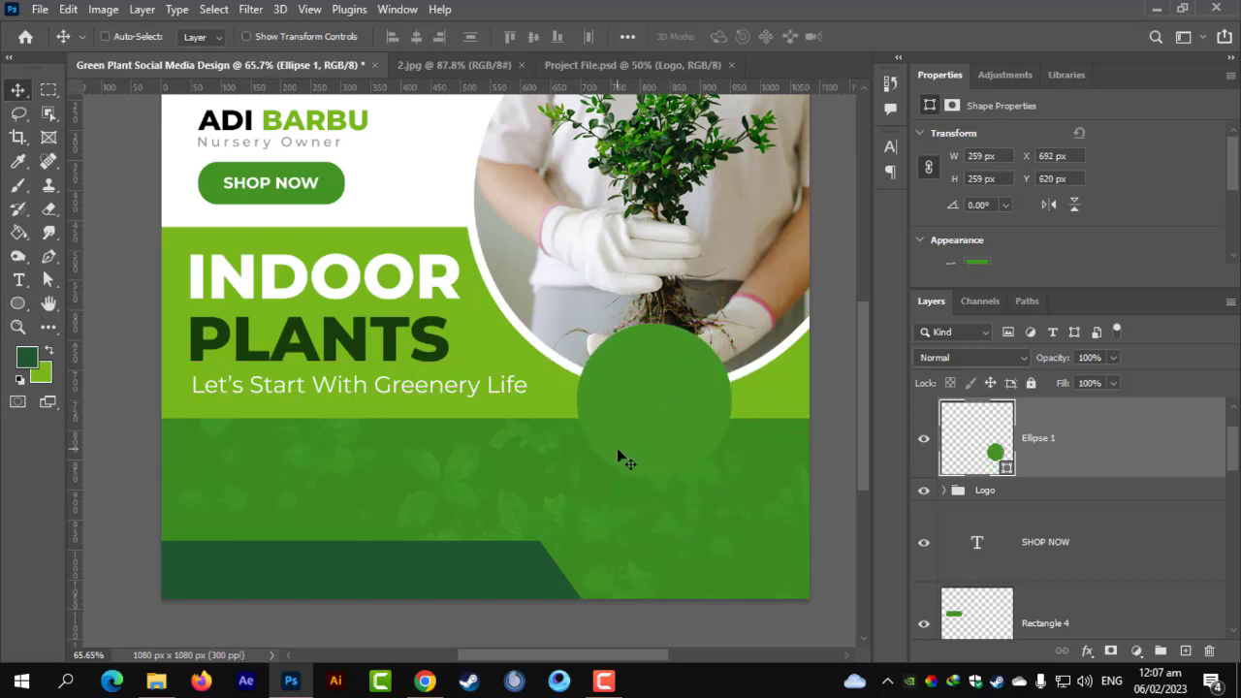
scroll(648, 494, up, 1)
scroll(669, 520, up, 3)
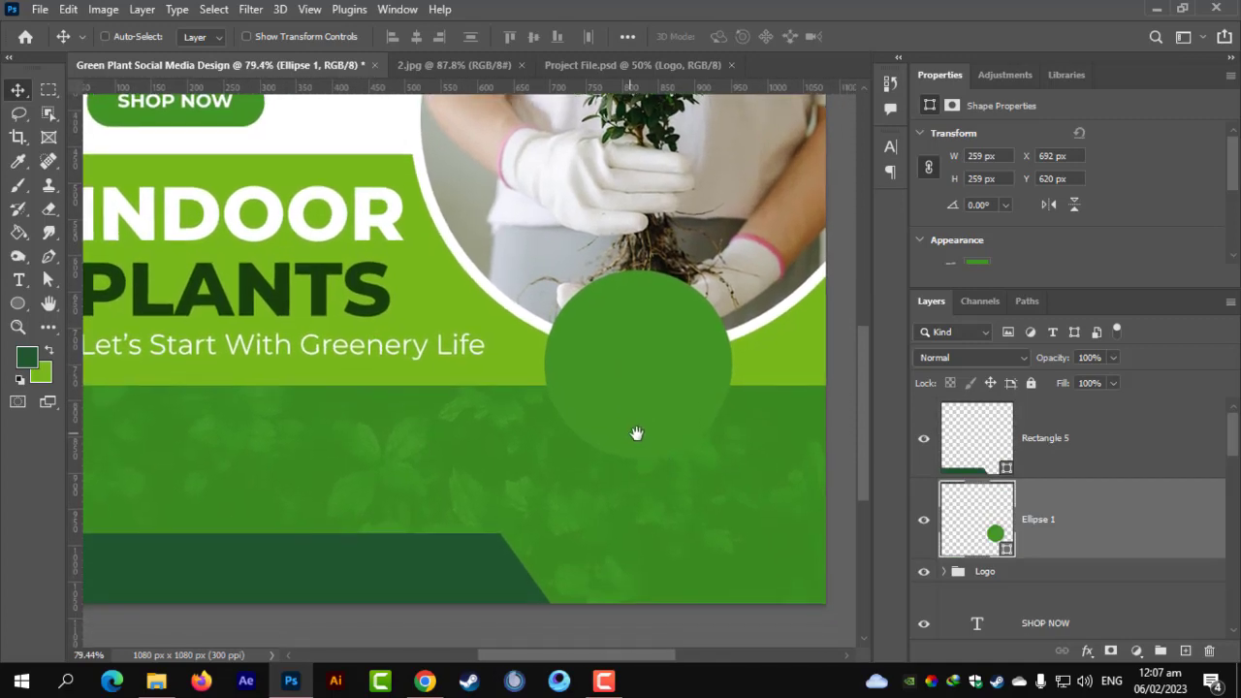
Resize the circle to about 233 px and place Ellipse 1 above Rectangle 5.
key(ctrl+t)
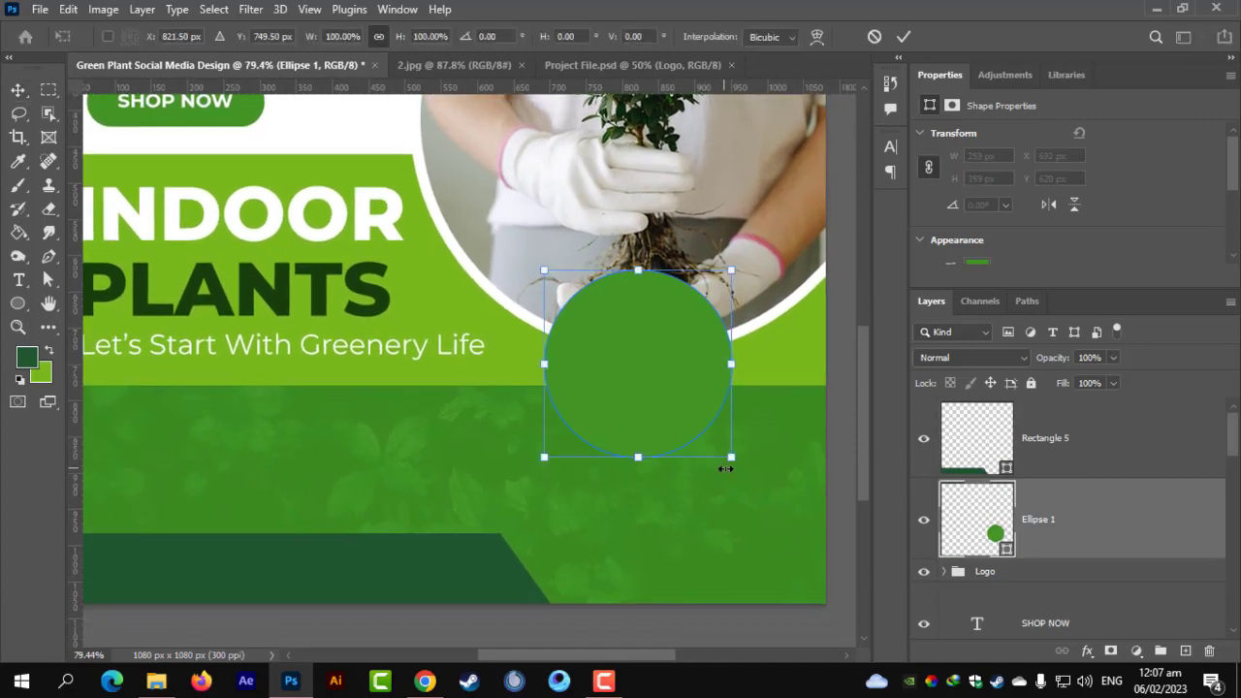
drag(727, 463, 732, 482)
mouse_move(673, 406)
mouse_down()
mouse_move(678, 429)
mouse_move(679, 402)
mouse_up()
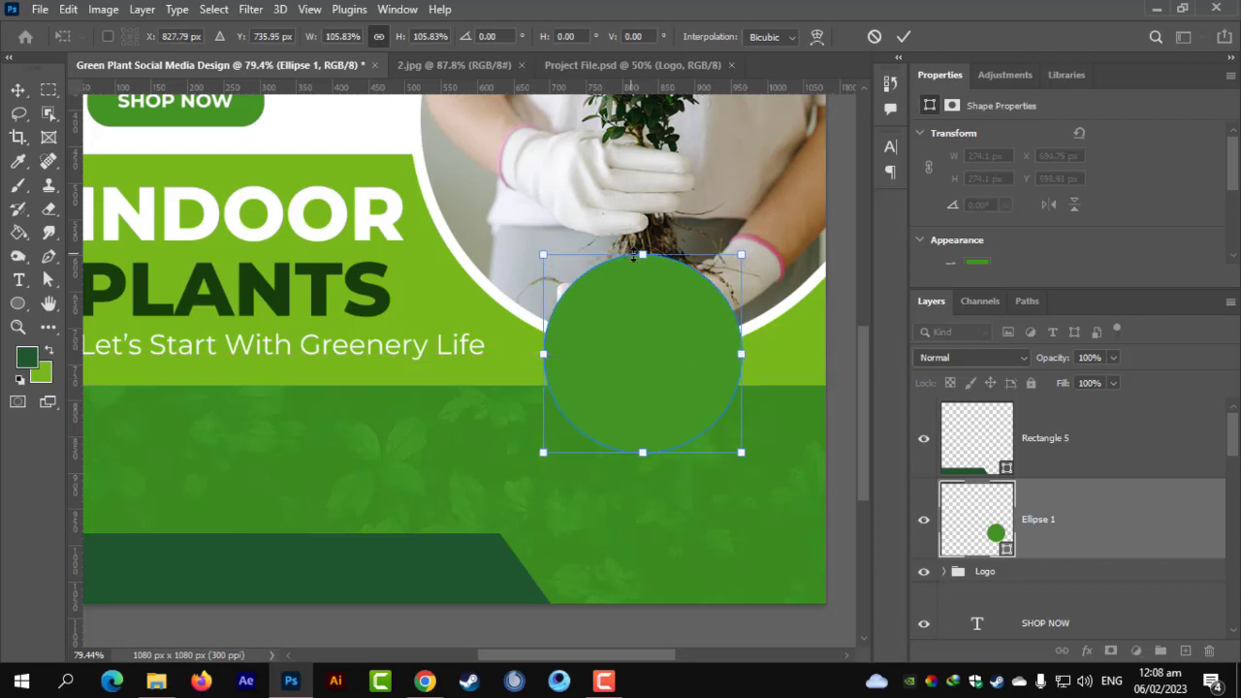
drag(641, 256, 642, 273)
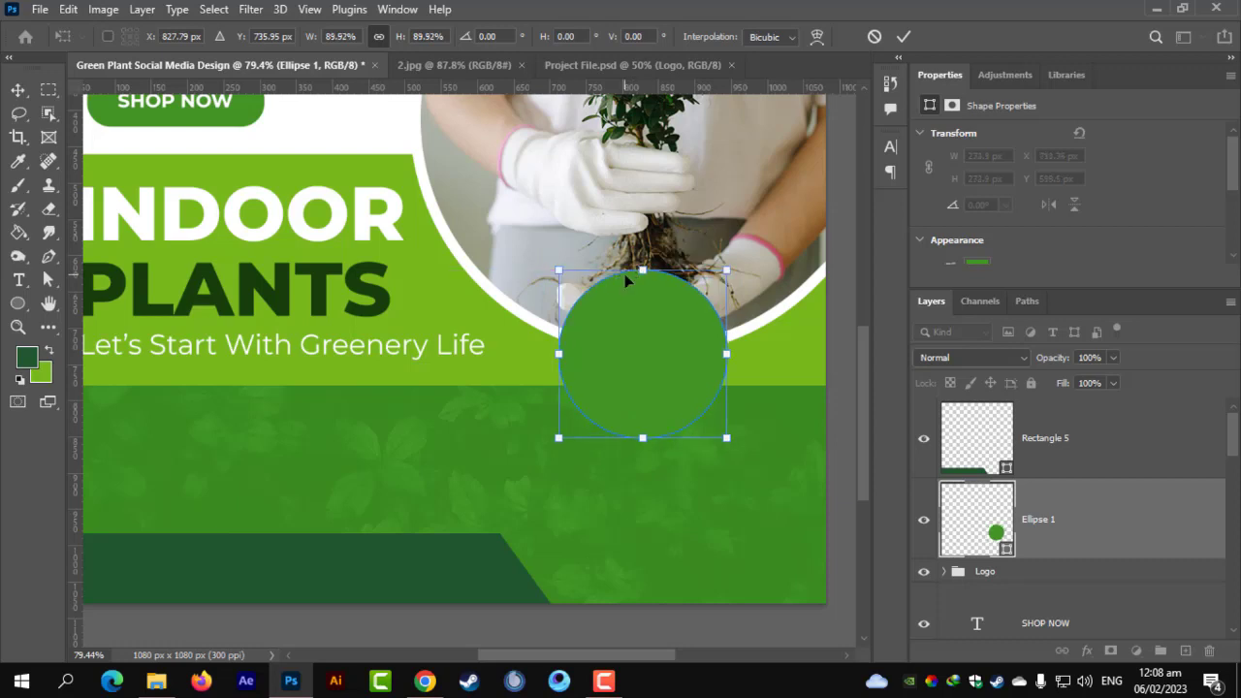
key(Return)
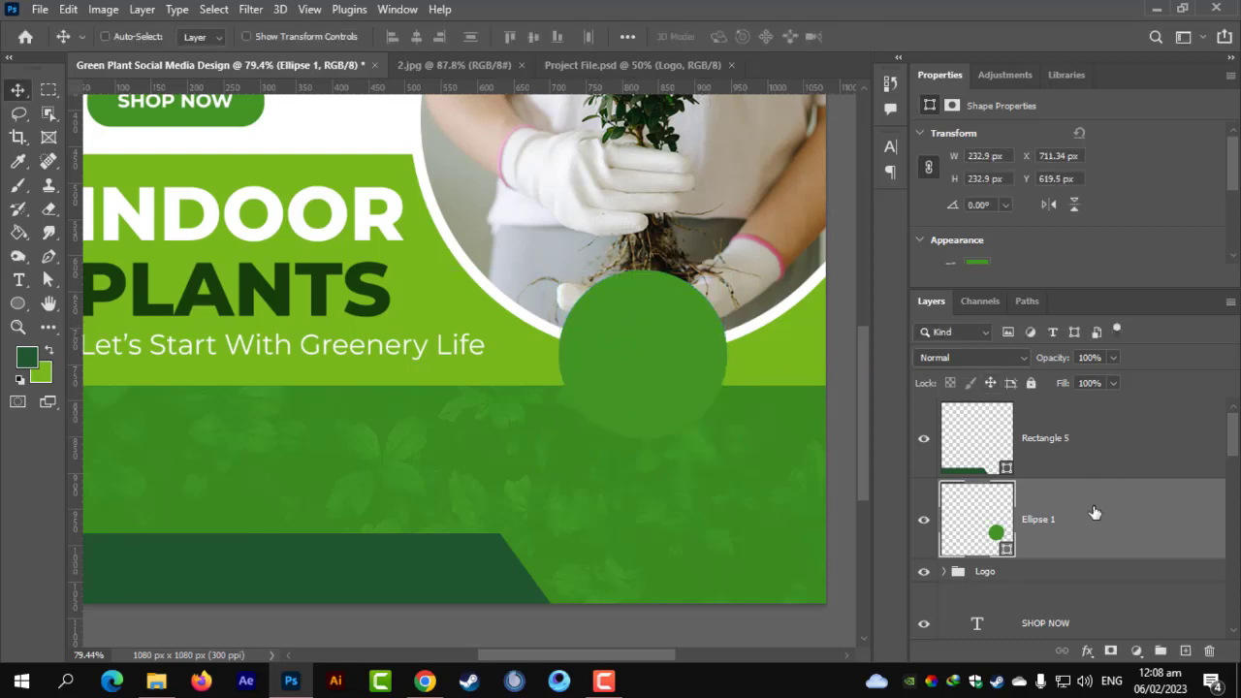
drag(1095, 512, 1041, 435)
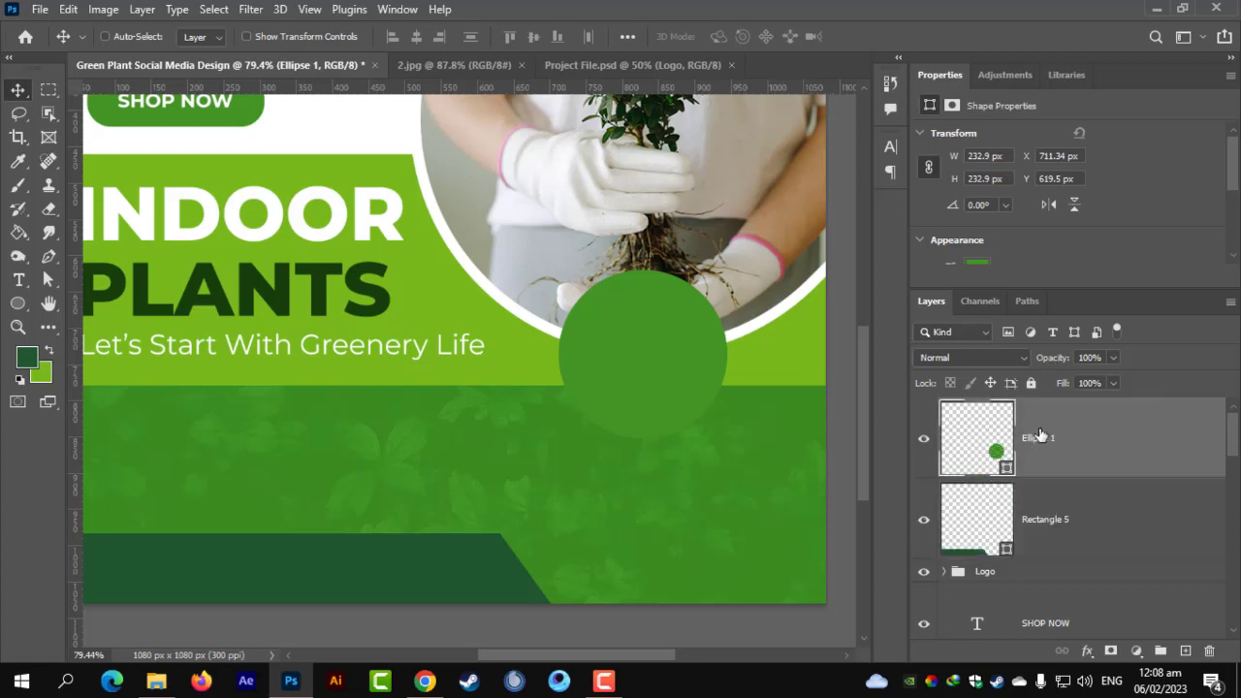
Give Ellipse 1 a solid white 8 px stroke.
click(18, 303)
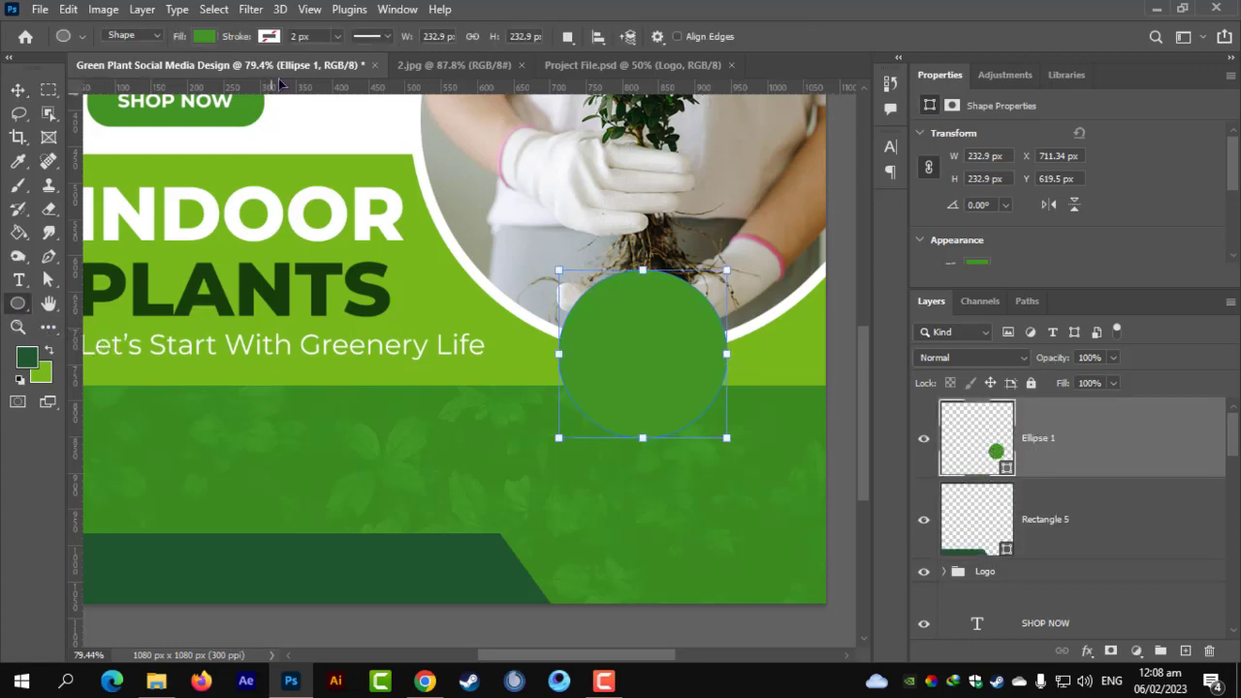
click(268, 37)
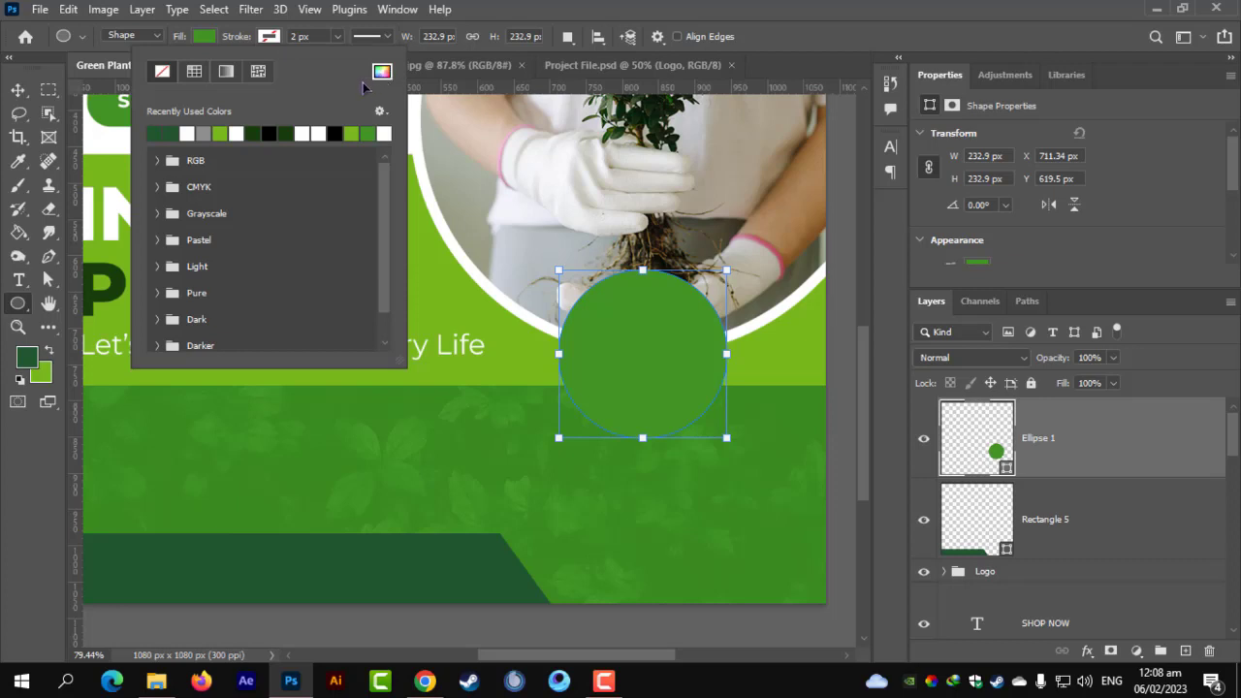
click(229, 74)
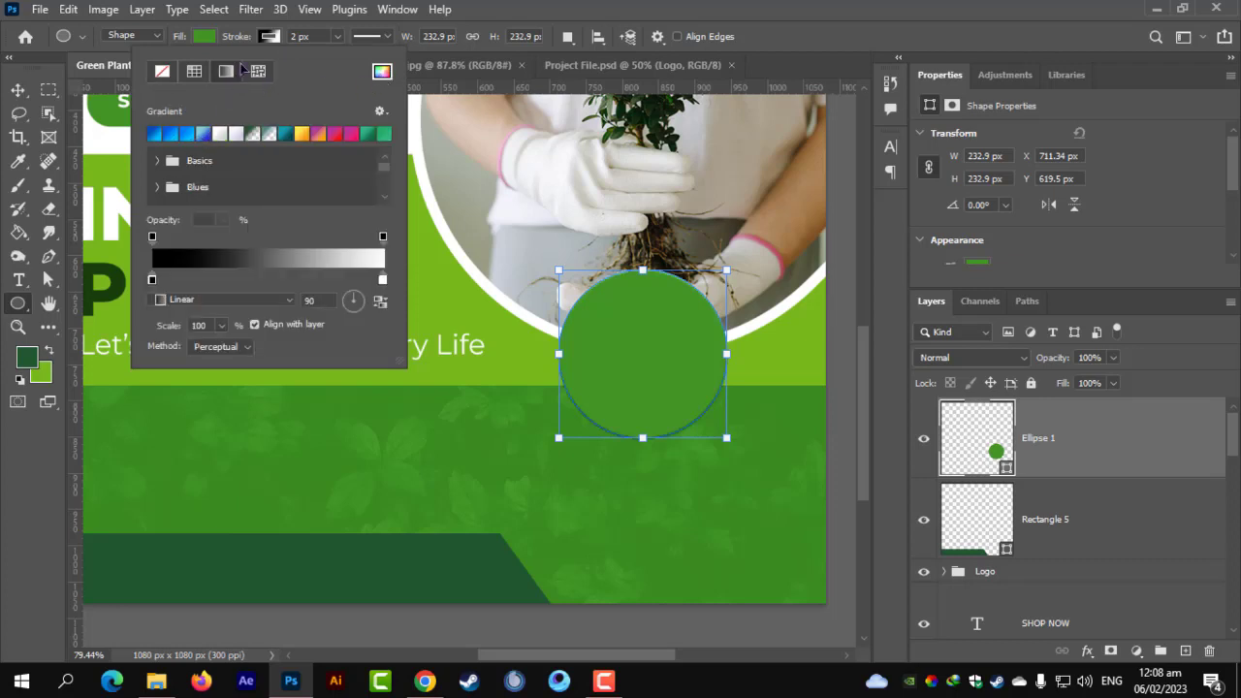
click(194, 71)
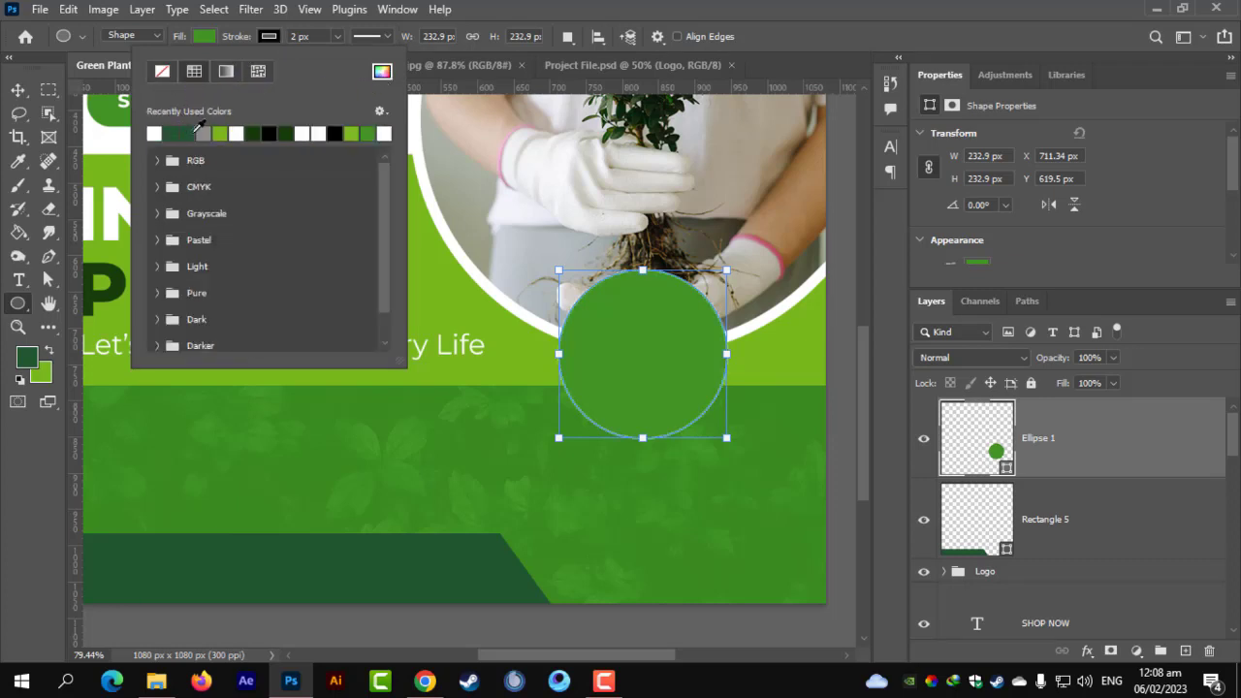
click(309, 37)
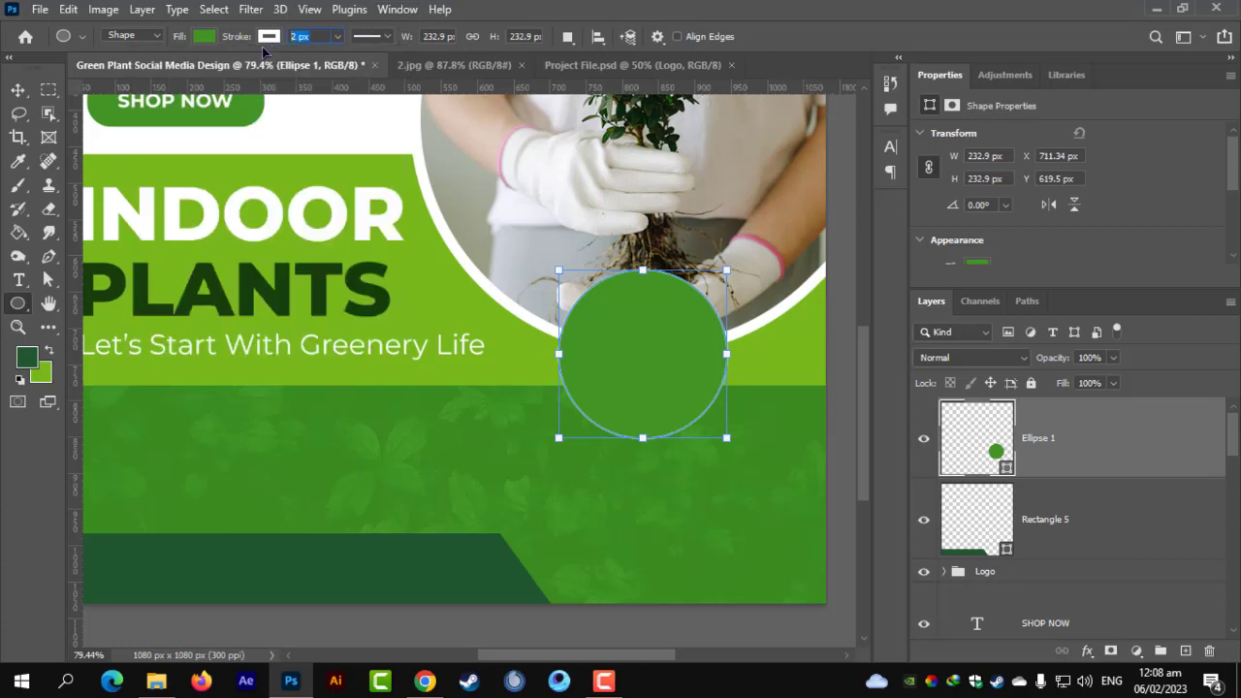
text(8)
key(Return)
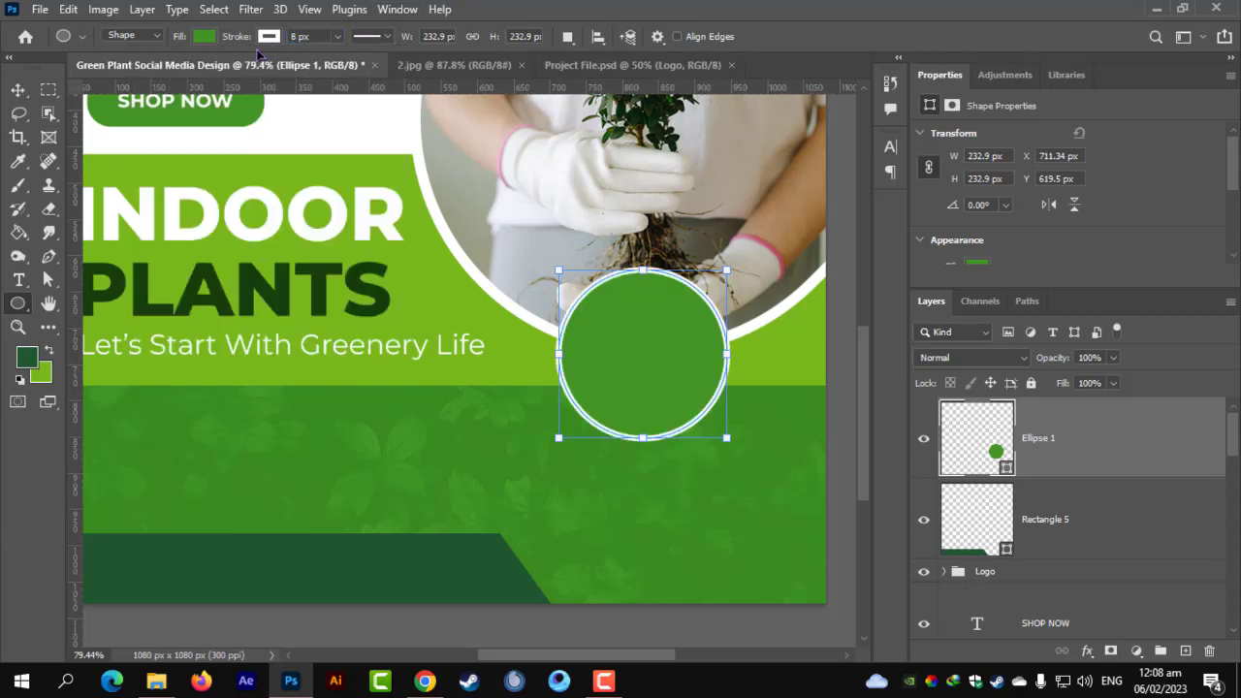
click(18, 89)
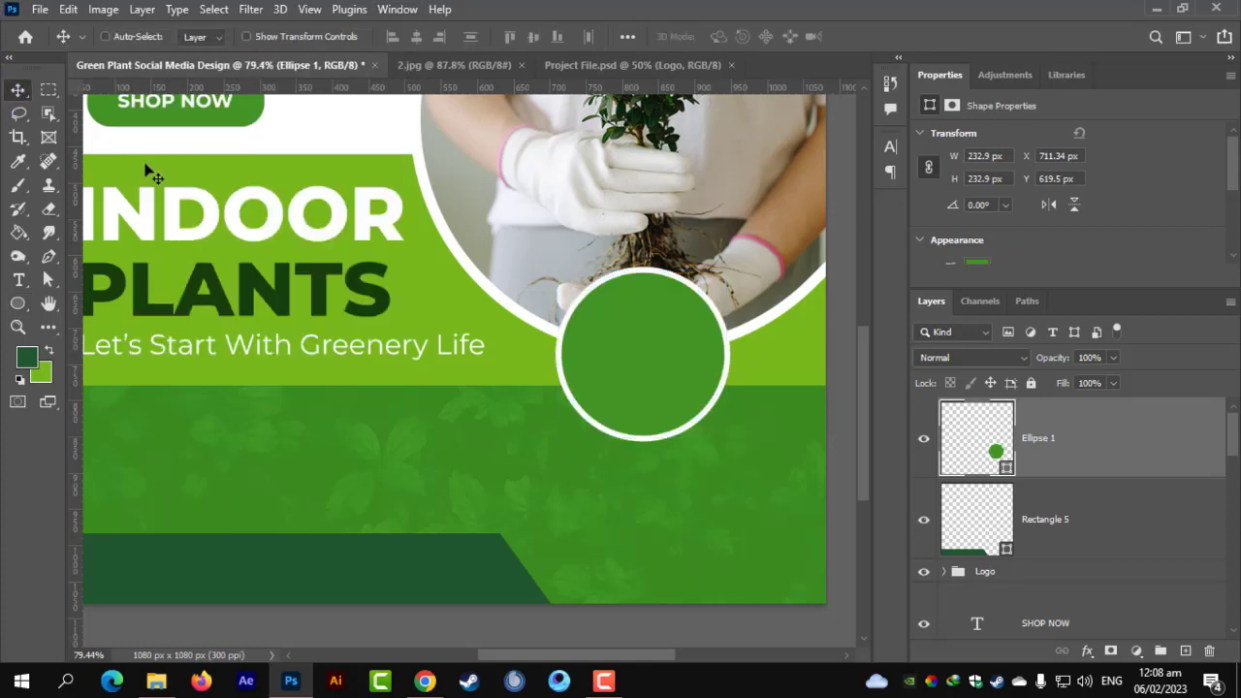
scroll(620, 415, up, 2)
drag(621, 415, 185, 396)
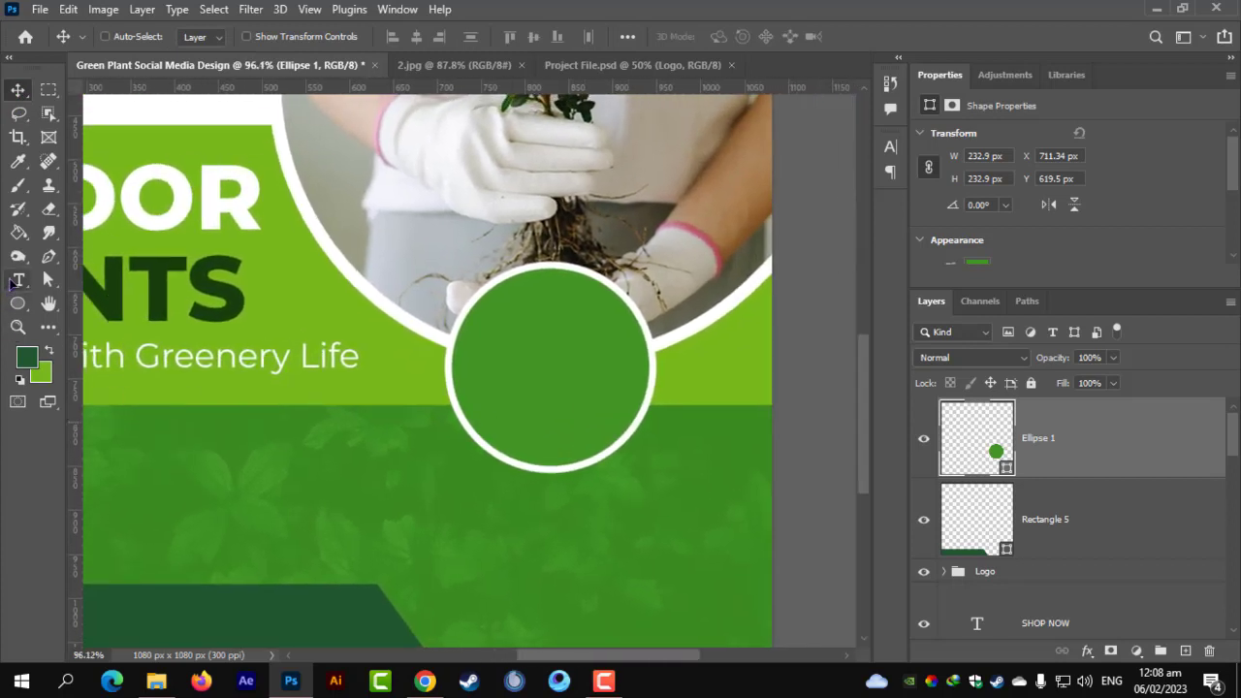
Add a text layer below the circle reading UPTO, 50%, OFF on three lines.
key(t)
click(252, 474)
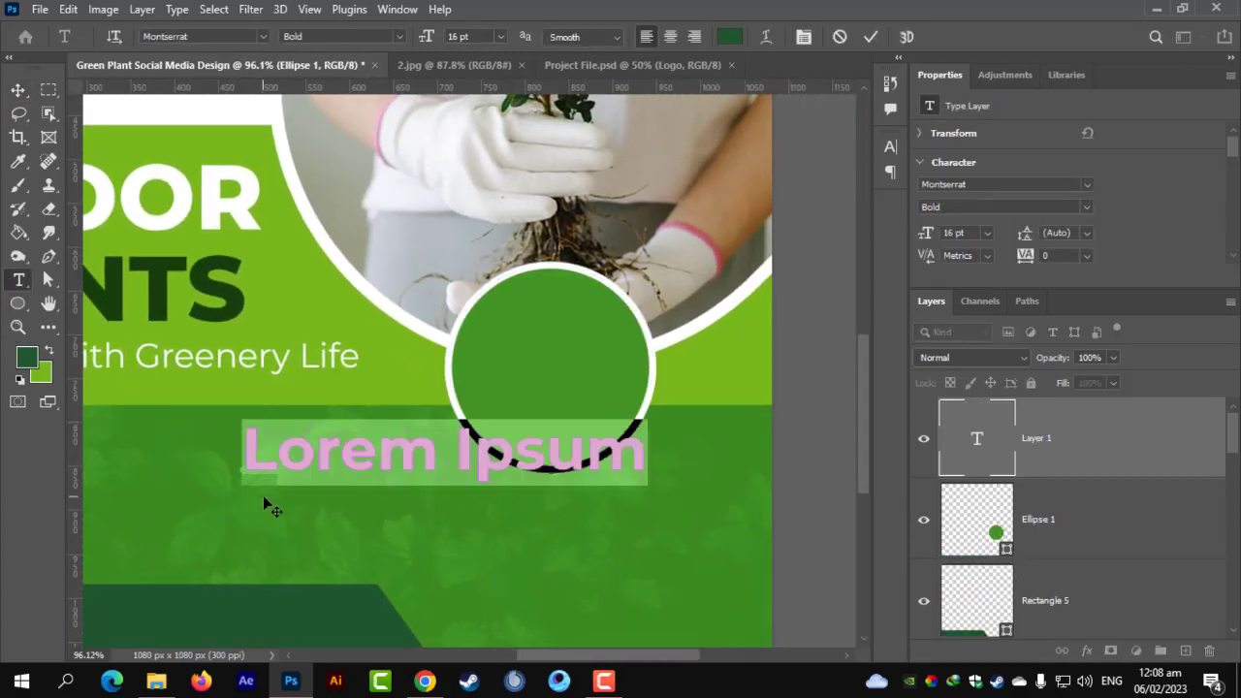
text(UP)
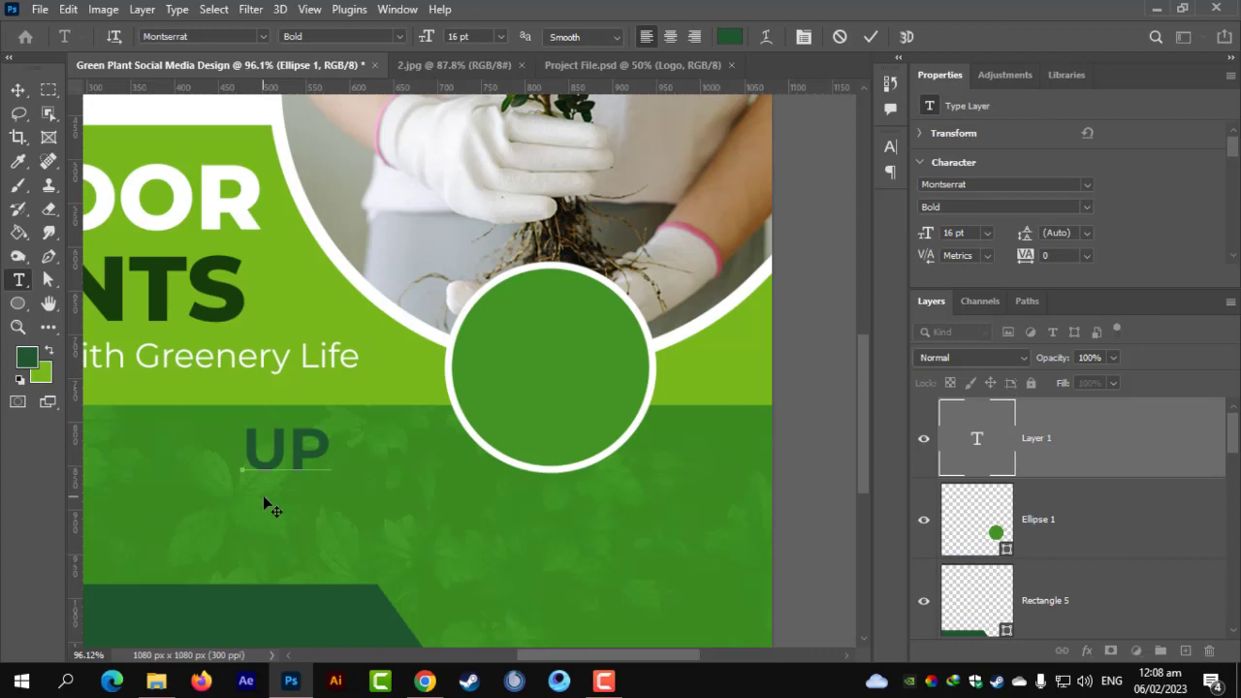
text(TO)
key(Return)
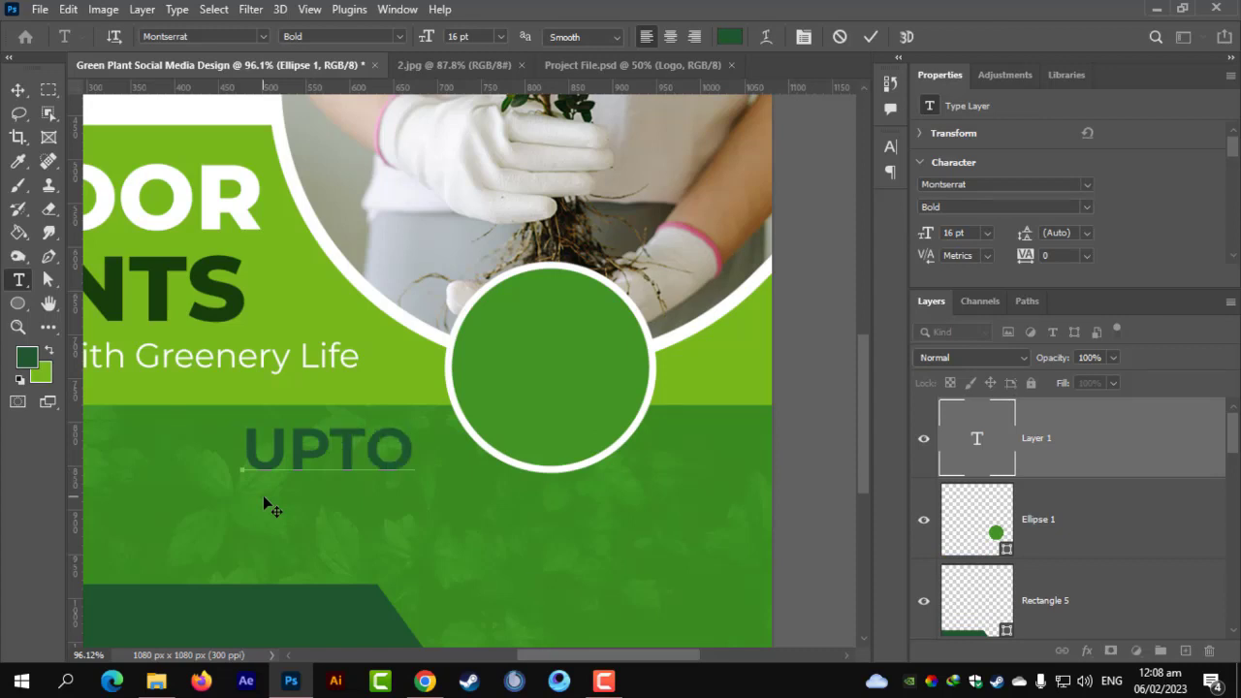
text(50&)
key(BackSpace)
text(%)
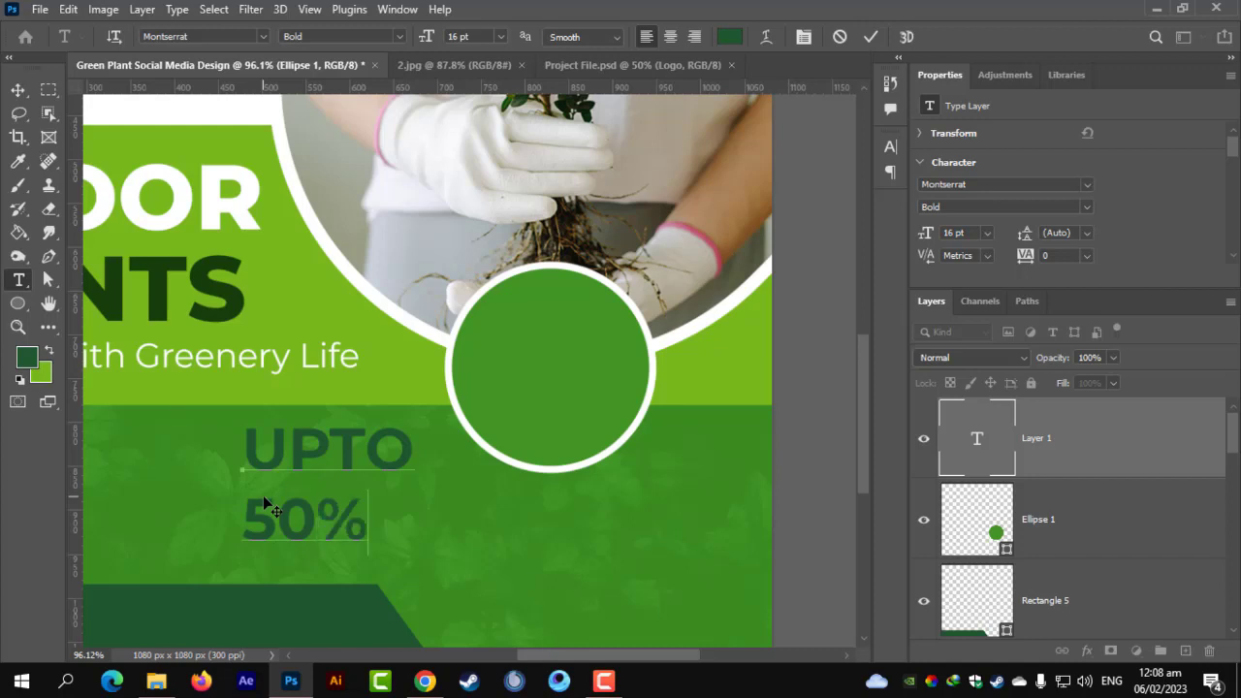
key(Return)
text(OFF)
Centre-align the three lines and enlarge the 50% line to 31 pt.
key(ctrl+a)
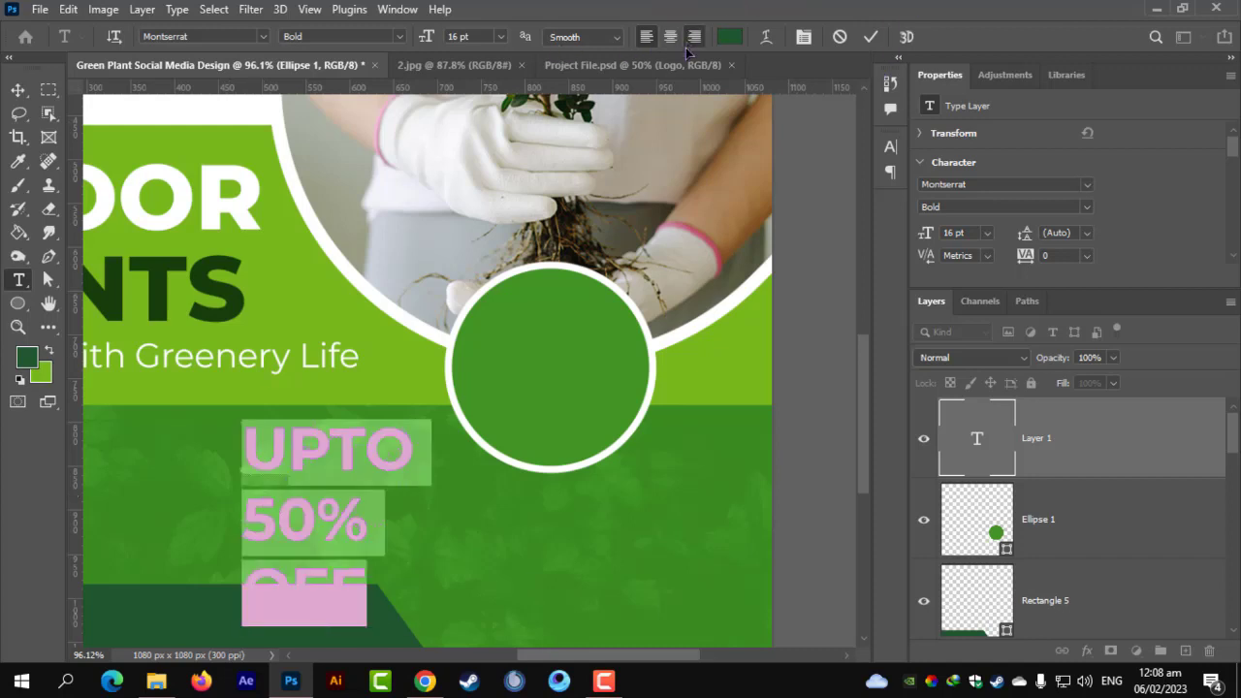
click(694, 36)
click(670, 36)
double_click(236, 518)
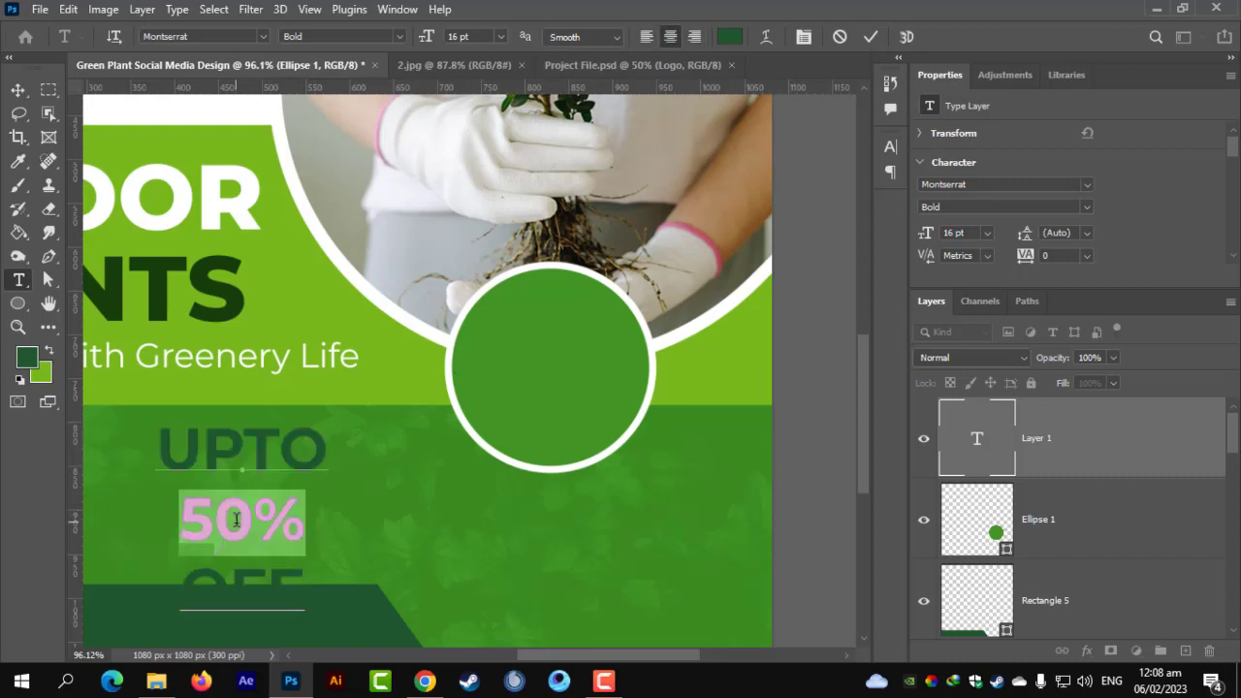
drag(428, 39, 405, 170)
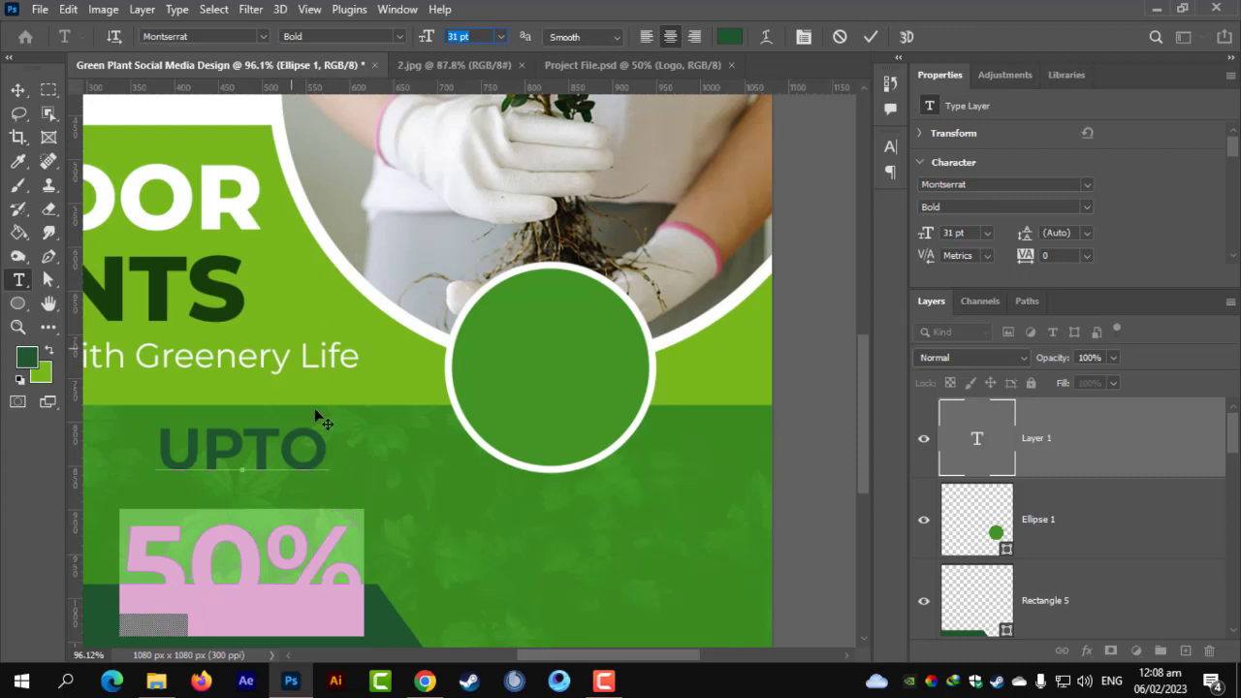
scroll(309, 475, down, 2)
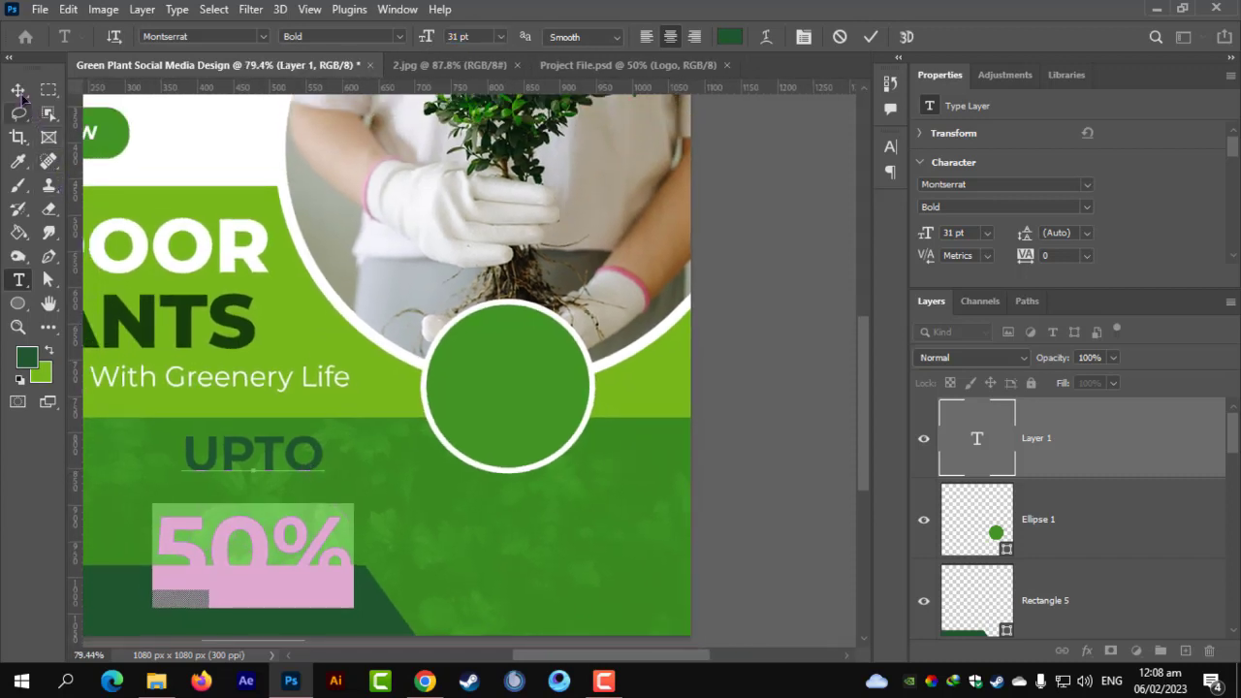
click(17, 89)
Move the discount text onto the green circle and tighten the leading of 50% and OFF.
drag(276, 534, 554, 371)
click(17, 280)
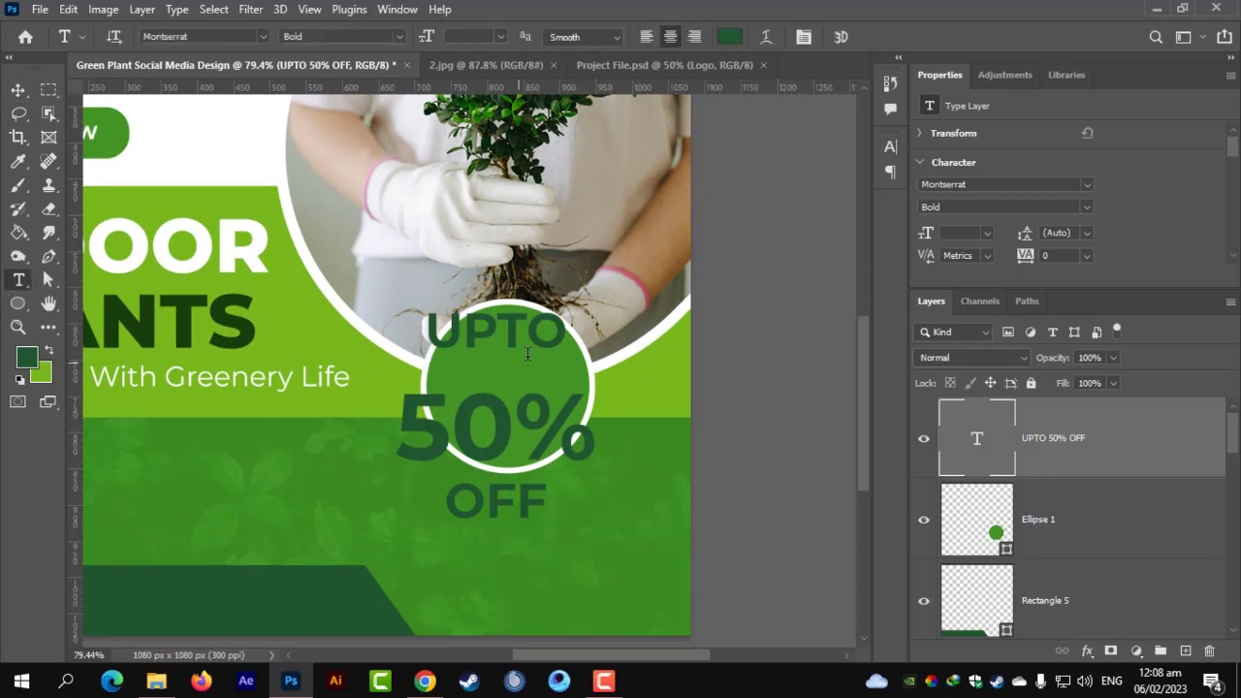
drag(398, 426, 549, 514)
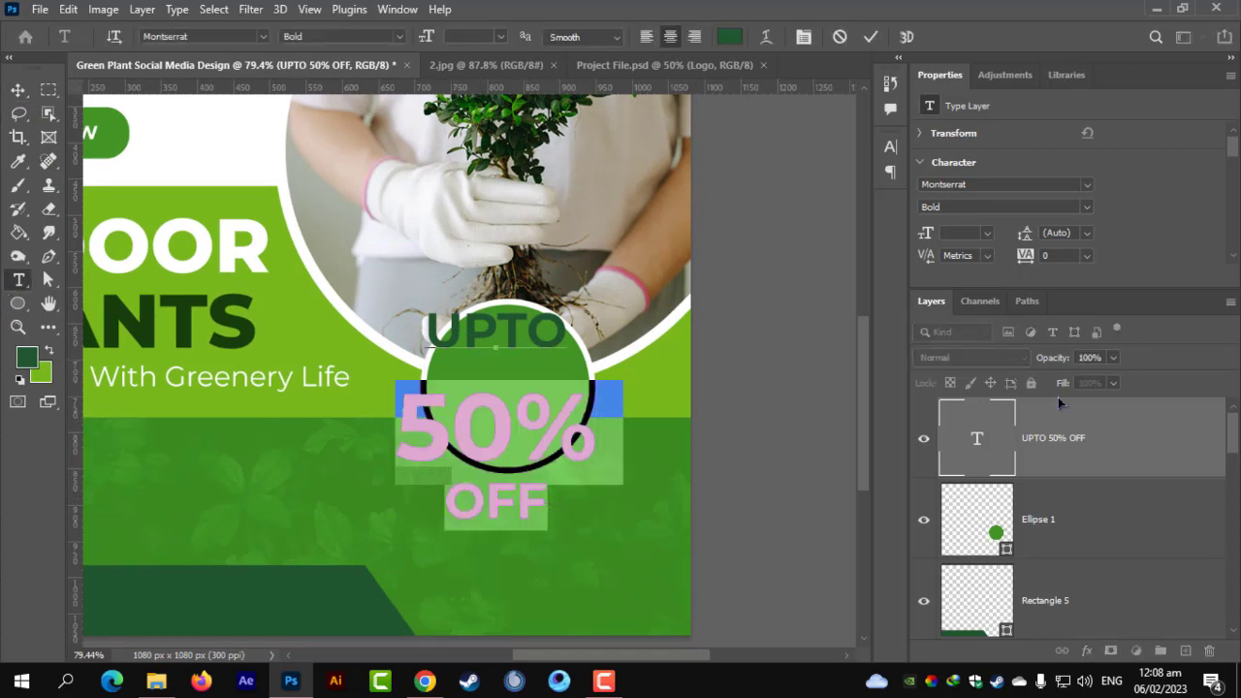
drag(1030, 236, 1021, 236)
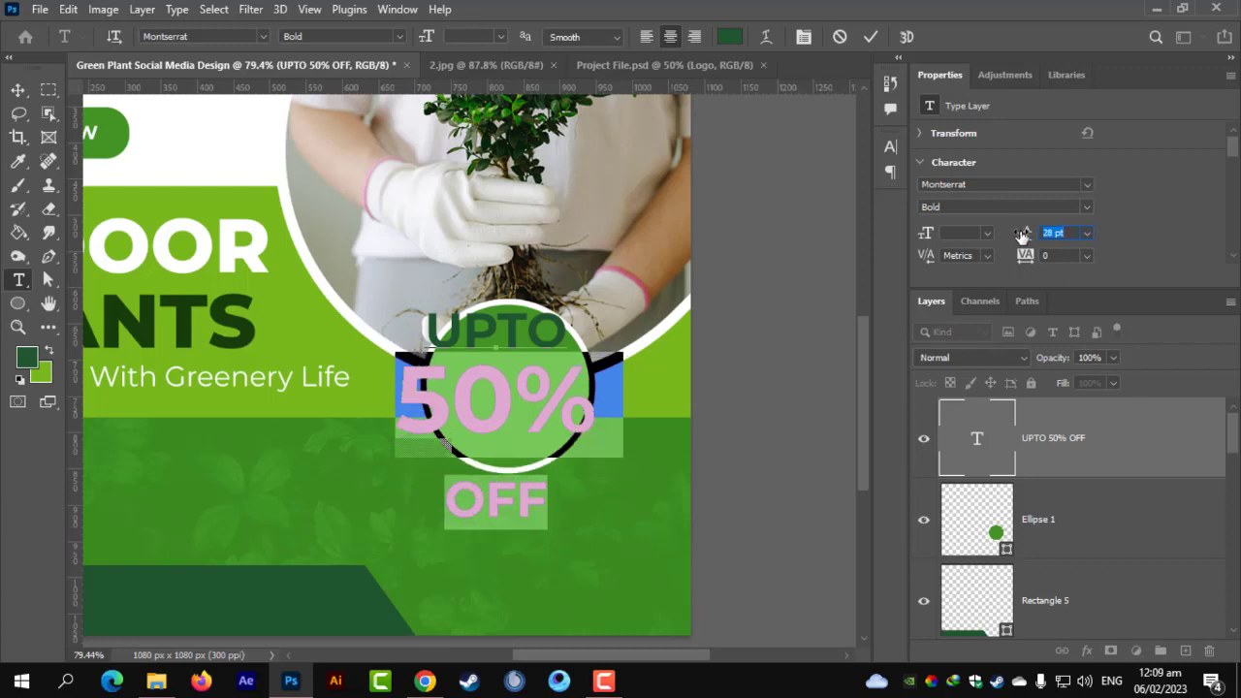
click(499, 319)
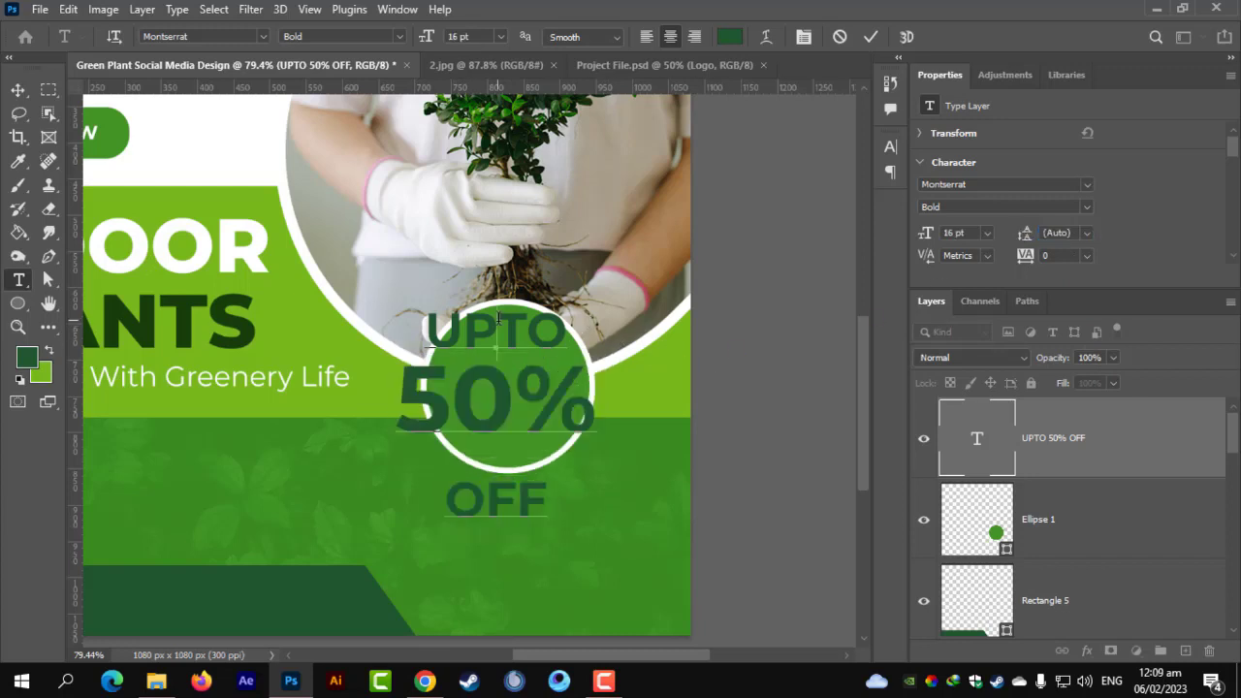
double_click(492, 481)
drag(1026, 238, 1016, 238)
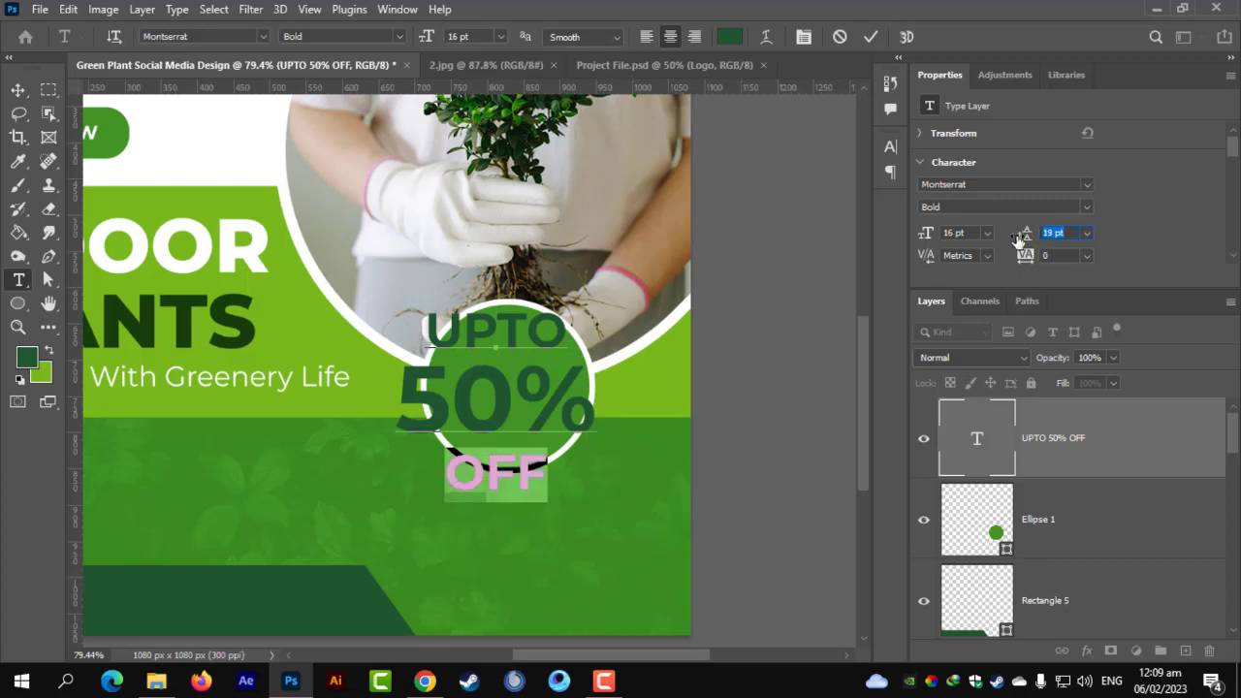
click(18, 90)
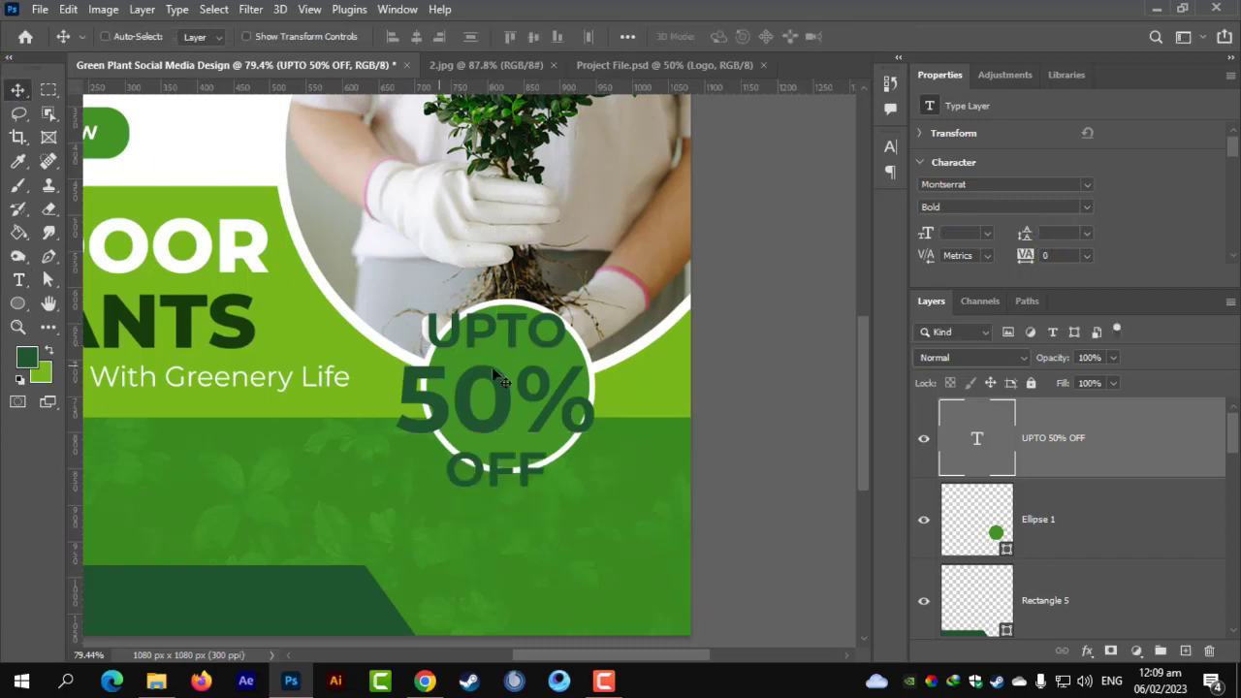
scroll(1148, 162, down, 4)
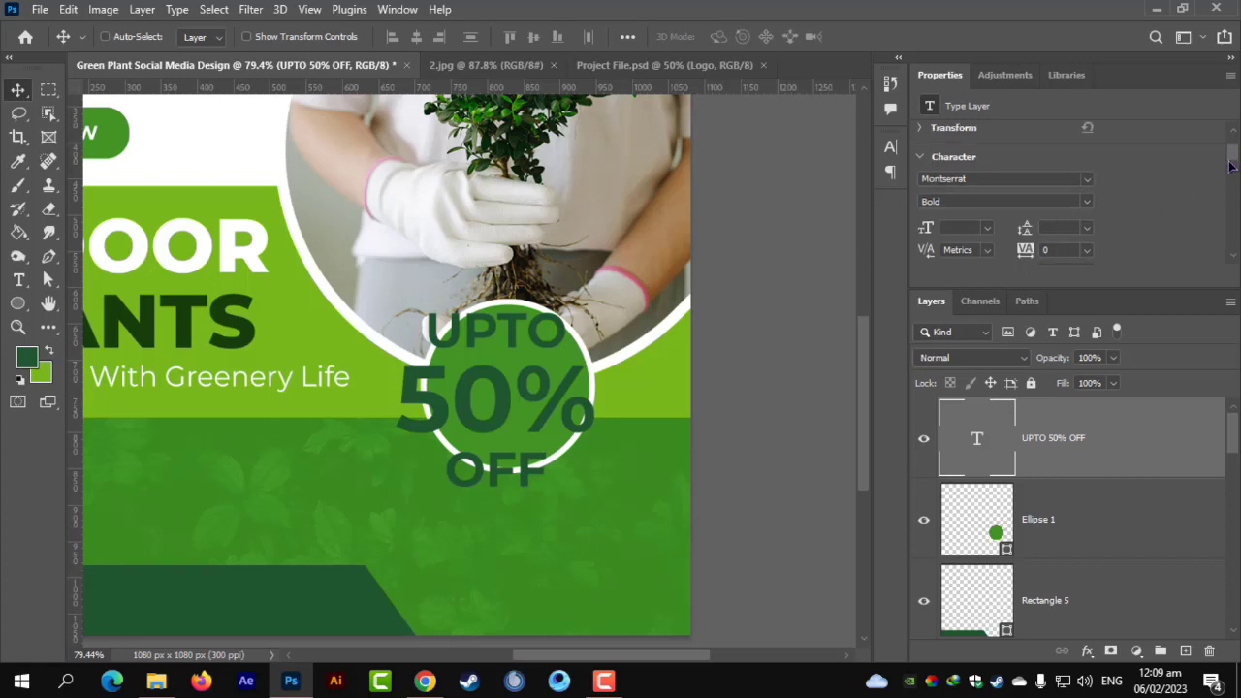
drag(1232, 184, 1040, 153)
Change the discount text colour to white.
click(1043, 153)
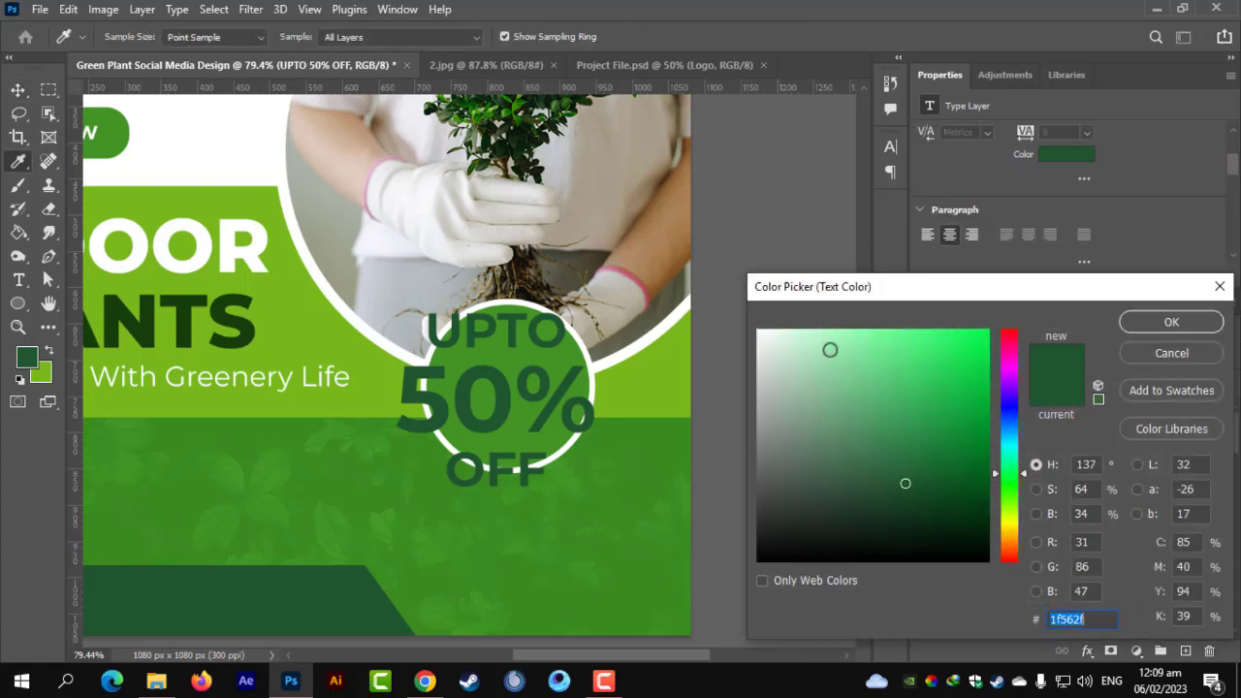
drag(828, 349, 790, 310)
click(1171, 322)
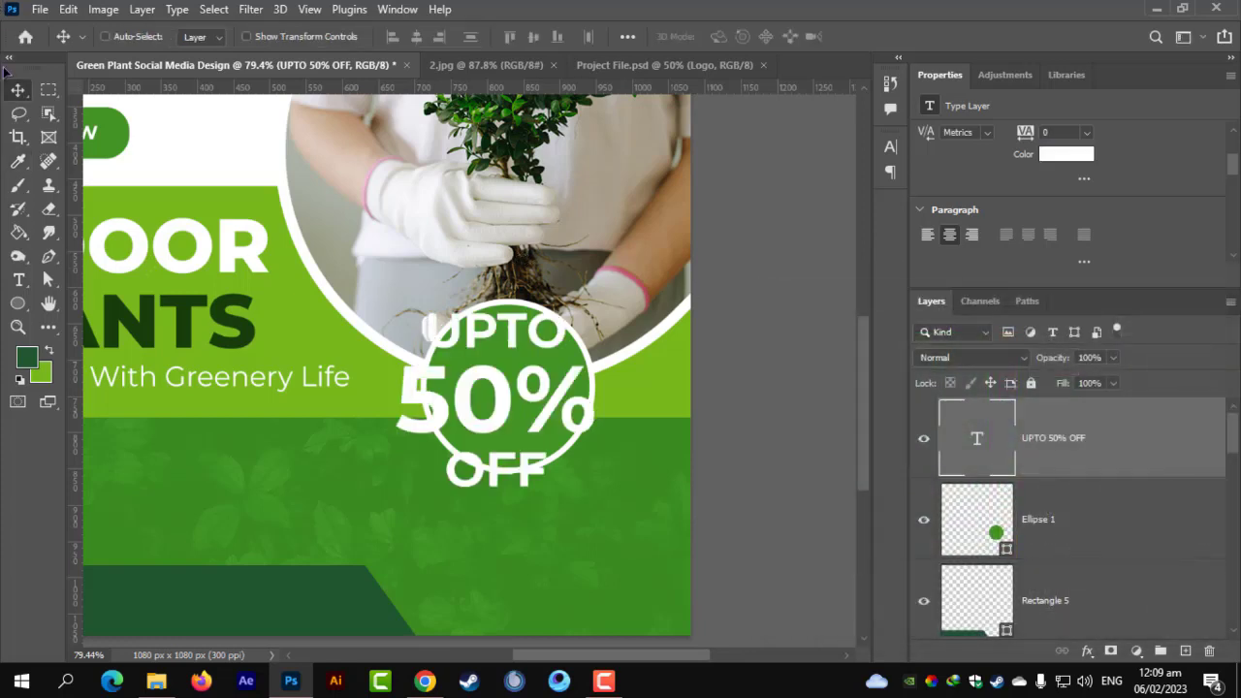
Shrink the discount text to about 58% and centre it inside the circle.
key(ctrl+t)
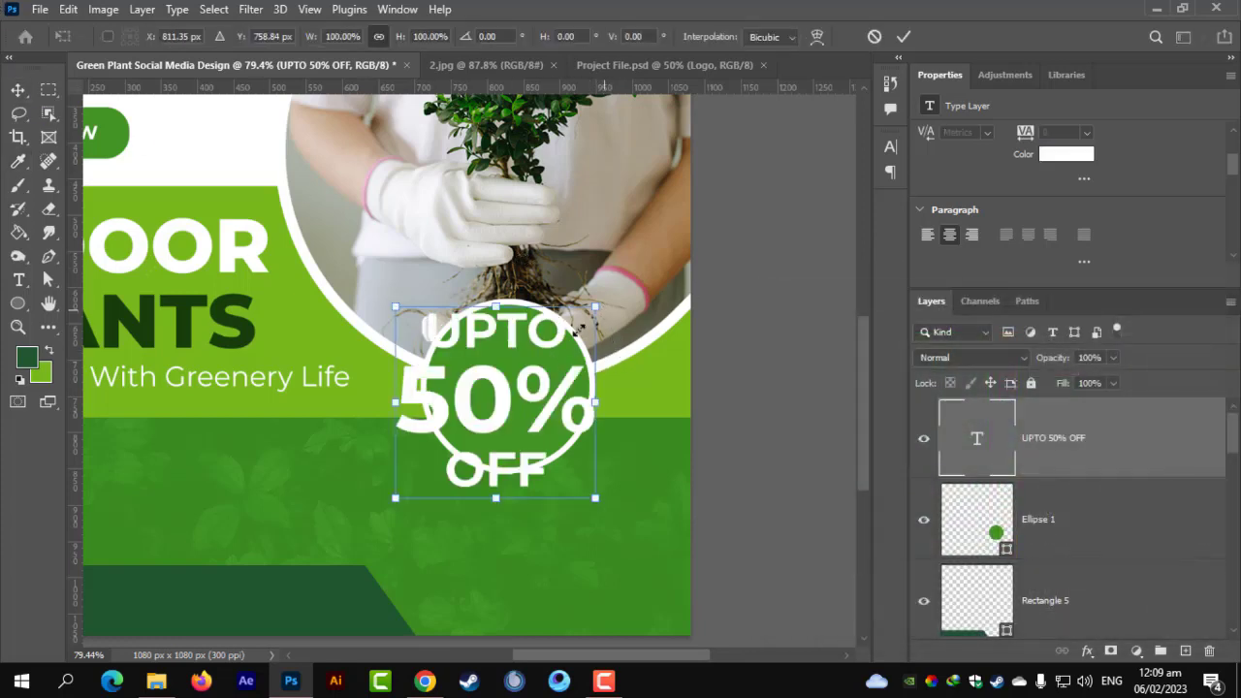
drag(593, 308, 553, 346)
drag(518, 395, 530, 385)
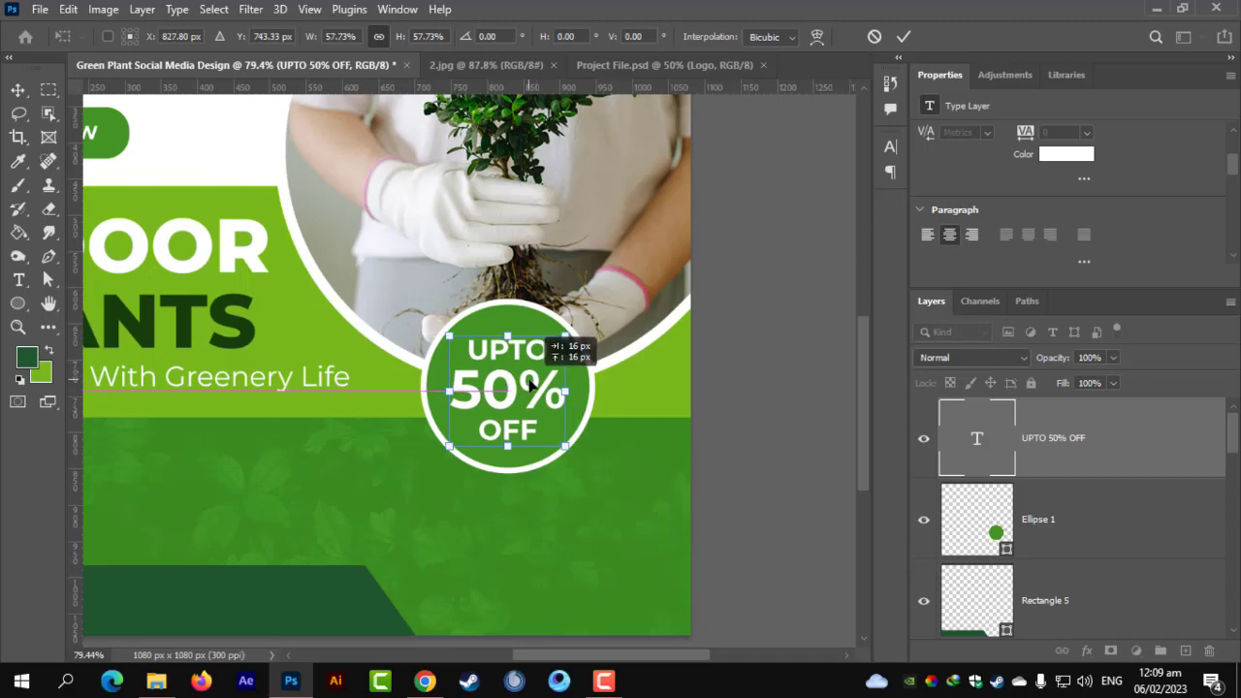
key(Return)
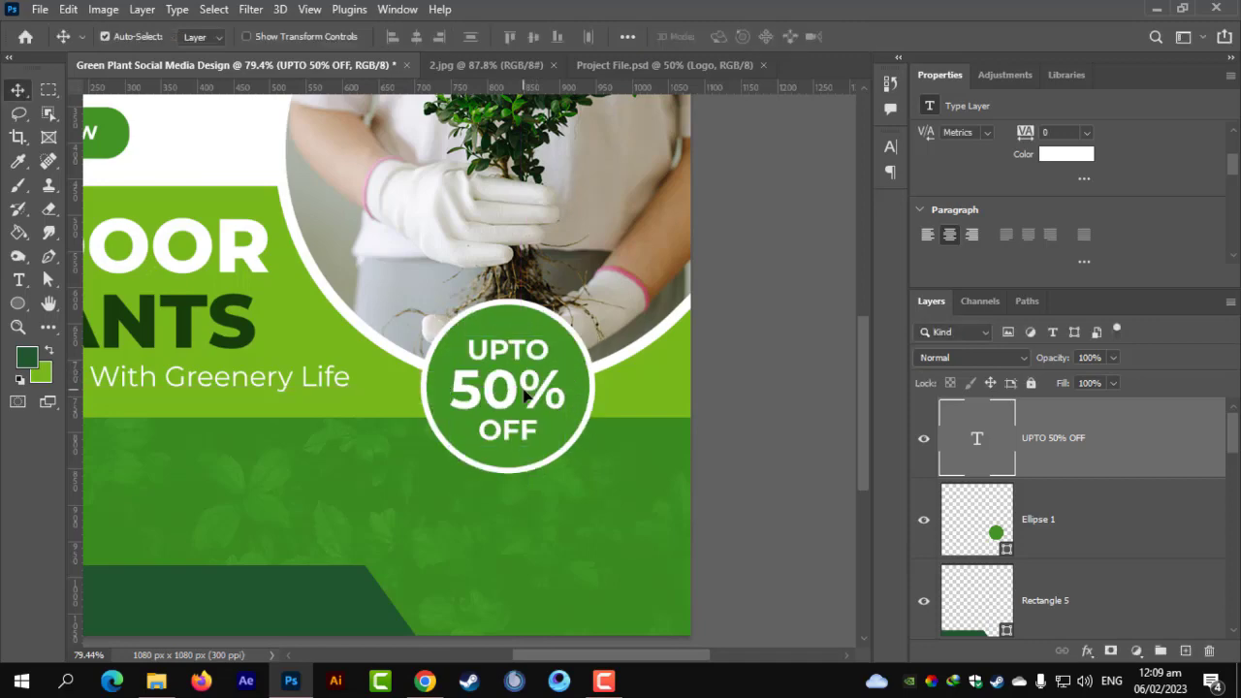
key(ctrl+0)
key(ctrl+plus)
drag(465, 491, 502, 419)
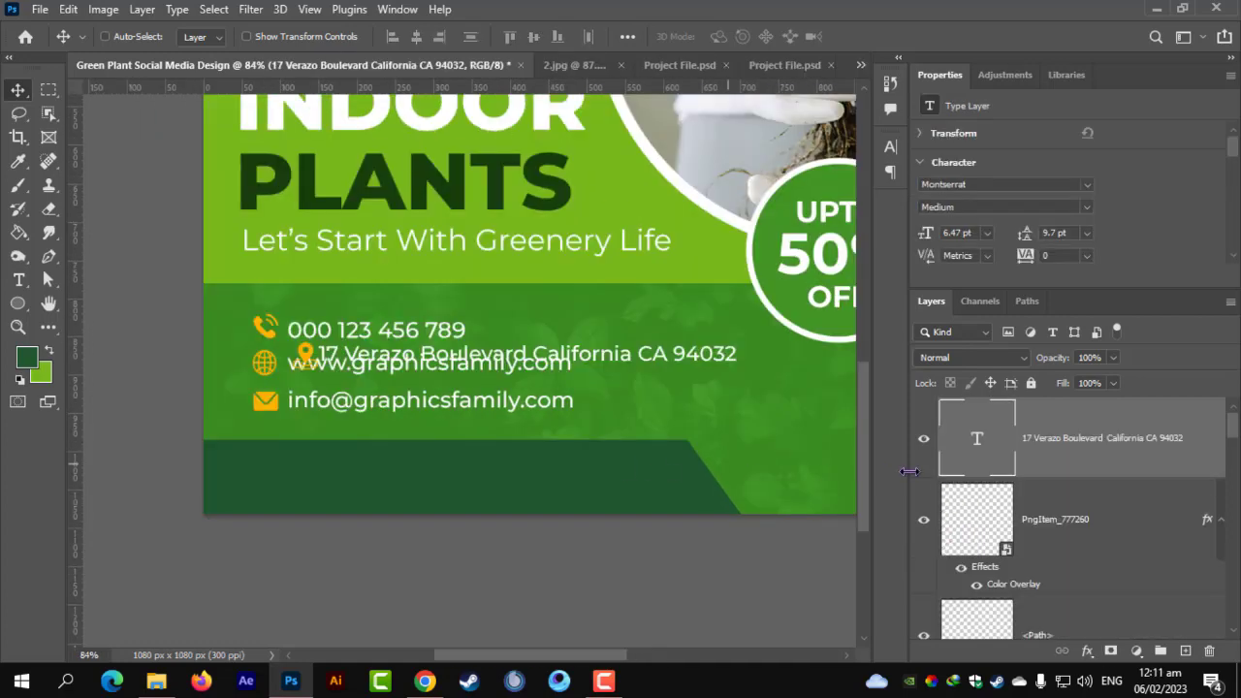
Drag the pin icon and address line together onto the dark green bottom band, fine-tune the position and apply the move.
shift+click(1008, 532)
key(ctrl+t)
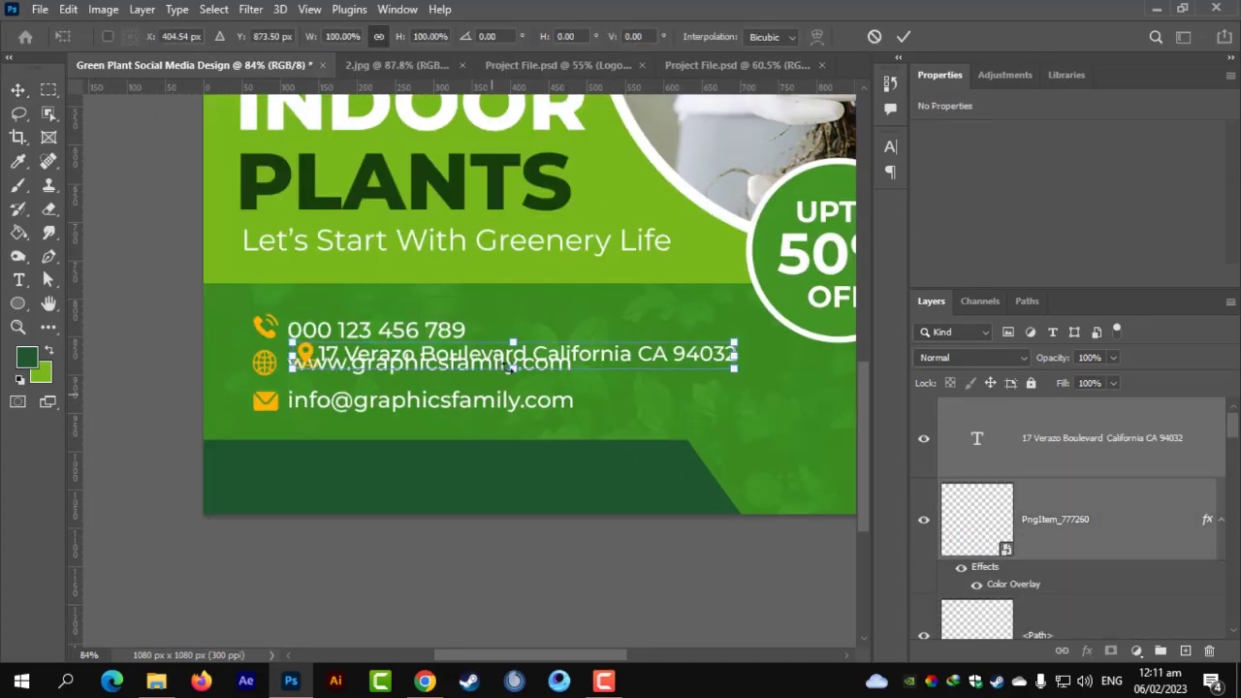
drag(575, 358, 541, 481)
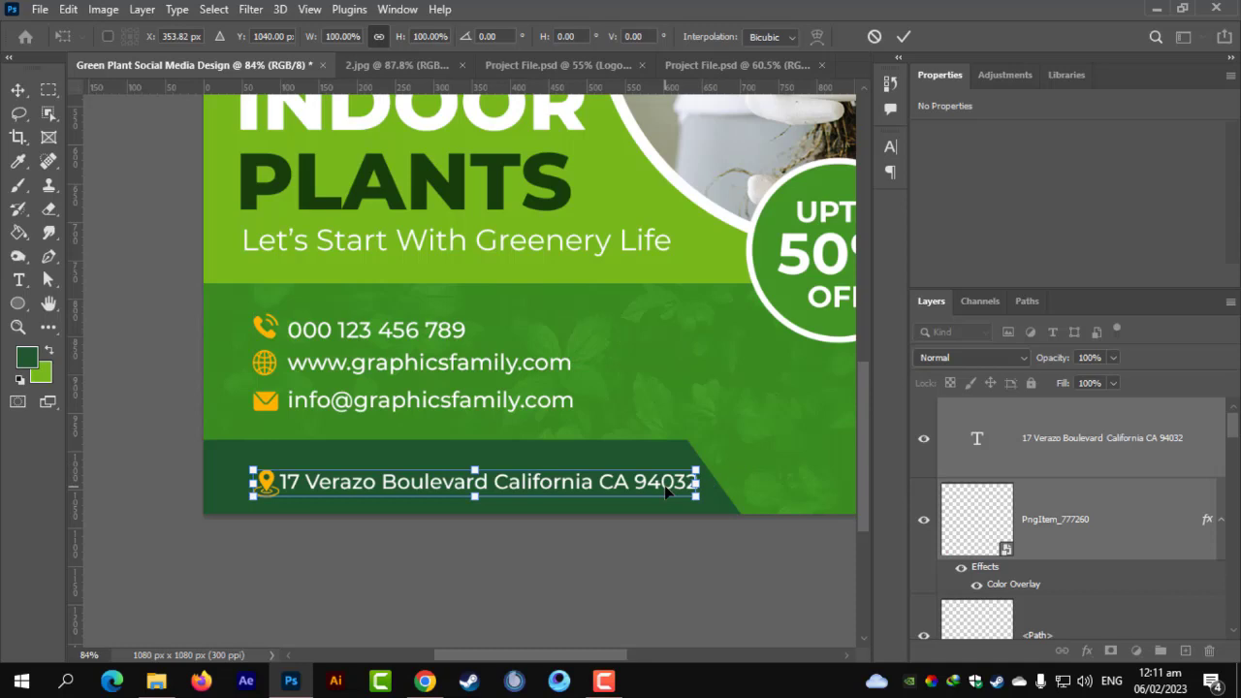
key(Up)
key(Up)
key(Up)
key(Up)
key(Up)
key(Up)
key(Up)
key(Up)
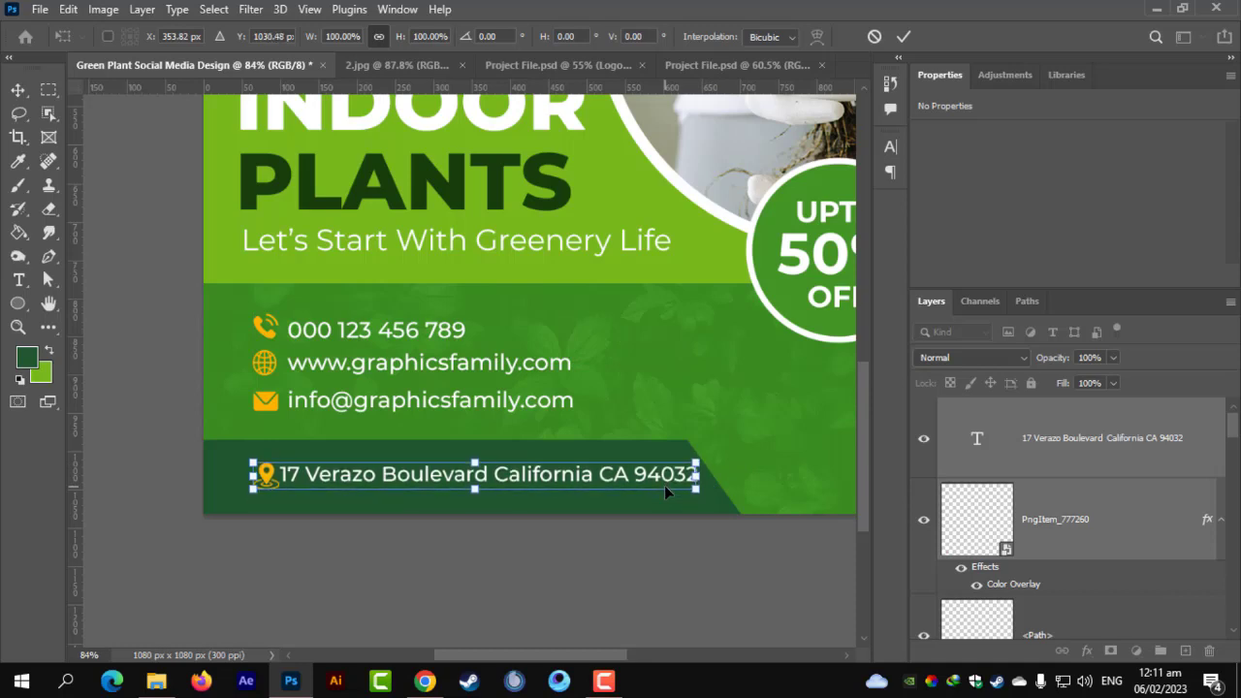
key(Down)
key(Down)
key(Down)
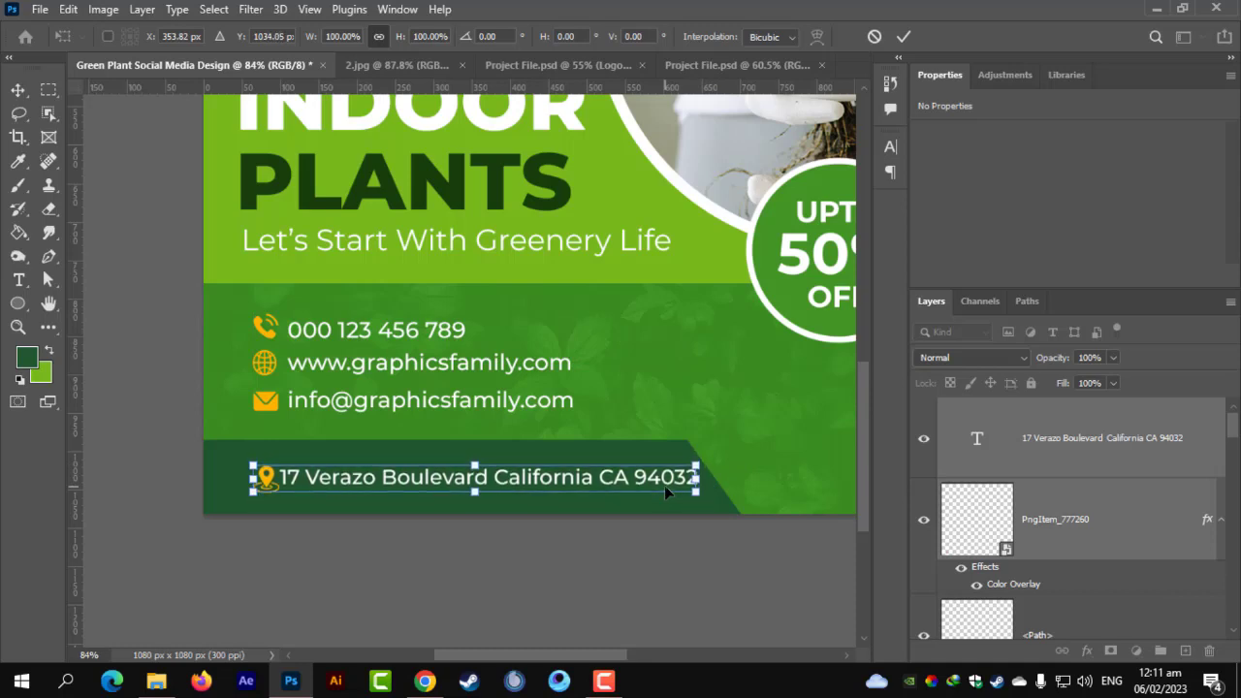
key(Return)
key(ctrl+t)
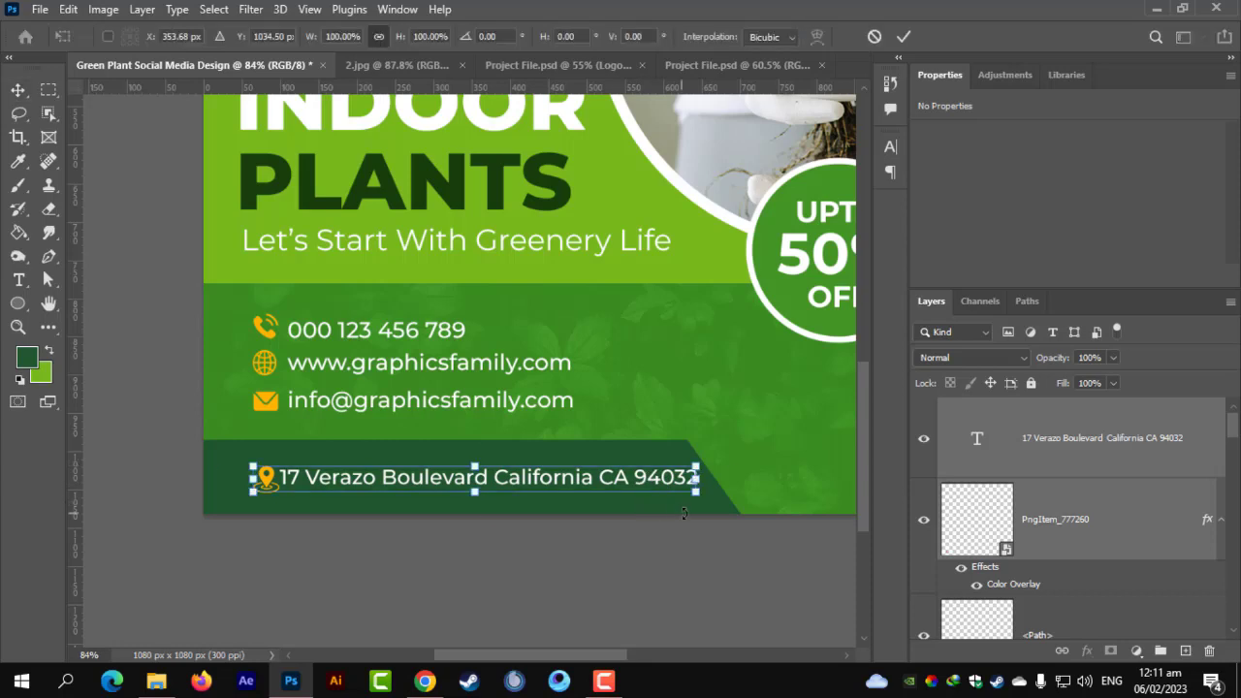
key(Return)
scroll(1165, 630, down, 8)
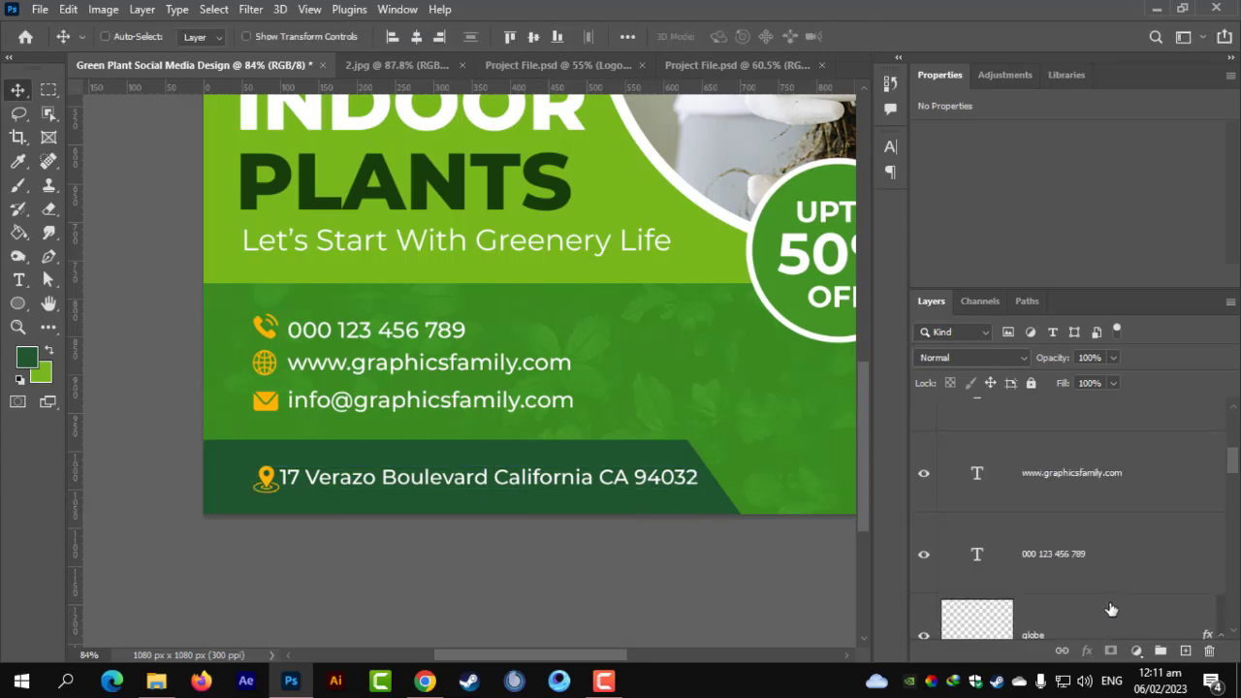
Stretch the dark green Rectangle 5 bar rightward to about 110% width beneath the address.
click(1046, 539)
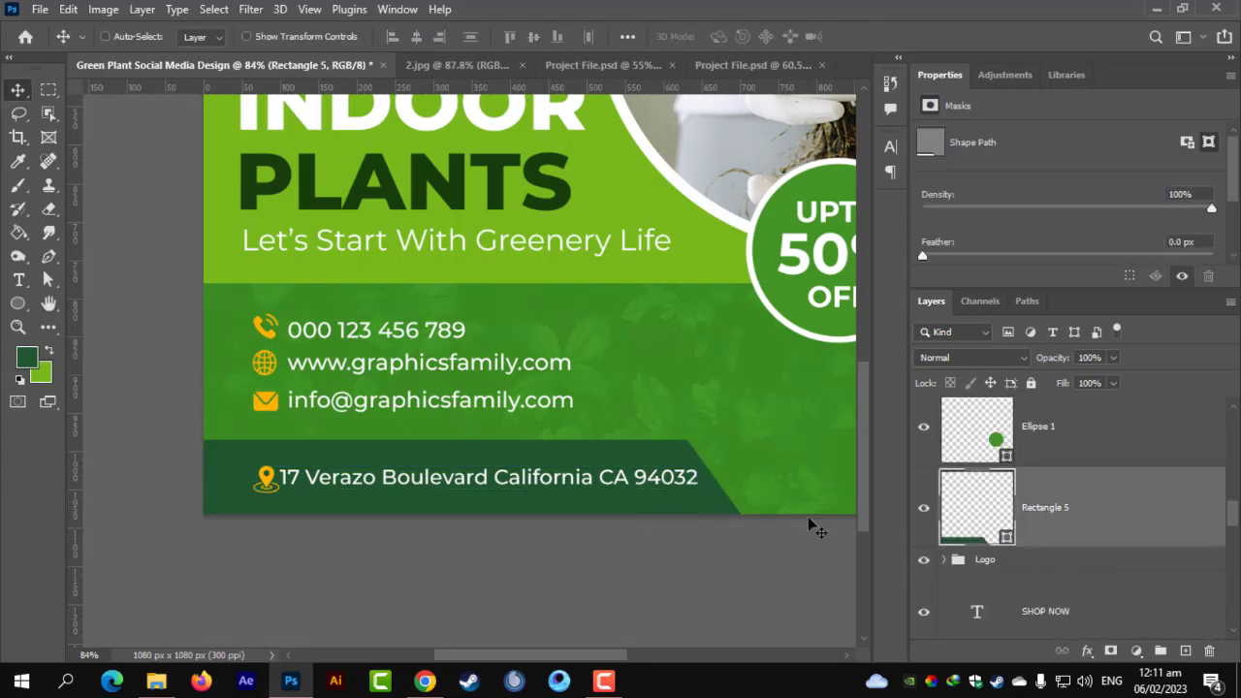
key(ctrl+t)
drag(766, 491, 795, 492)
key(Return)
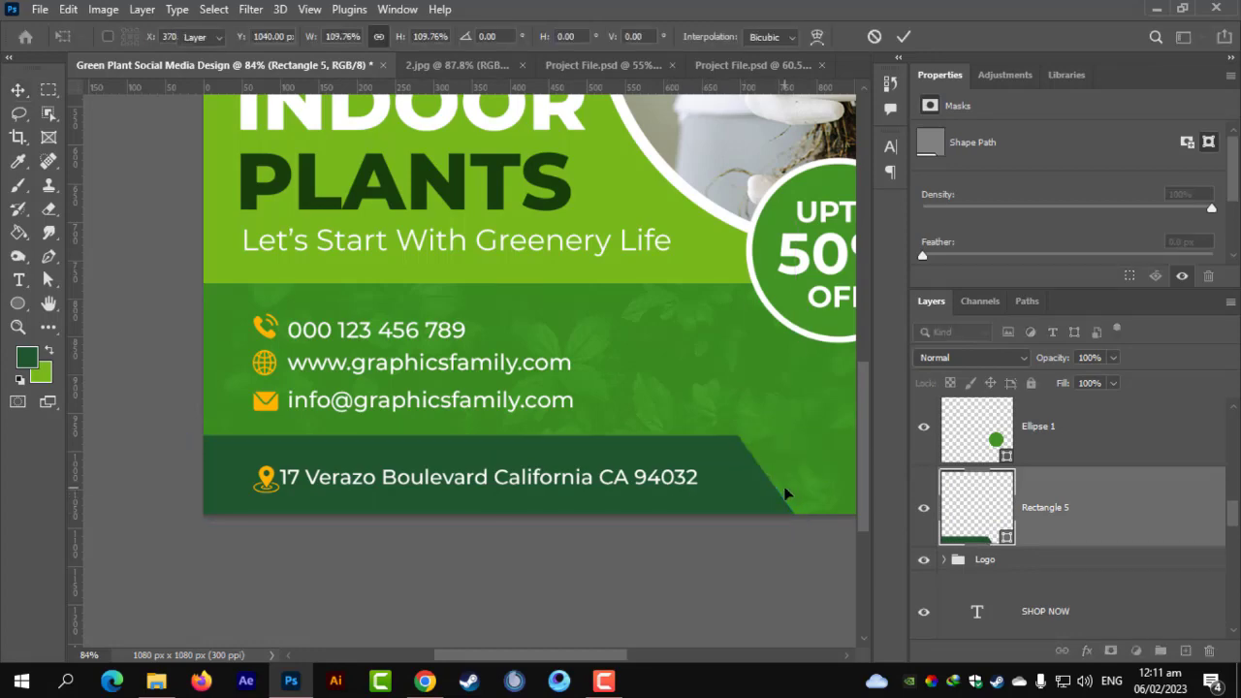
key(ctrl+0)
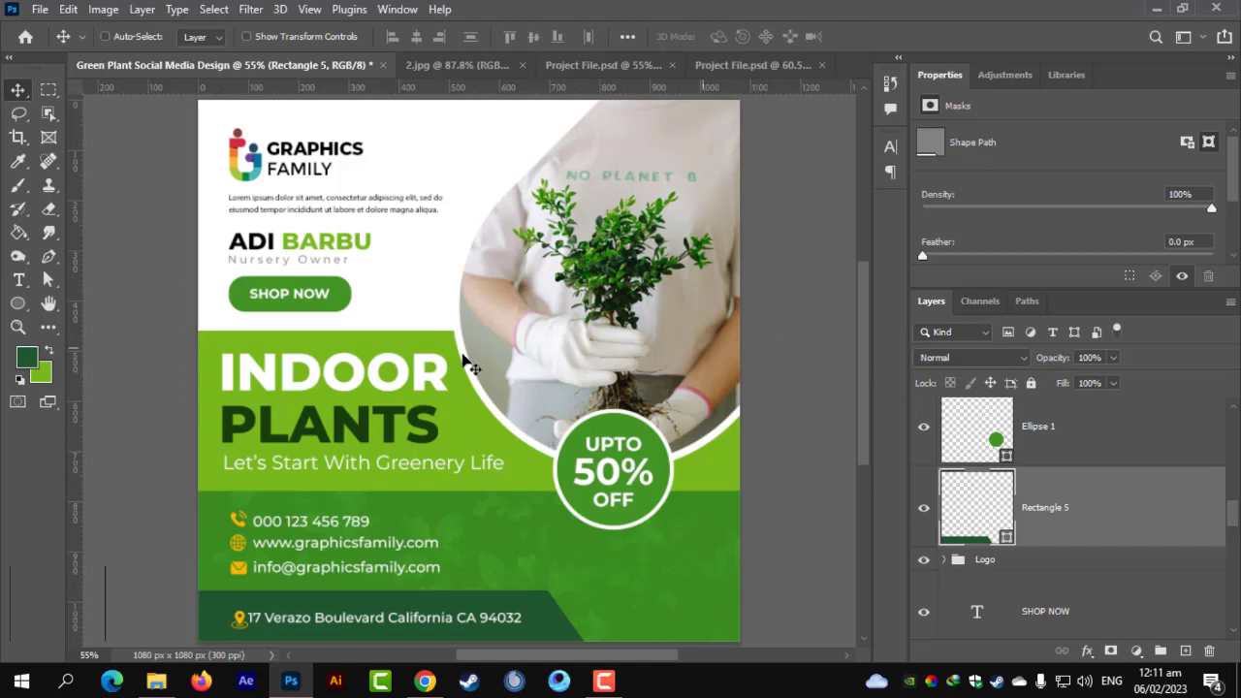
scroll(504, 417, down, 2)
scroll(504, 417, up, 1)
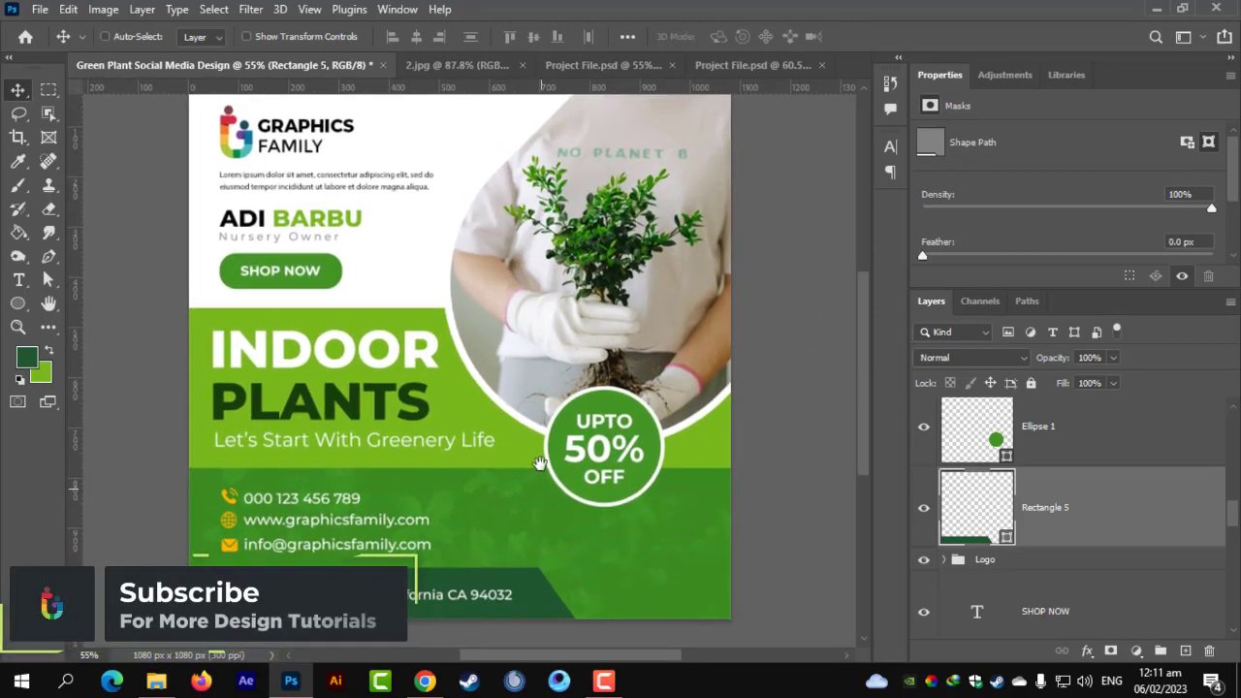
scroll(543, 468, down, 1)
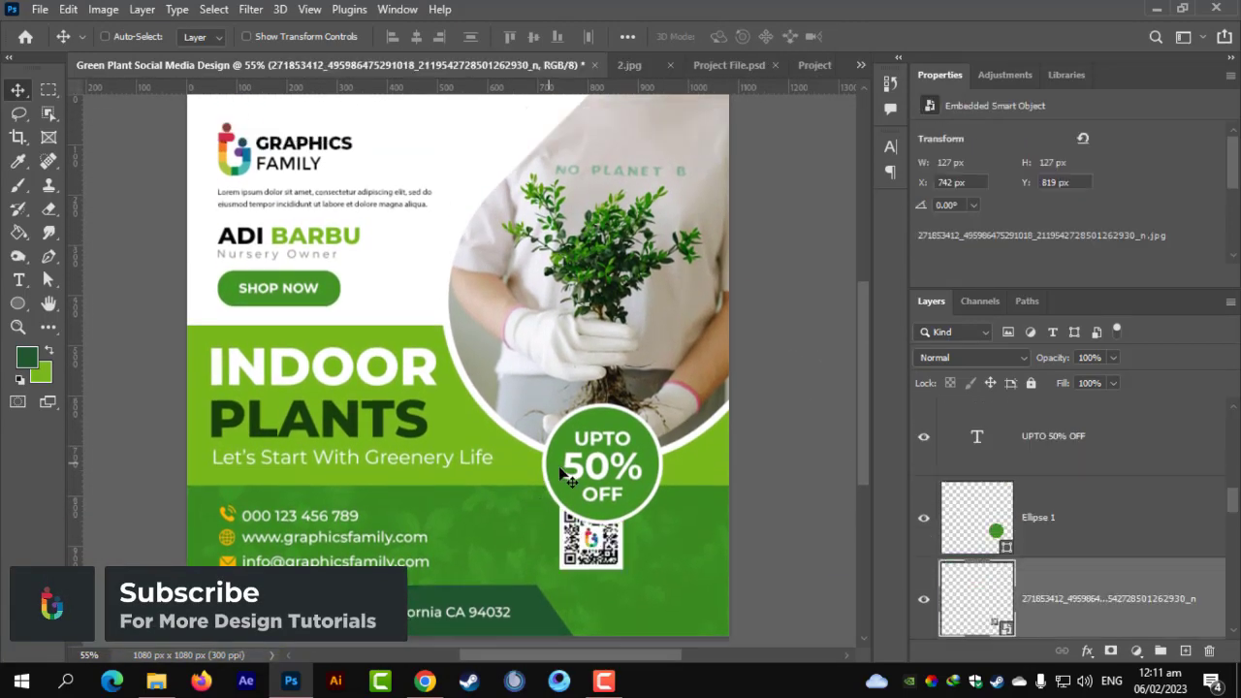
Move the QR code to the lower right of the contact area and enlarge it to about 142 px.
scroll(621, 436, up, 2)
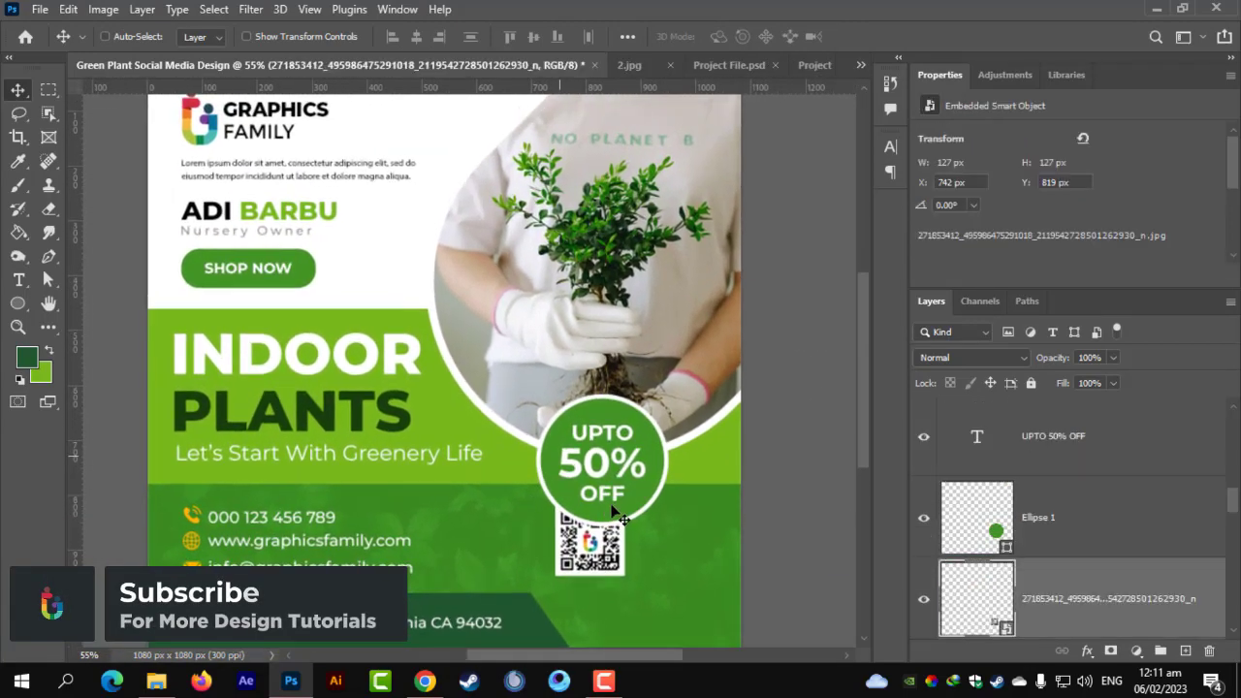
scroll(655, 424, down, 1)
drag(655, 423, 764, 477)
key(ctrl+t)
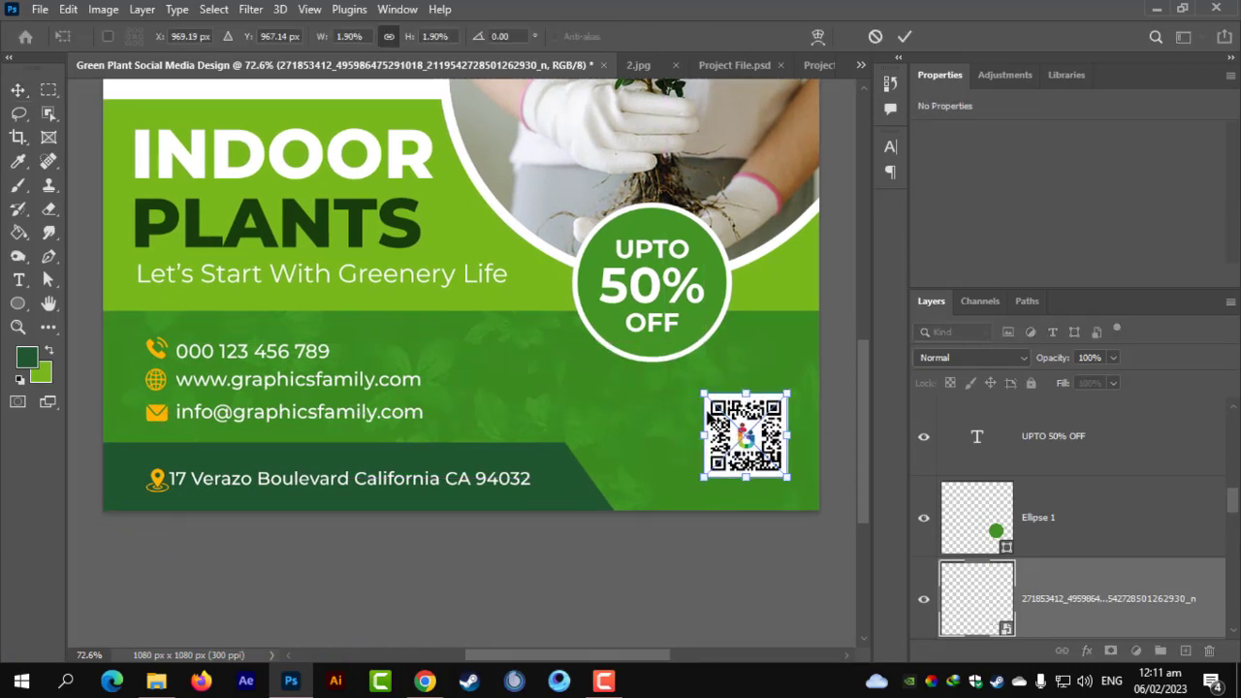
drag(703, 393, 690, 392)
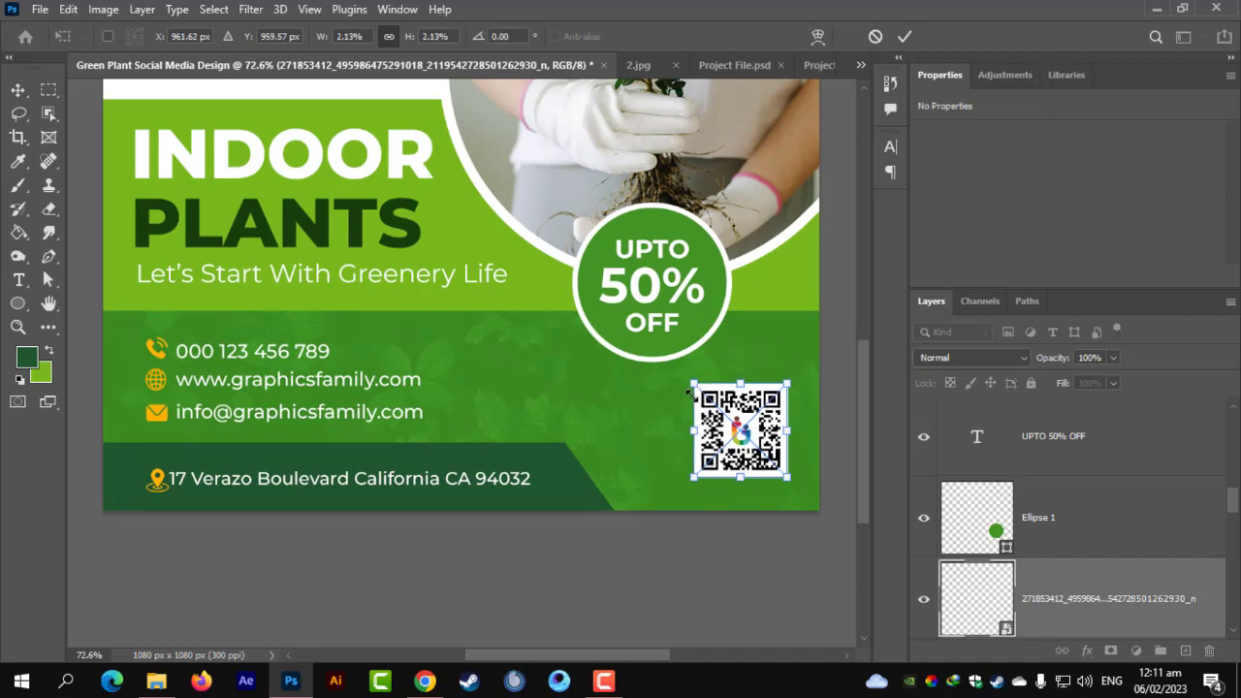
key(Return)
Nudge the QR code left and move the pexels-thirdman-7656124 photo layer just above Rectangle 1.
alt+scroll(689, 392, down, 2)
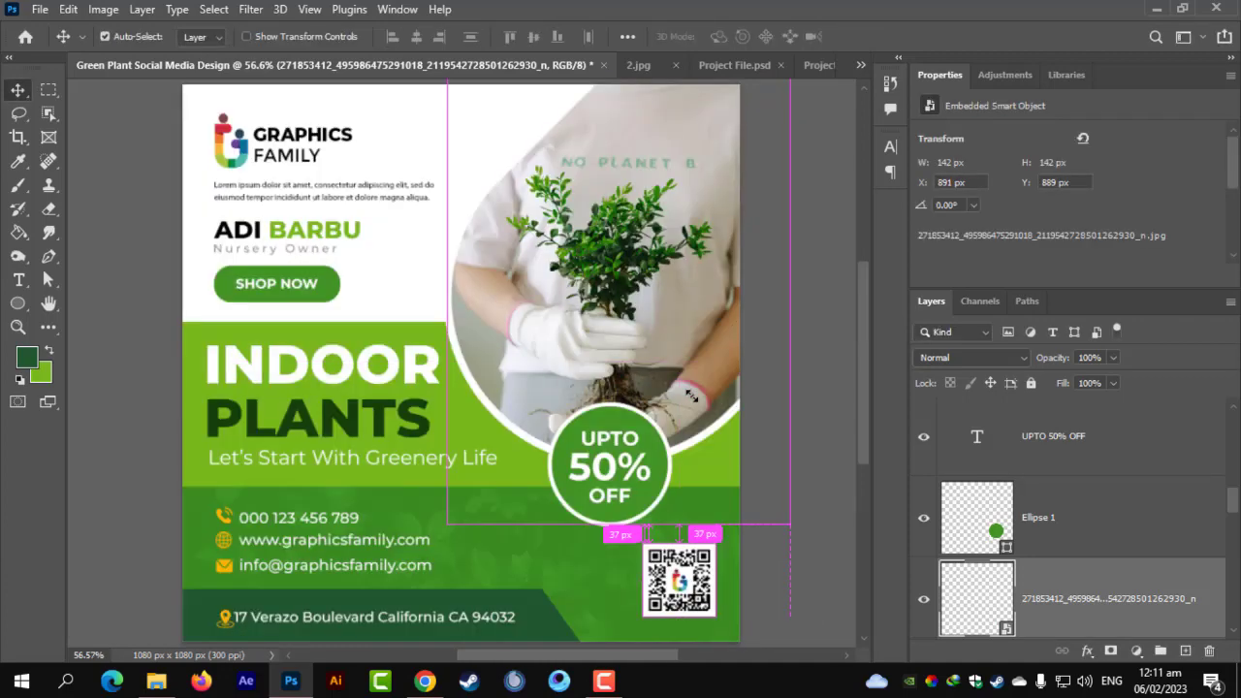
key(Left)
key(Left)
key(Left)
key(Left)
key(Left)
key(Left)
key(Left)
key(Left)
key(Left)
key(Left)
key(Left)
key(Left)
key(Left)
key(Left)
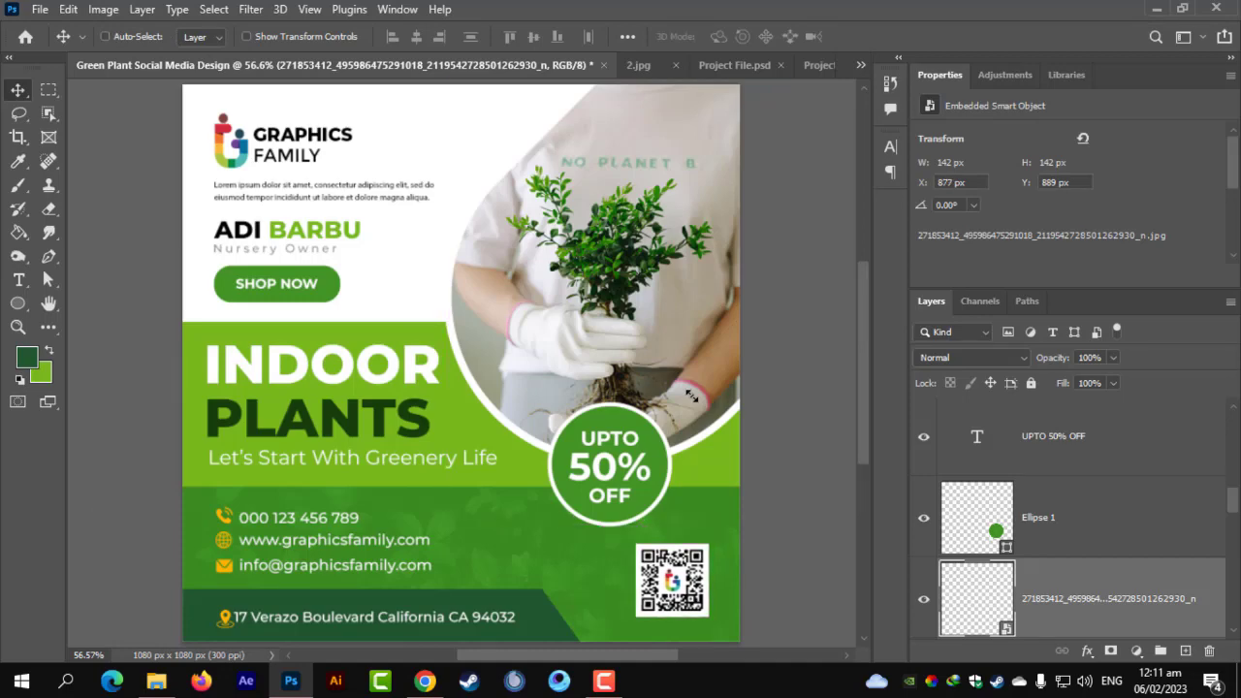
alt+scroll(427, 320, down, 2)
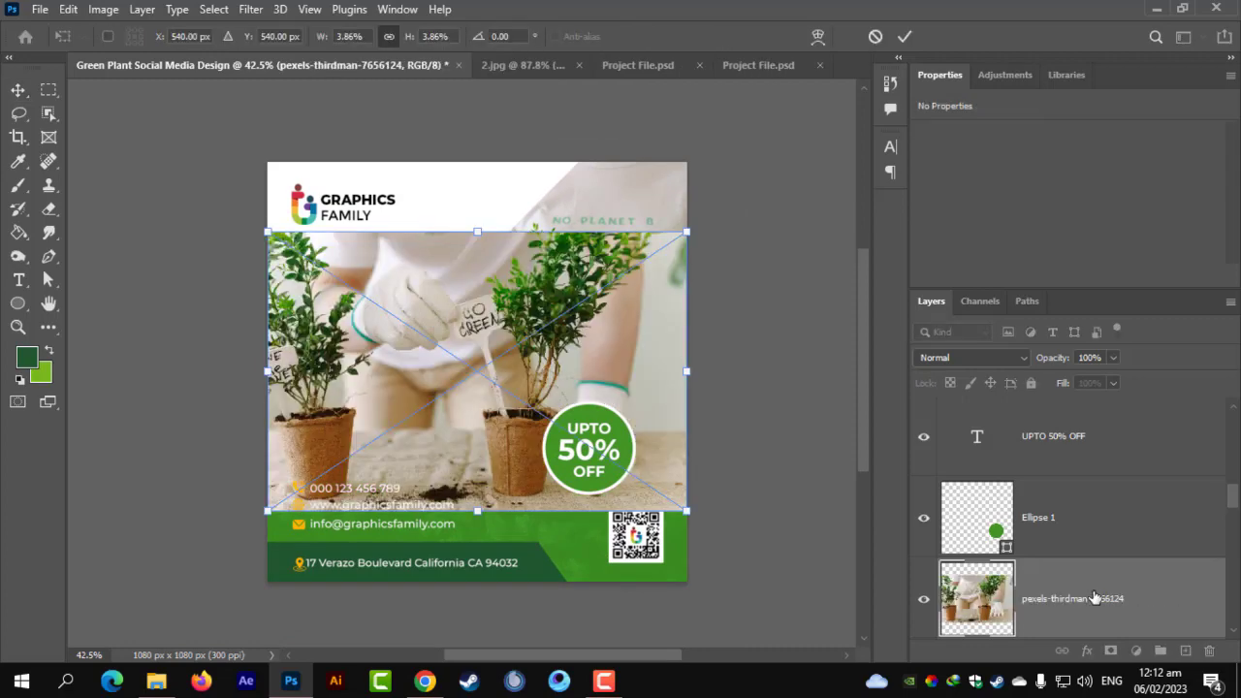
drag(1094, 598, 1044, 567)
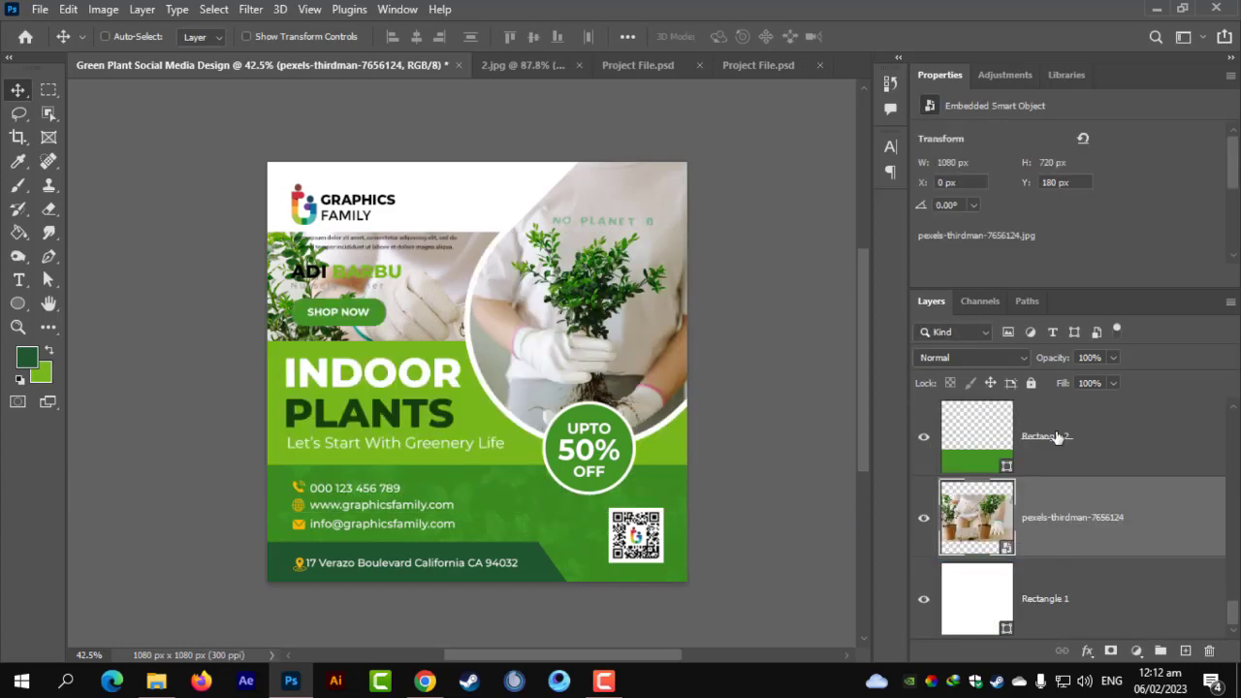
Fade the potted-plants photo to 14% opacity, shift it up-left, then delete the layer.
click(1114, 359)
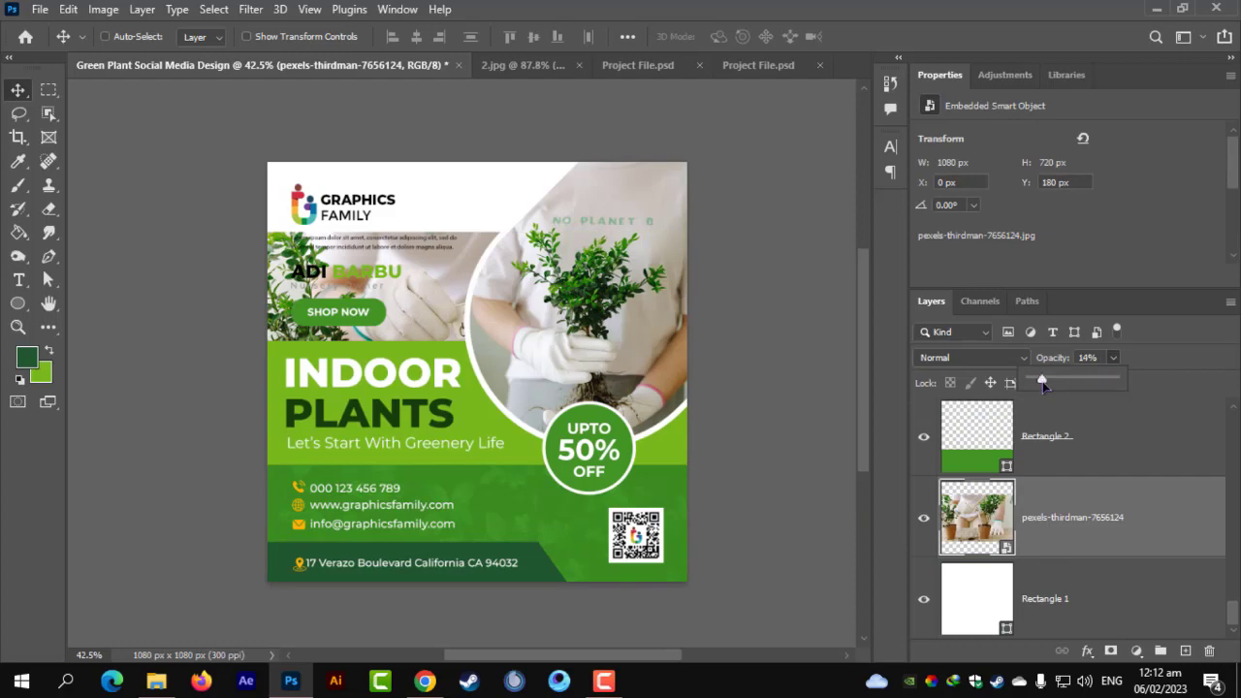
key(ctrl+t)
drag(417, 272, 361, 183)
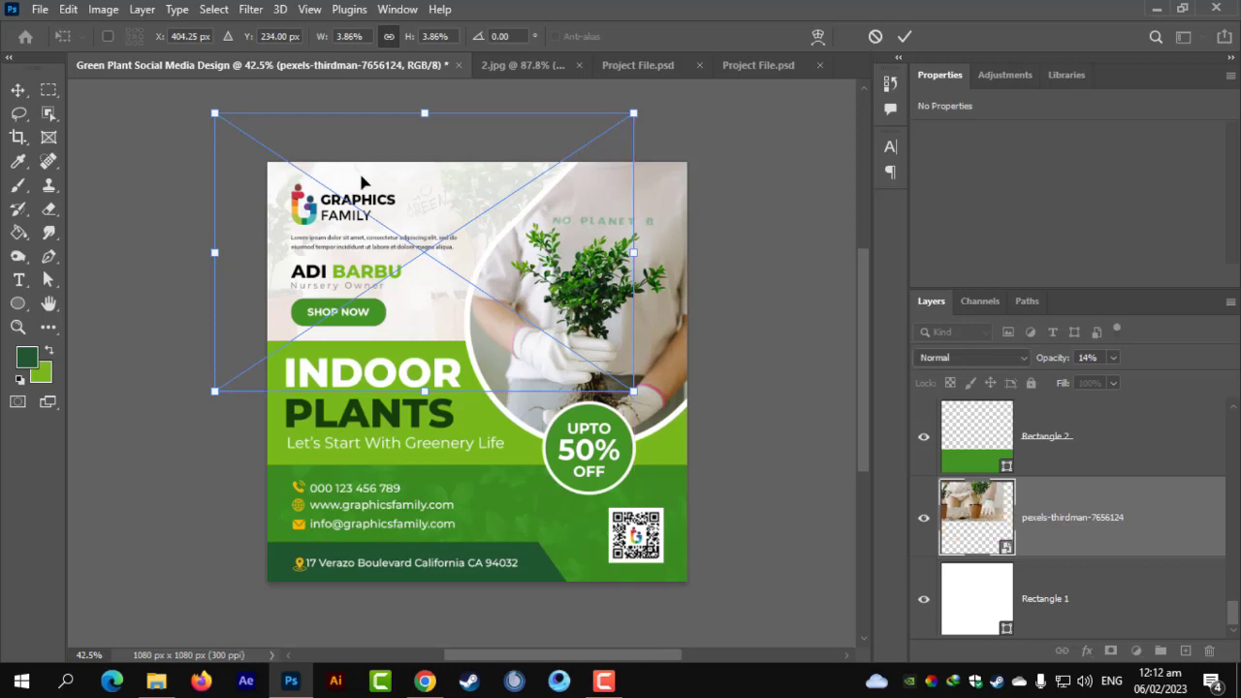
key(Return)
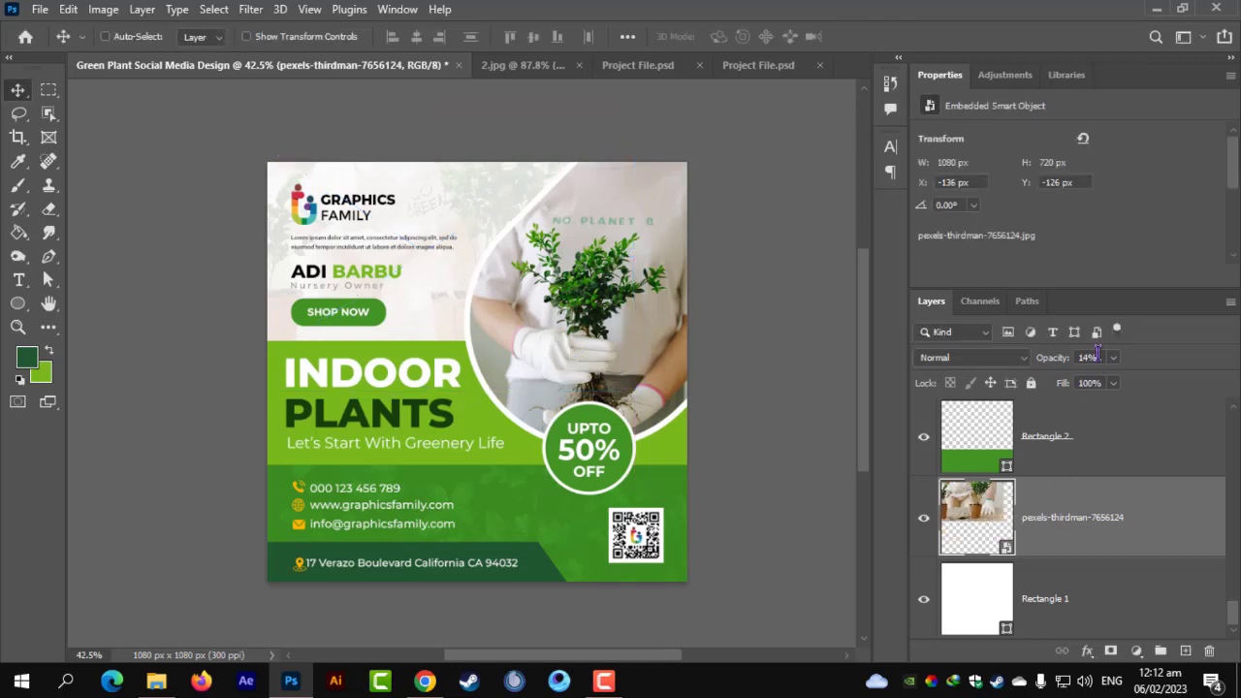
key(Delete)
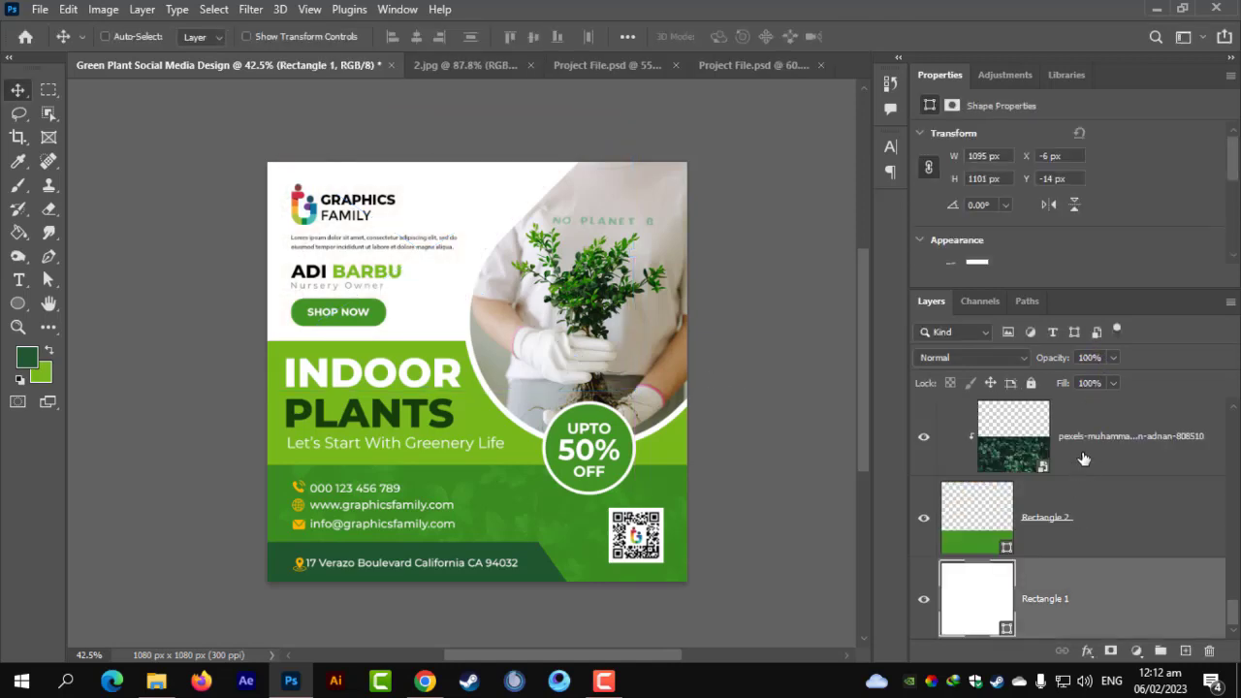